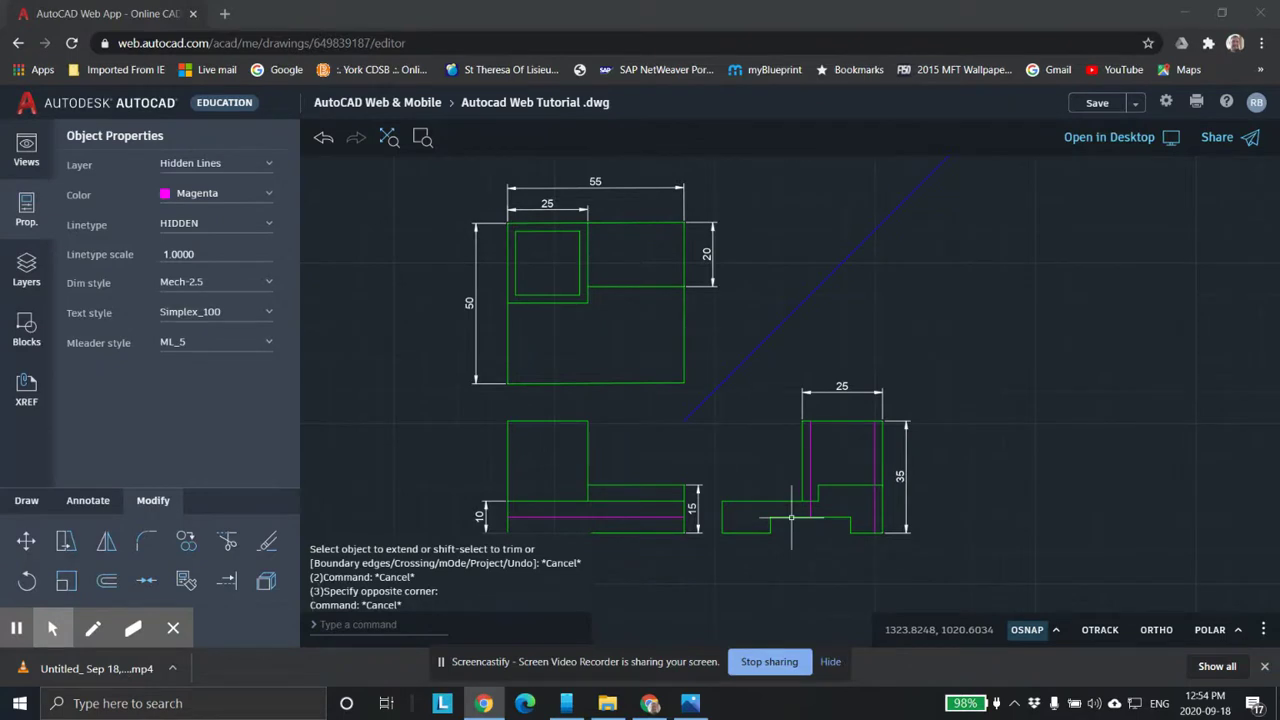
Pan and zoom around the three dimensioned views, then collapse the Layers panel for more room.
scroll(815, 390, "down", 2)
middle_click_drag(817, 378, 814, 394)
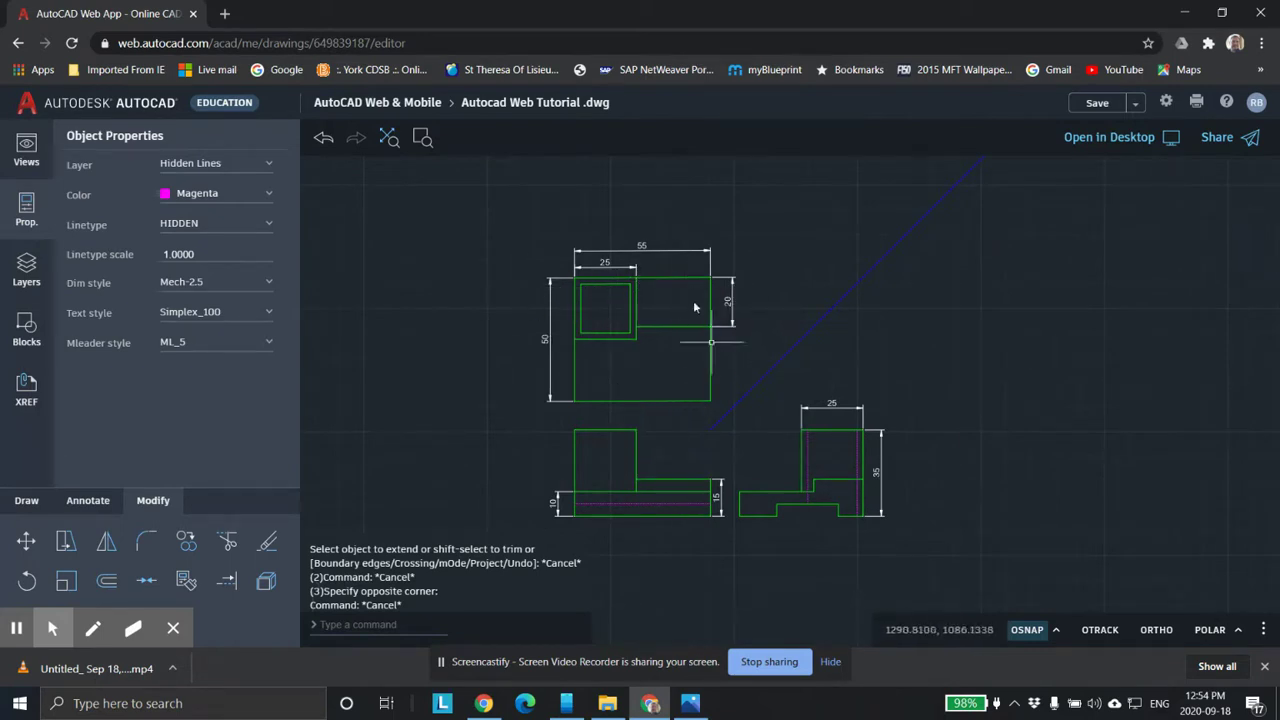
scroll(649, 261, "up", 1)
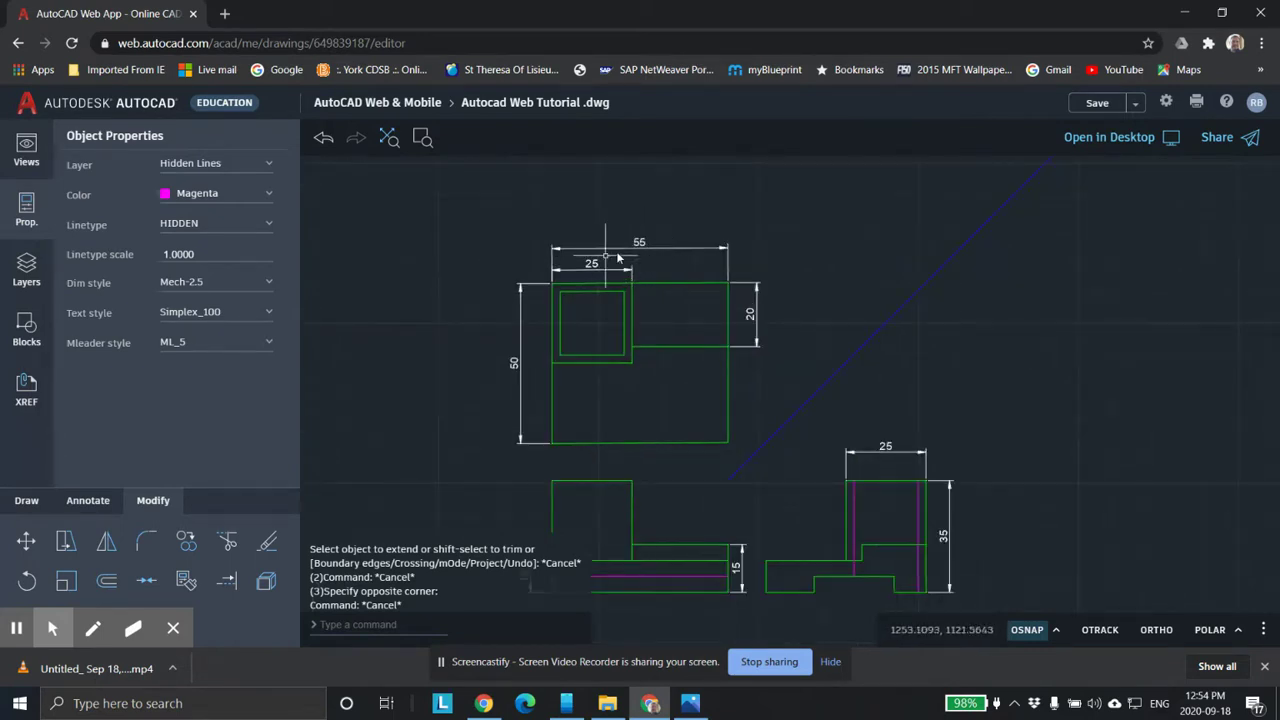
scroll(705, 352, "down", 2)
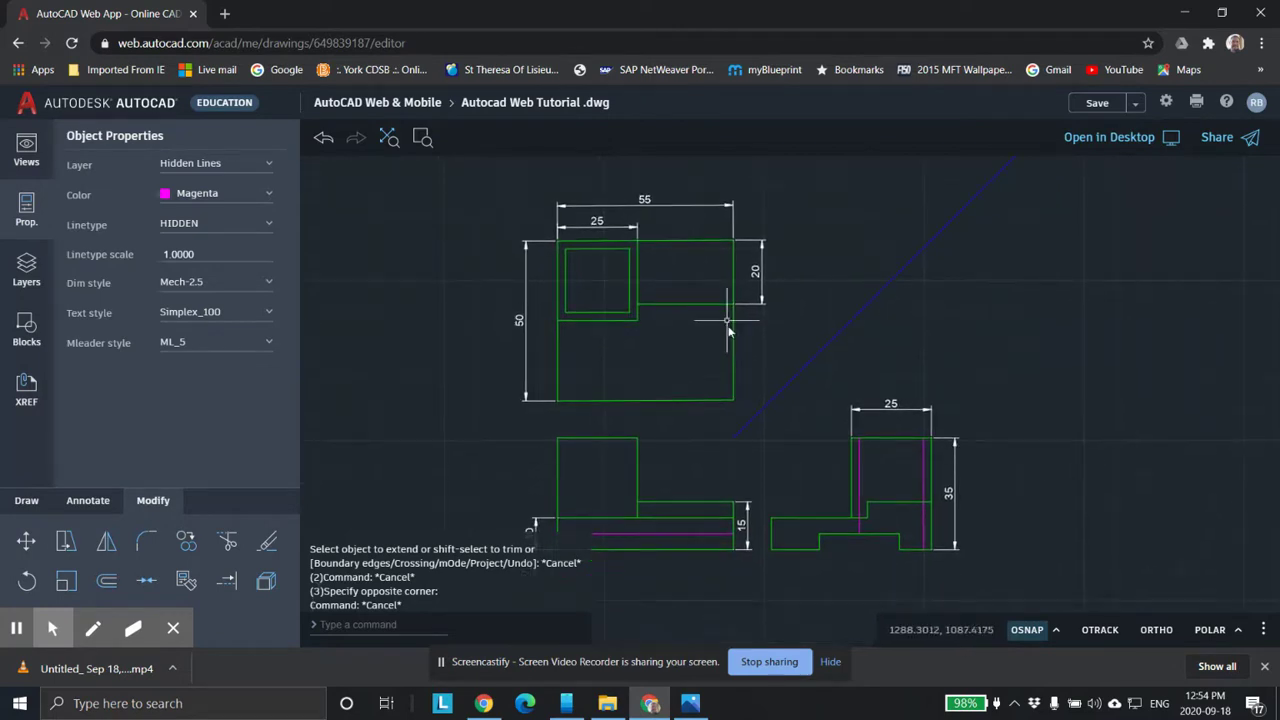
middle_click_drag(765, 340, 722, 376)
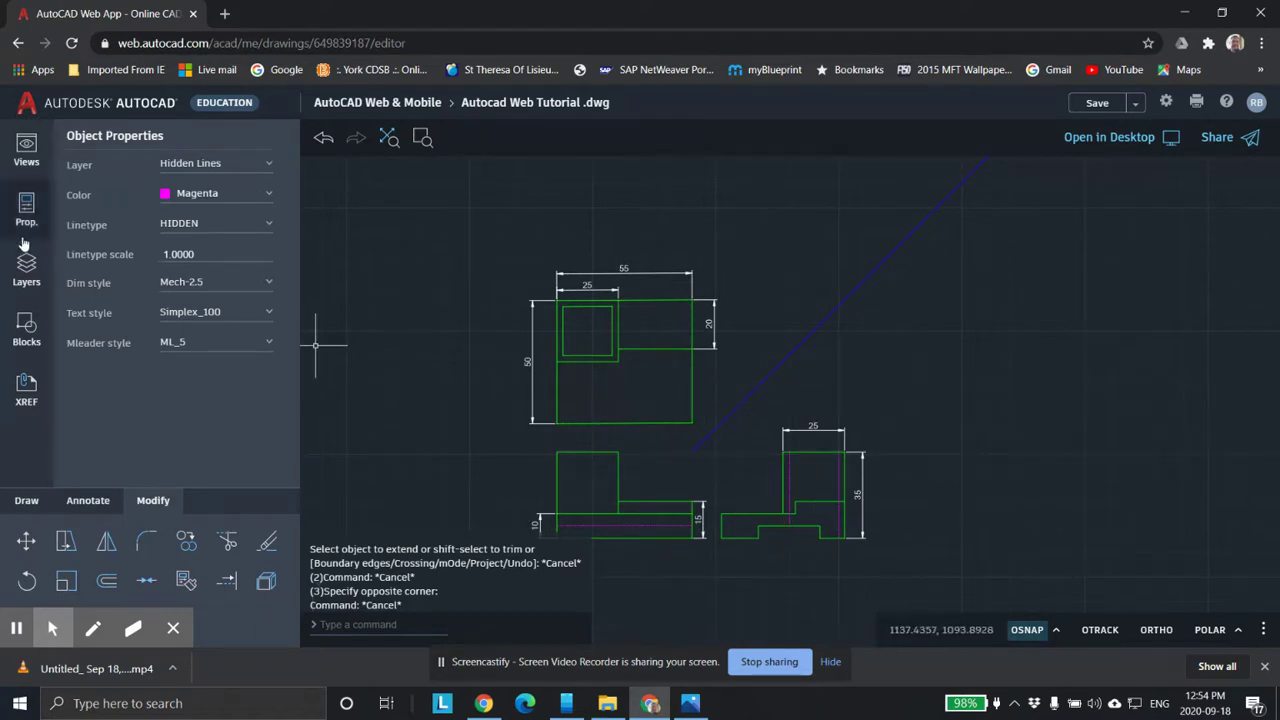
left_click(26, 268)
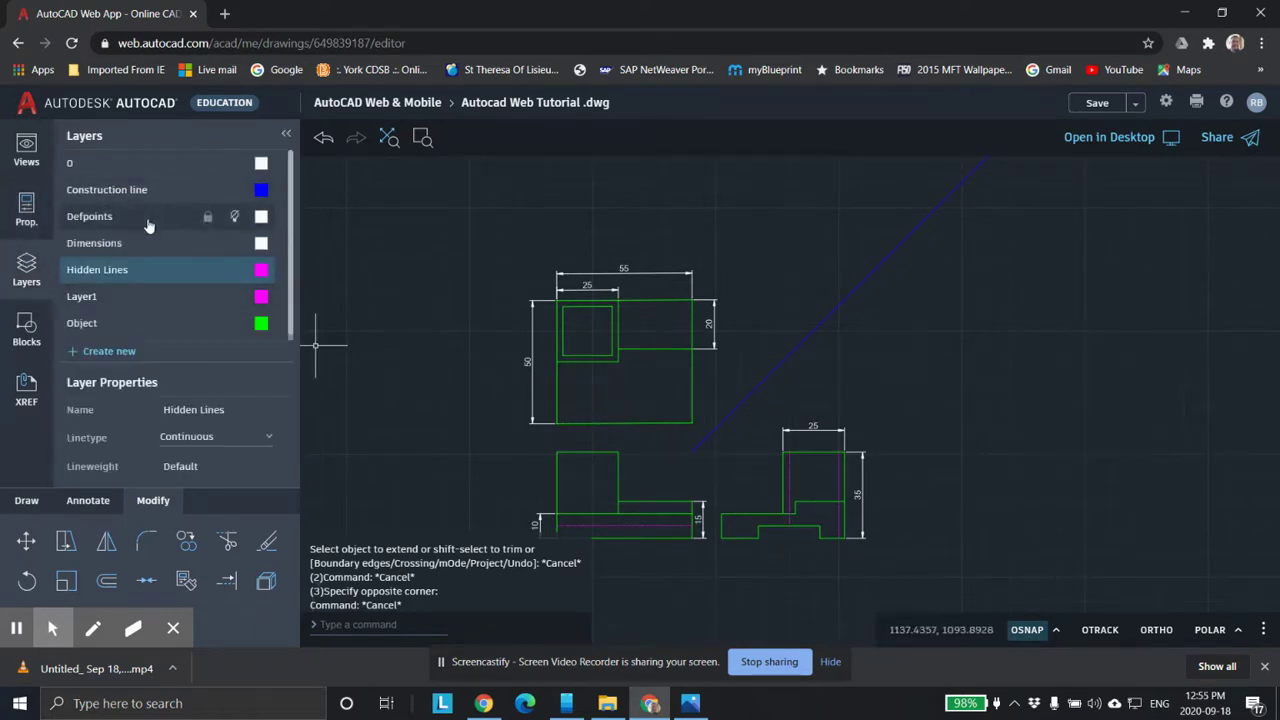
left_click(30, 268)
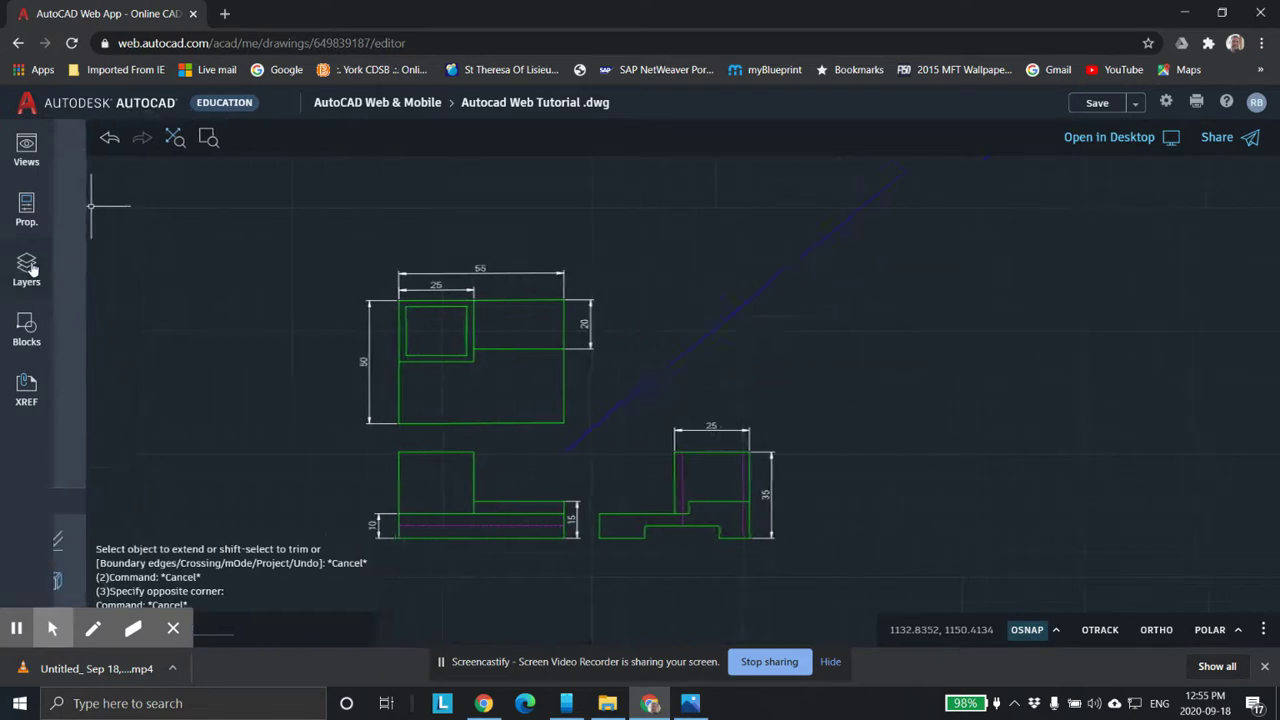
scroll(632, 328, "up", 1)
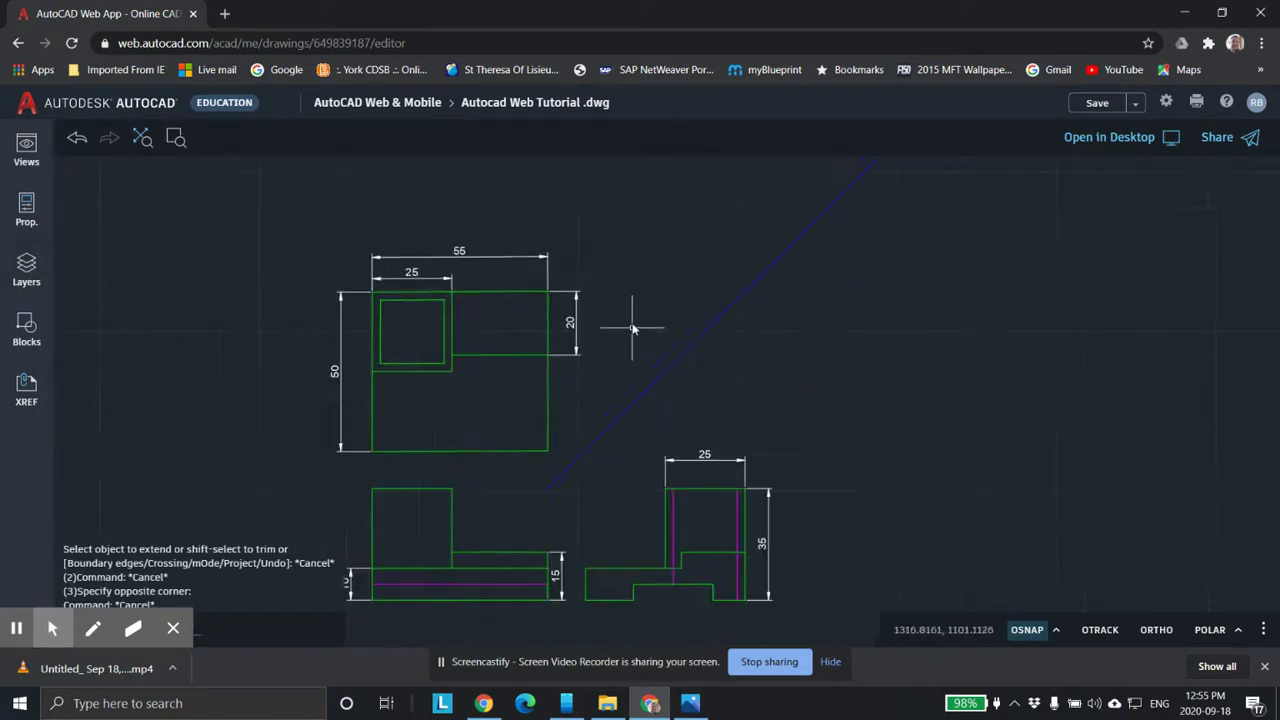
Extend the side view's lower horizontal edge to meet the inner line.
middle_click_drag(590, 325, 689, 265)
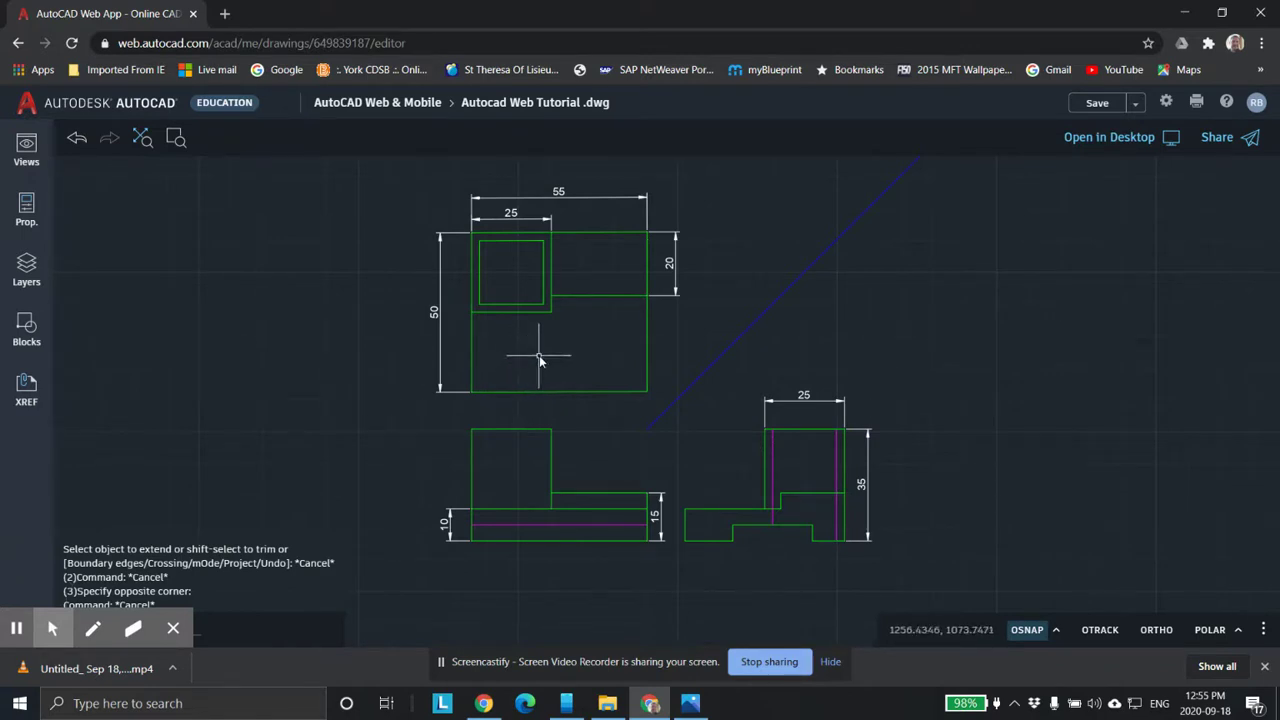
scroll(538, 358, "up", 1)
scroll(538, 358, "down", 1)
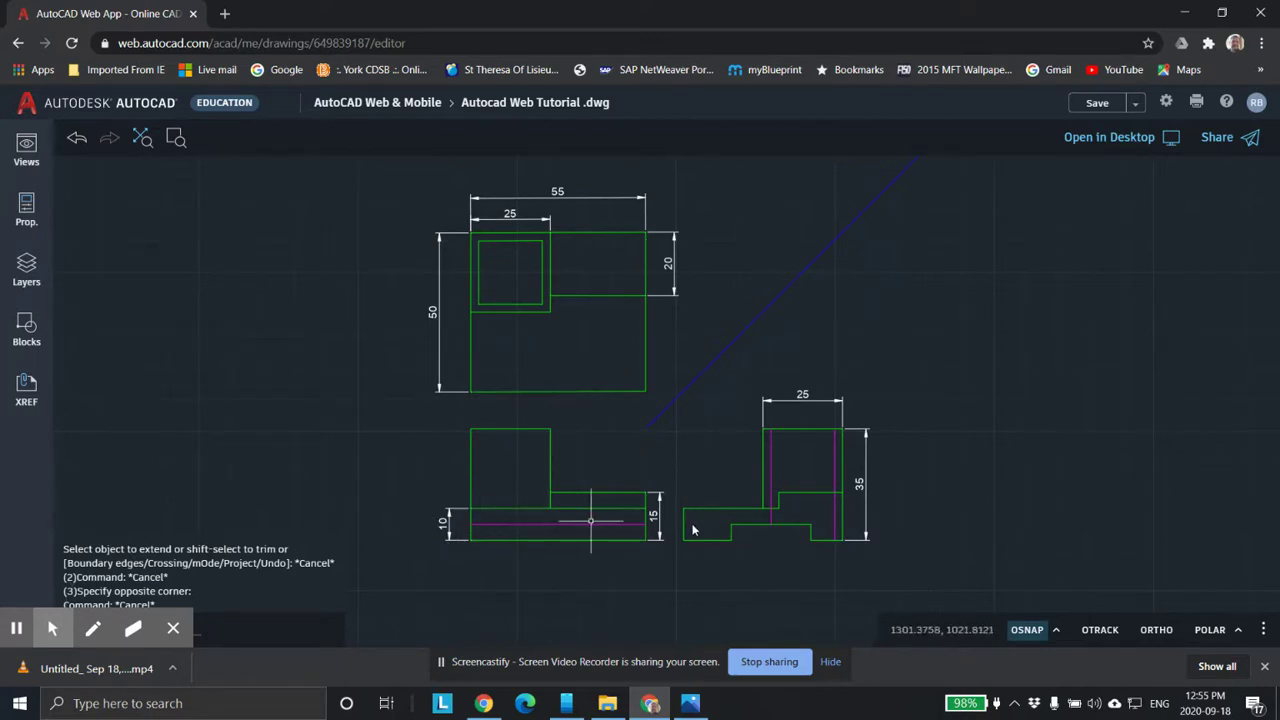
scroll(849, 464, "up", 1)
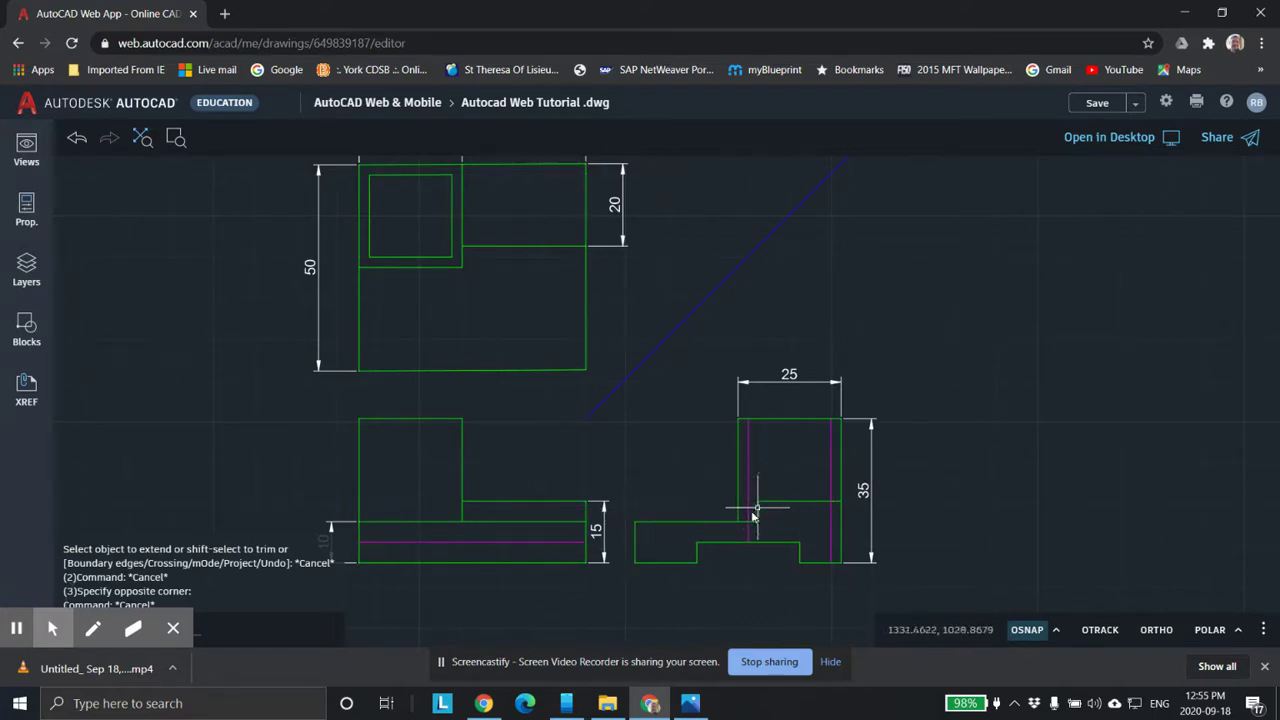
left_click(690, 521)
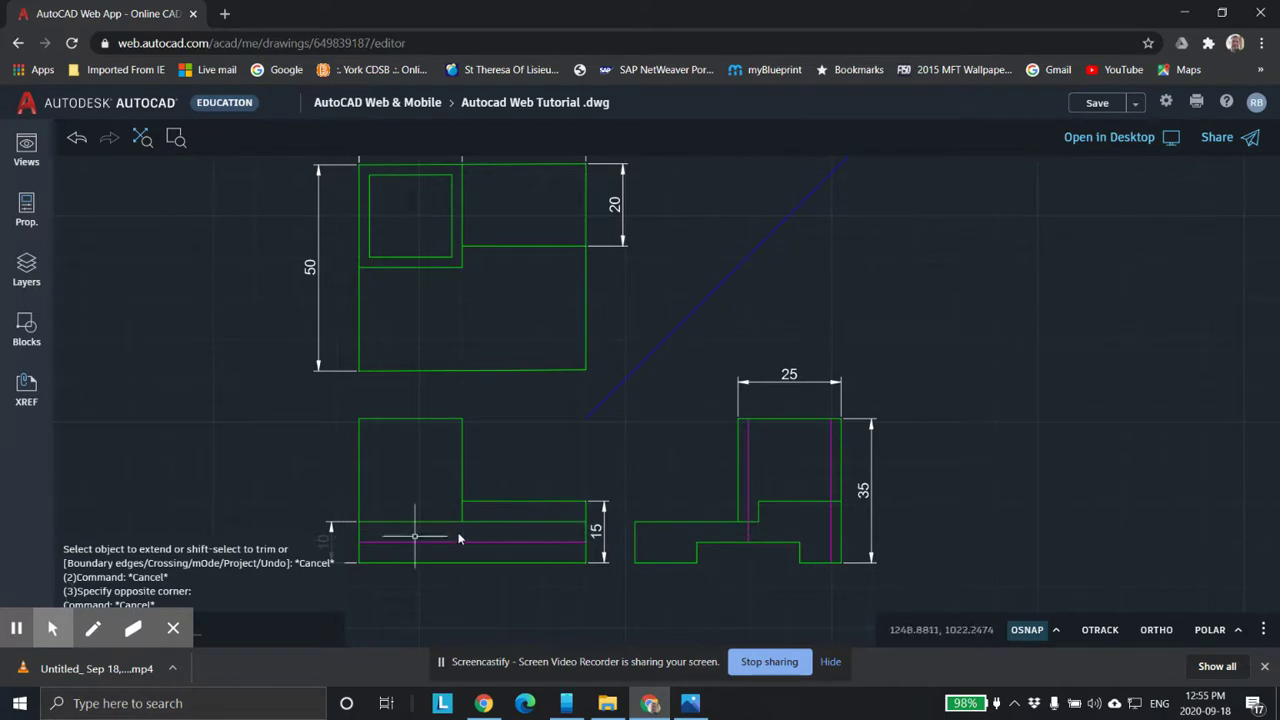
Turn off the Dimensions layer so all dimensions are hidden.
scroll(580, 376, "down", 2)
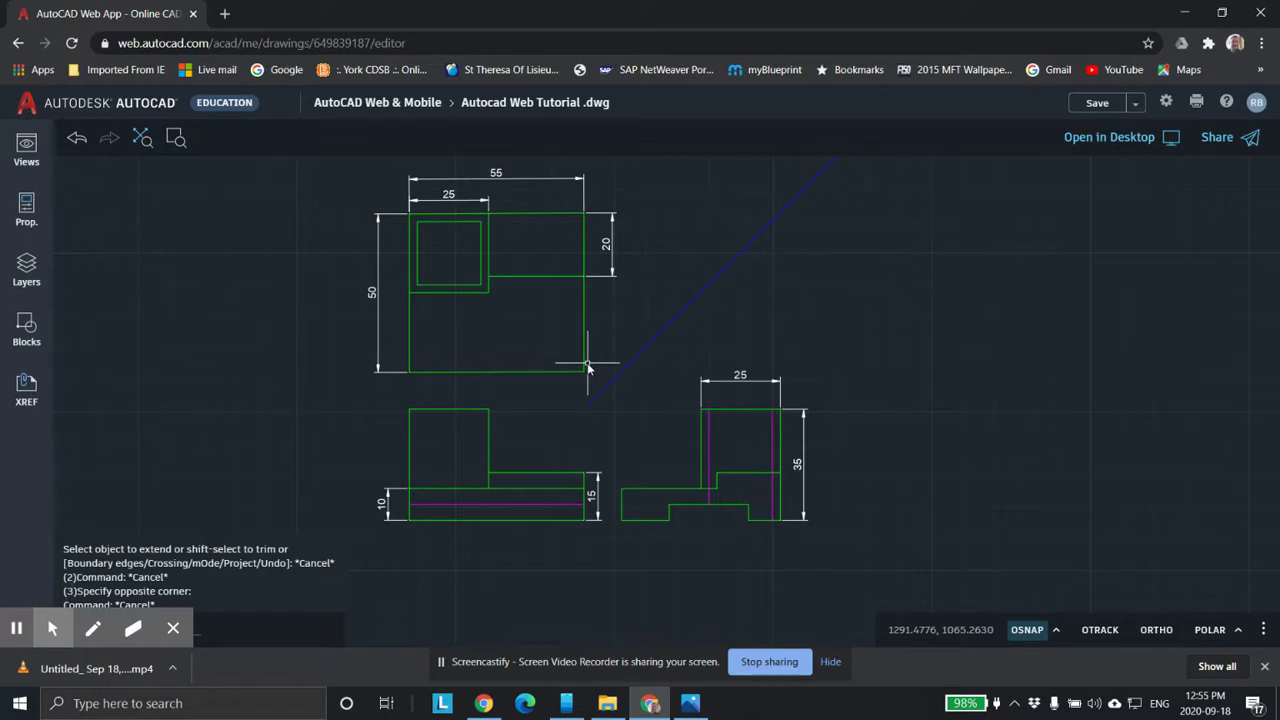
scroll(617, 323, "down", 1)
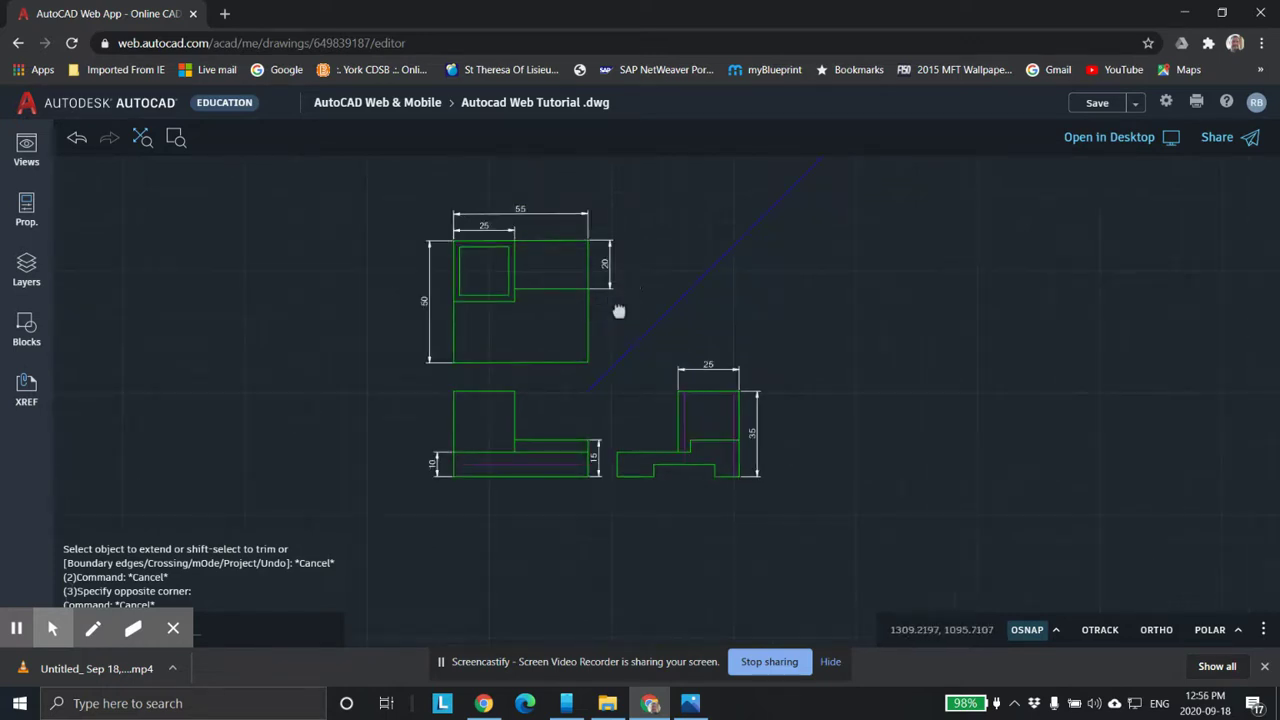
middle_click_drag(617, 320, 586, 334)
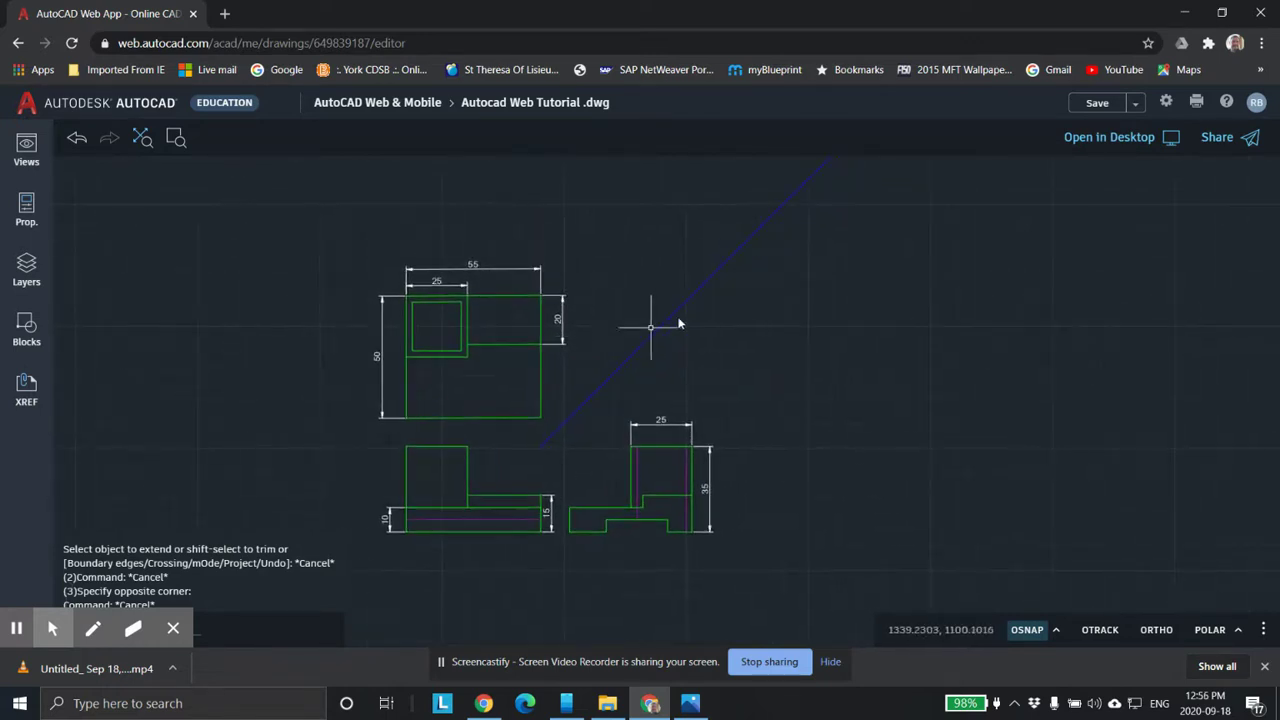
middle_click_drag(663, 326, 637, 334)
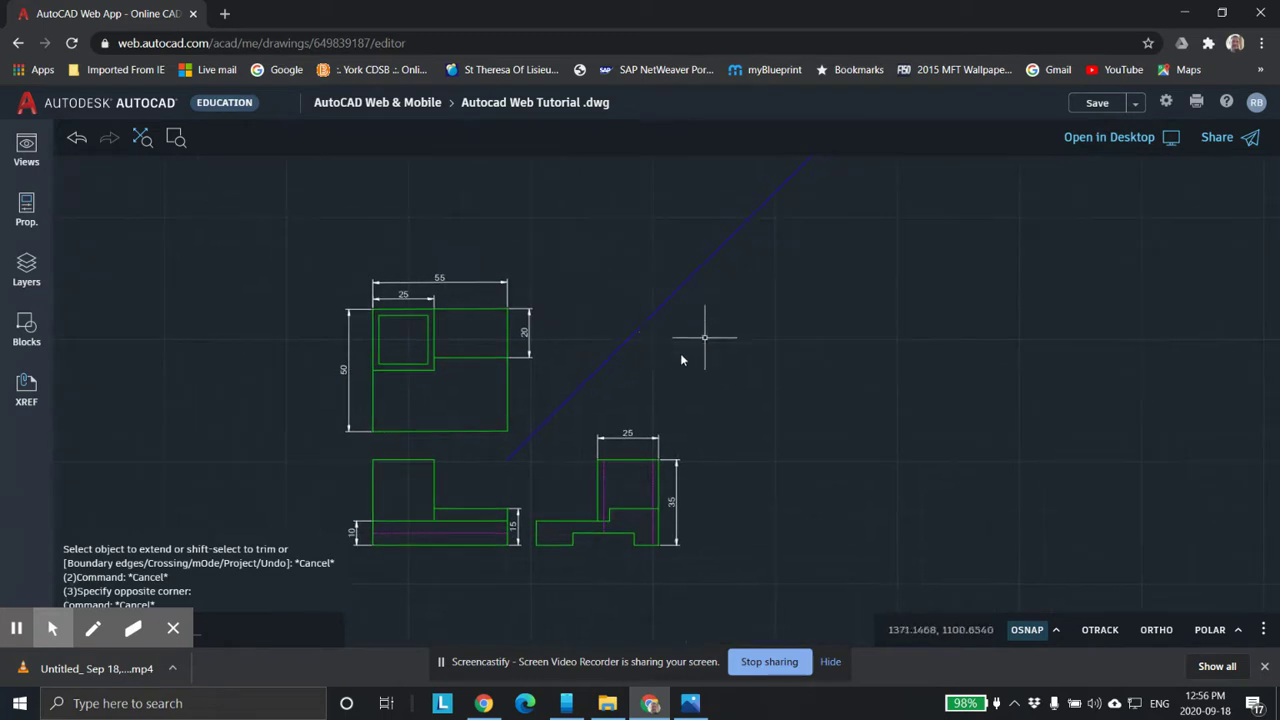
left_click(27, 268)
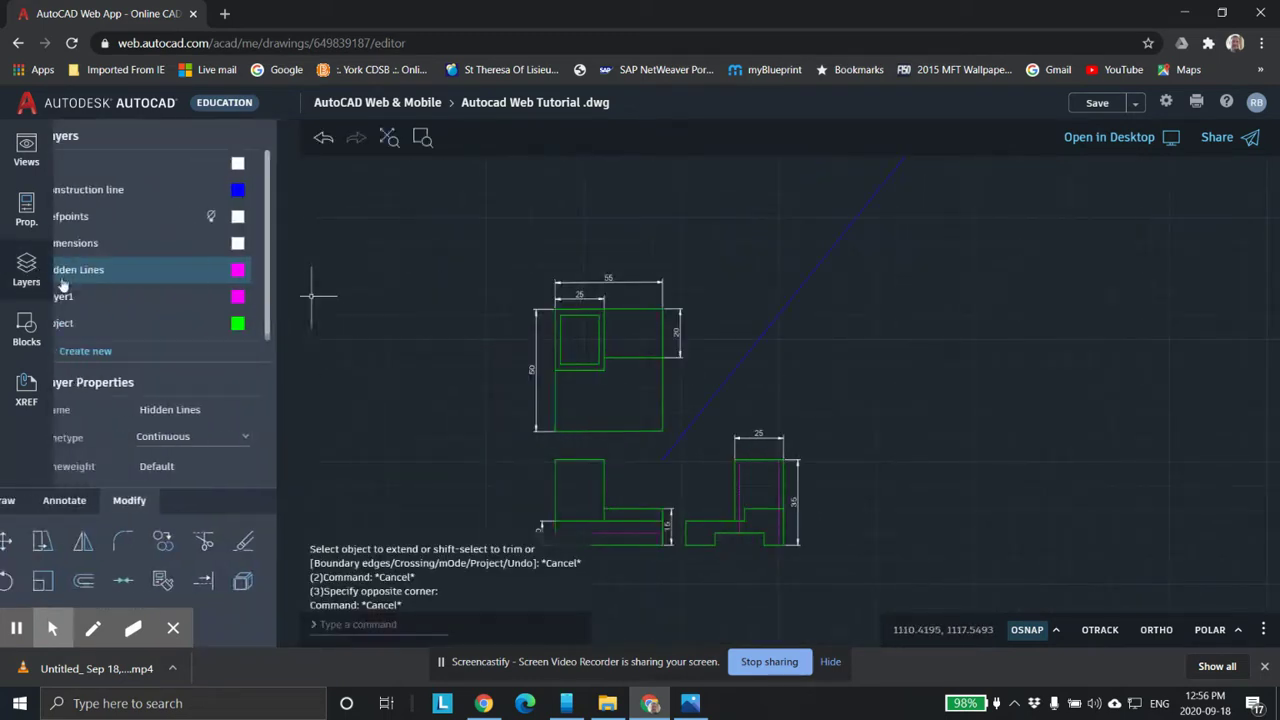
left_click(235, 245)
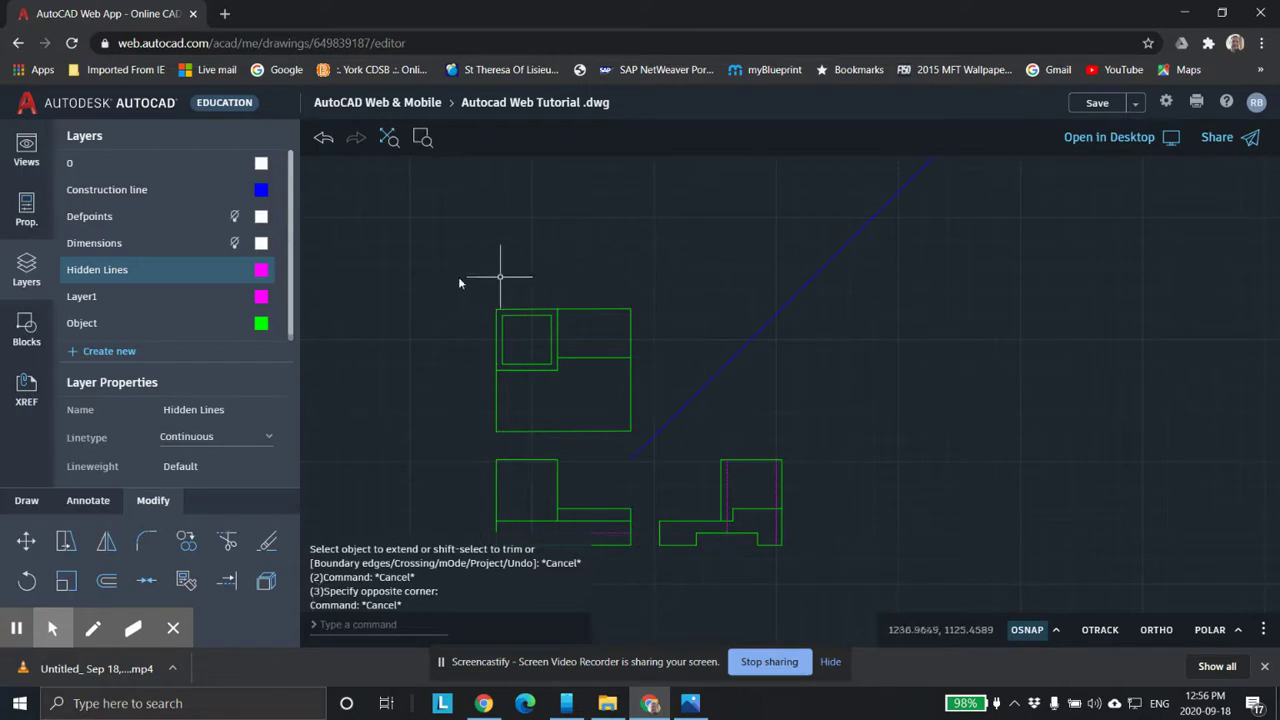
Check the reference isometric image and return to AutoCAD.
key("alt+Tab")
key("alt+Tab")
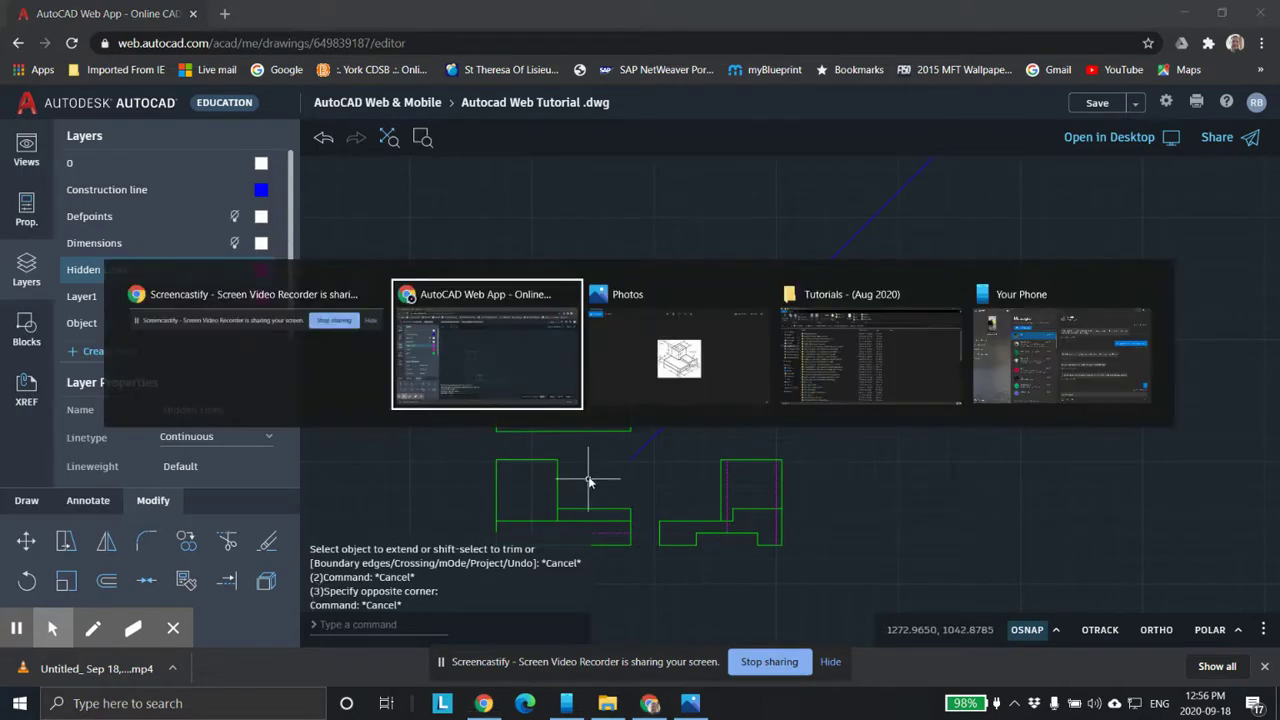
key("alt+Tab")
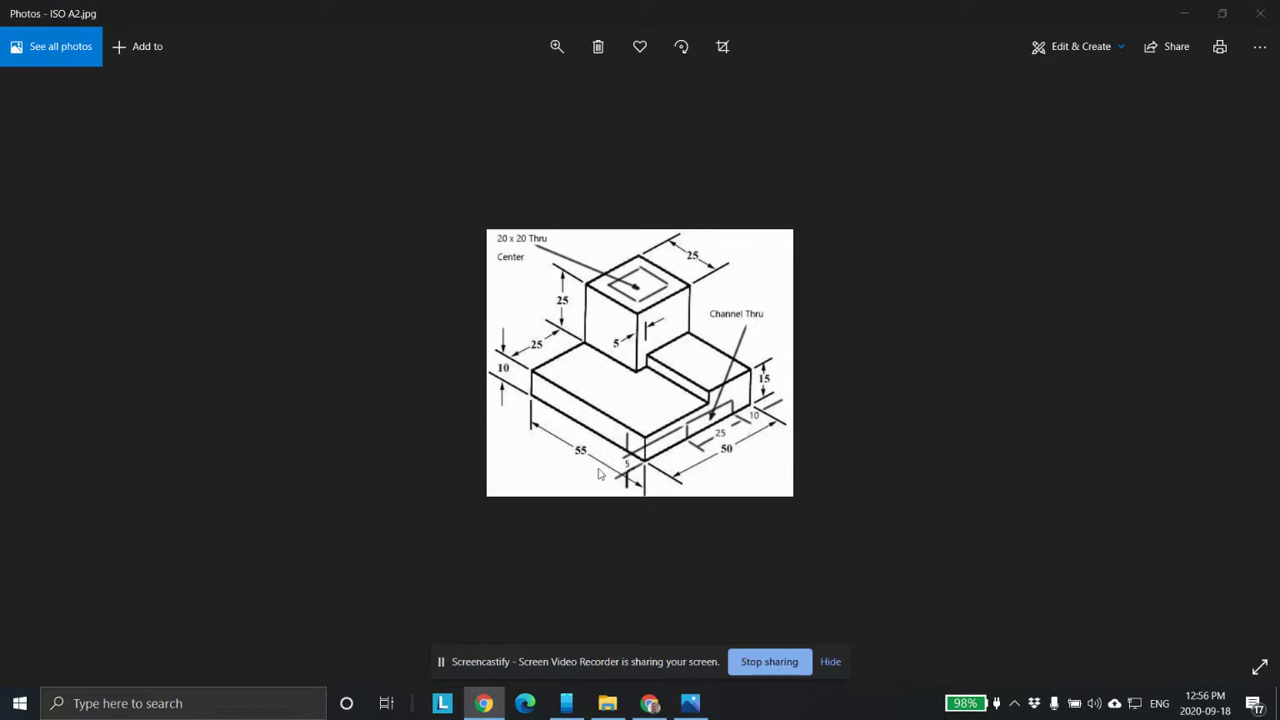
key("alt+Tab")
key("alt+Tab")
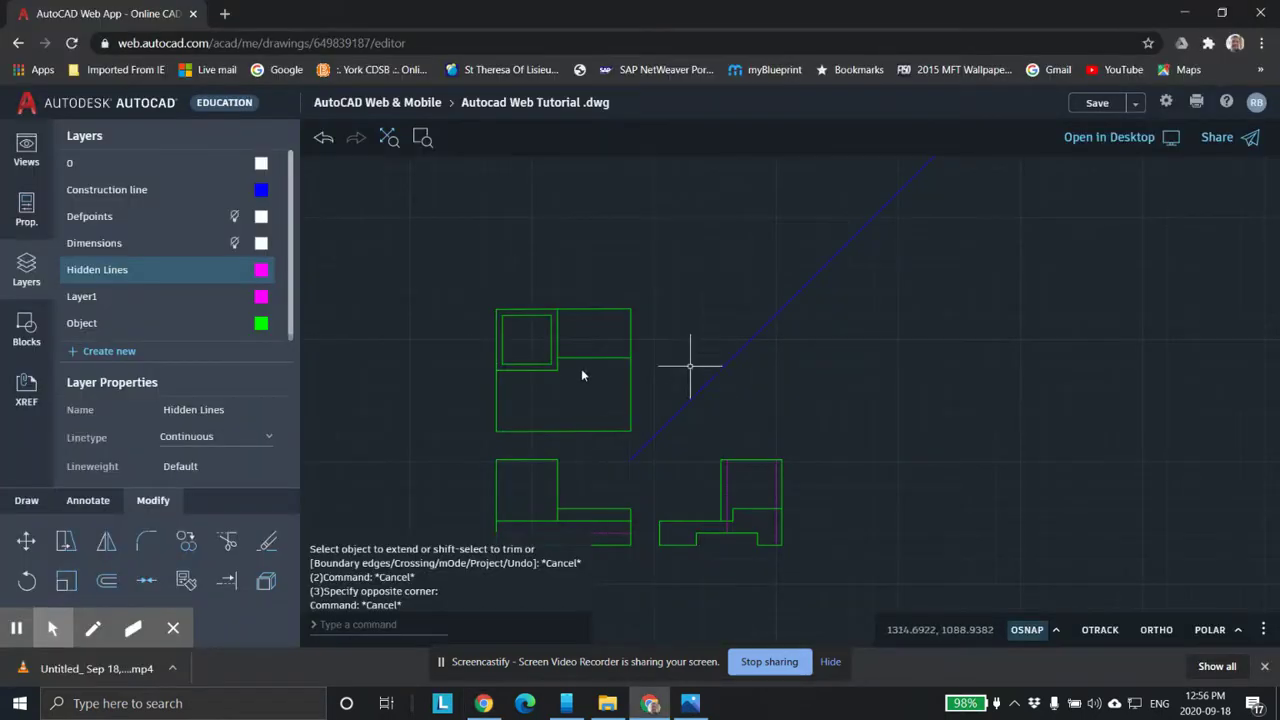
Turn off the Construction line layer to hide the blue diagonal, then create a new layer.
left_click(235, 192)
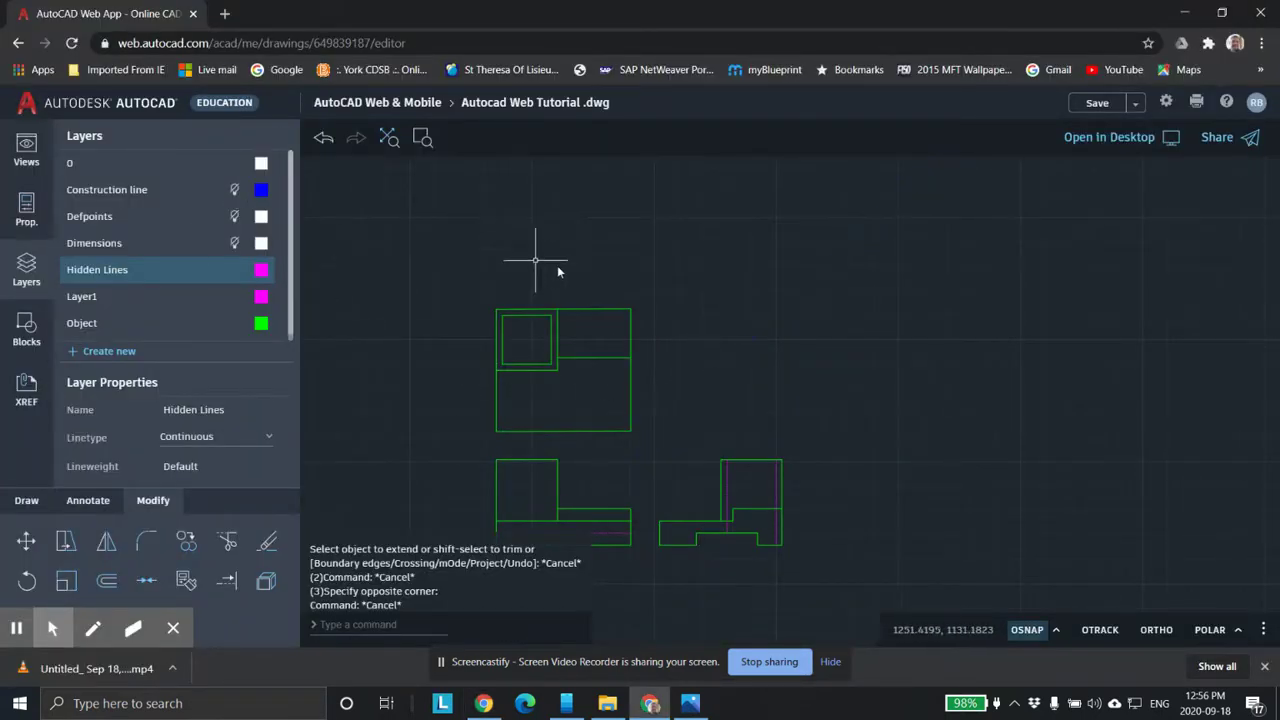
scroll(671, 300, "down", 2)
middle_click_drag(771, 318, 714, 351)
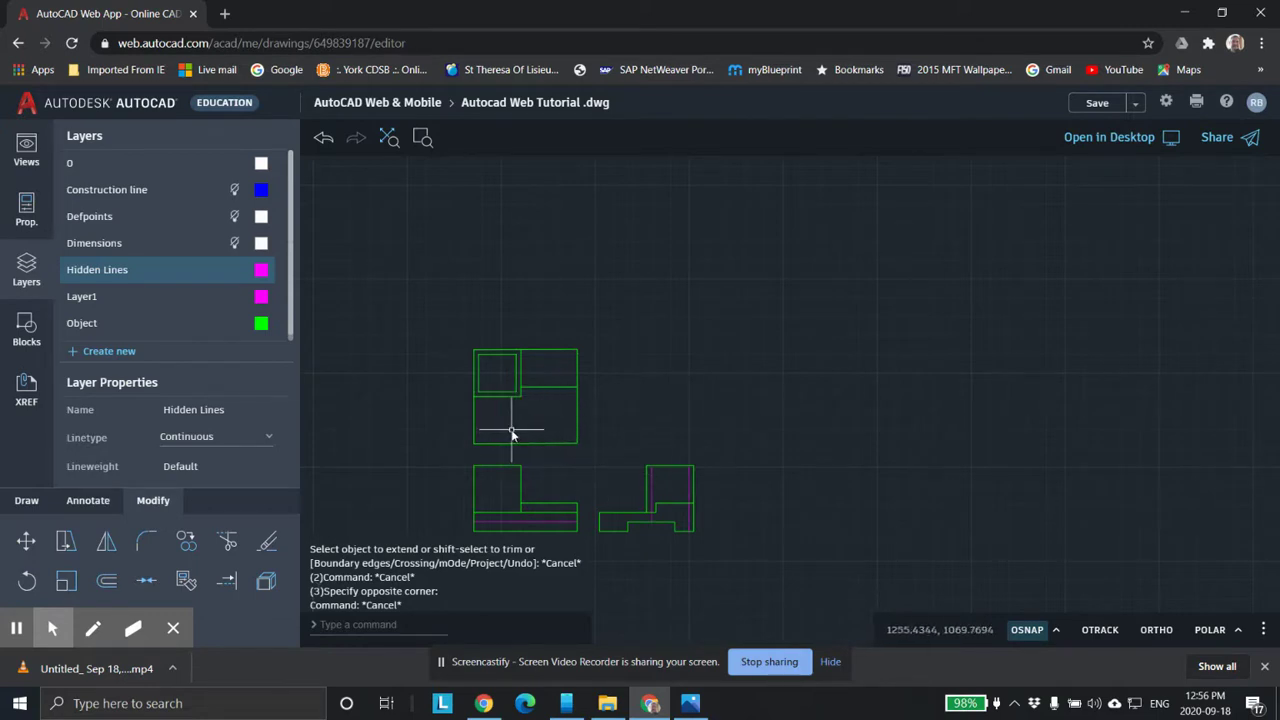
scroll(523, 418, "up", 3)
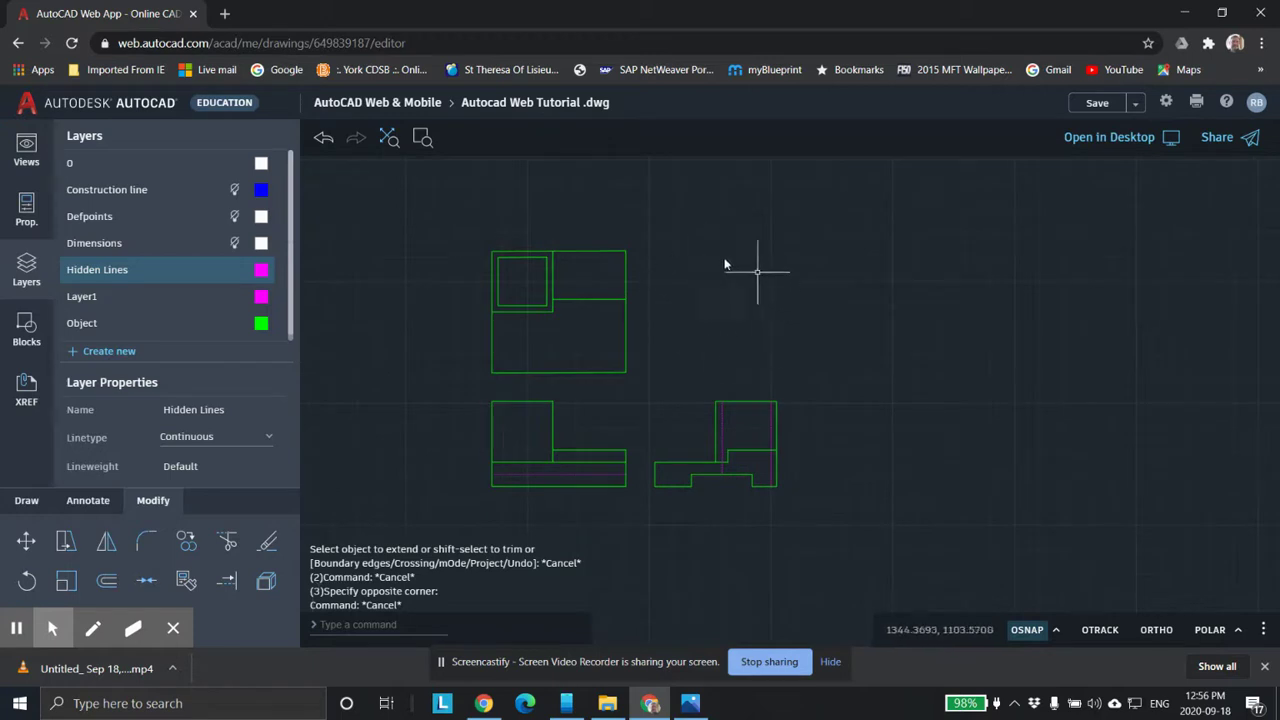
scroll(800, 312, "down", 2)
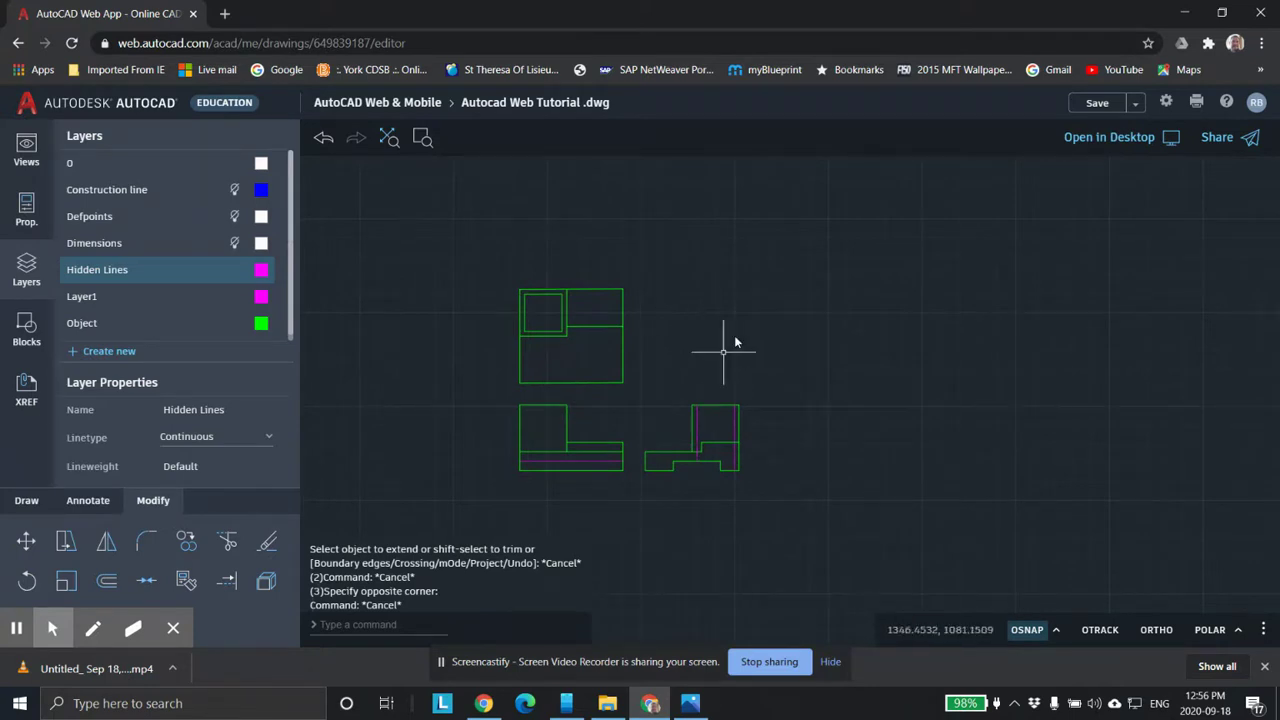
scroll(722, 346, "up", 2)
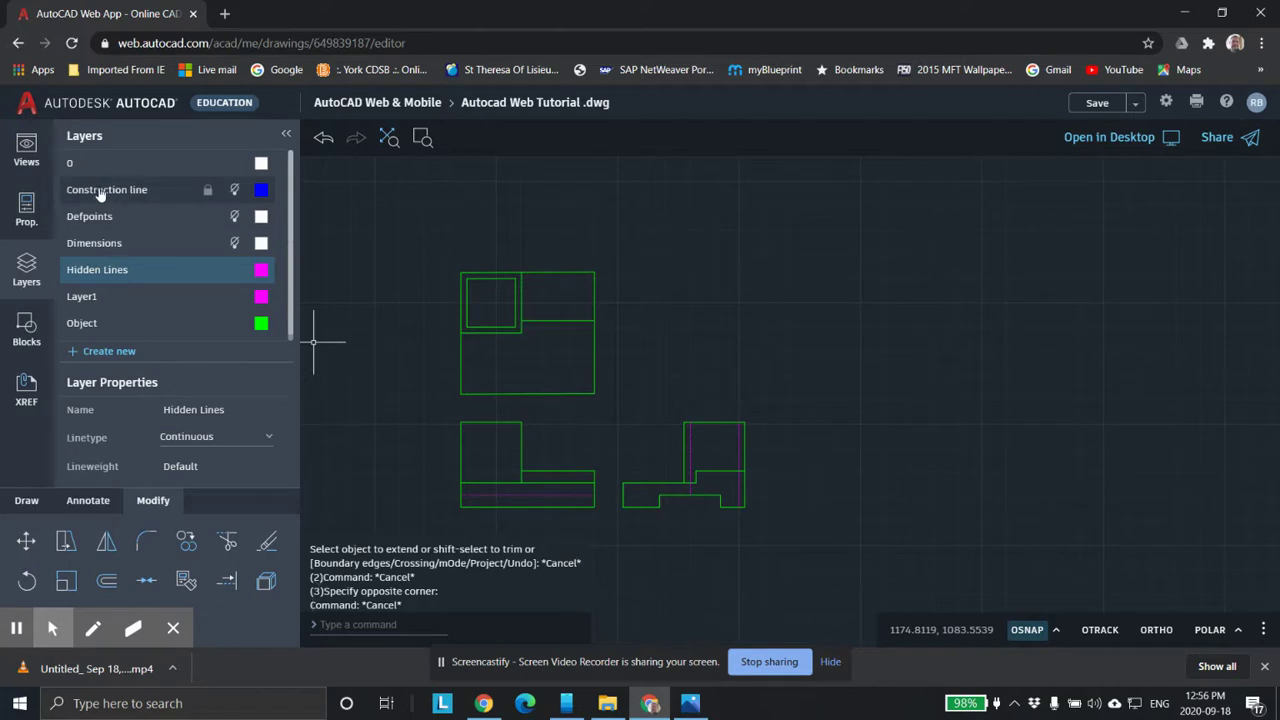
left_click(110, 355)
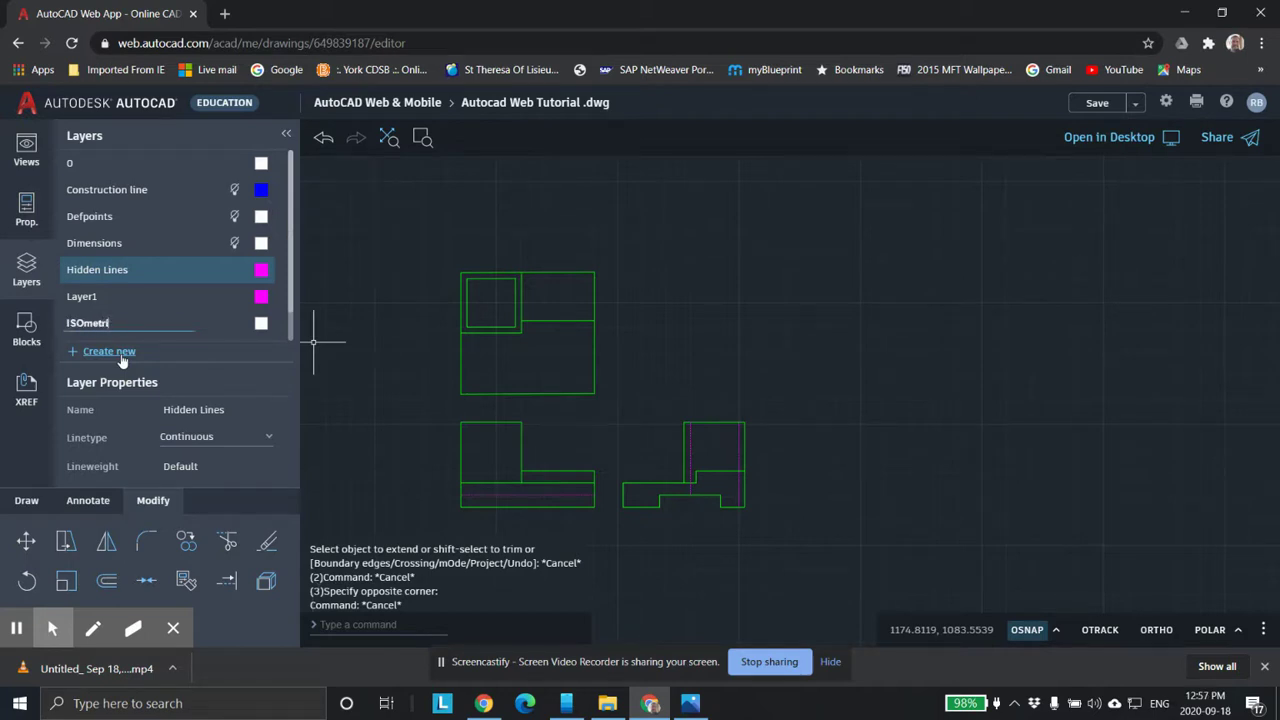
Give the new ISOmetric layer a cyan colour, make it current, and clear space beside the views.
left_click(261, 326)
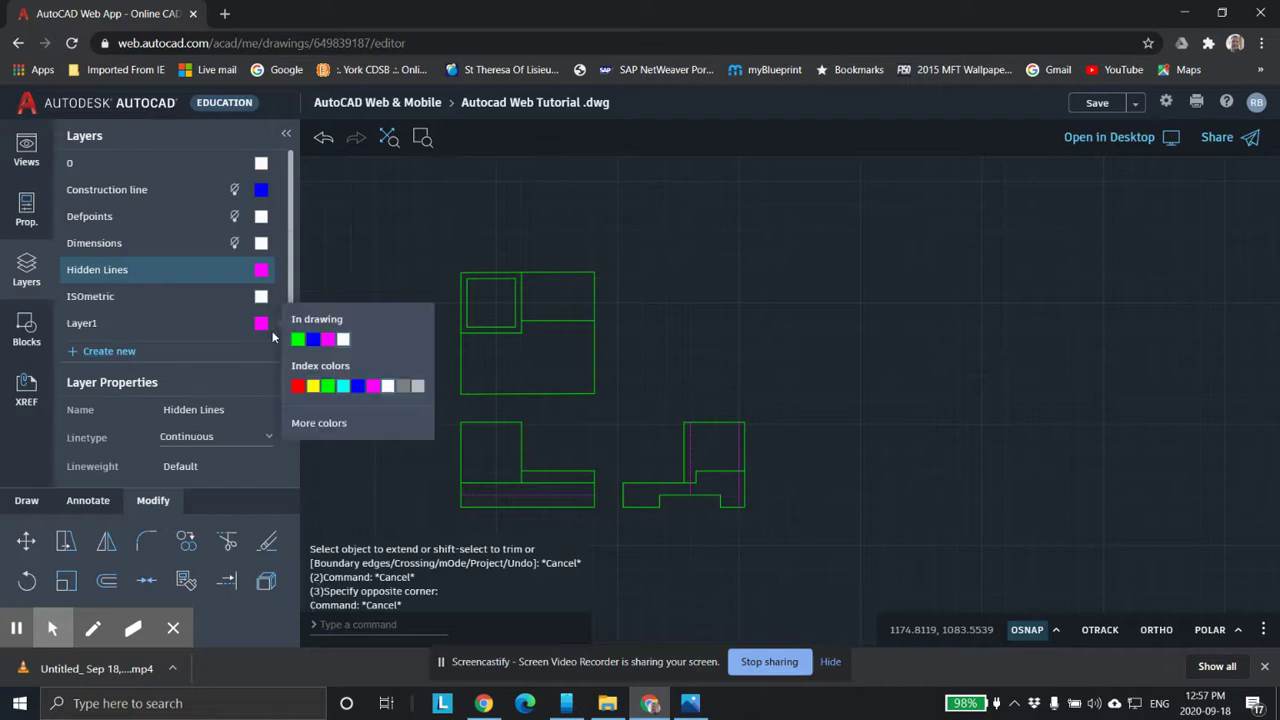
left_click(343, 386)
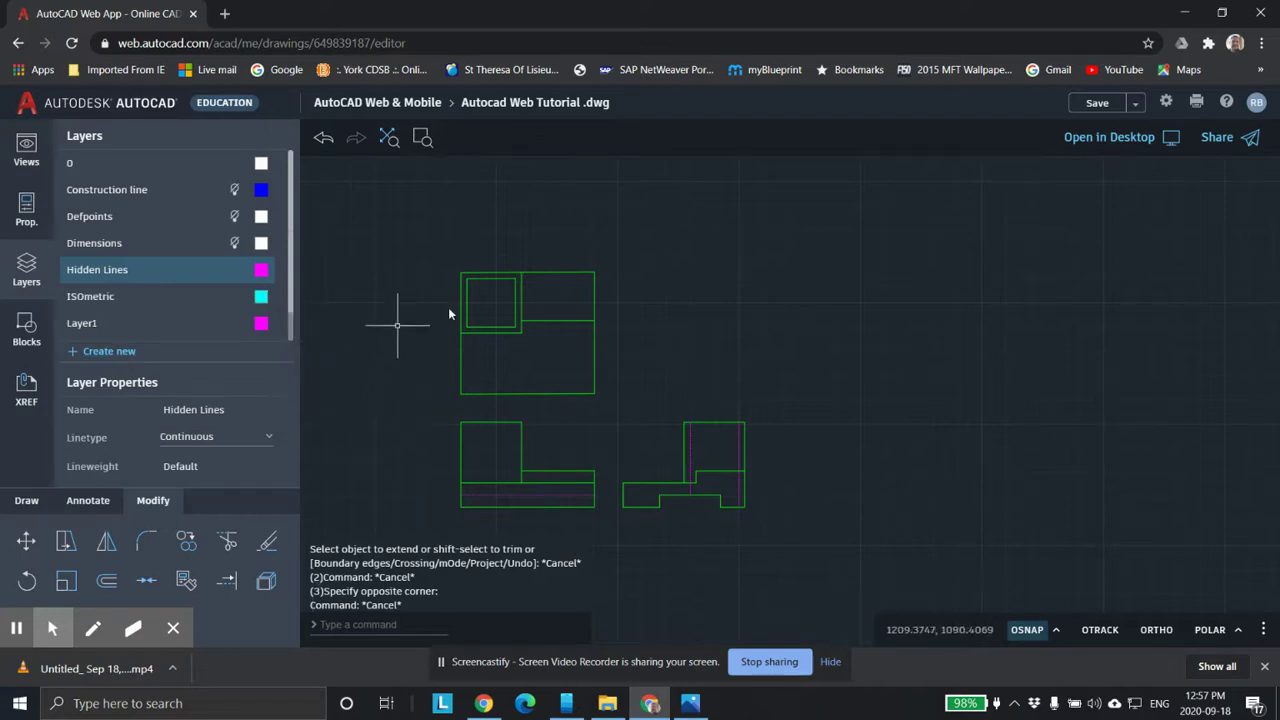
left_click(127, 298)
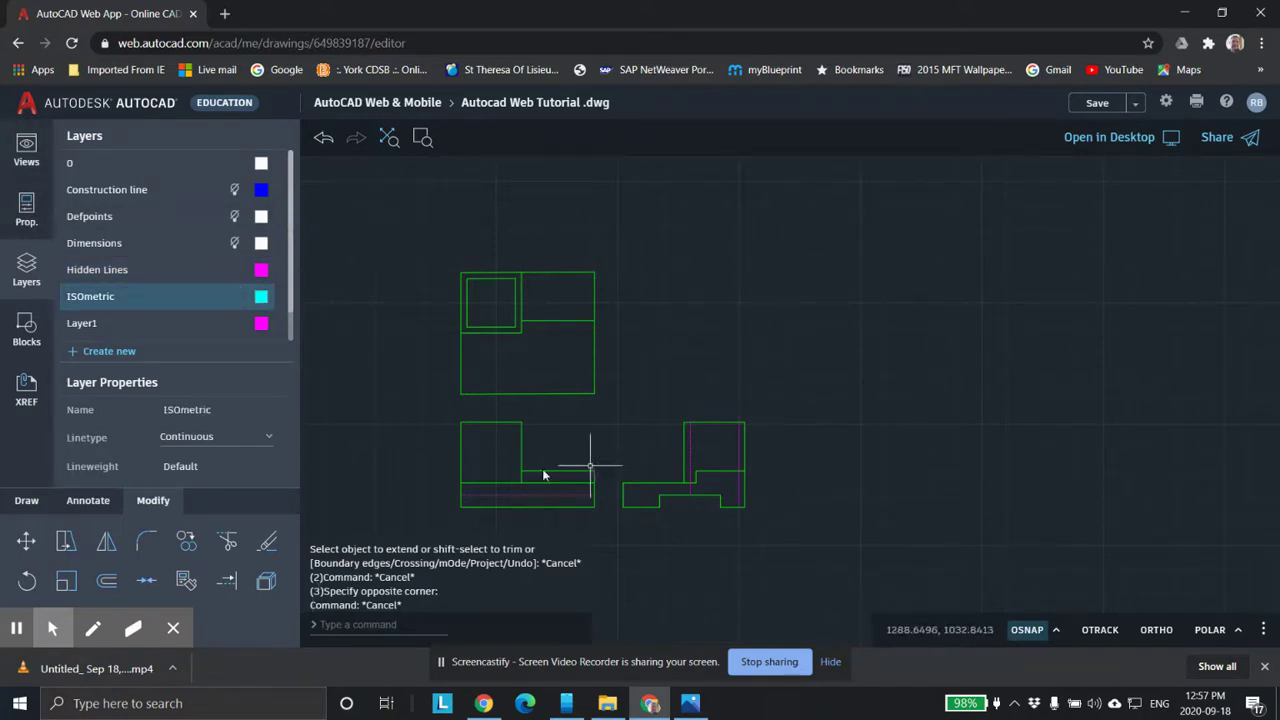
scroll(806, 345, "down", 1)
middle_click_drag(820, 313, 575, 402)
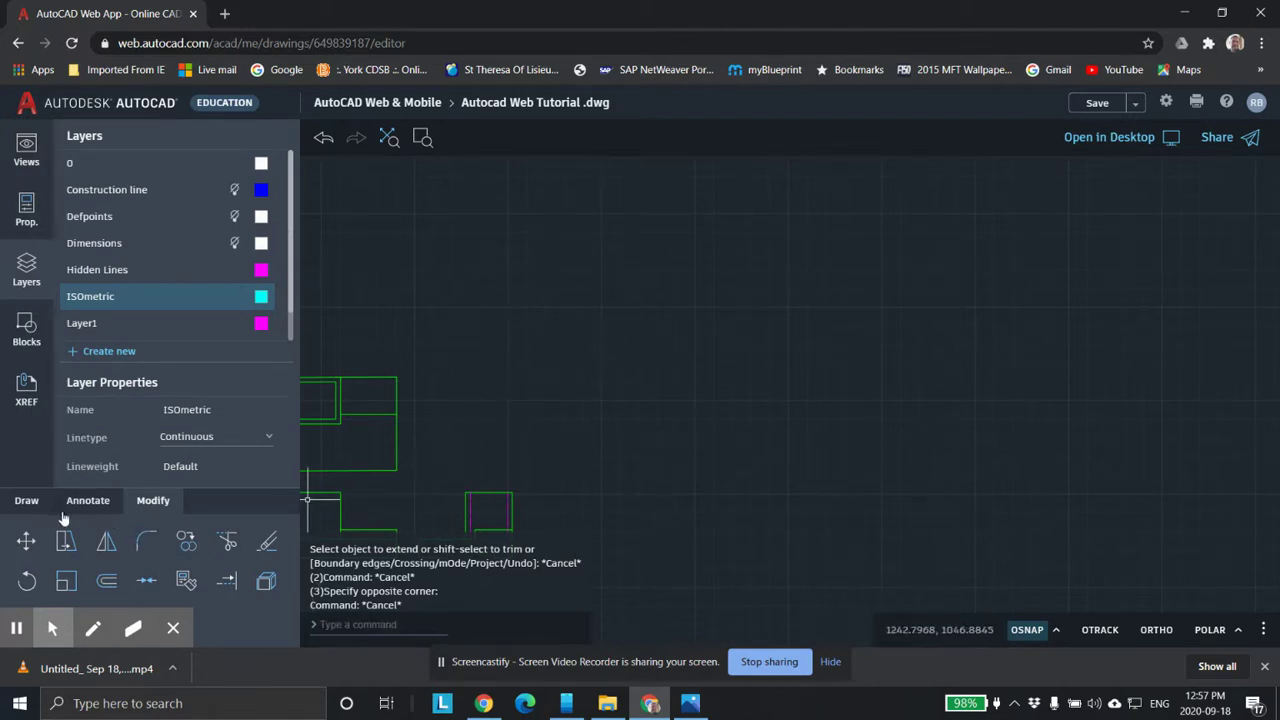
Try the LINE command from the Draw tab, cancelling each trial line.
left_click(30, 501)
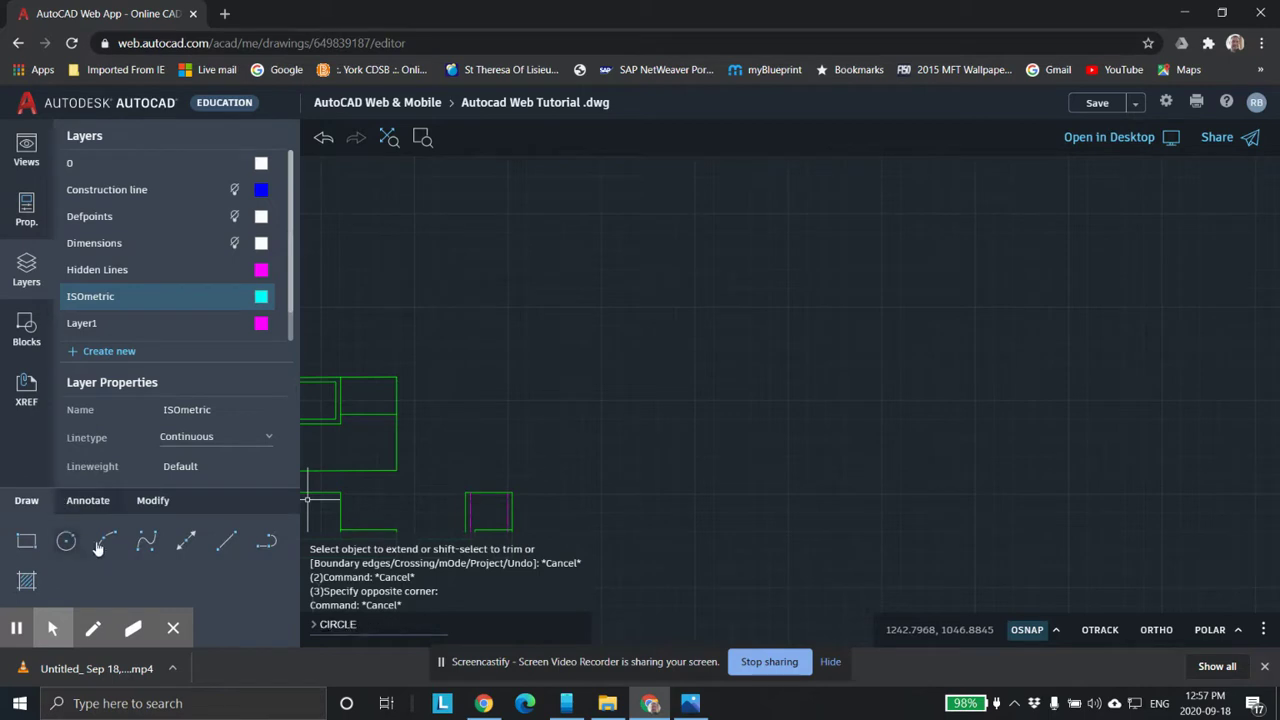
left_click(230, 544)
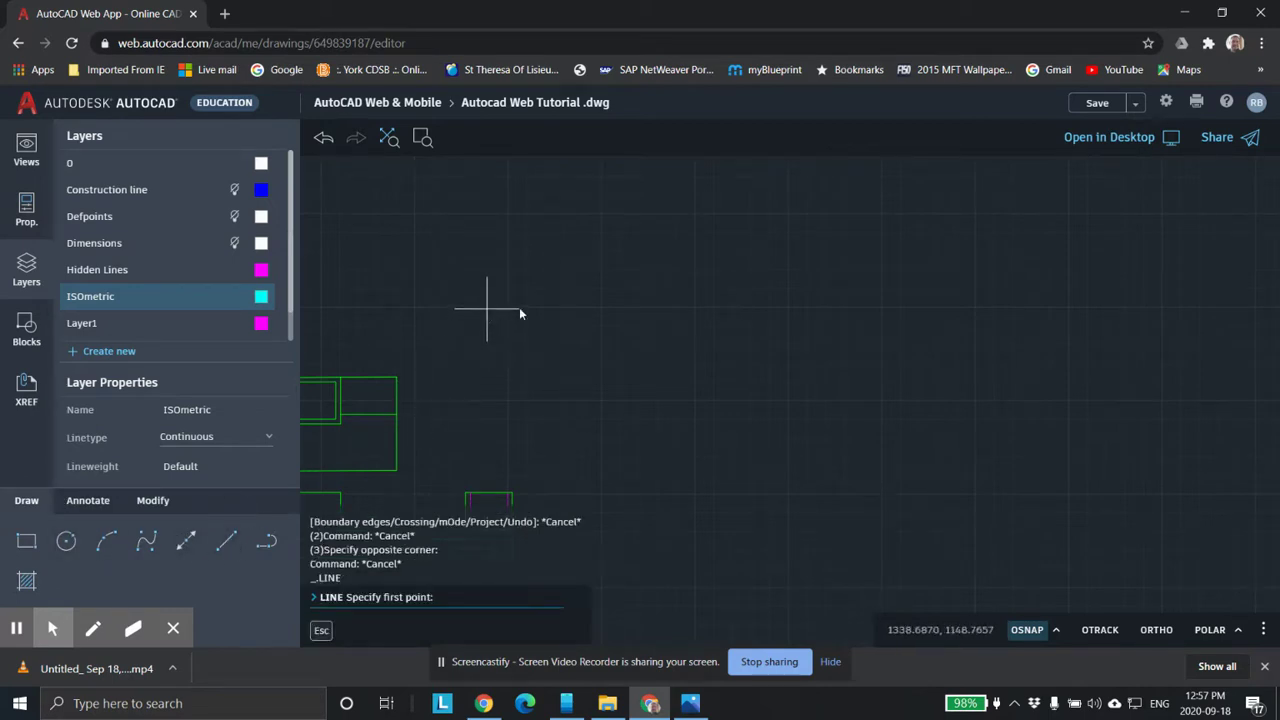
left_click(487, 309)
key("Escape")
key("Escape")
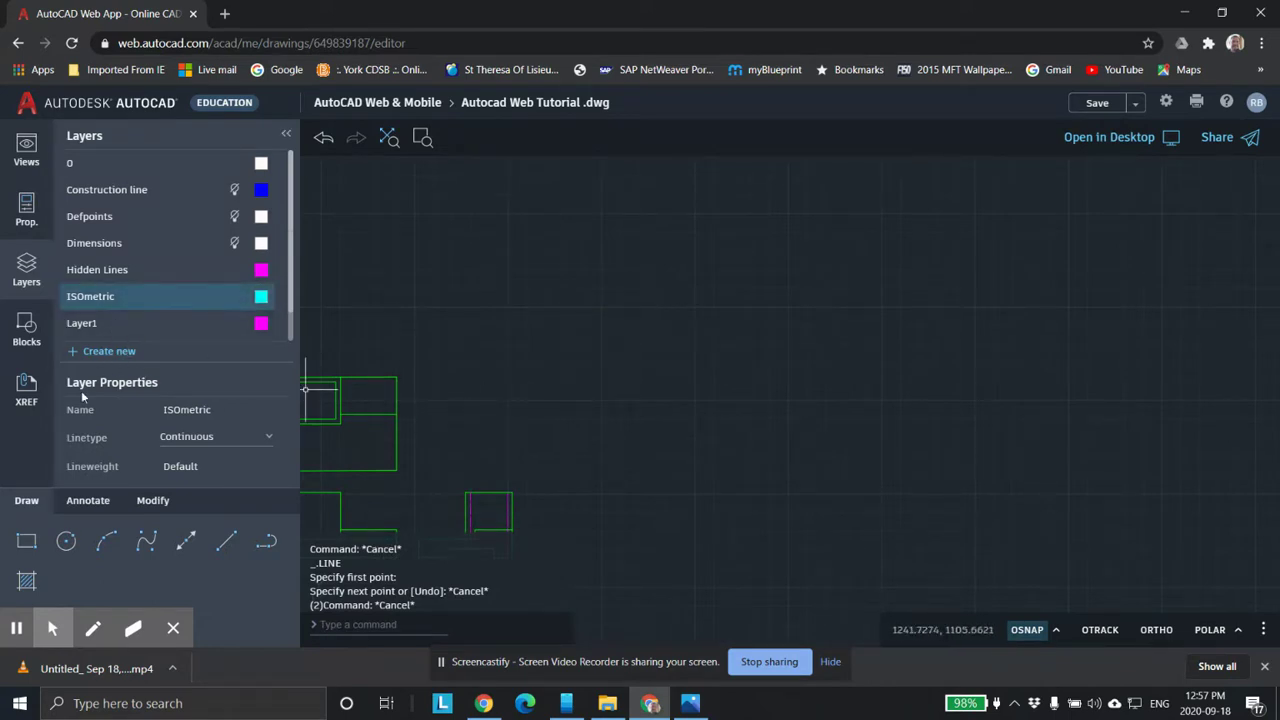
type("line")
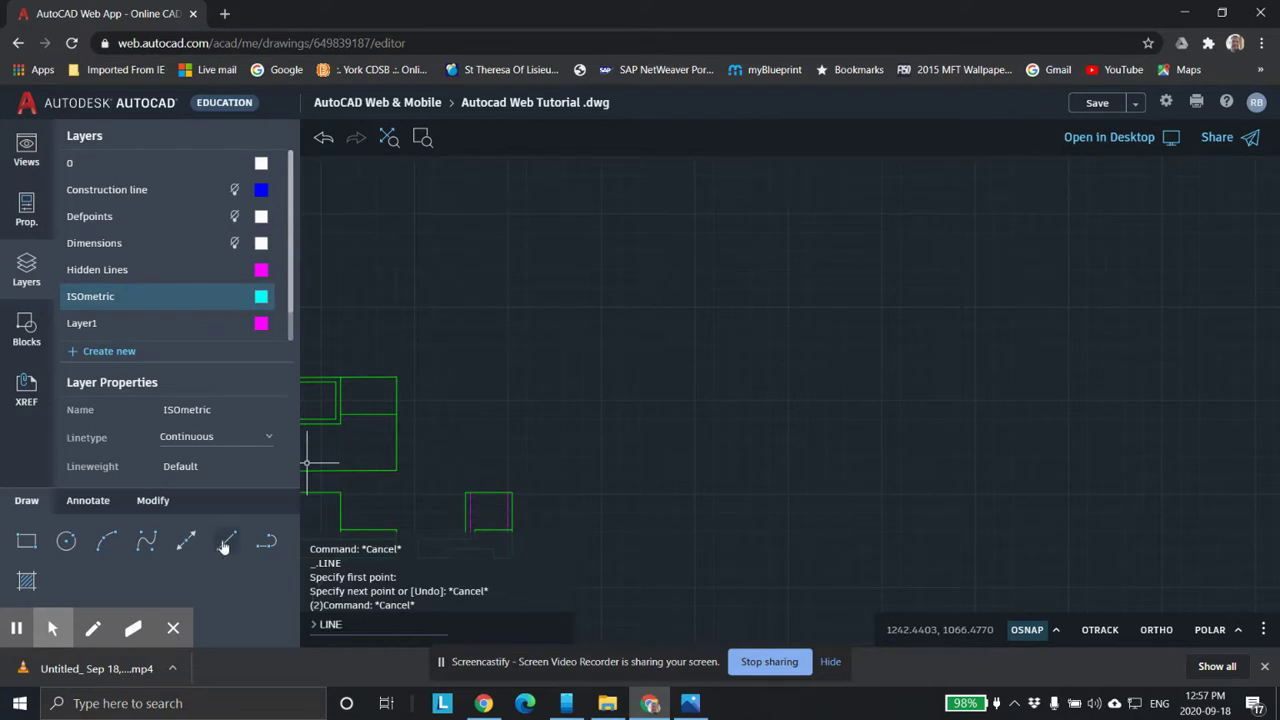
key("Return")
left_click(557, 318)
key("Escape")
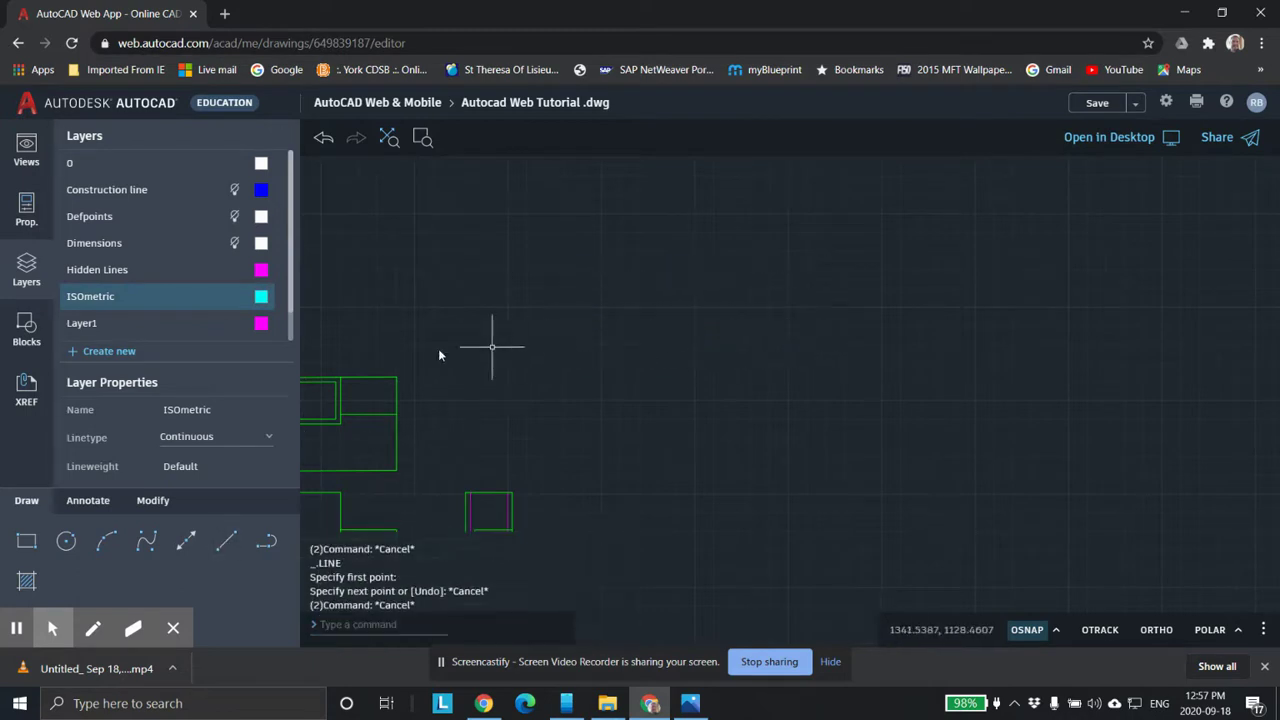
Check the ISOmetric layer's colour and start a new line.
left_click(261, 298)
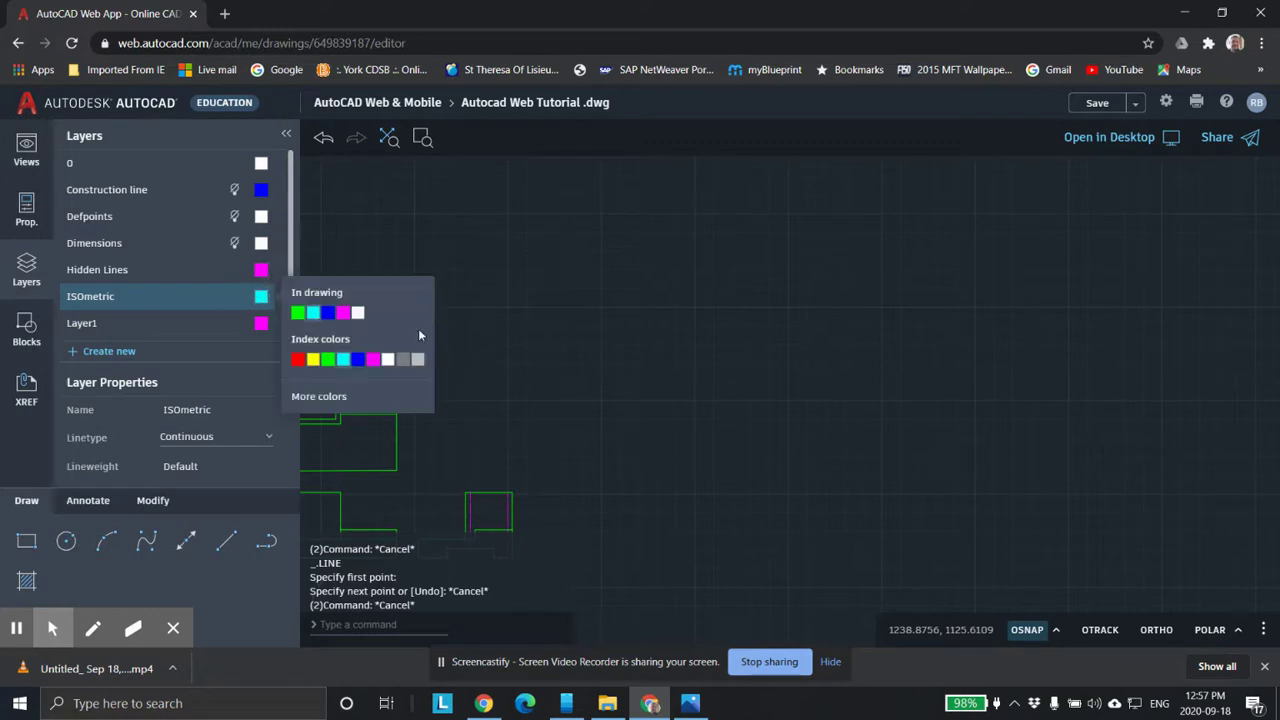
left_click(480, 294)
left_click(226, 541)
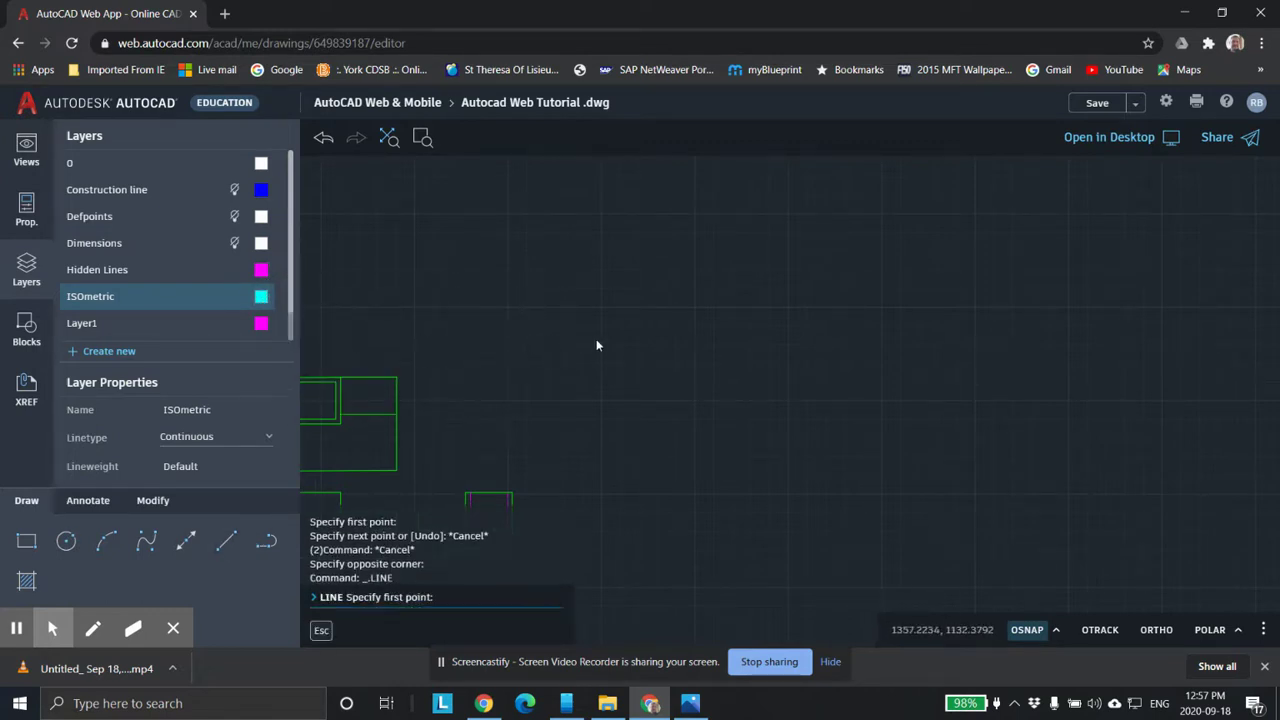
left_click(528, 343)
Set the current object colour to ByLayer.
key("Escape")
key("Escape")
left_click(27, 212)
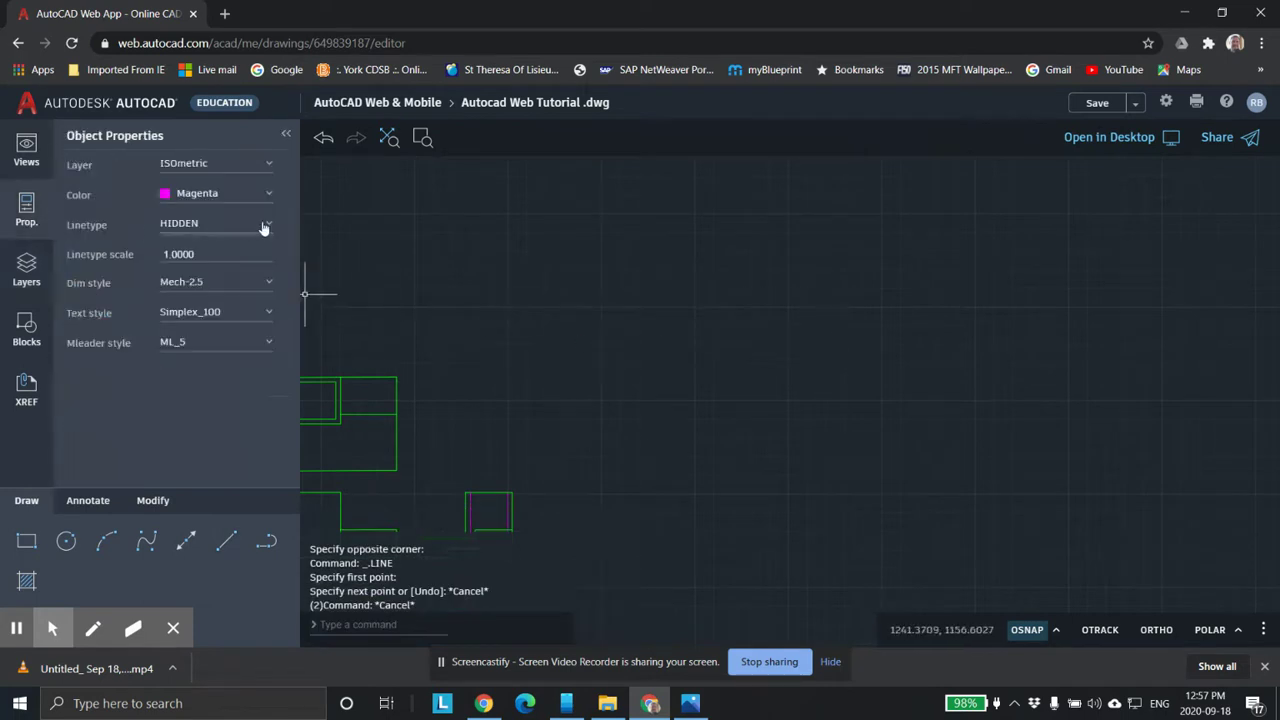
left_click(266, 195)
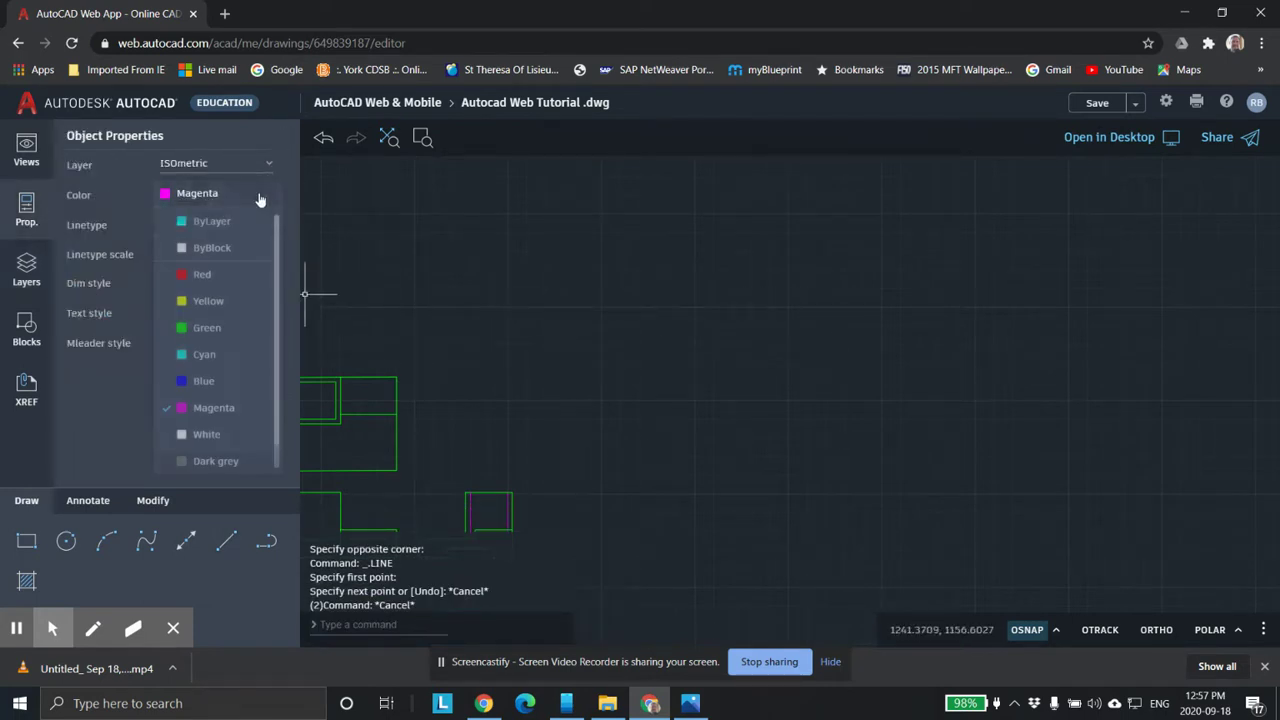
left_click(231, 222)
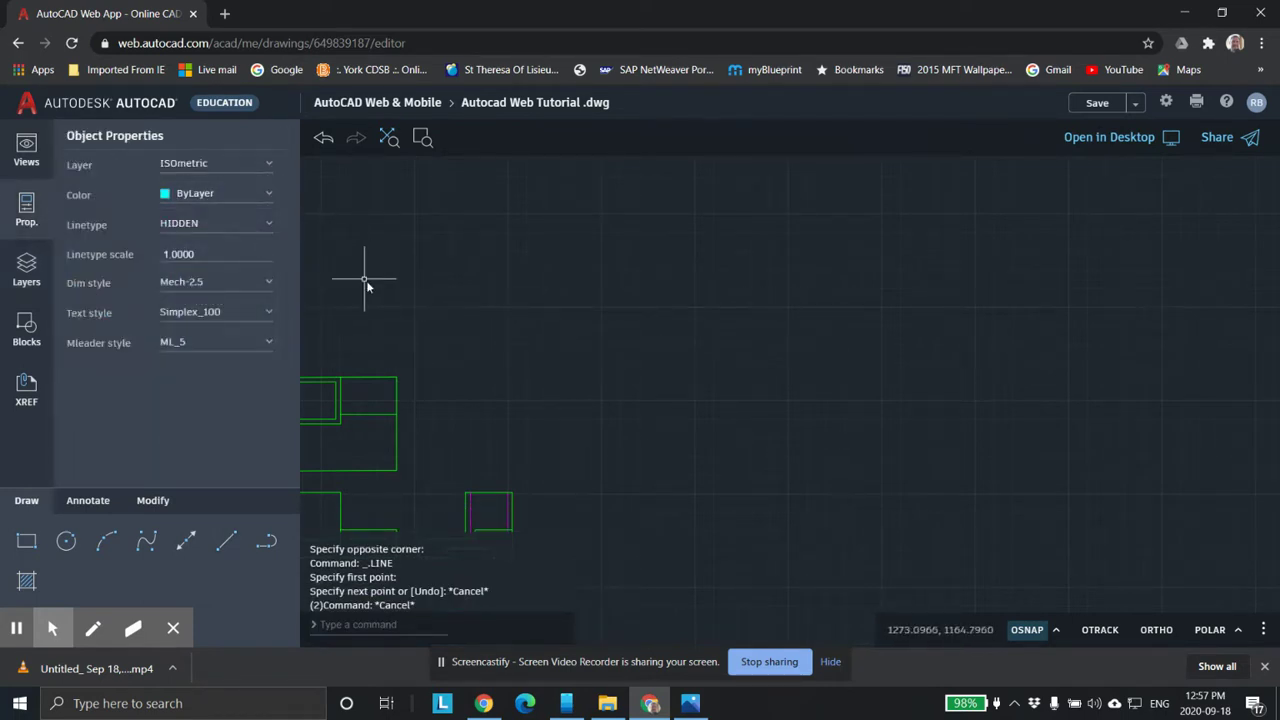
left_click(474, 320)
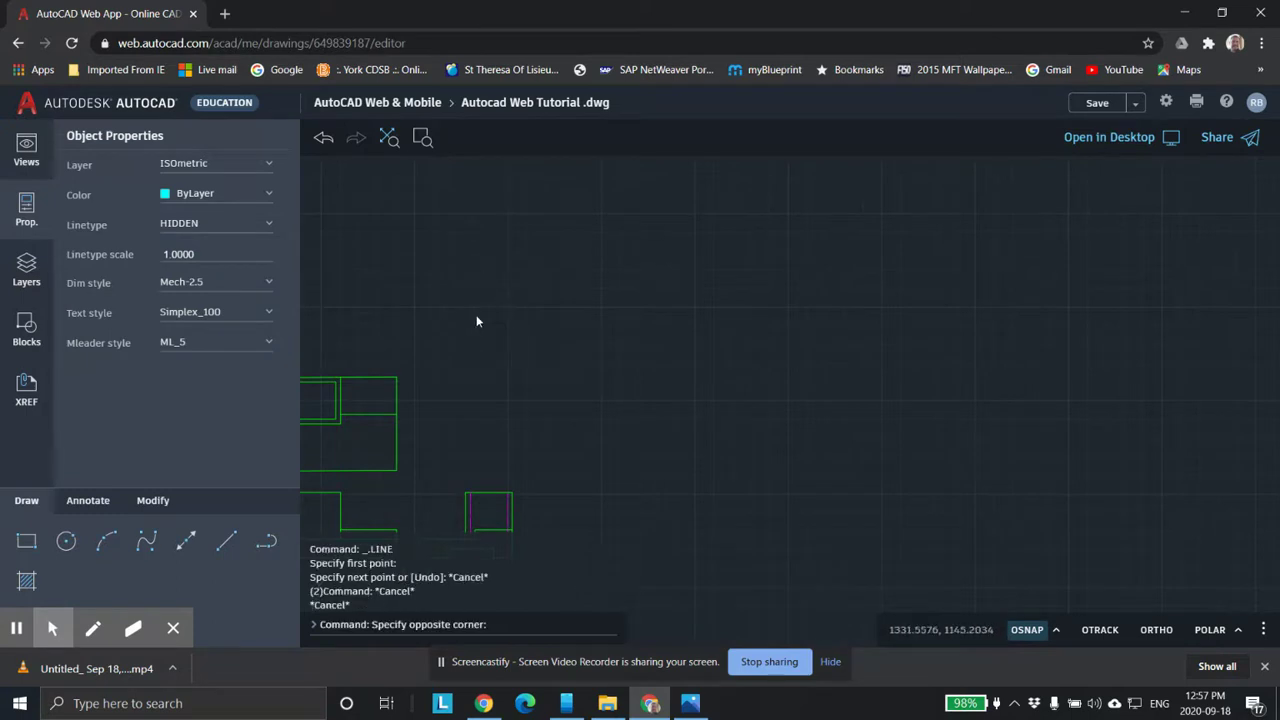
Draw a trial line and delete it.
left_click(229, 546)
left_click(561, 349)
left_click(783, 349)
key("Escape")
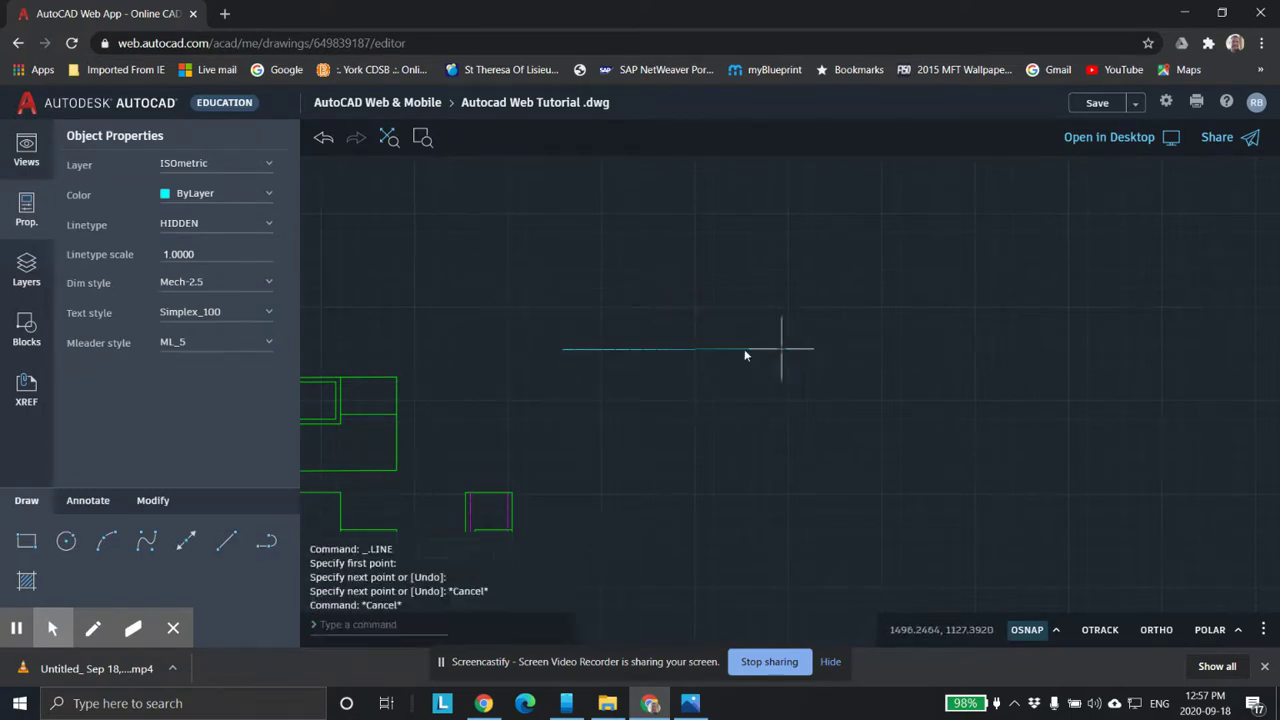
key("Escape")
key("Escape")
left_click(631, 350)
key("Delete")
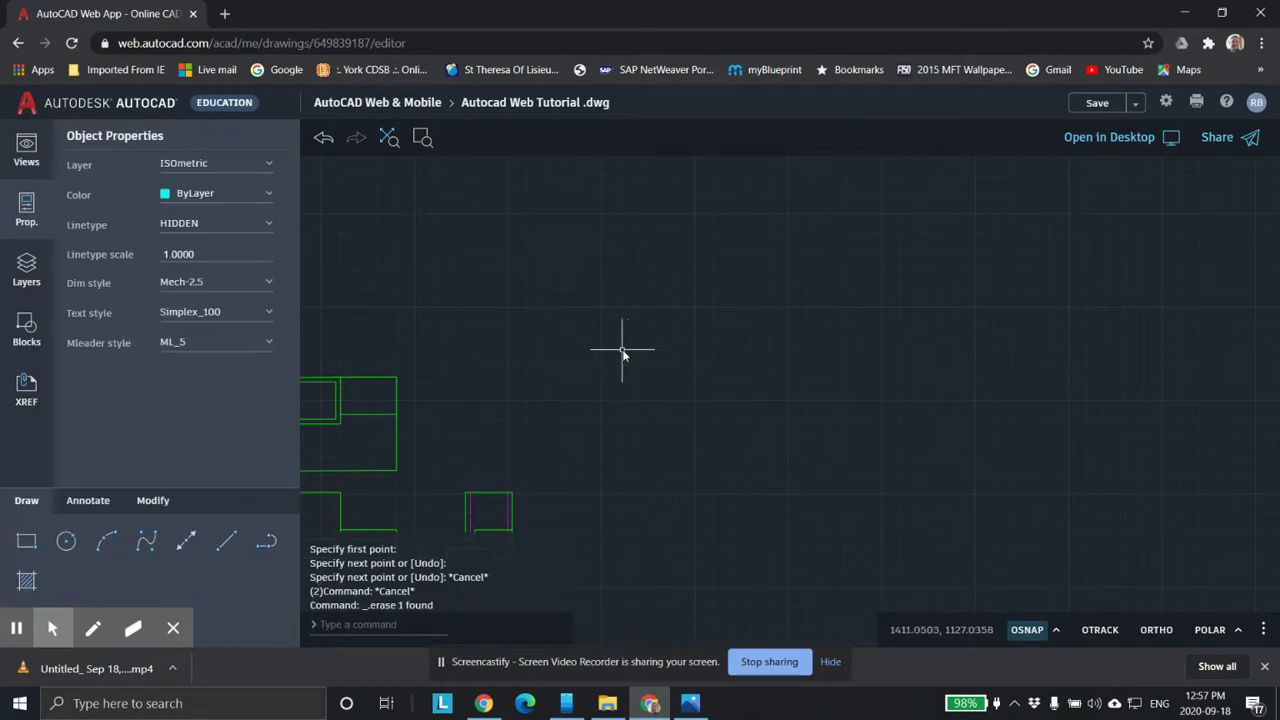
scroll(620, 345, "down", 3)
Draw a horizontal line 150 units long at 0°.
left_click(226, 541)
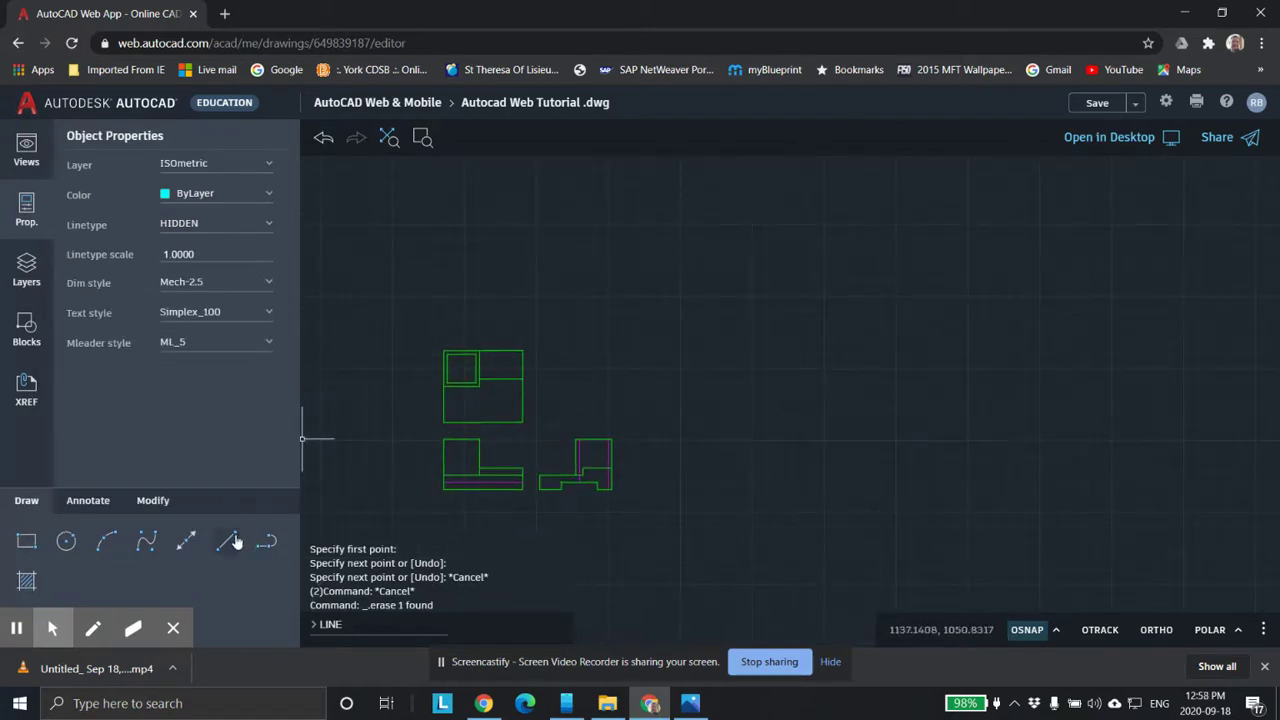
left_click(601, 298)
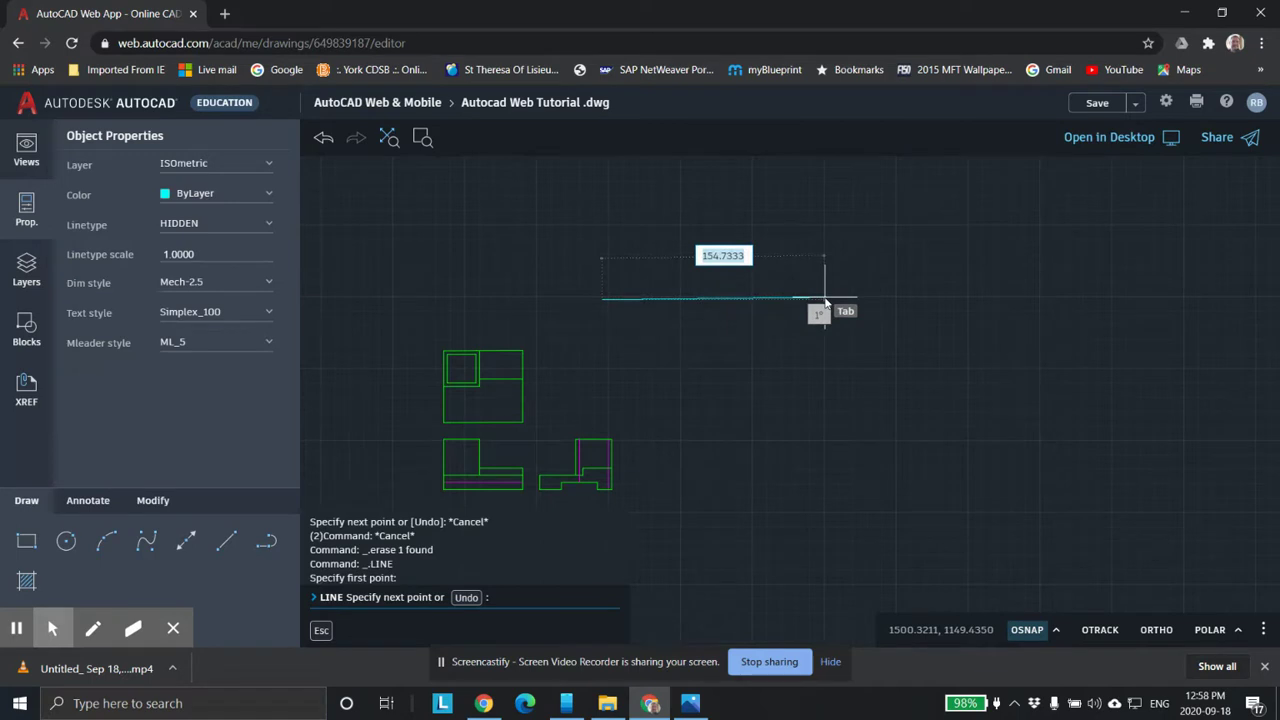
type("150")
key("Tab")
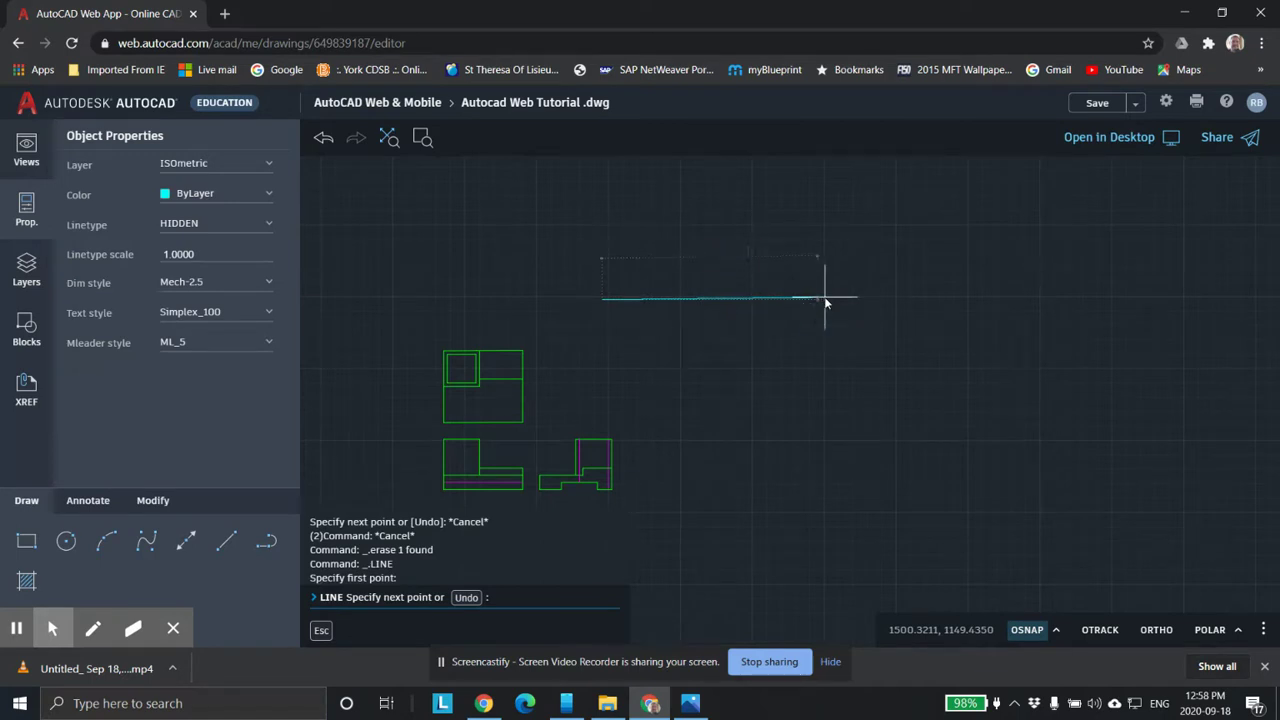
key("Return")
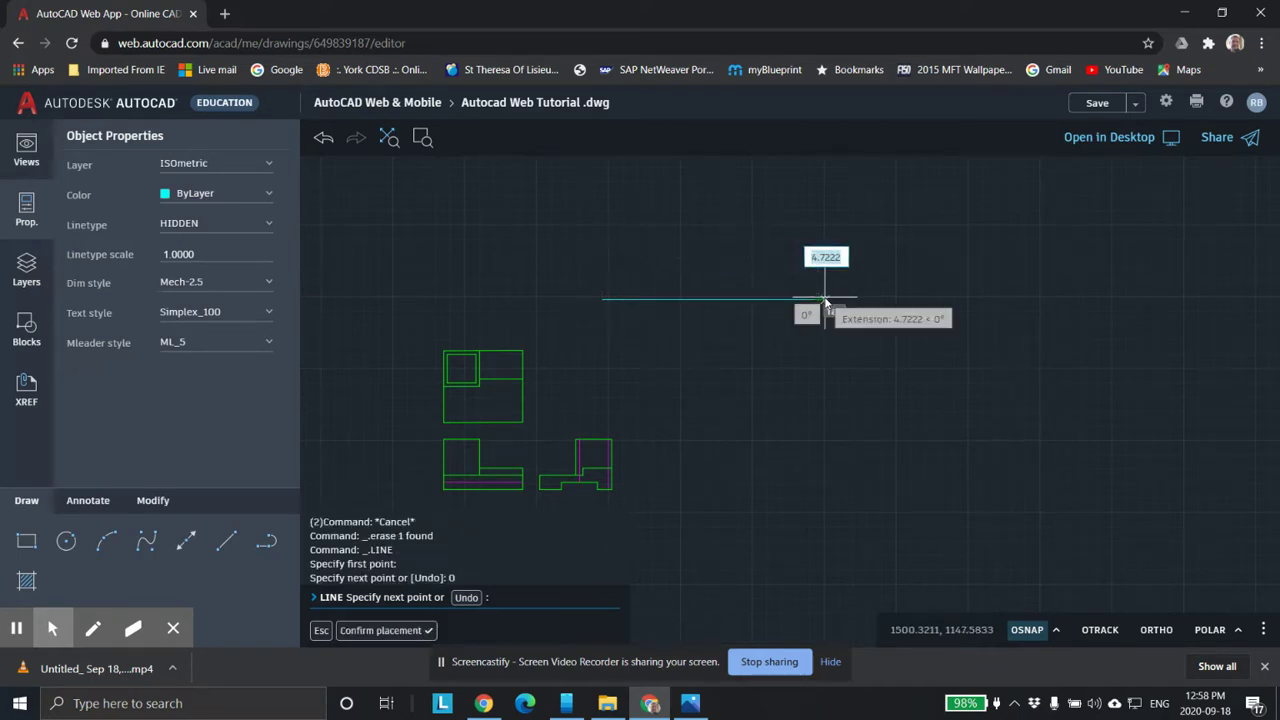
key("Escape")
Change the cyan line's linetype from HIDDEN to Continuous.
scroll(883, 372, "up", 2)
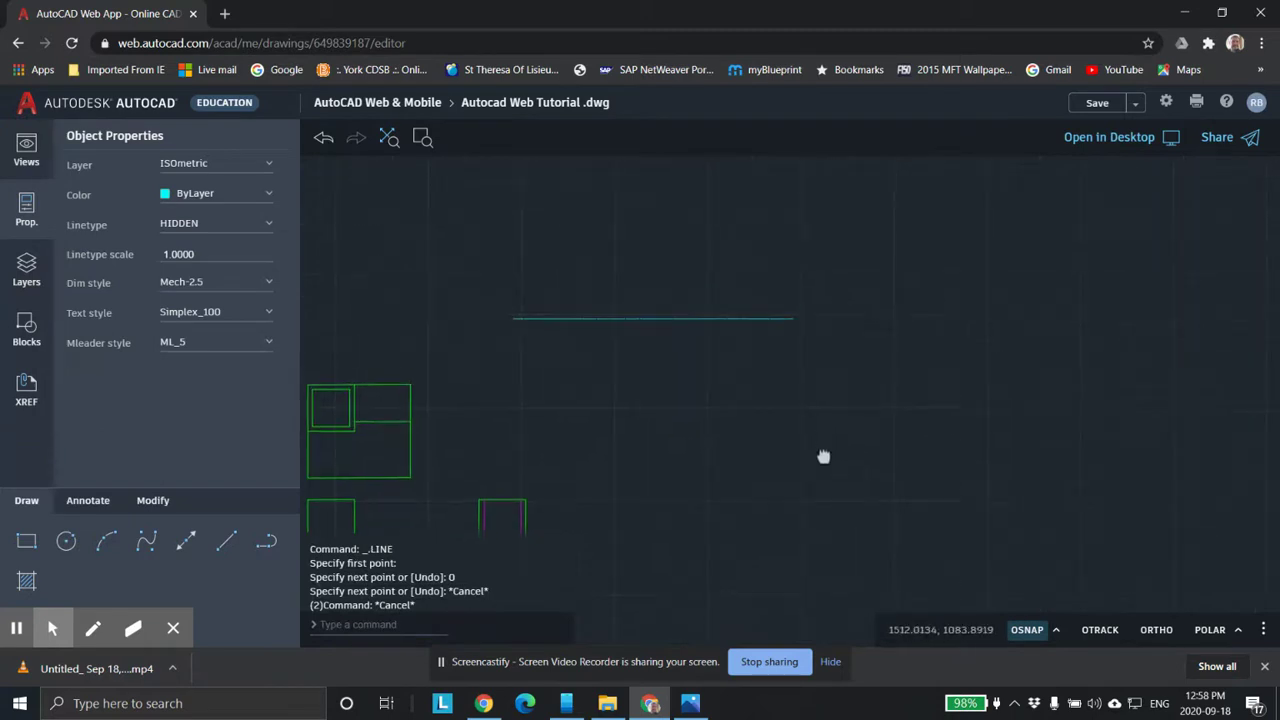
scroll(654, 374, "up", 3)
scroll(645, 345, "up", 1)
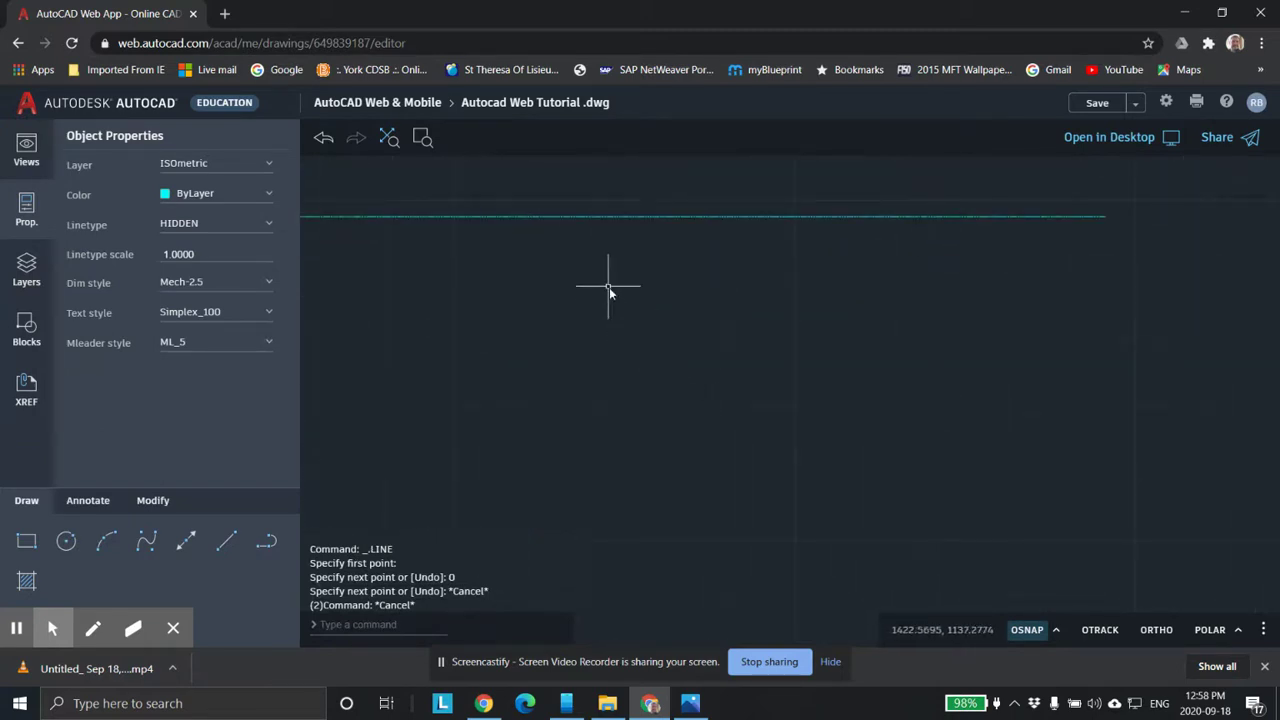
middle_click_drag(609, 287, 674, 391)
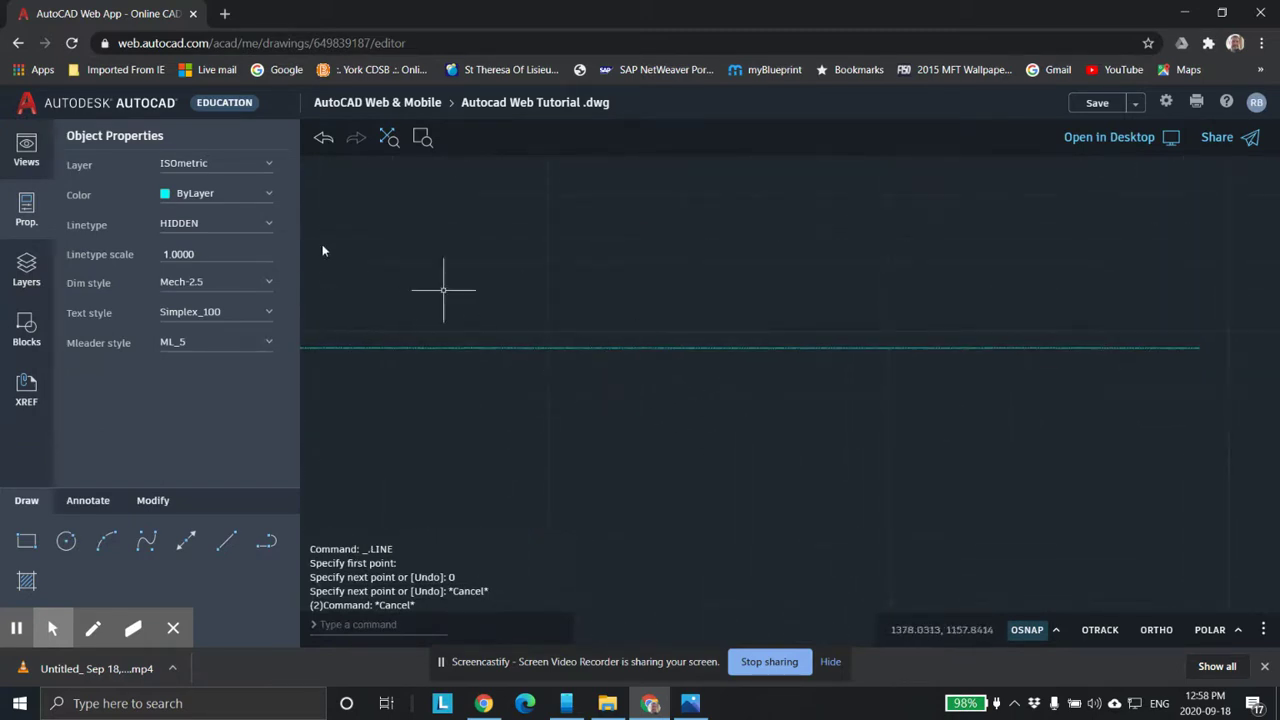
left_click(428, 348)
left_click(265, 223)
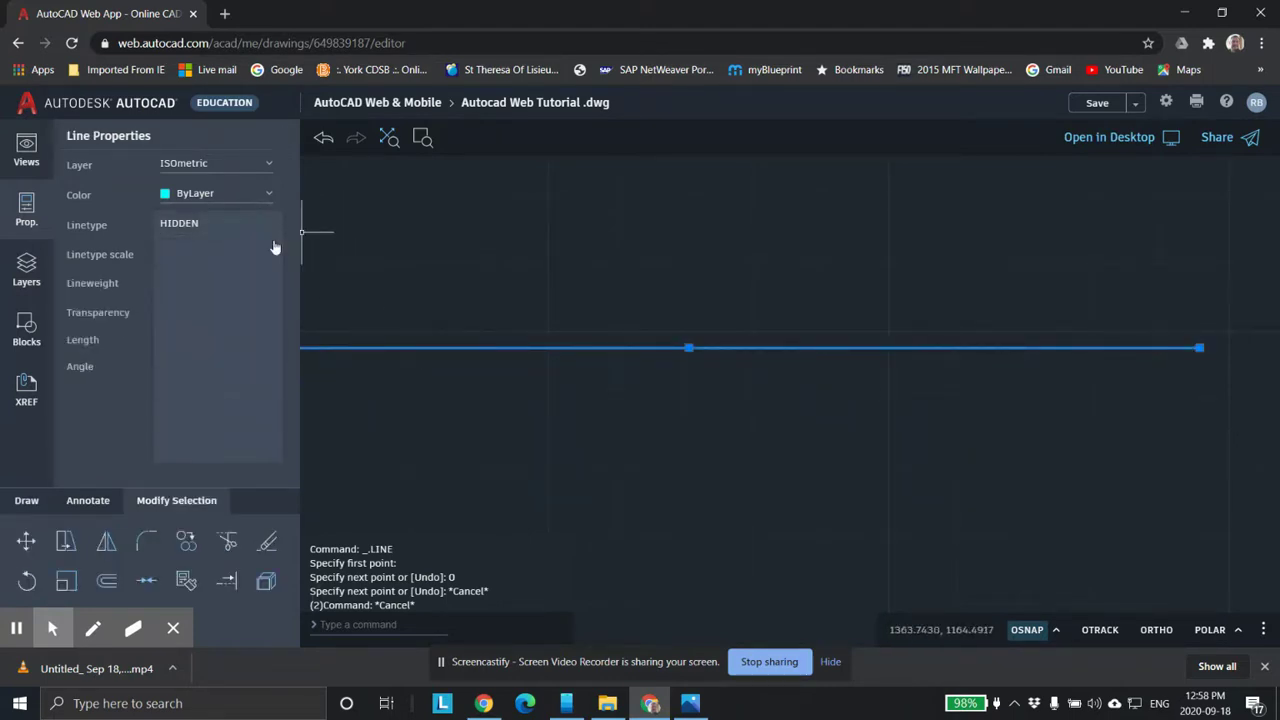
left_click(220, 467)
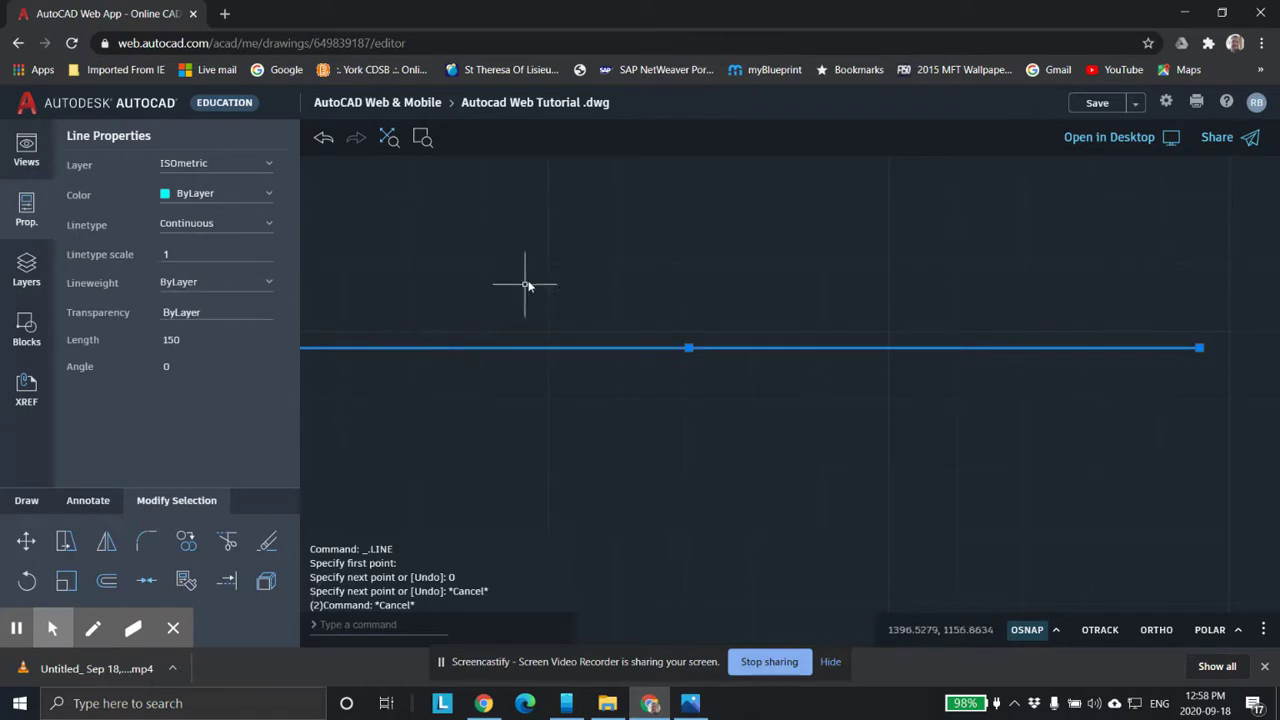
key("Escape")
middle_click_drag(568, 321, 586, 288)
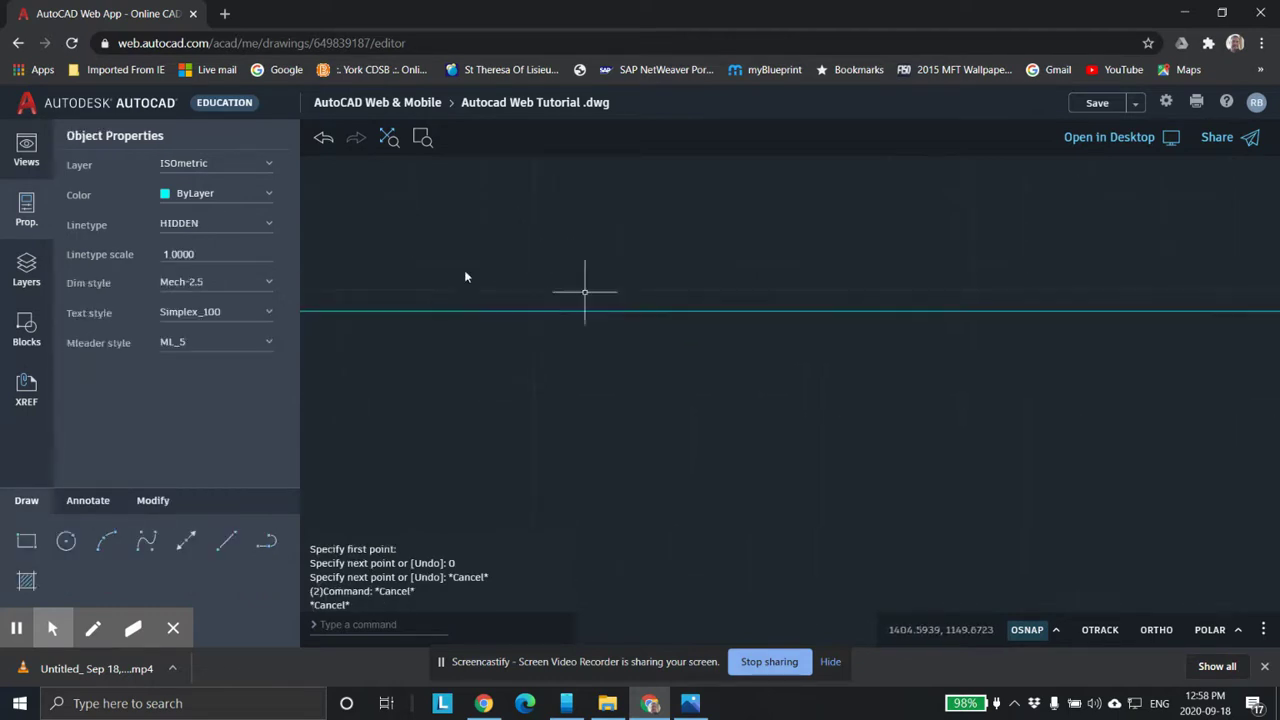
Start a new line at a point above the middle of the horizontal line.
left_click(188, 541)
scroll(600, 350, "down", 2)
middle_click_drag(628, 331, 711, 334)
scroll(677, 224, "down", 2)
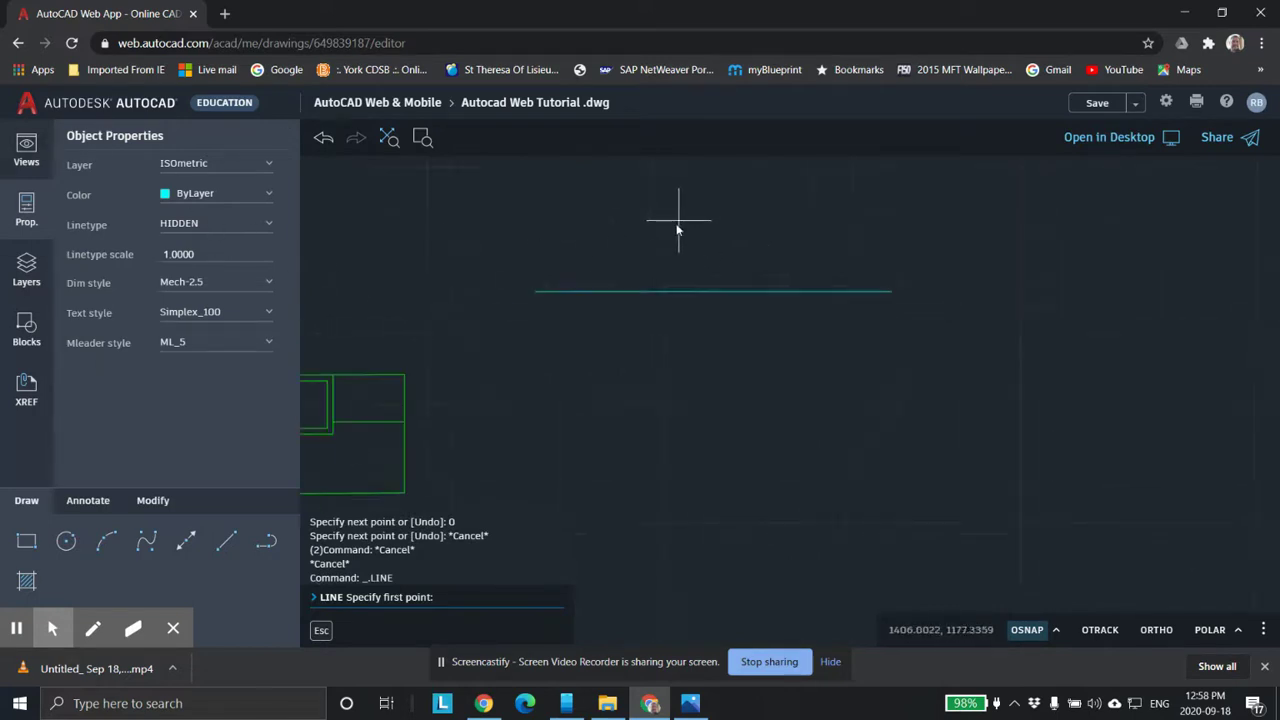
middle_click_drag(677, 229, 694, 342)
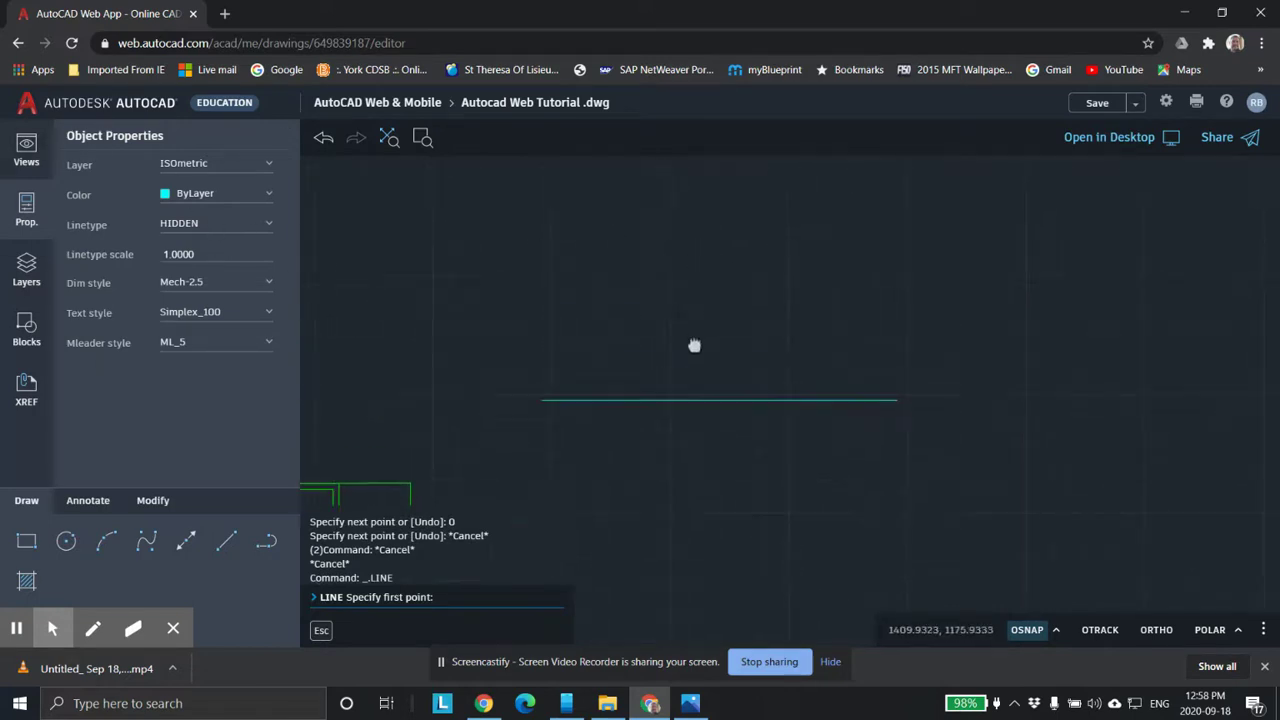
left_click(707, 238)
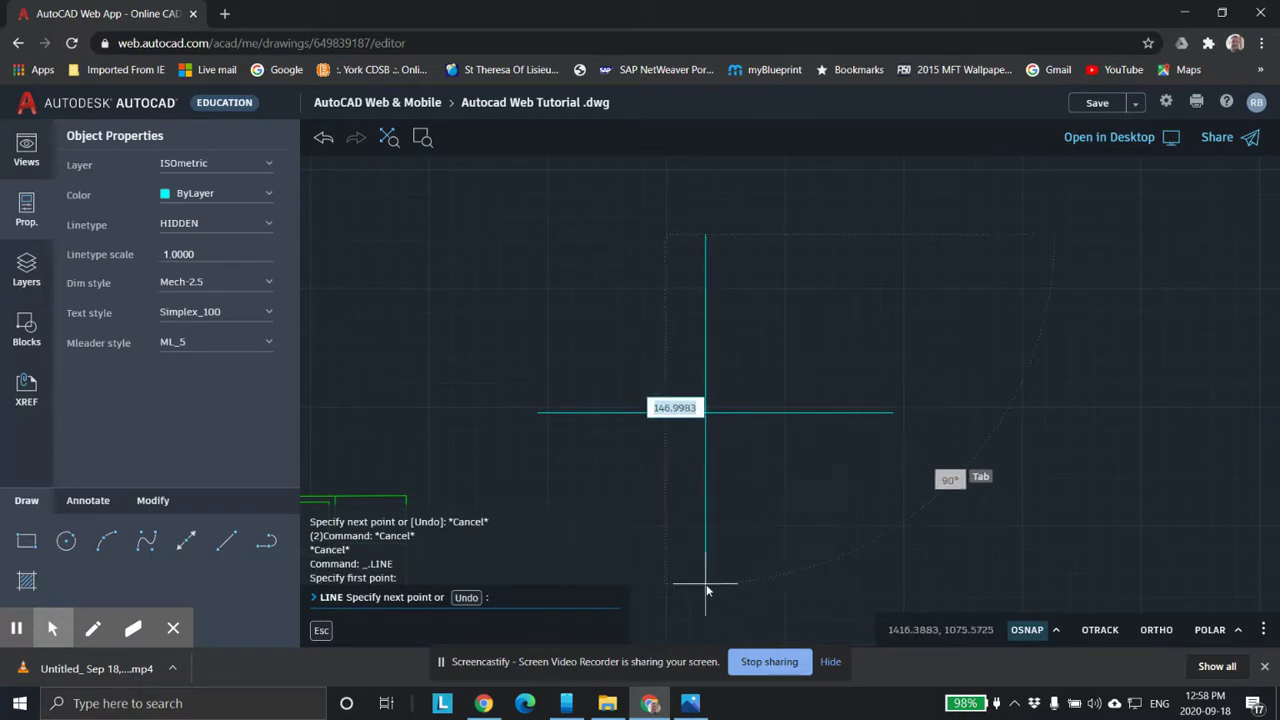
Finish it as a 150-unit line at 90°, forming a cross.
type("150")
key("Tab")
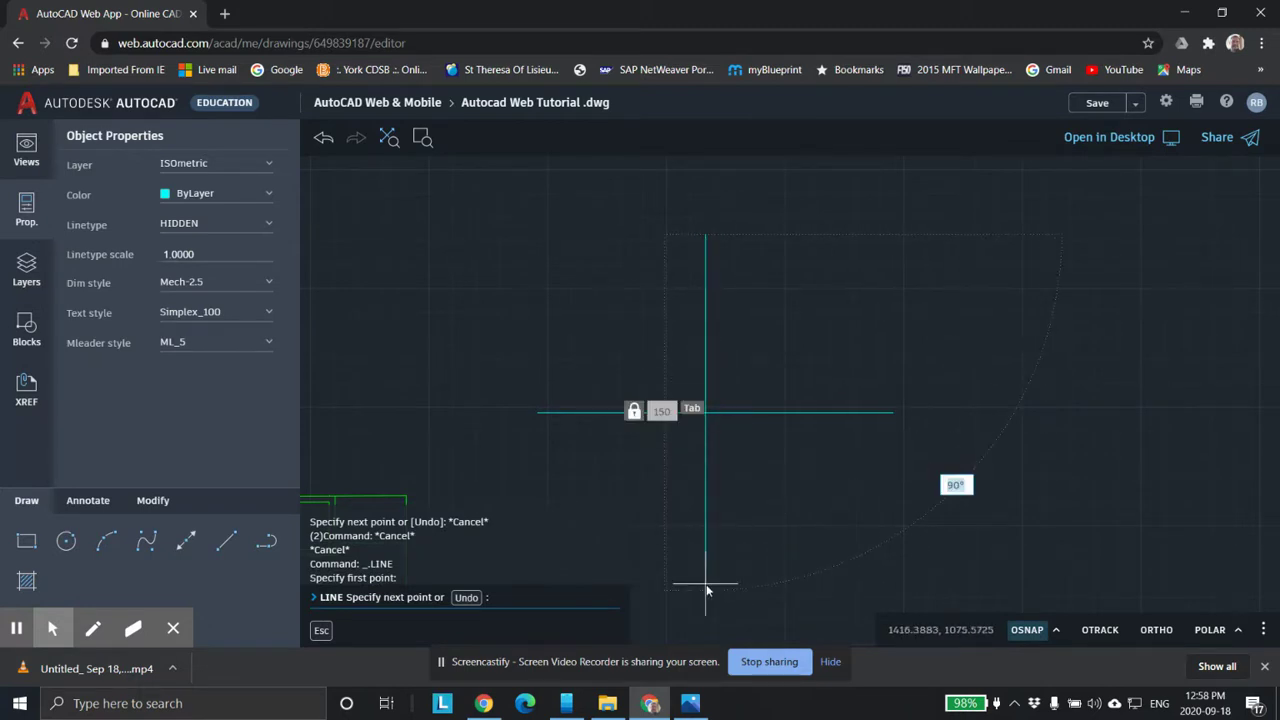
type("90")
key("Return")
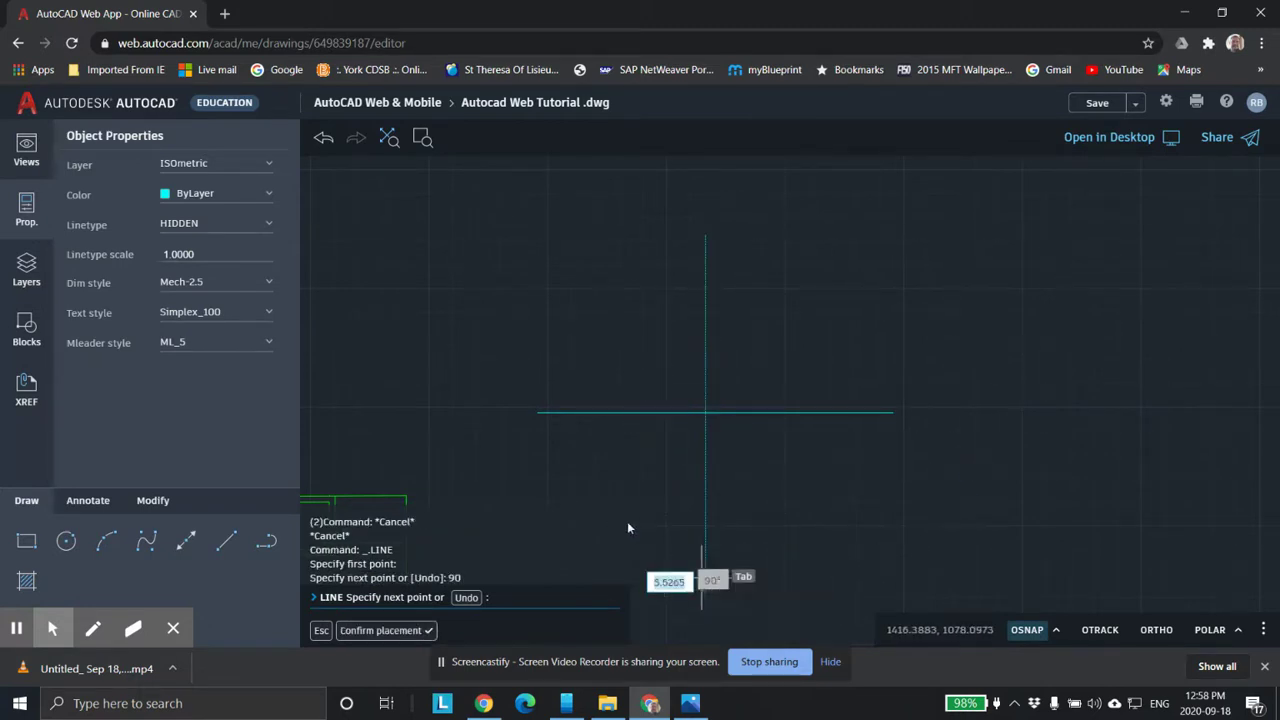
scroll(708, 490, "down", 1)
key("Escape")
key("Escape")
scroll(736, 477, "up", 2)
scroll(677, 431, "up", 1)
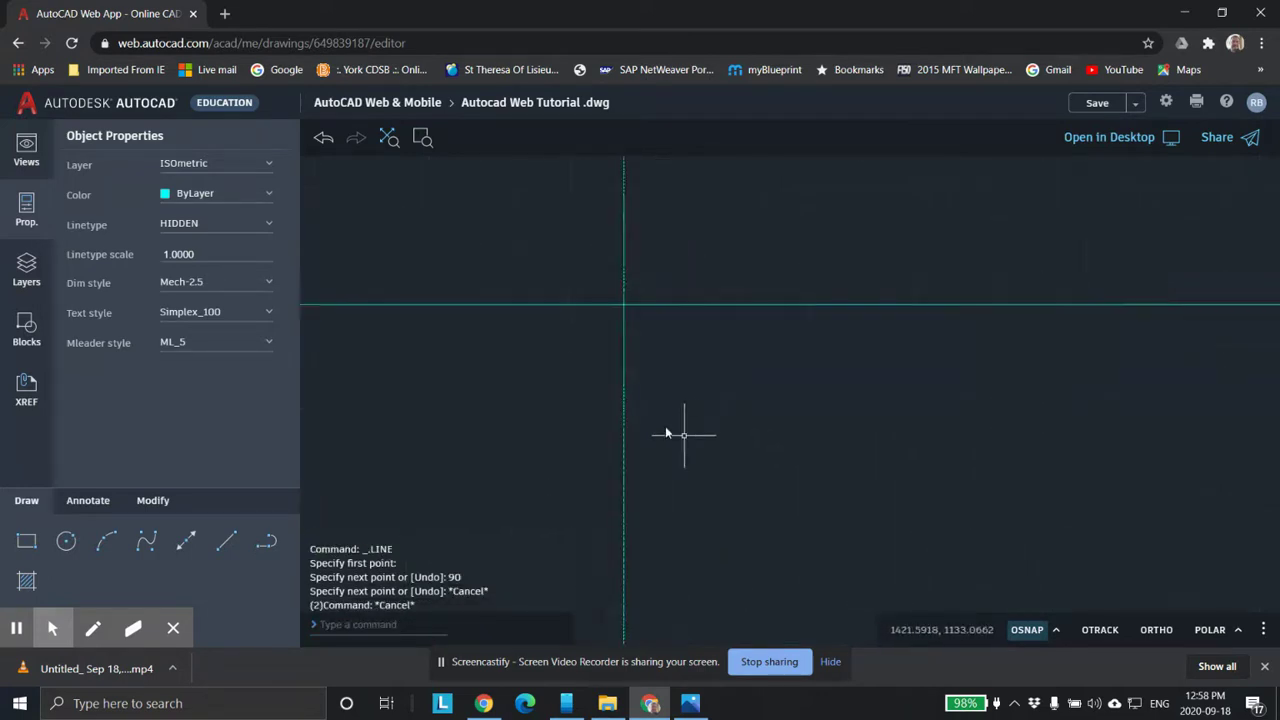
scroll(663, 426, "up", 1)
middle_click_drag(637, 405, 786, 466)
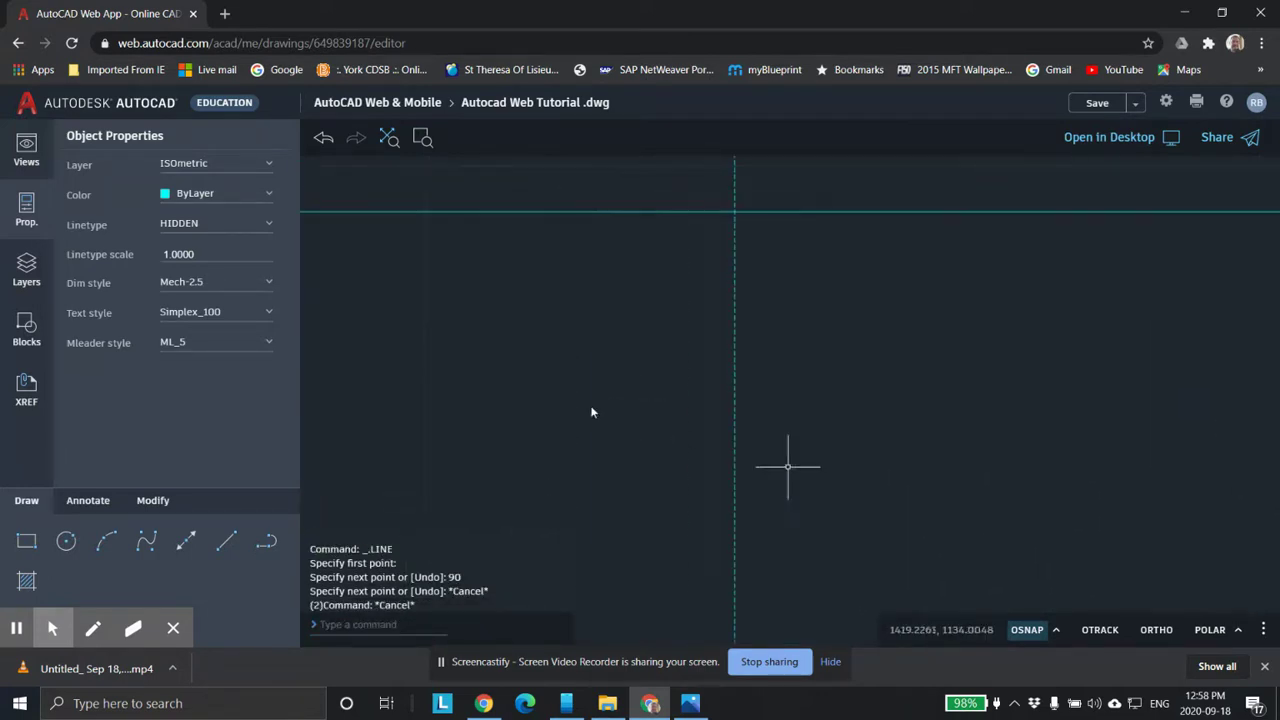
Set the current linetype to Continuous and make ISOmetric the current layer.
left_click(227, 233)
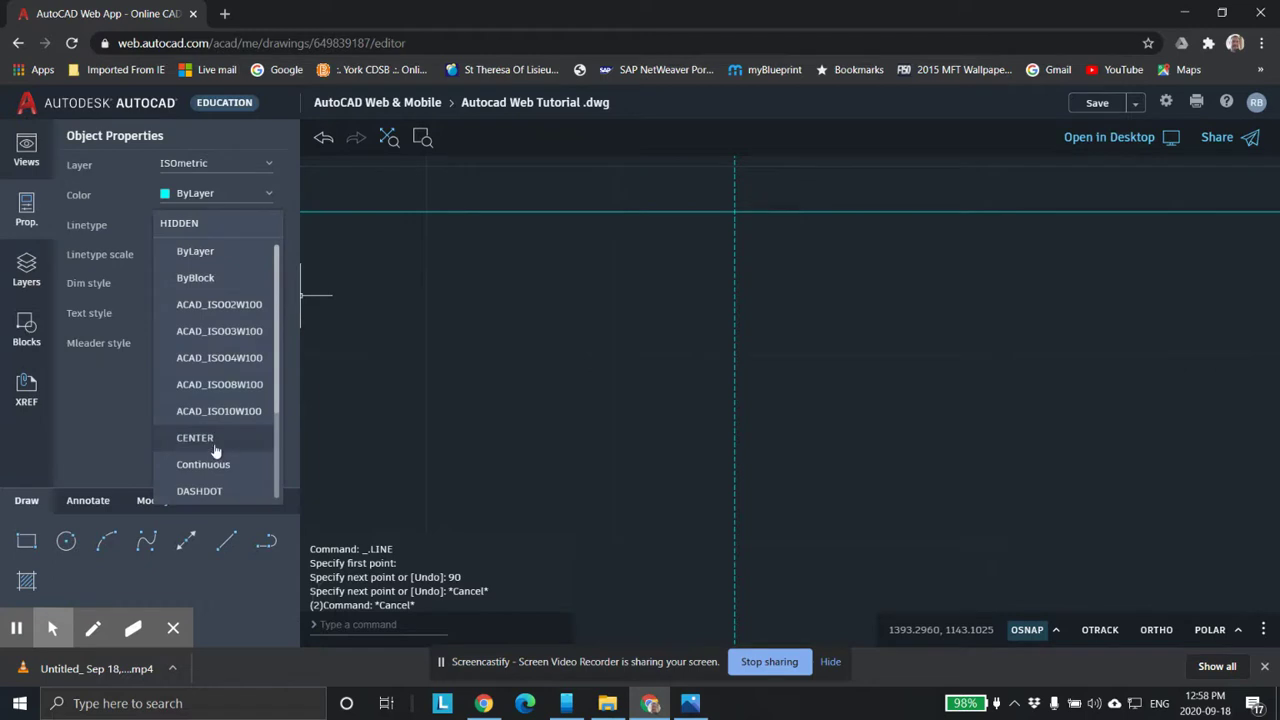
left_click(218, 466)
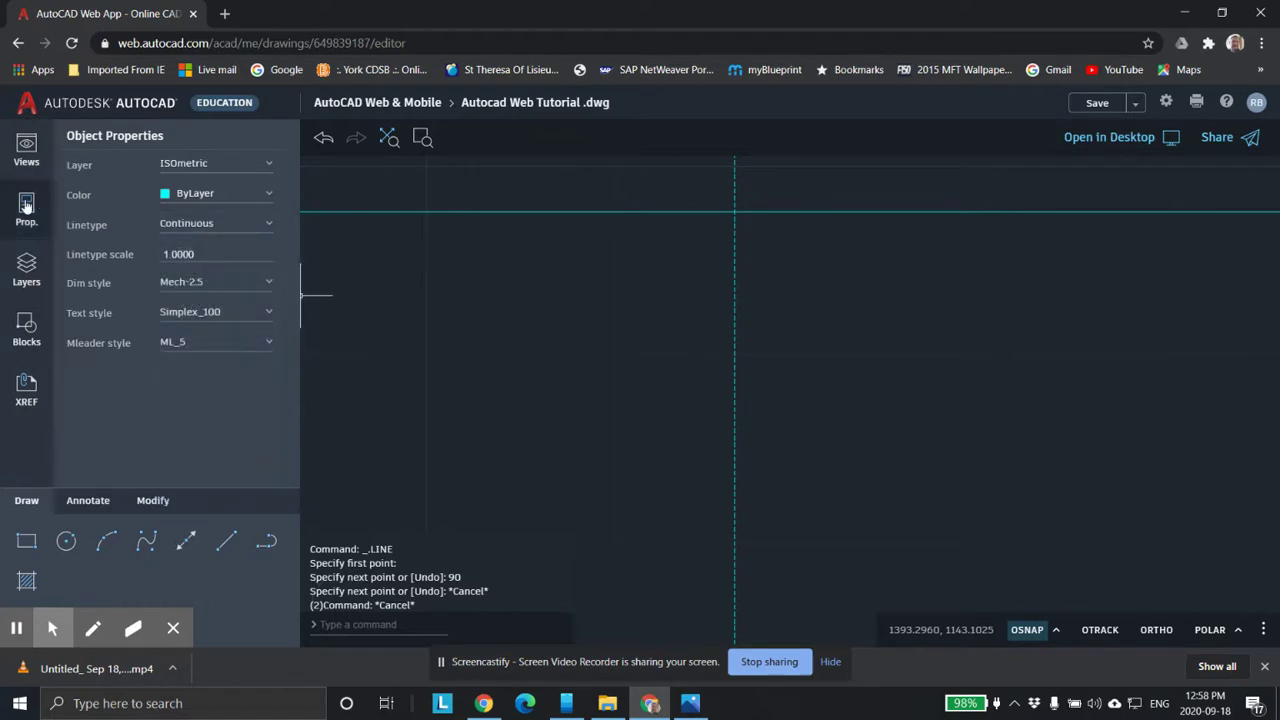
left_click(26, 205)
left_click(26, 268)
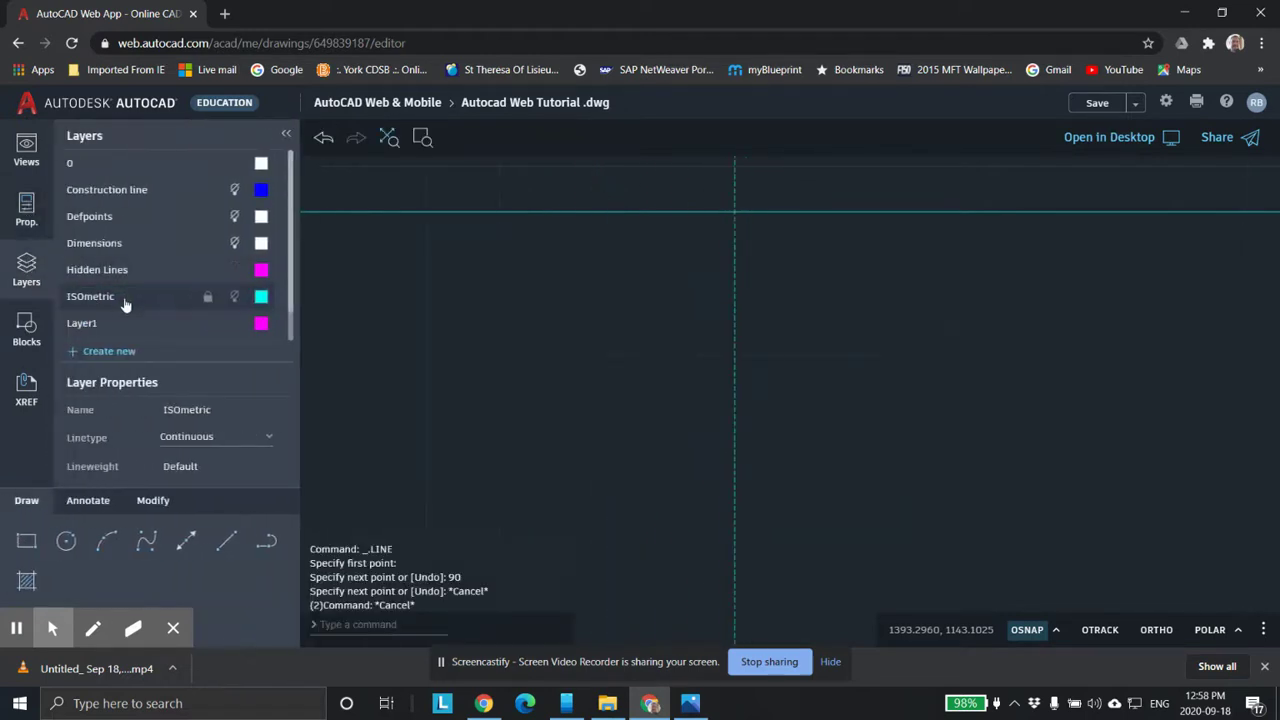
left_click(110, 298)
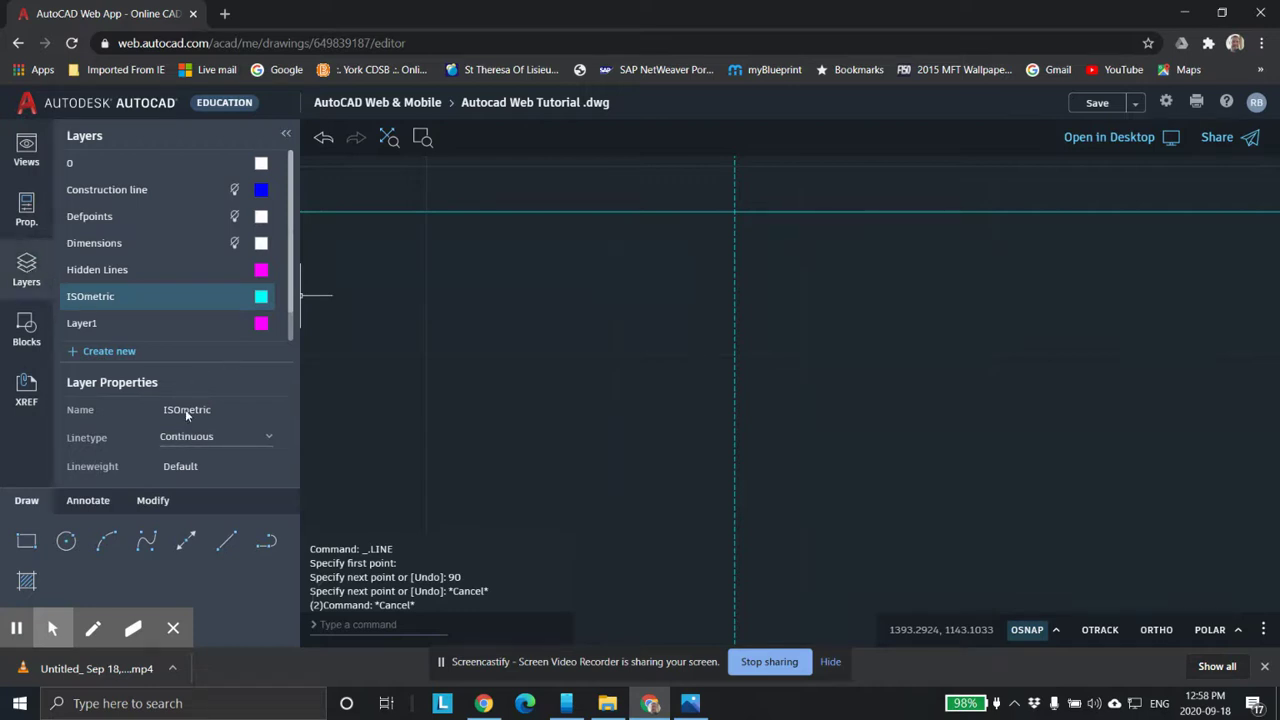
key("Escape")
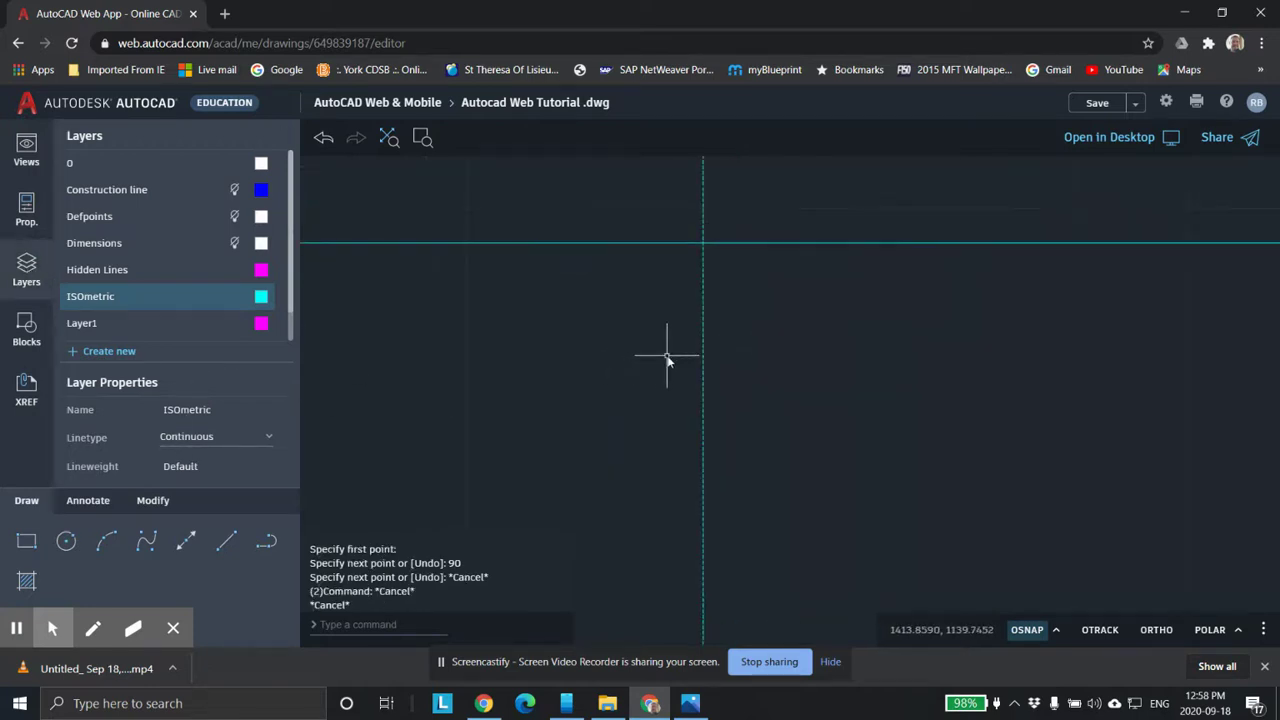
Erase the dashed vertical line.
left_click(718, 358)
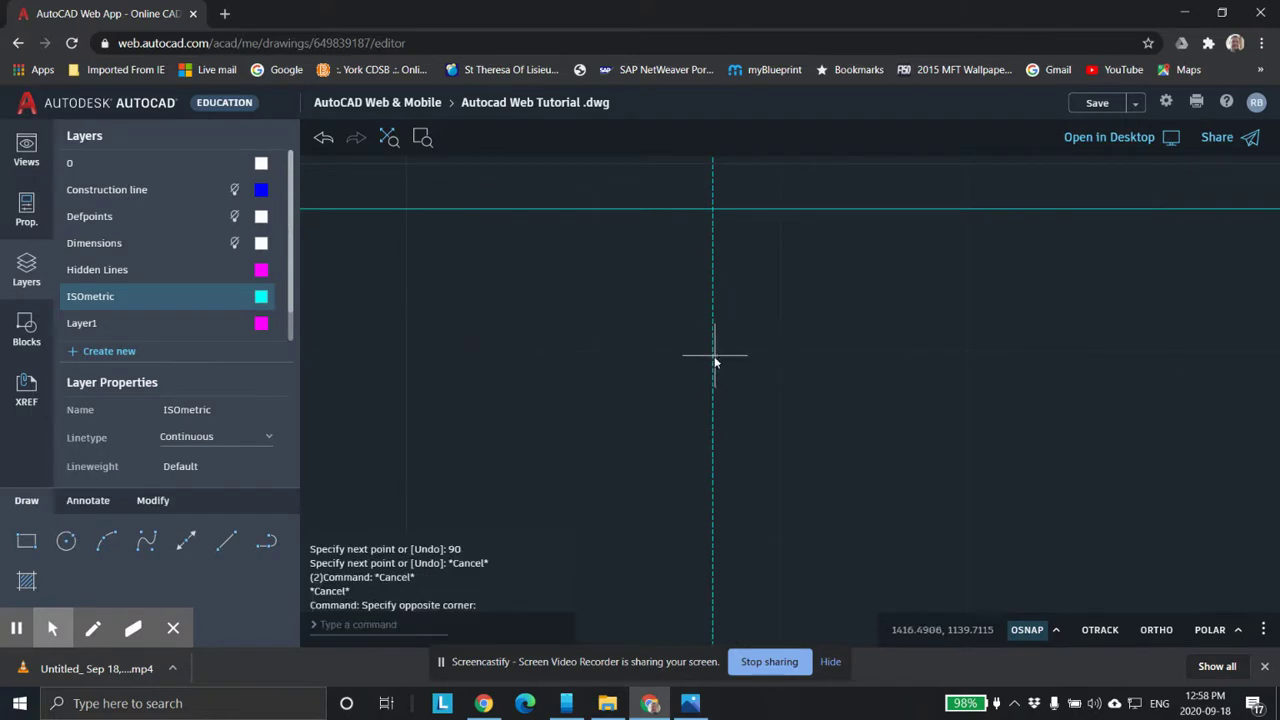
left_click(714, 357)
key("Delete")
scroll(714, 357, "down", 3)
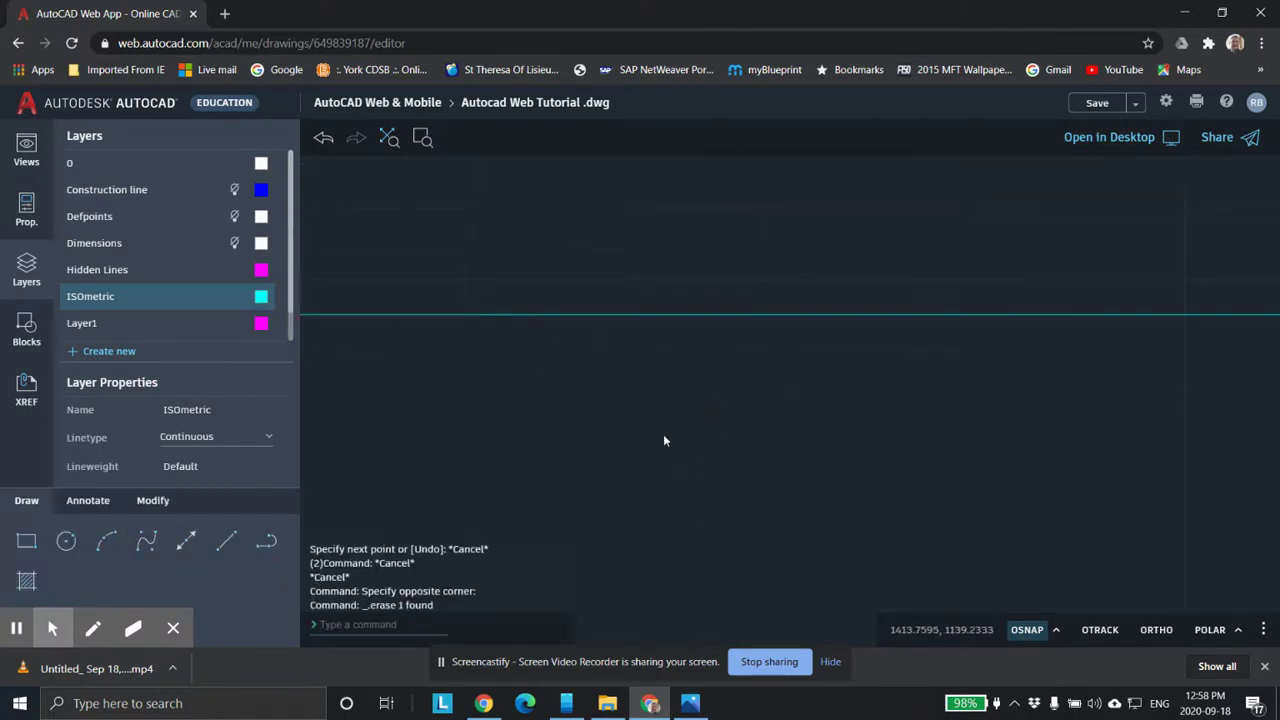
Draw a solid 150-unit vertical line at 90° crossing the horizontal line.
left_click(226, 540)
scroll(766, 287, "down", 2)
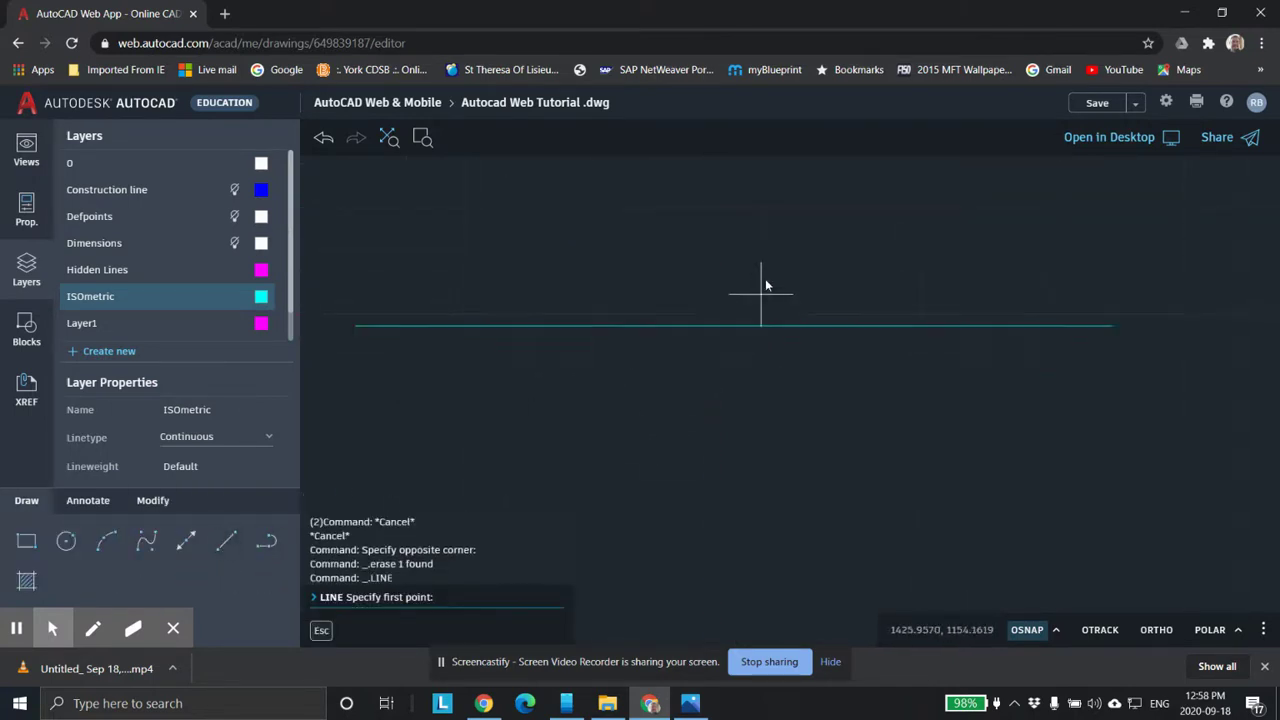
scroll(766, 287, "down", 1)
scroll(721, 203, "down", 1)
middle_click_drag(721, 206, 707, 311)
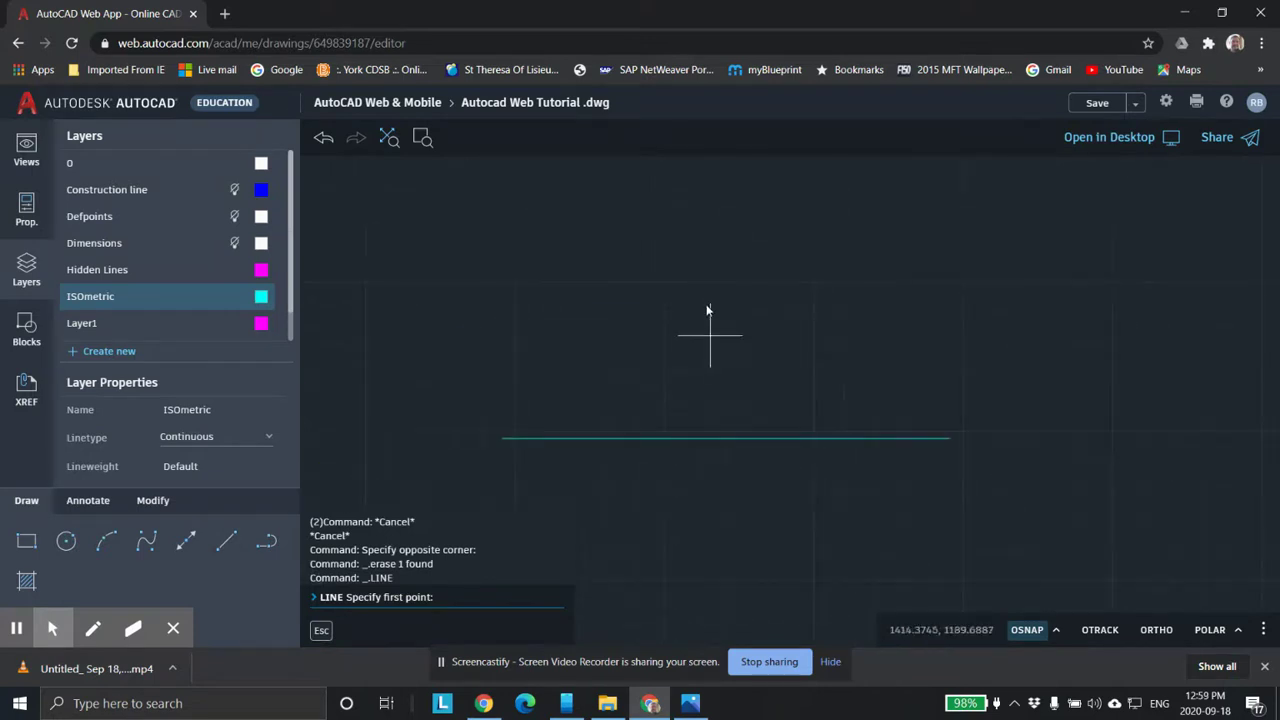
left_click(705, 240)
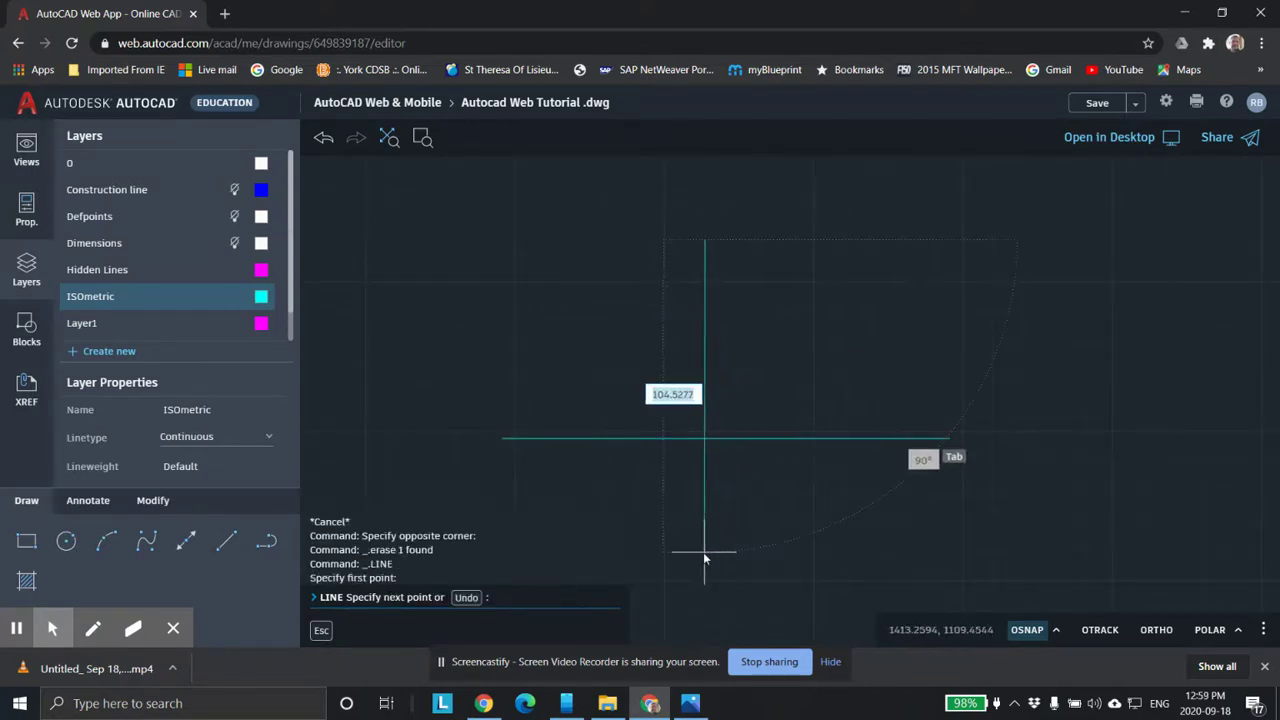
scroll(701, 552, "up", 3)
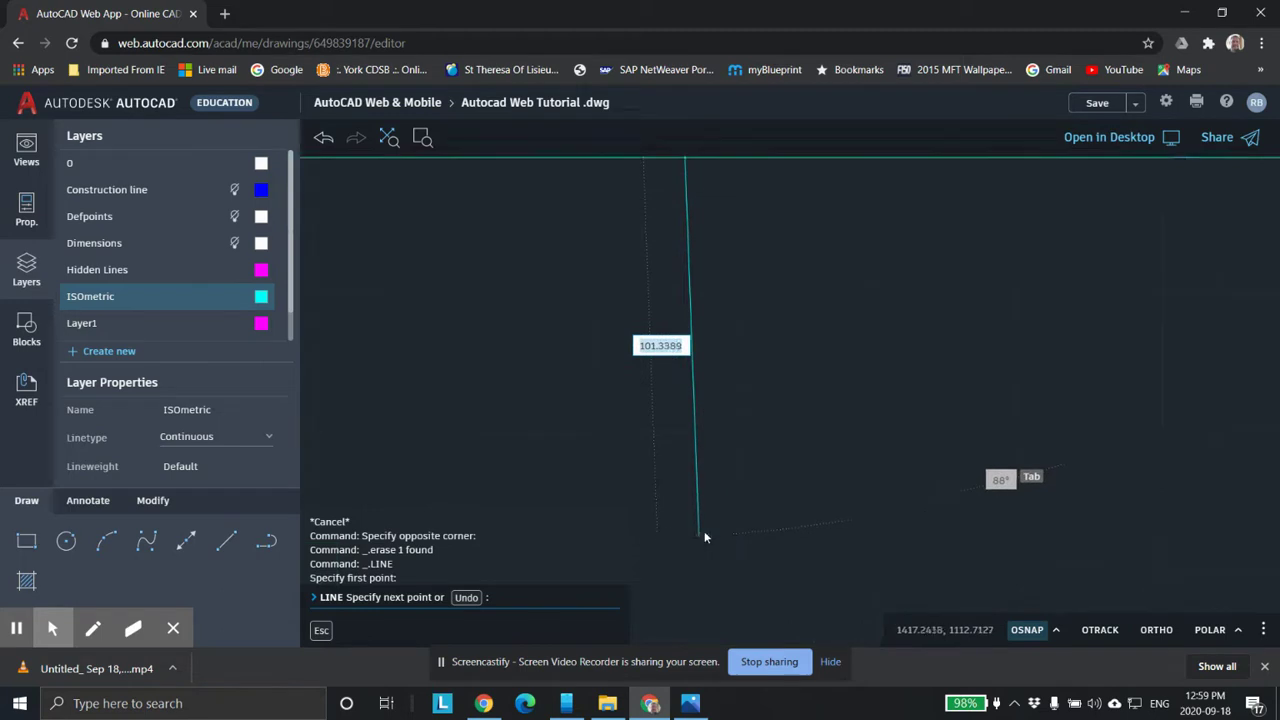
scroll(686, 540, "down", 3)
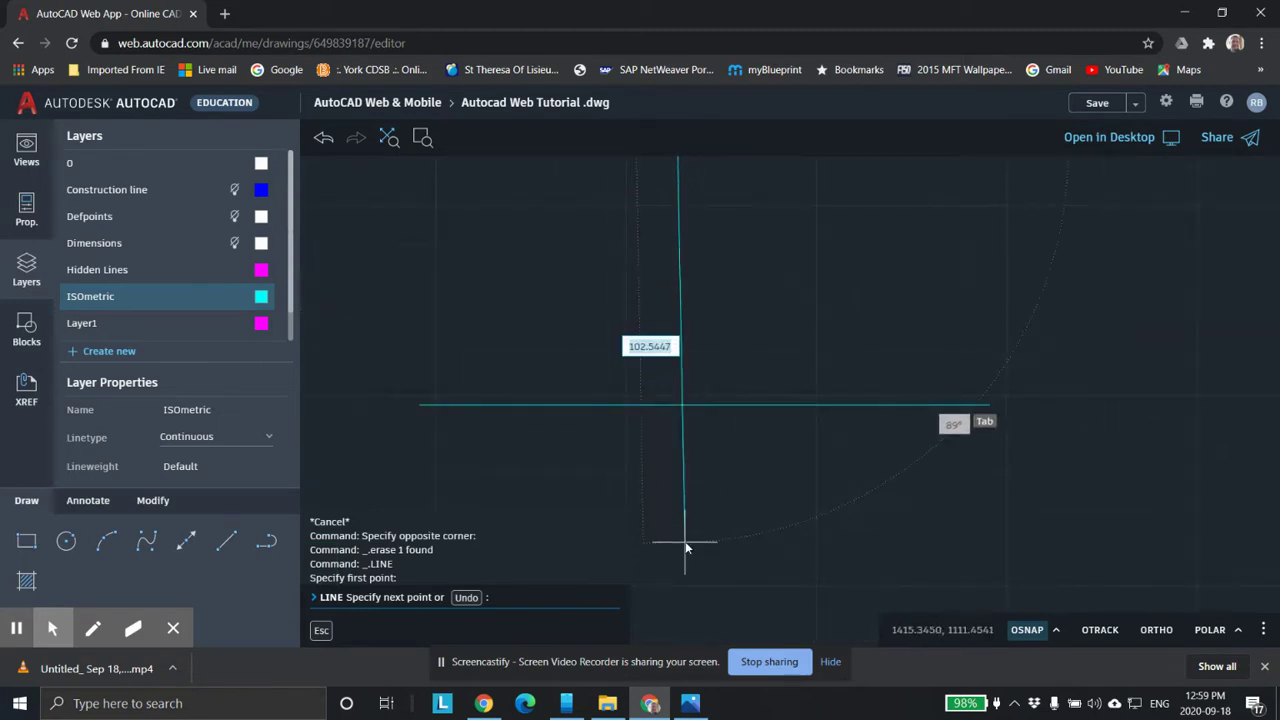
type("150")
key("Tab")
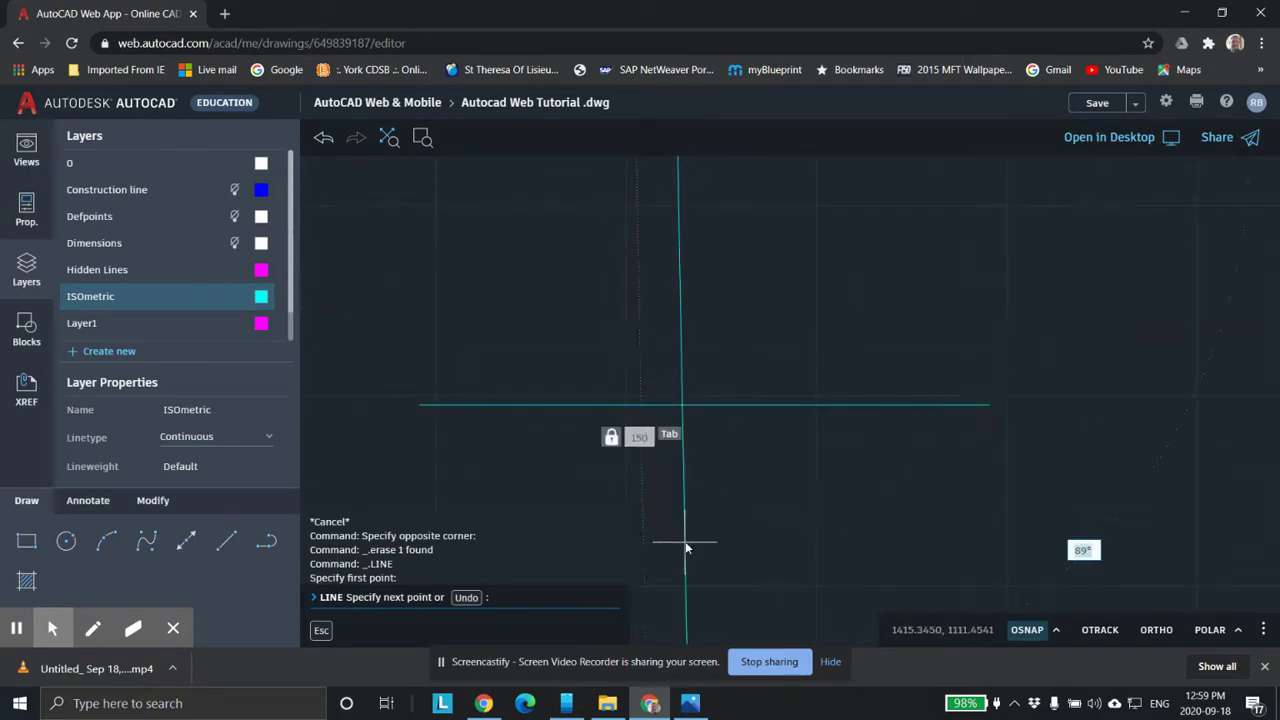
key("Return")
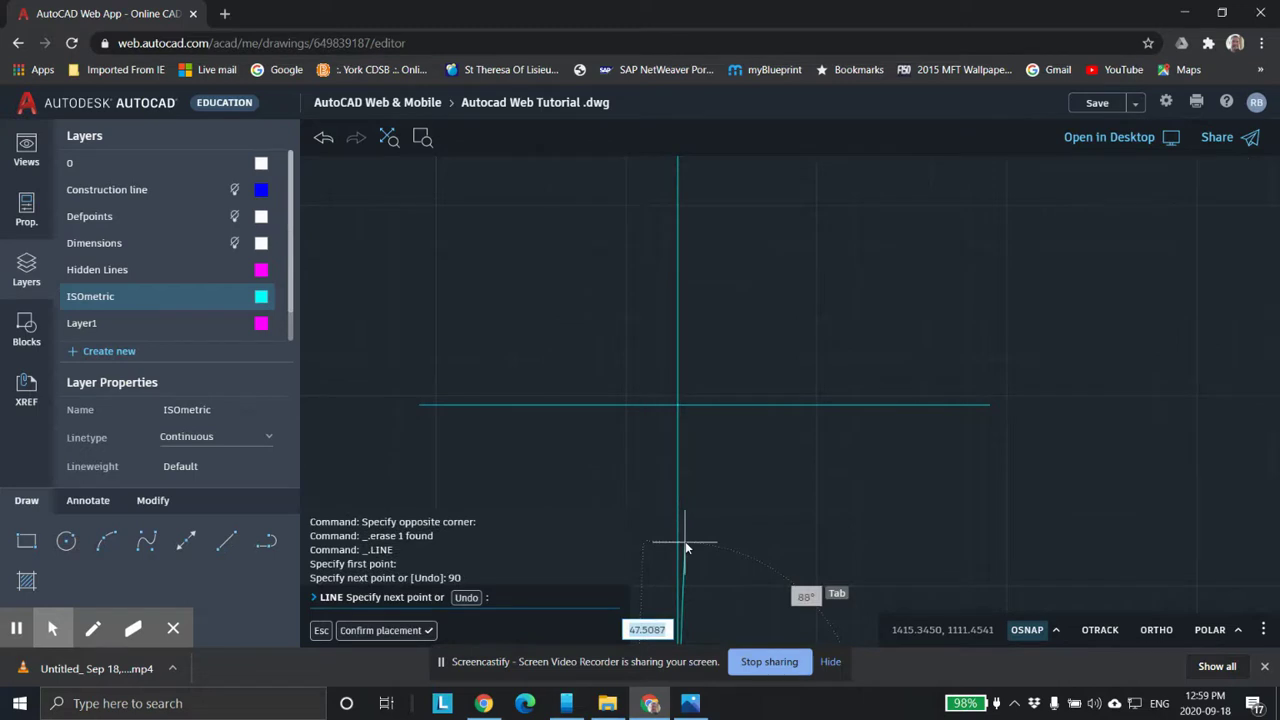
key("Escape")
key("Escape")
scroll(692, 495, "up", 4)
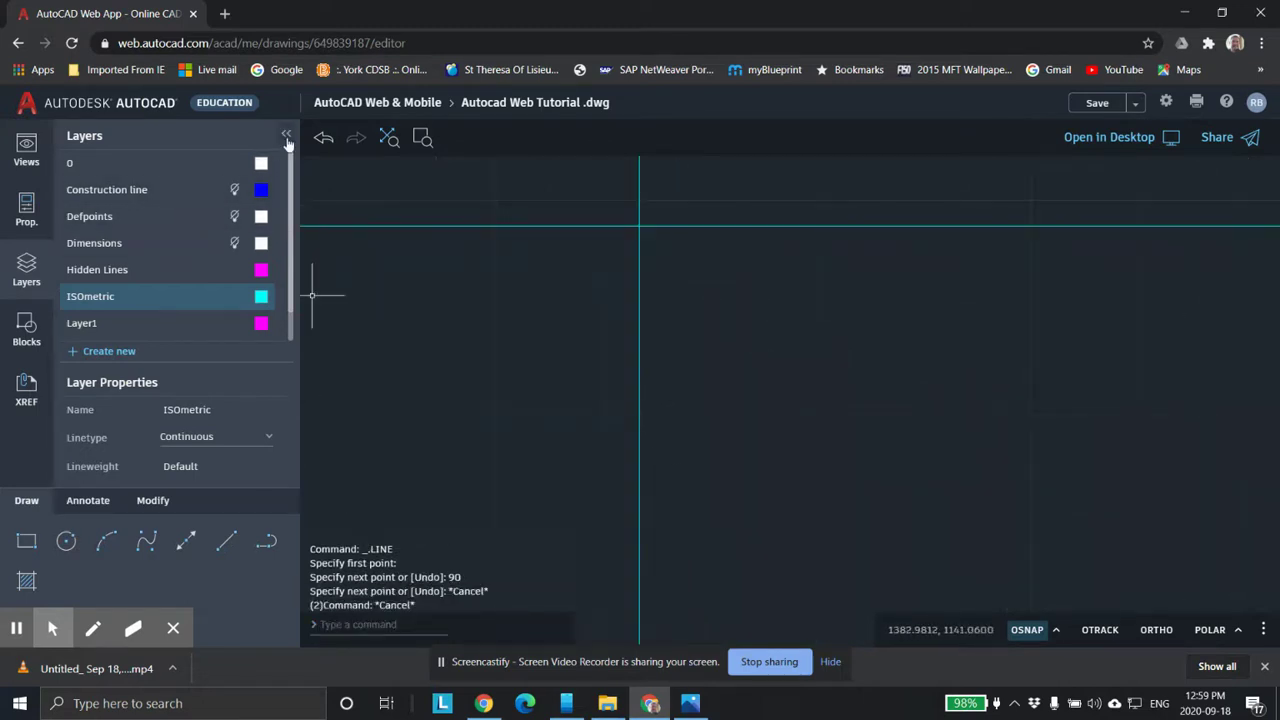
Recentre the view on the cyan cross with the layer panel collapsed, then reopen the layers list.
left_click(286, 135)
scroll(503, 331, "down", 3)
middle_click_drag(563, 314, 677, 385)
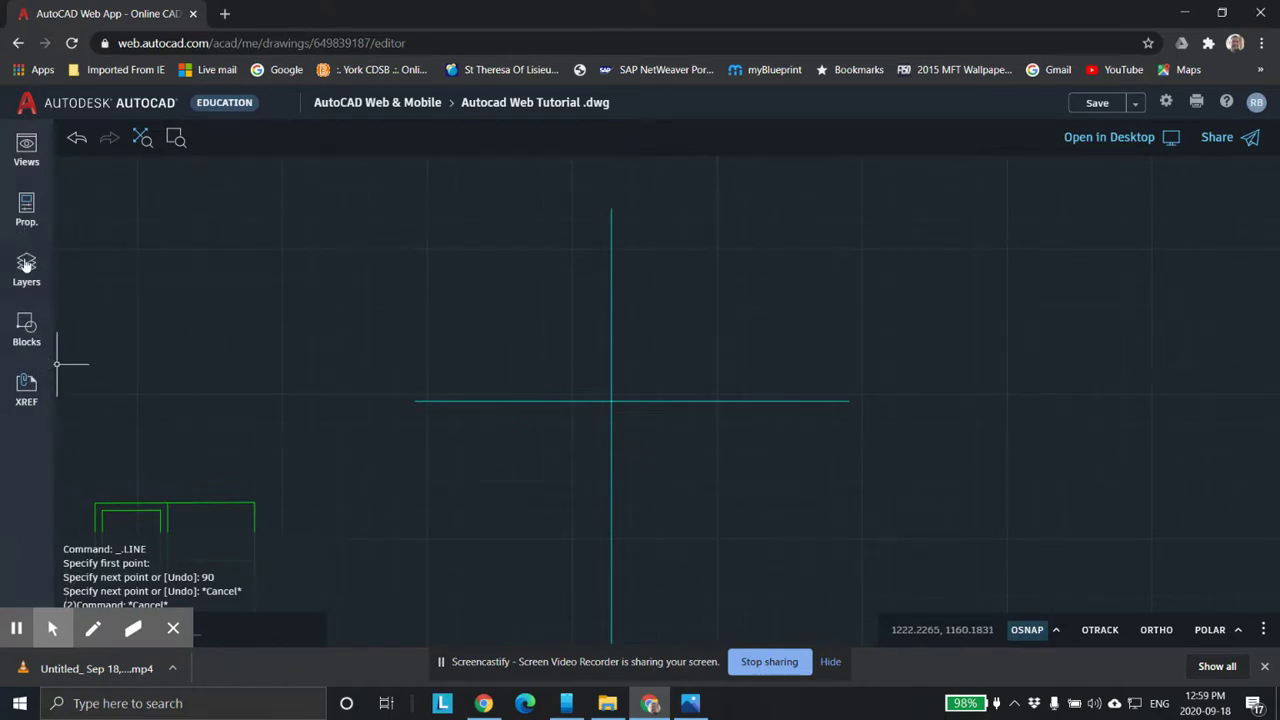
left_click(26, 263)
Draw a 60-unit line at 30° from the axis intersection.
left_click(226, 541)
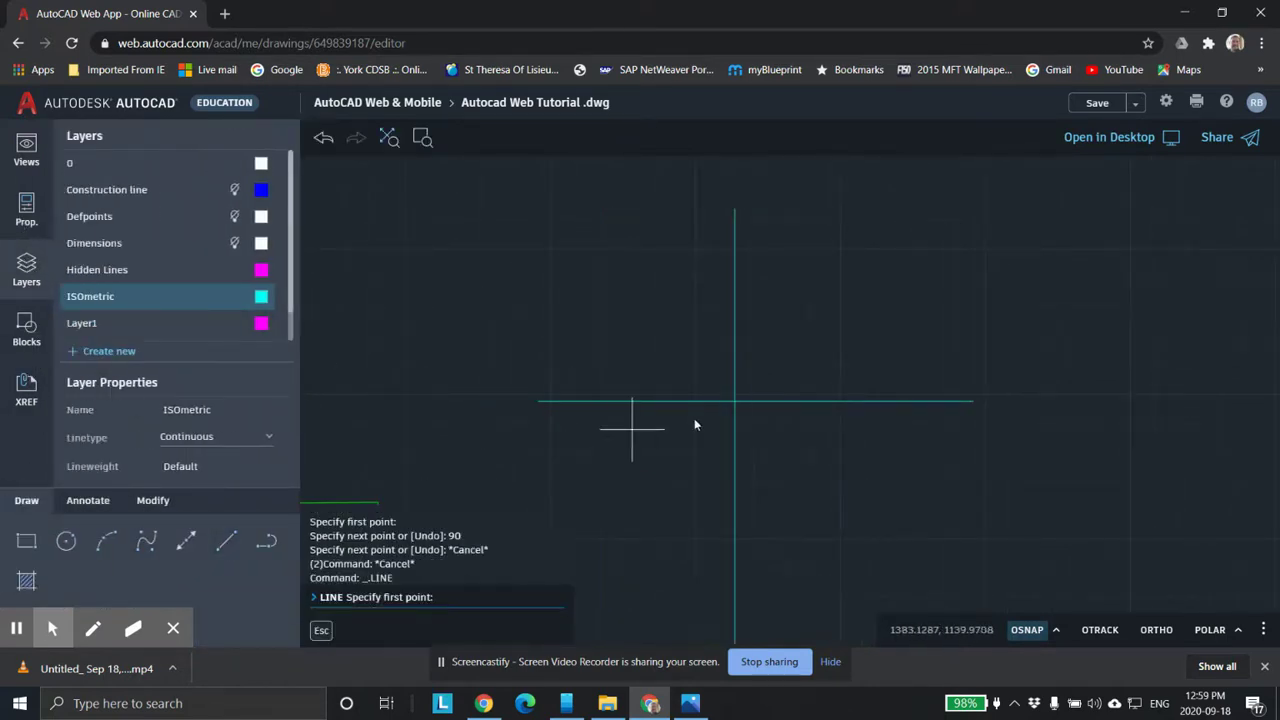
left_click(735, 402)
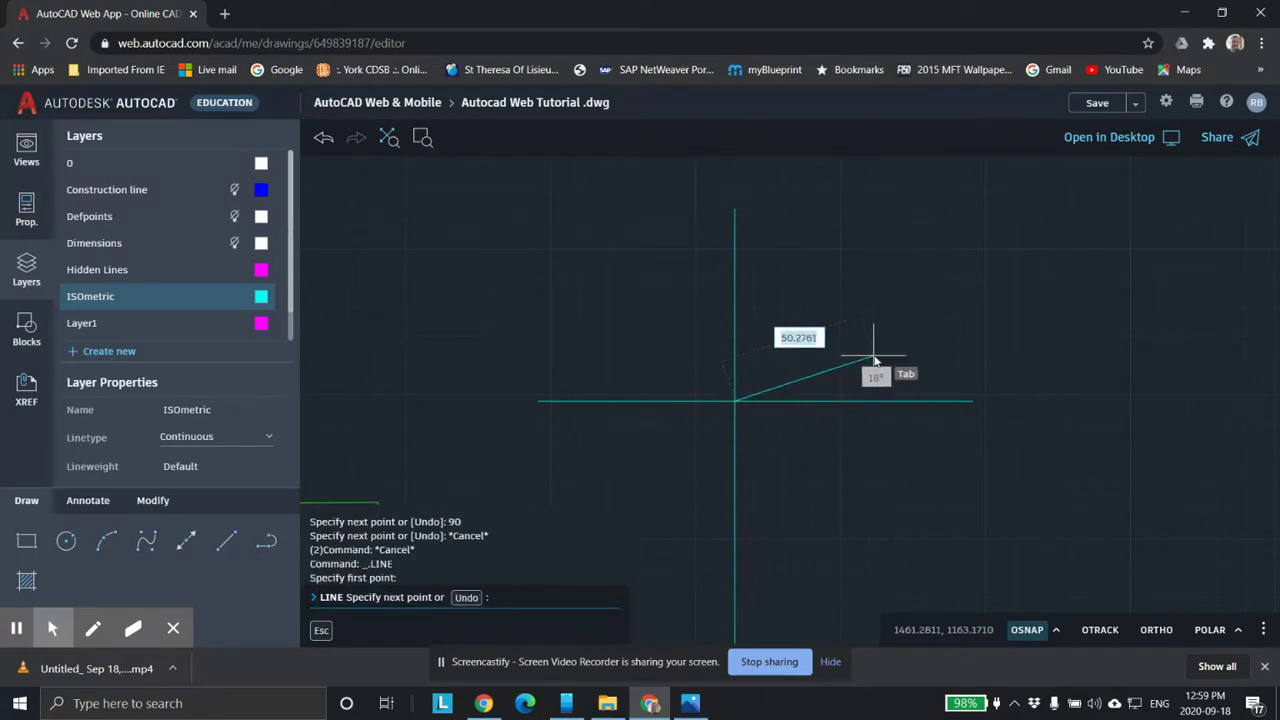
scroll(905, 343, "up", 3)
scroll(904, 343, "up", 3)
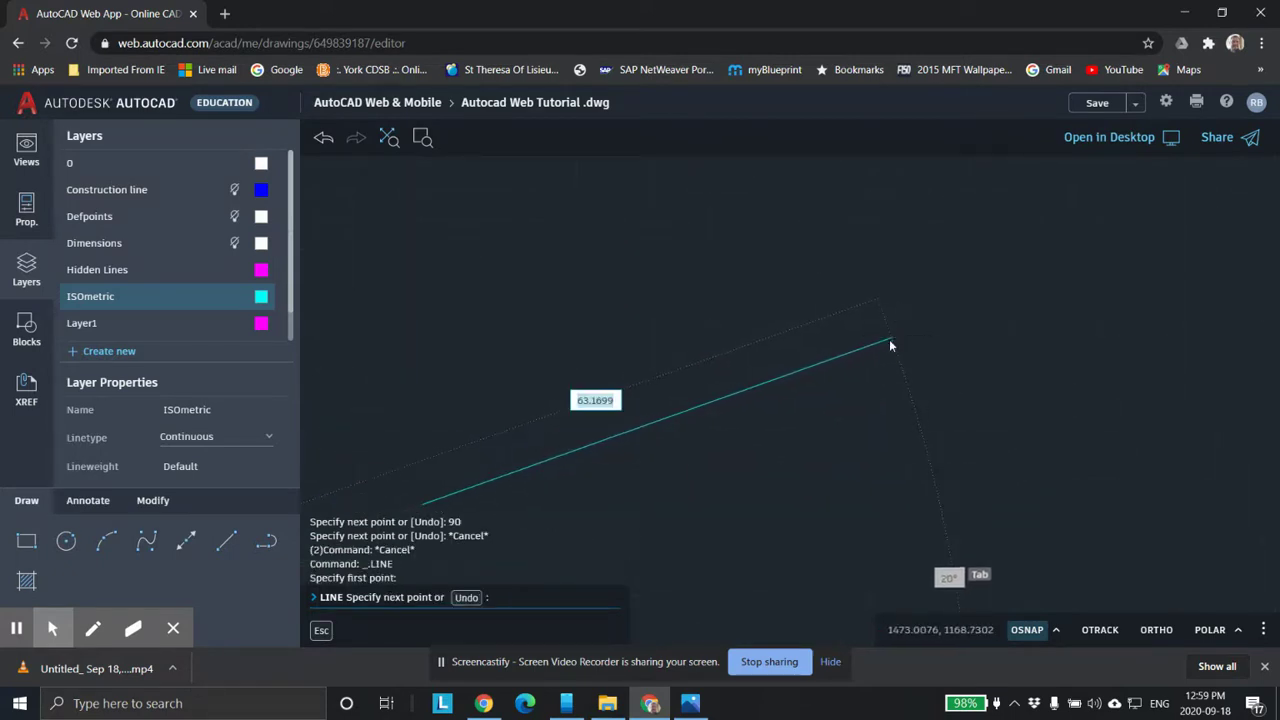
scroll(905, 350, "down", 5)
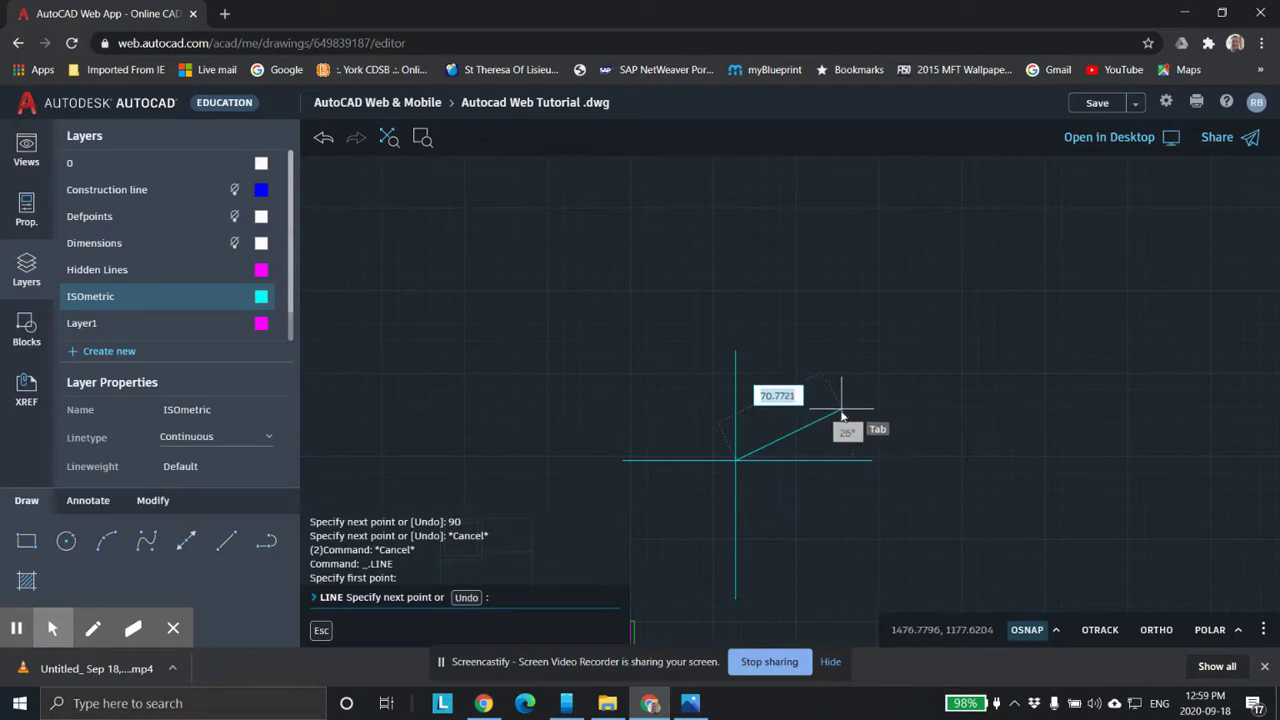
scroll(843, 420, "up", 2)
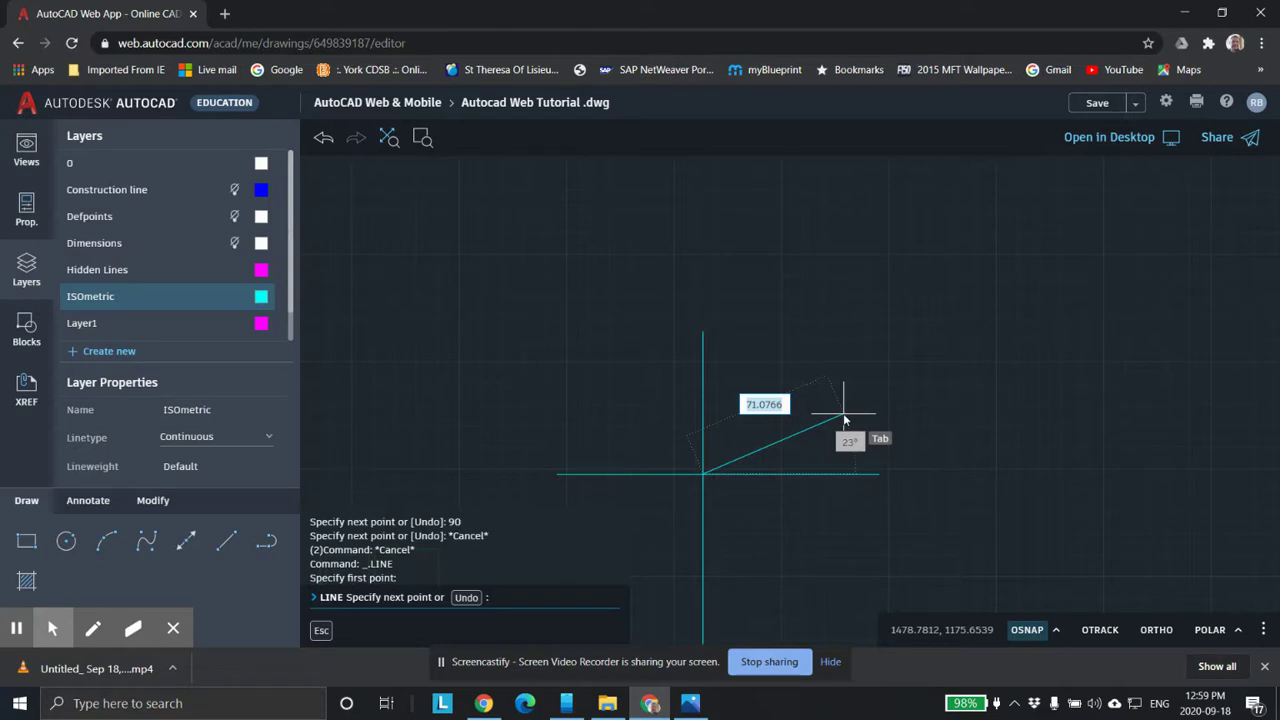
type("60")
key("Tab")
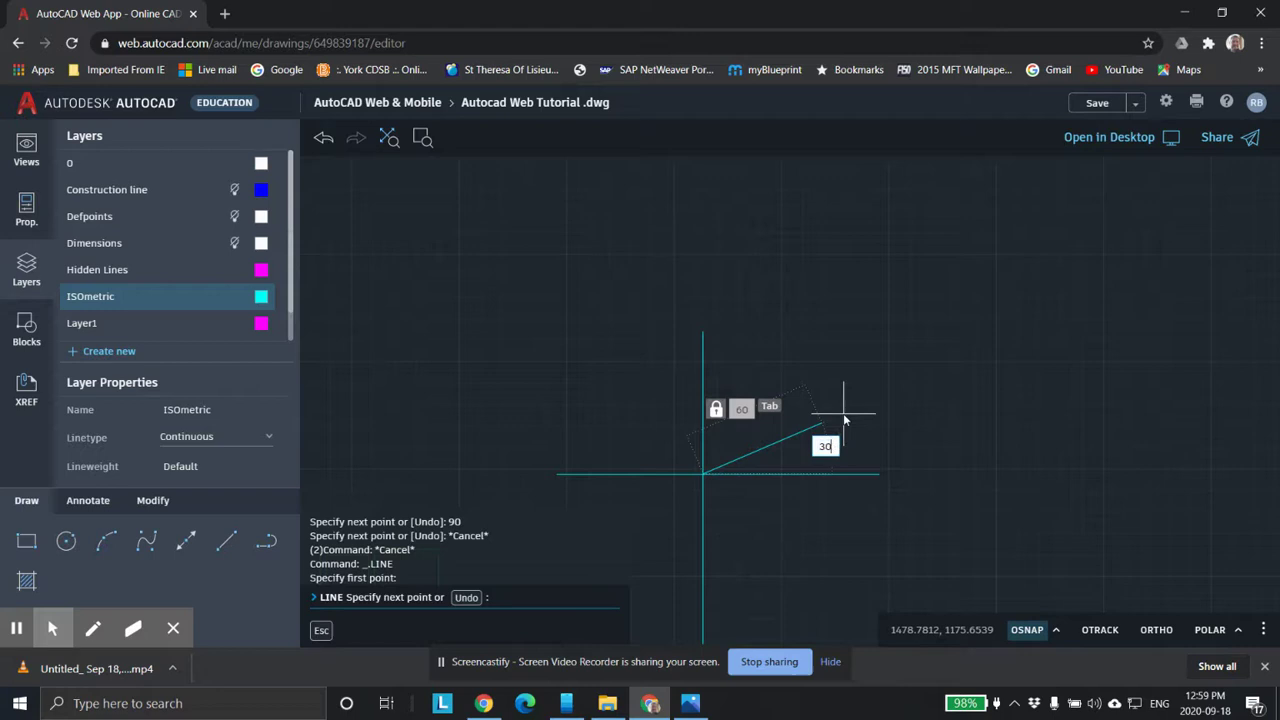
key("Return")
key("Escape")
Recentre the view on the axis lines and start another line.
scroll(857, 457, "down", 2)
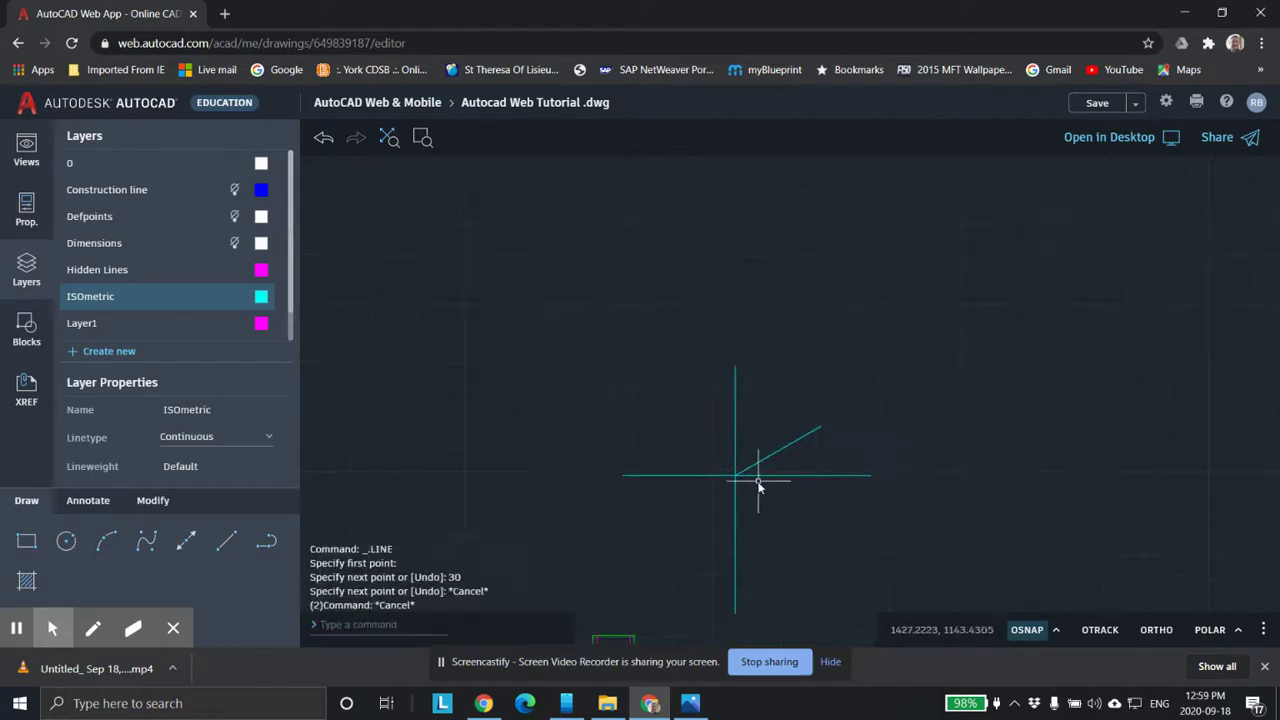
scroll(766, 451, "up", 3)
middle_click_drag(766, 451, 802, 380)
left_click(226, 540)
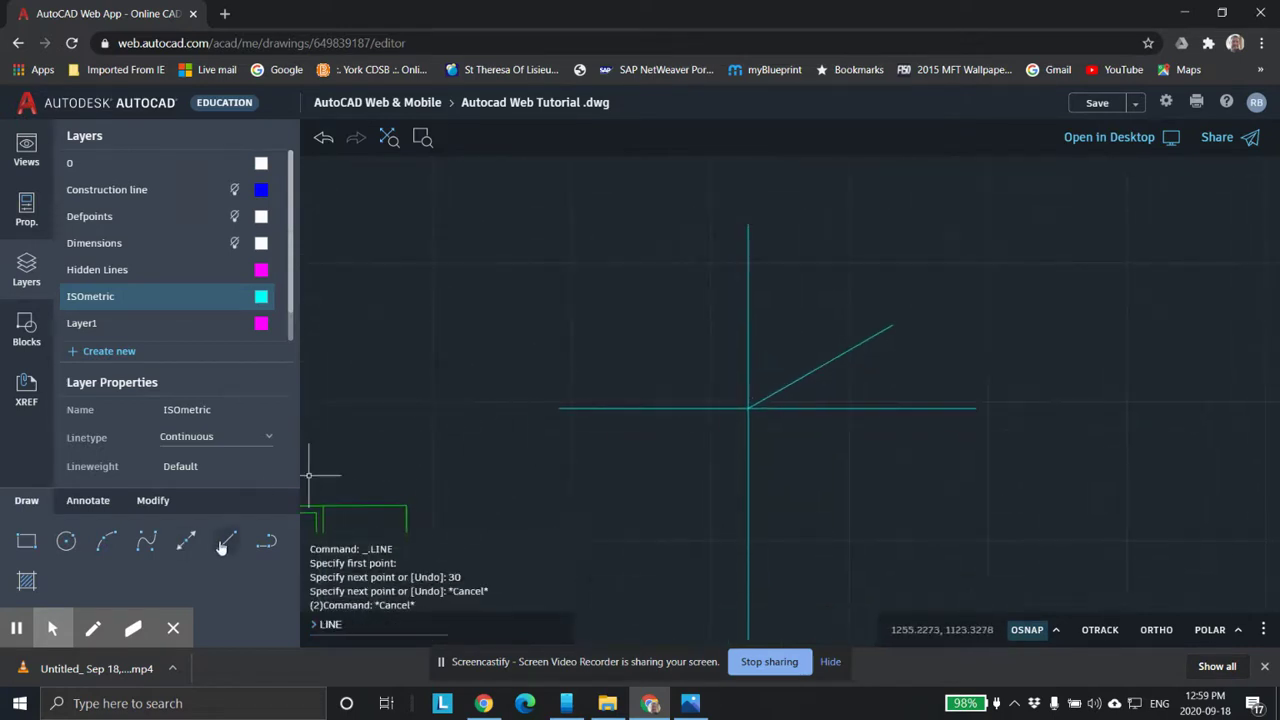
Pick the axis intersection as the new line's start and consult the ISO A2.jpg reference.
left_click(753, 414)
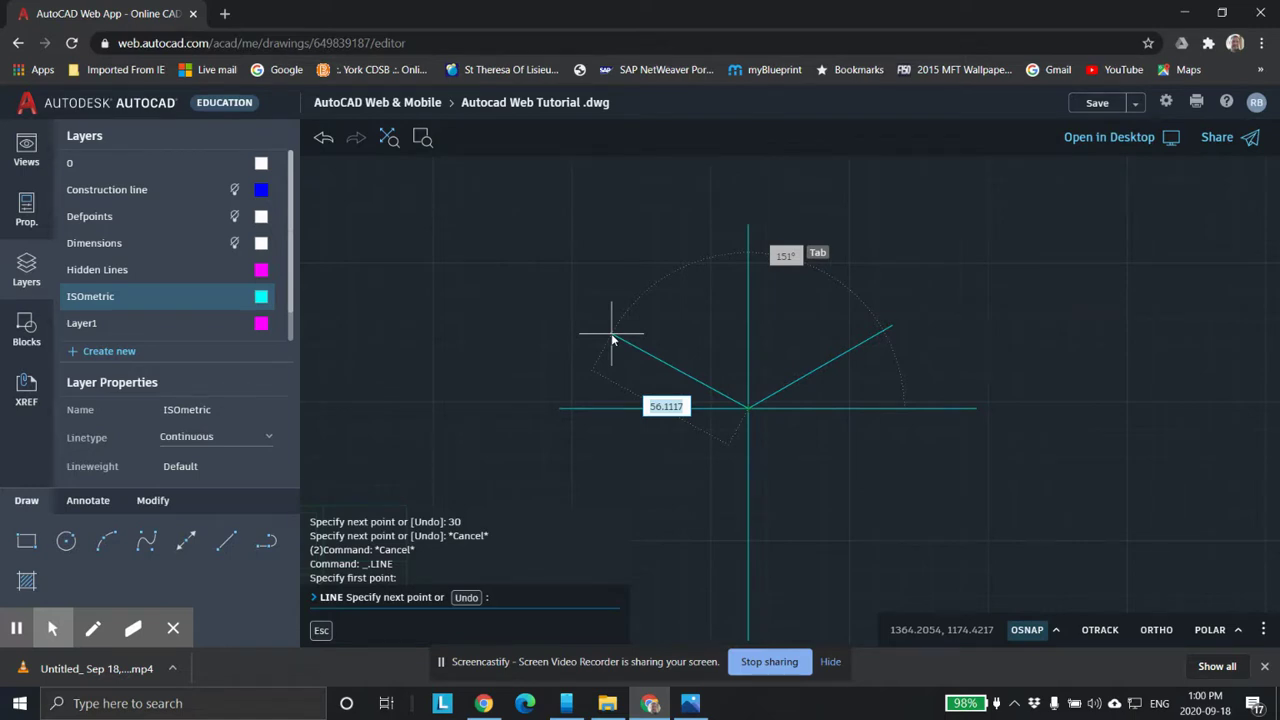
key("alt+Tab")
key("alt+Tab")
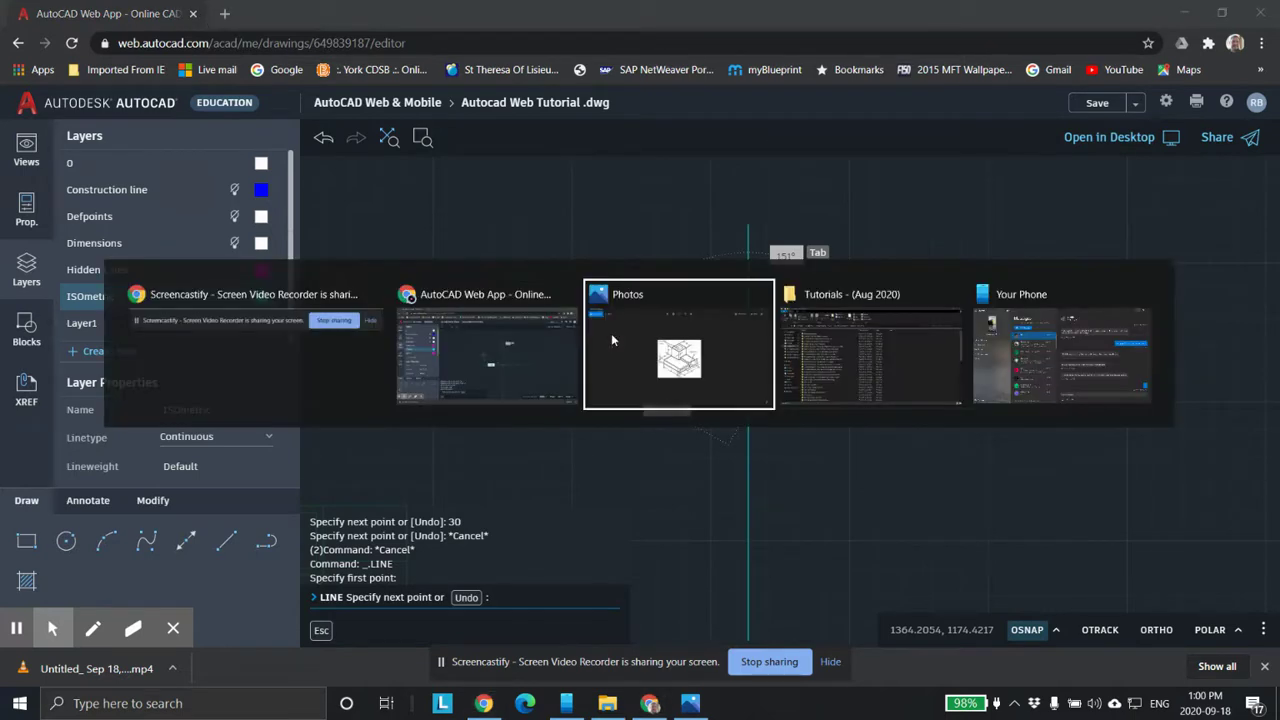
key("alt+Tab")
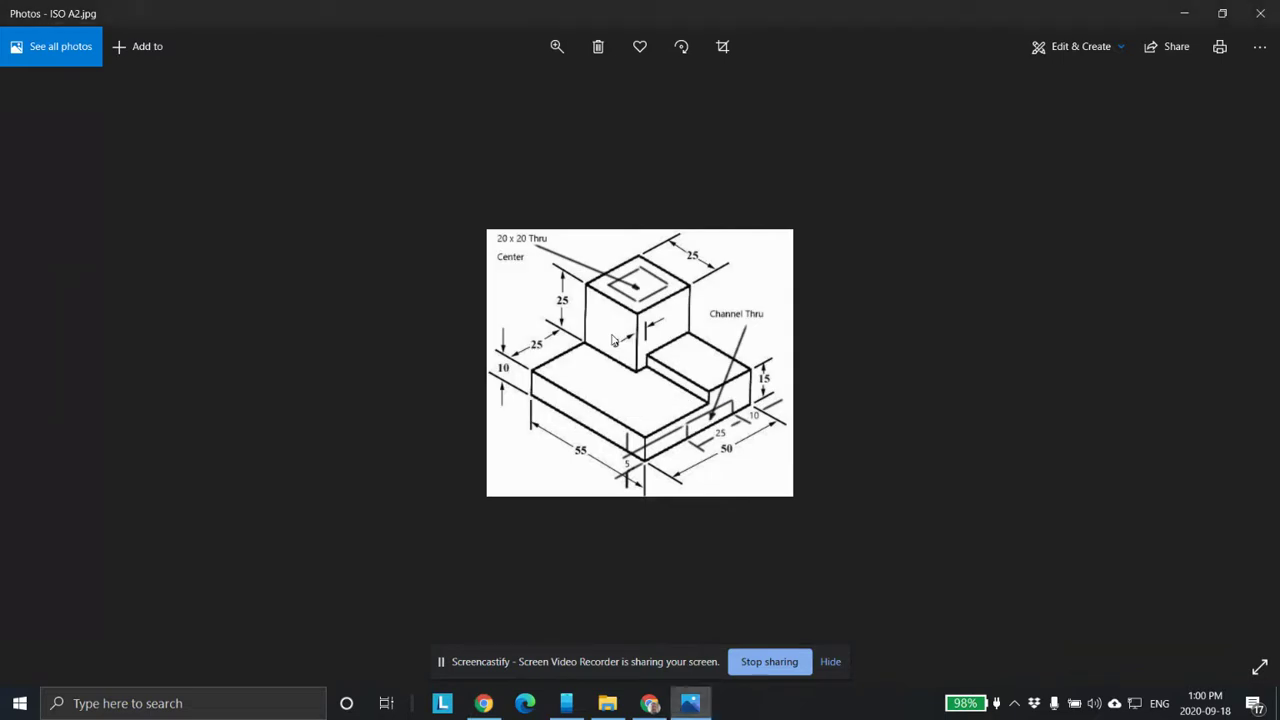
key("alt+Tab")
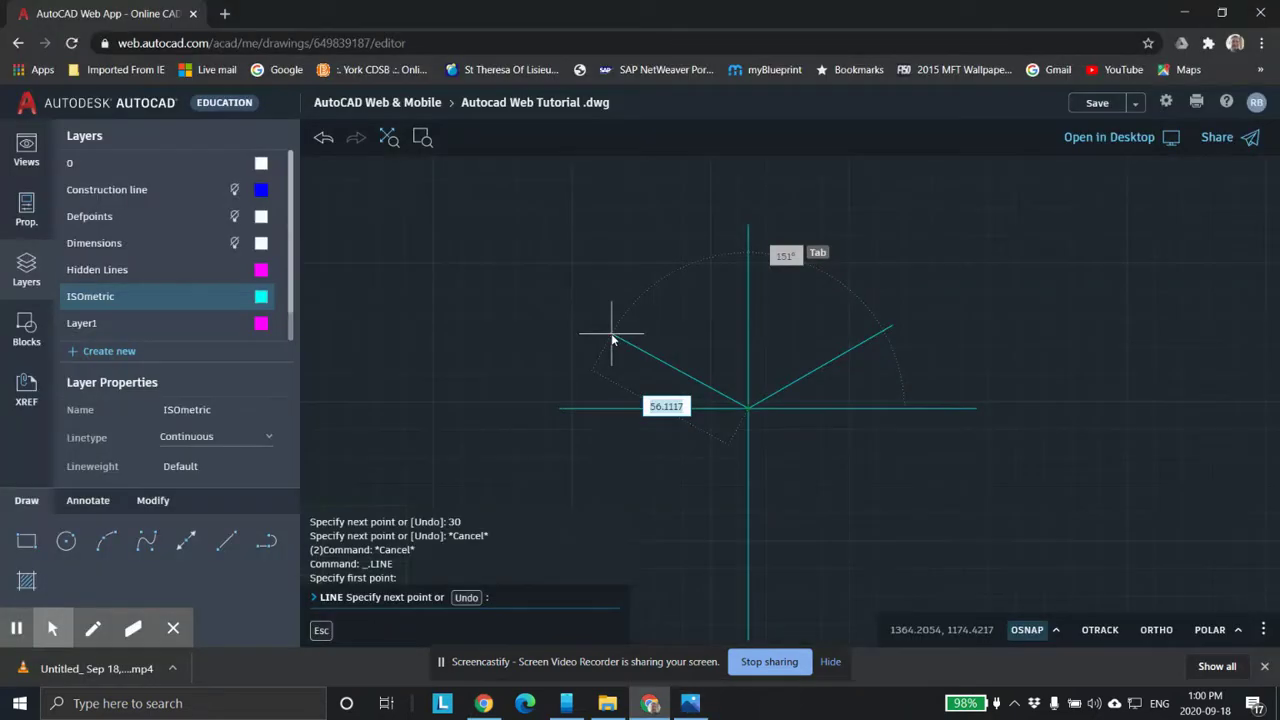
Finish the 55-unit line at 150°.
type("55")
key("Tab")
type("150")
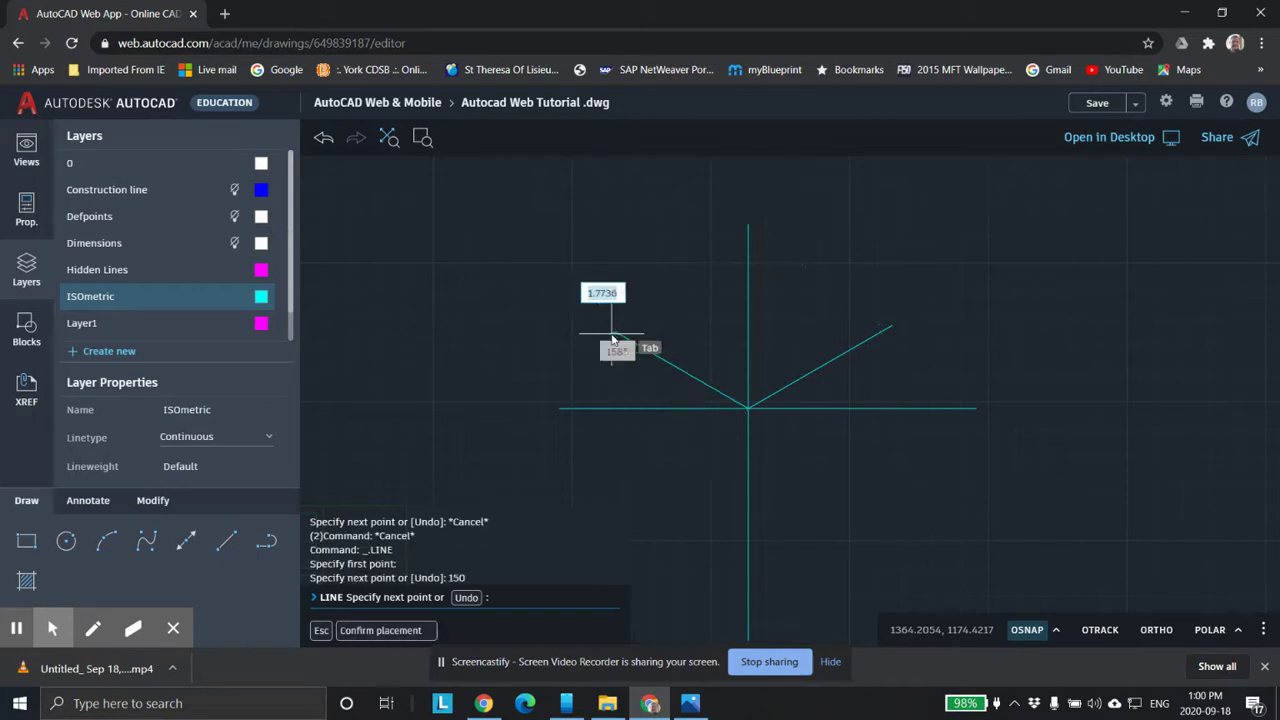
key("Return")
key("Escape")
key("Escape")
Erase the right-hand slanted line.
scroll(815, 457, "up", 3)
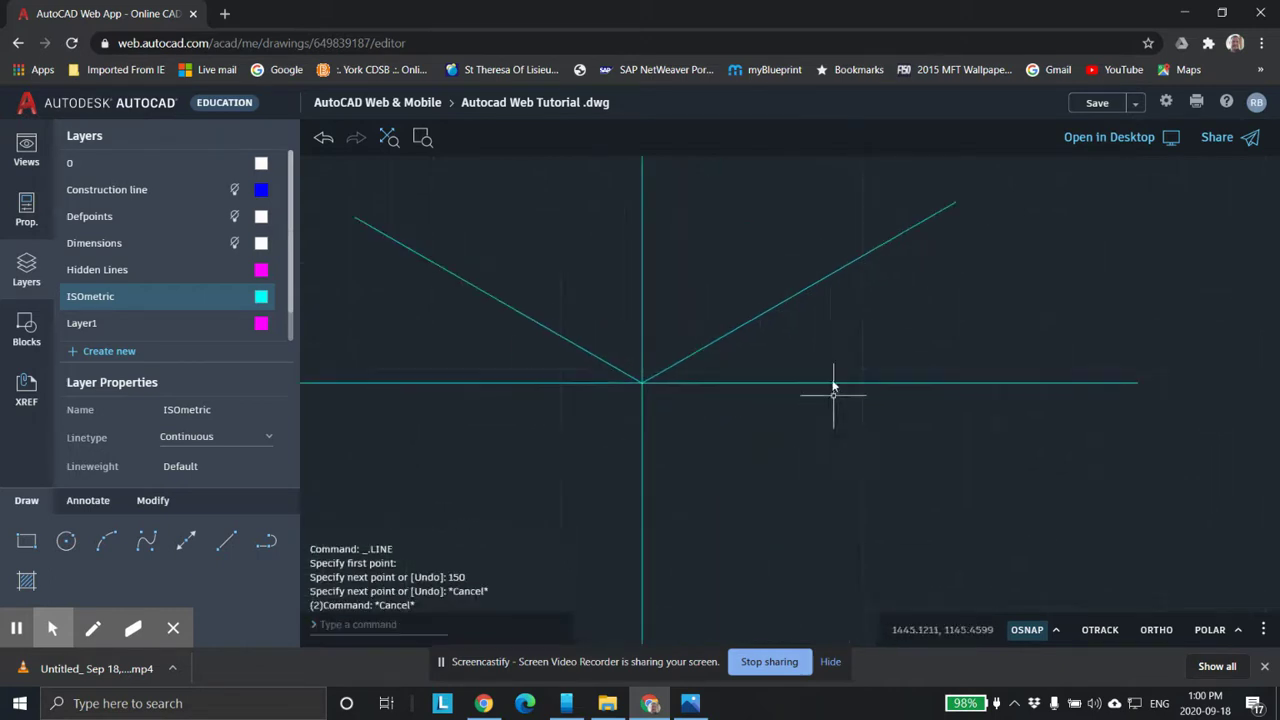
left_click(804, 294)
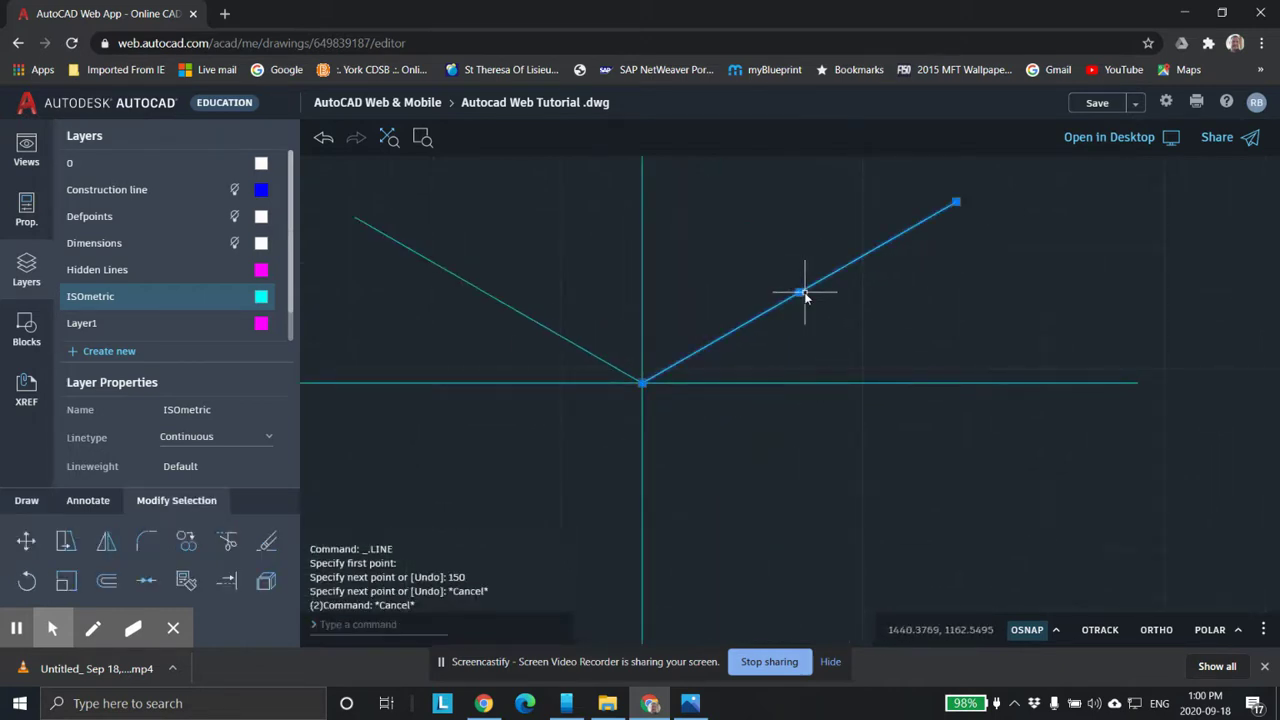
key("Delete")
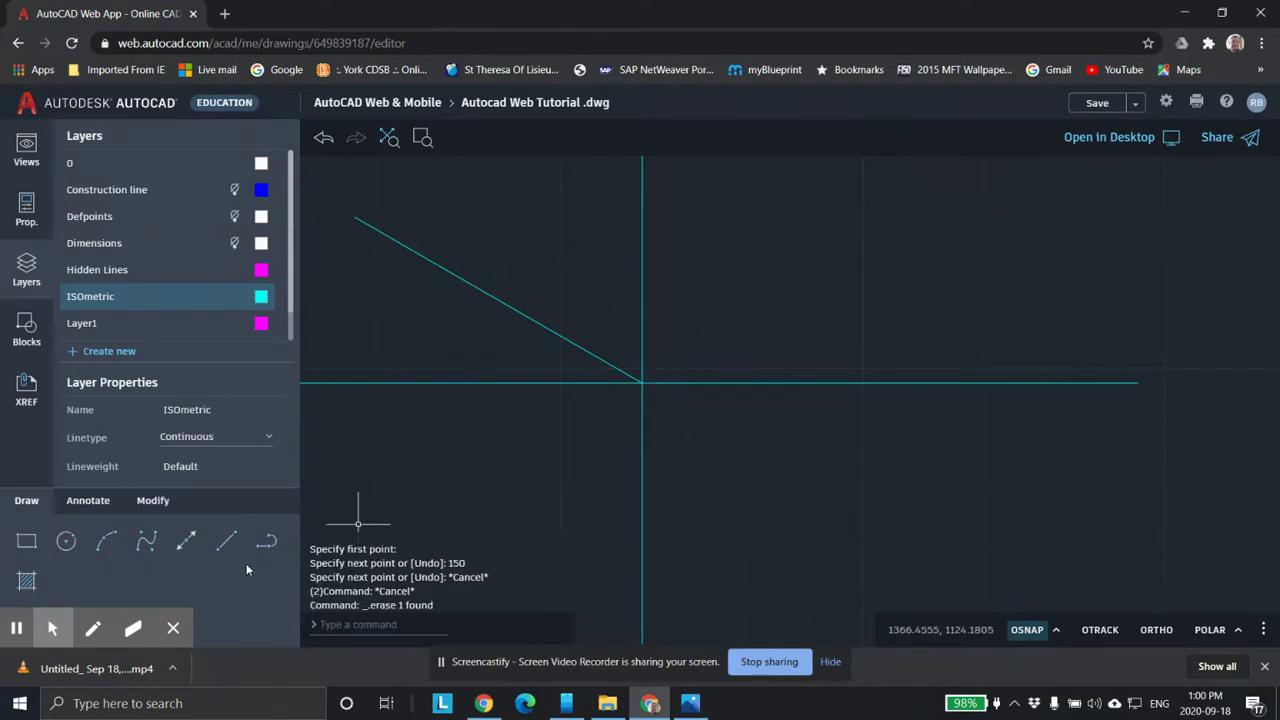
Draw a 50-unit line at 30° starting from the axes' intersection.
left_click(226, 541)
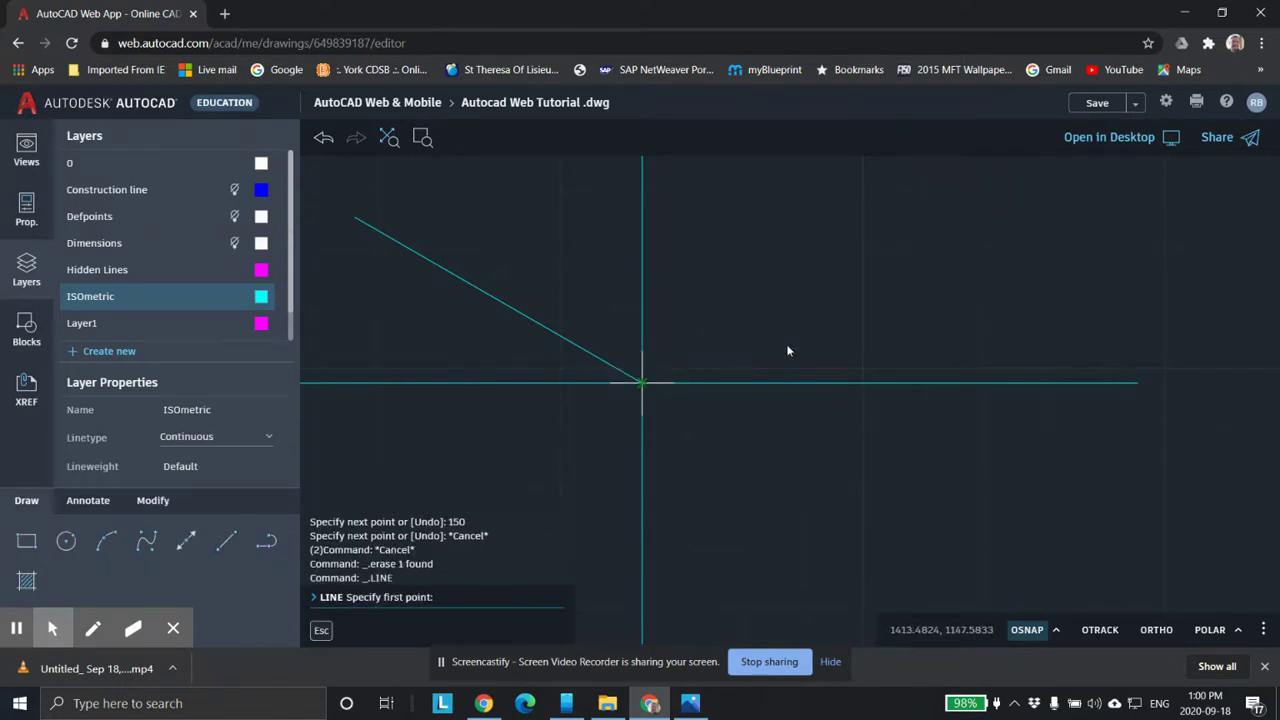
left_click(642, 382)
key("alt+Tab")
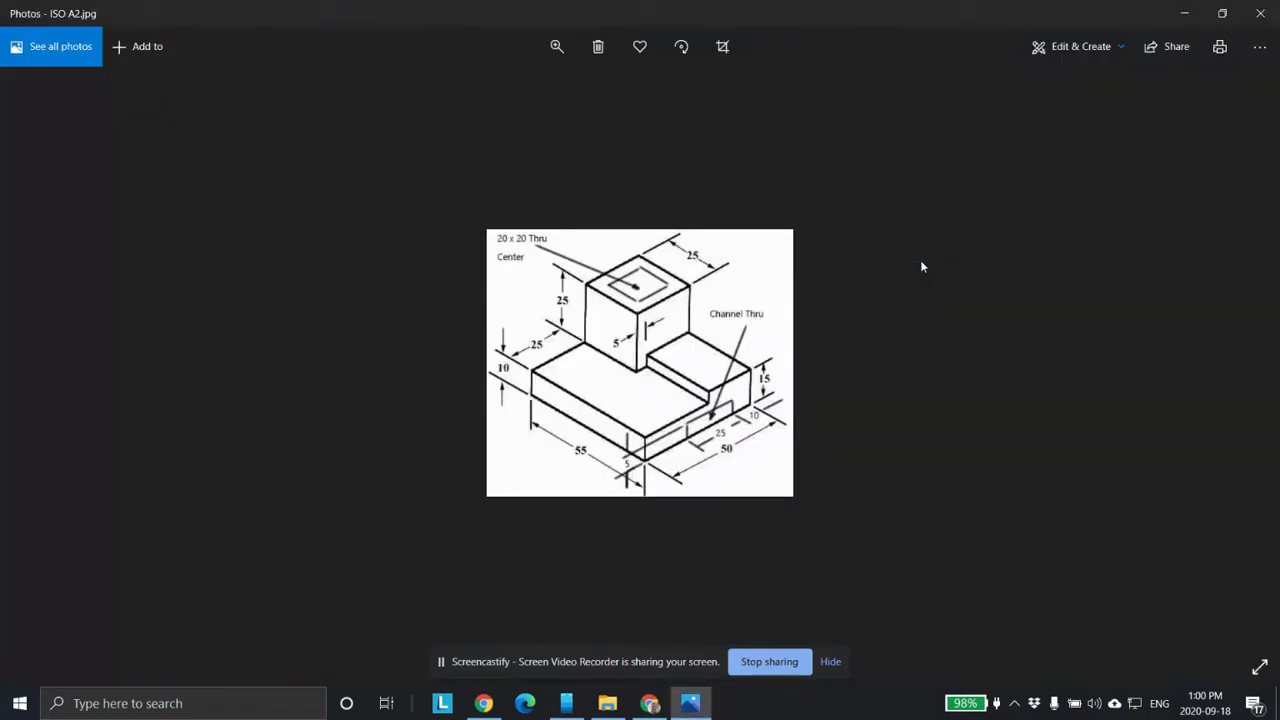
key("alt+Tab")
type("50")
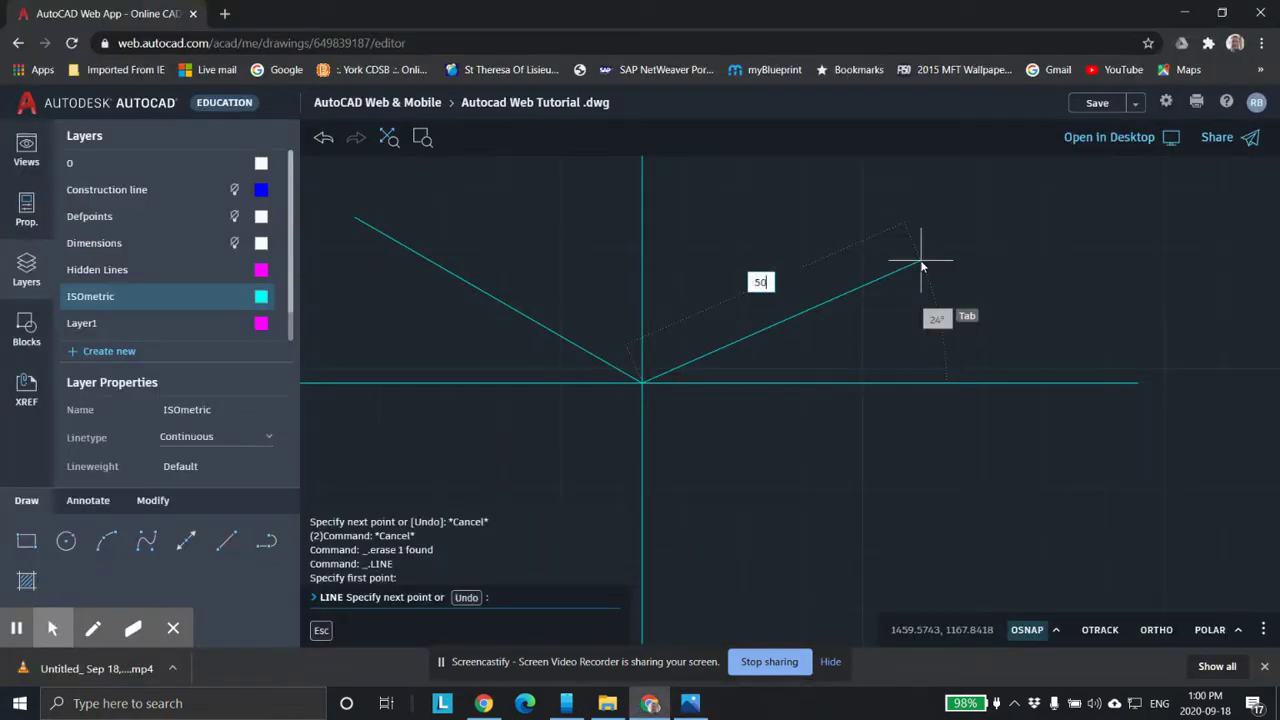
key("Tab")
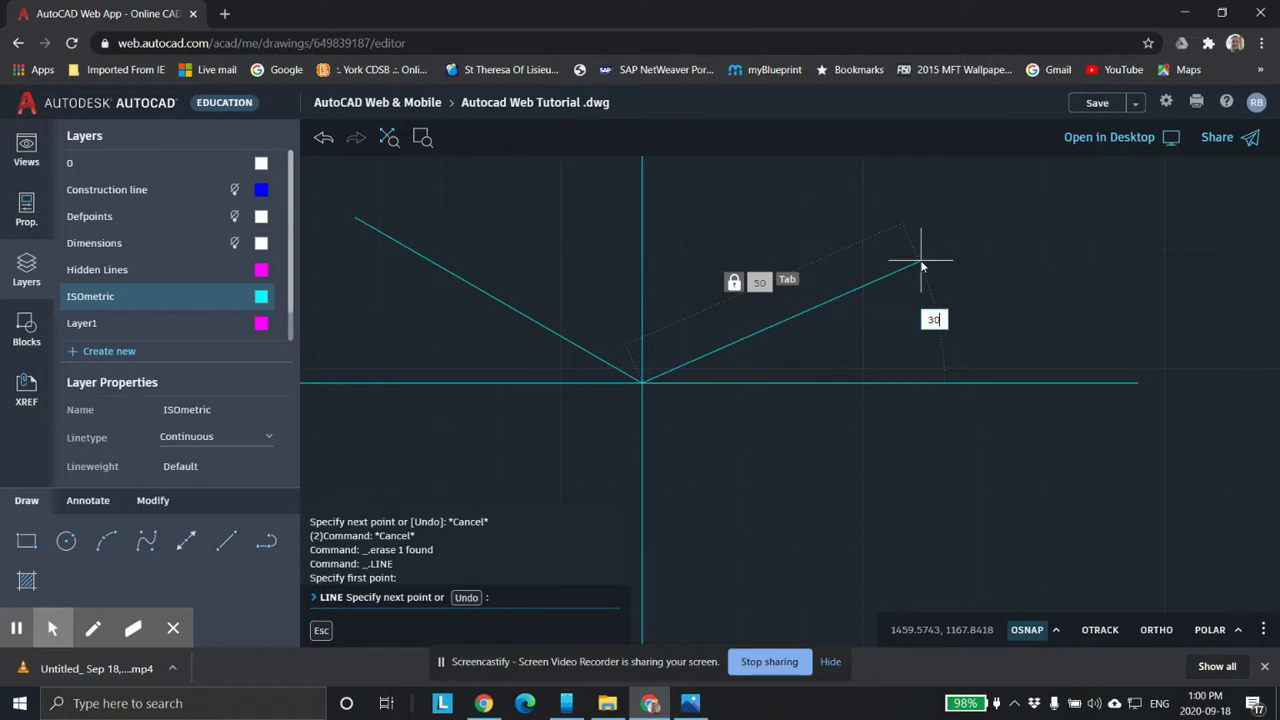
type("30")
key("Return")
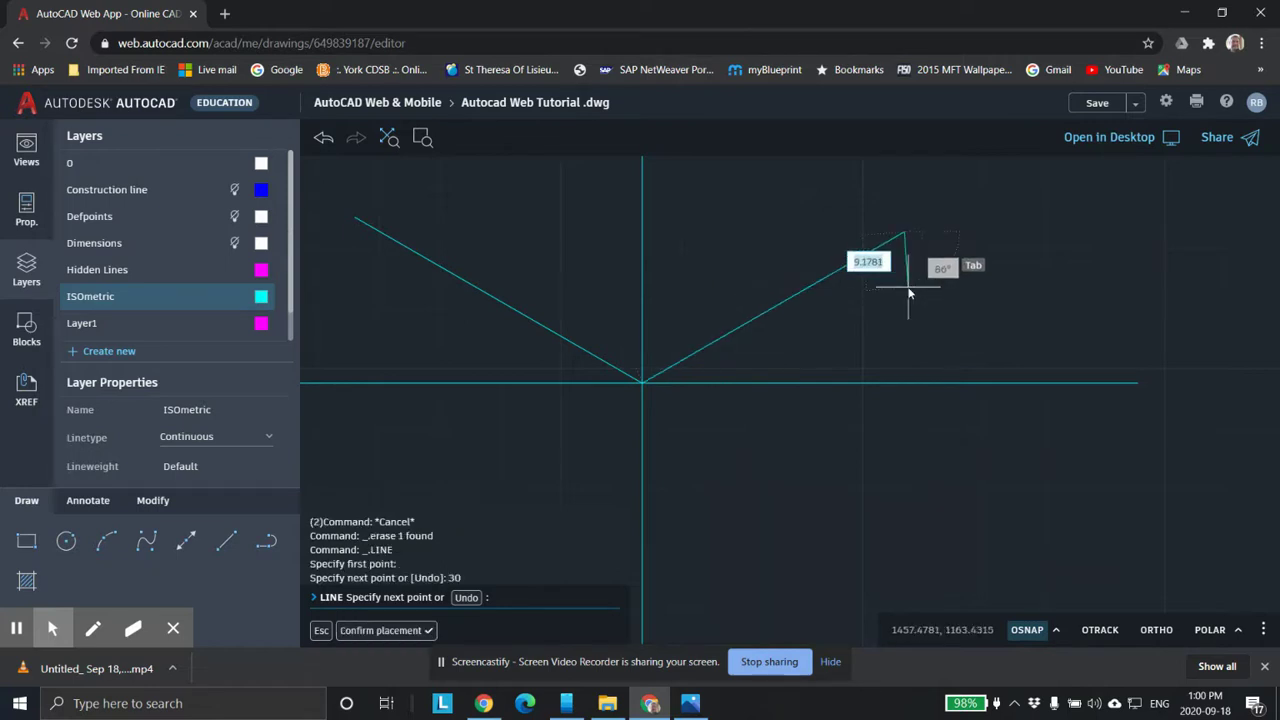
key("Escape")
mouse_move(829, 347)
middle_mouse_down()
mouse_move(901, 393)
mouse_move(814, 394)
mouse_move(863, 400)
middle_mouse_up()
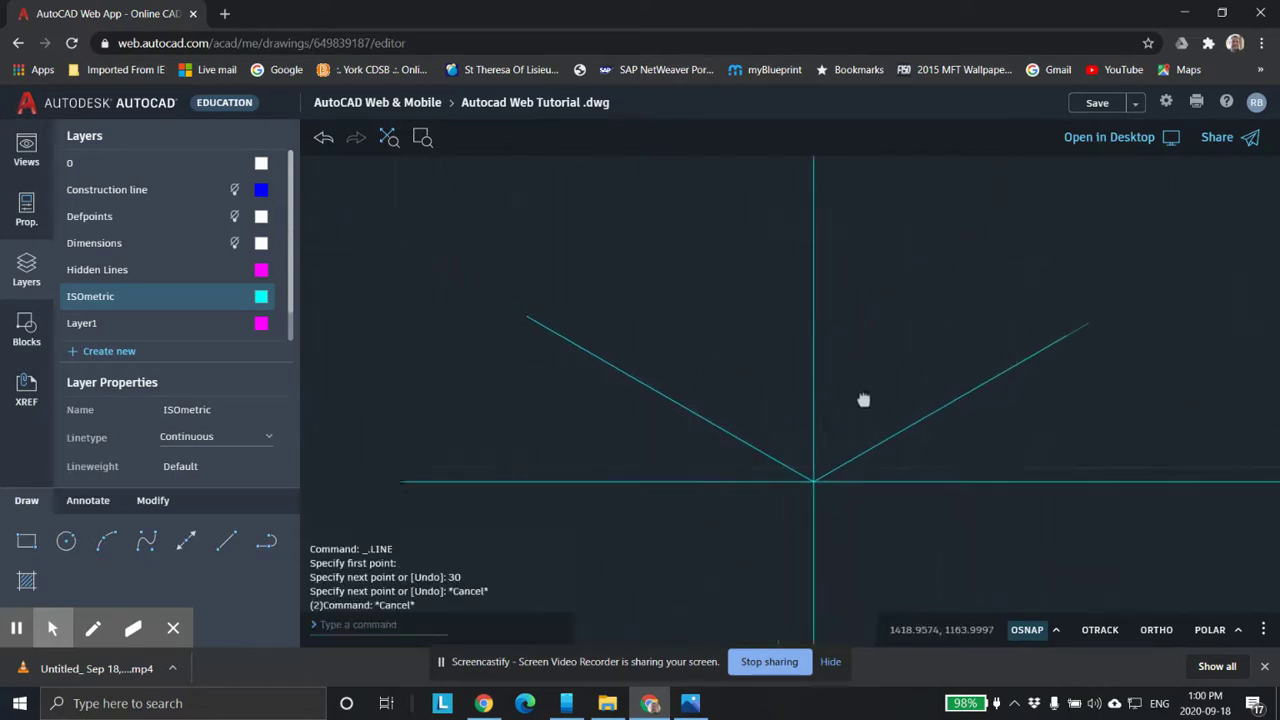
key("alt+Tab")
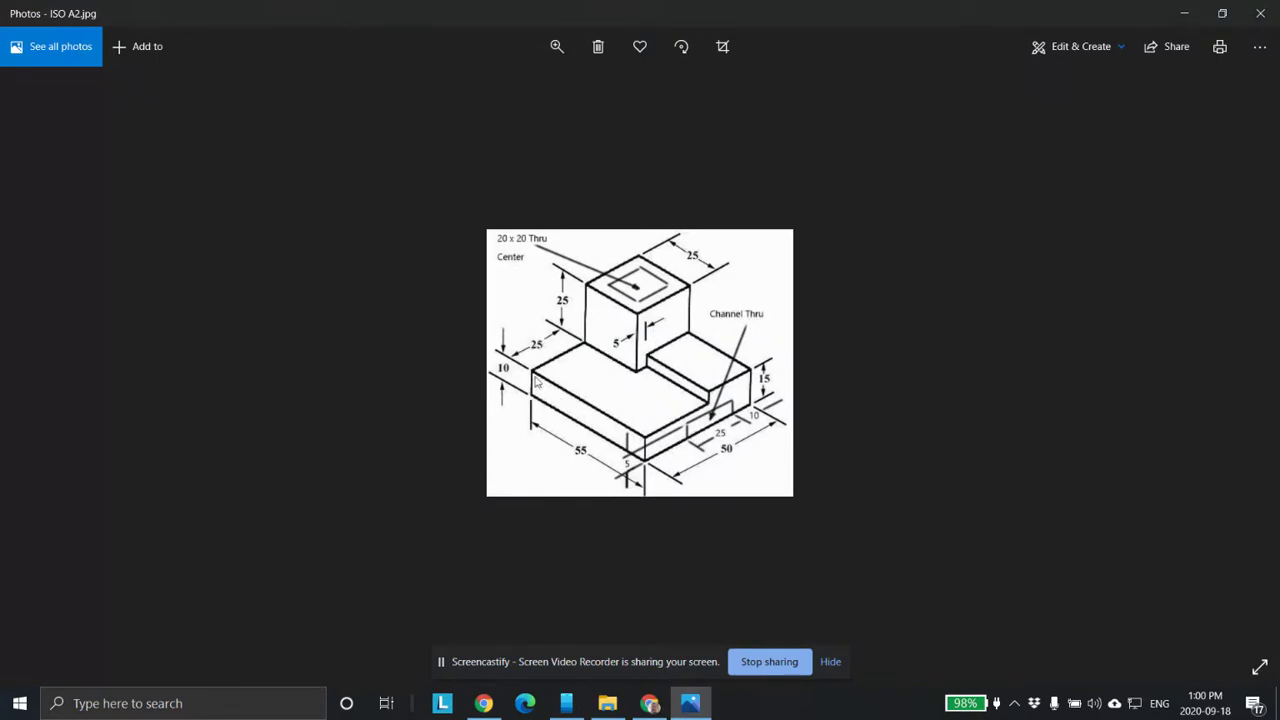
Draw a 10-unit vertical line up from the top end of the 55-unit left line.
key("alt+Tab")
scroll(600, 320, "down", 2)
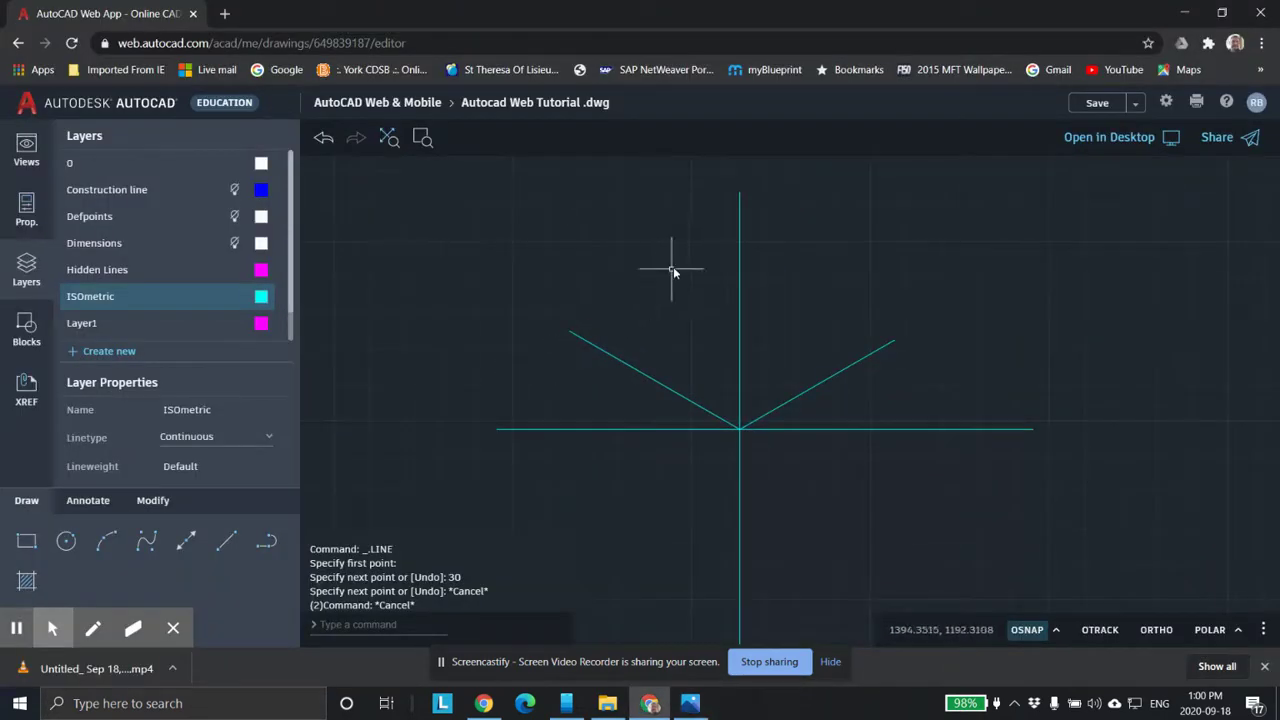
middle_click_drag(673, 271, 669, 325)
left_click(227, 541)
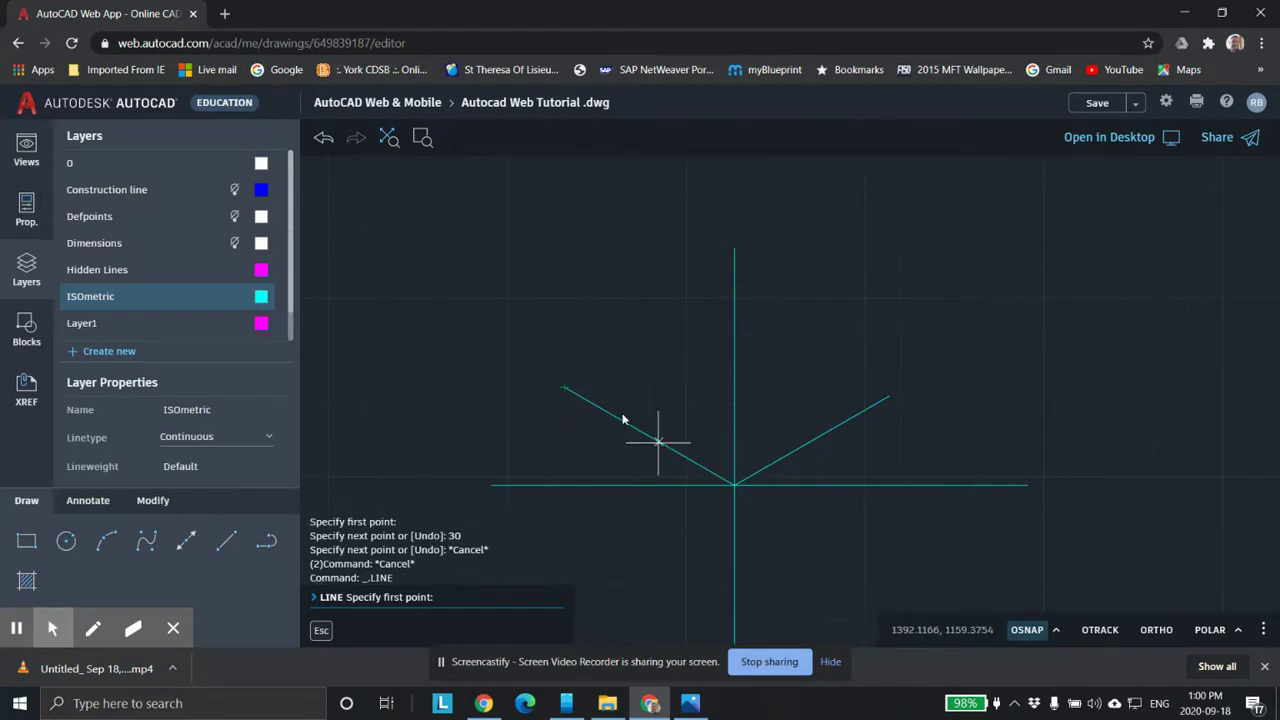
scroll(575, 392, "up", 3)
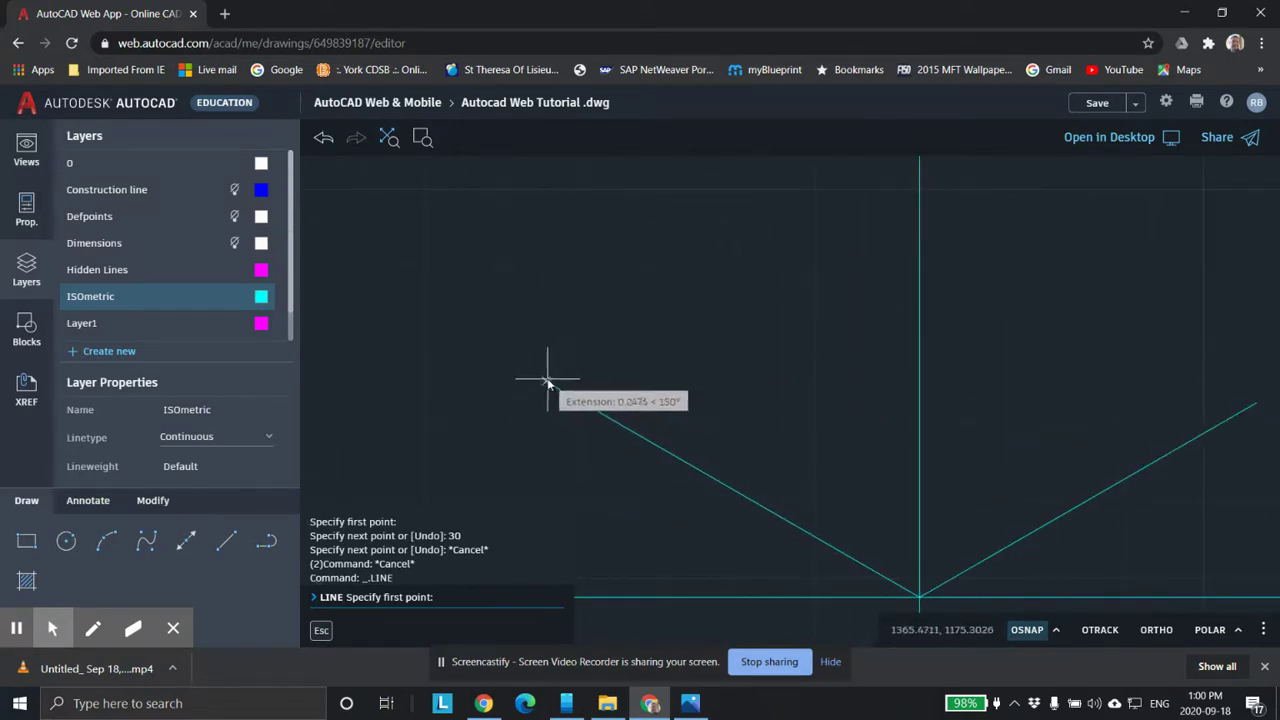
left_click(1027, 630)
left_click(232, 541)
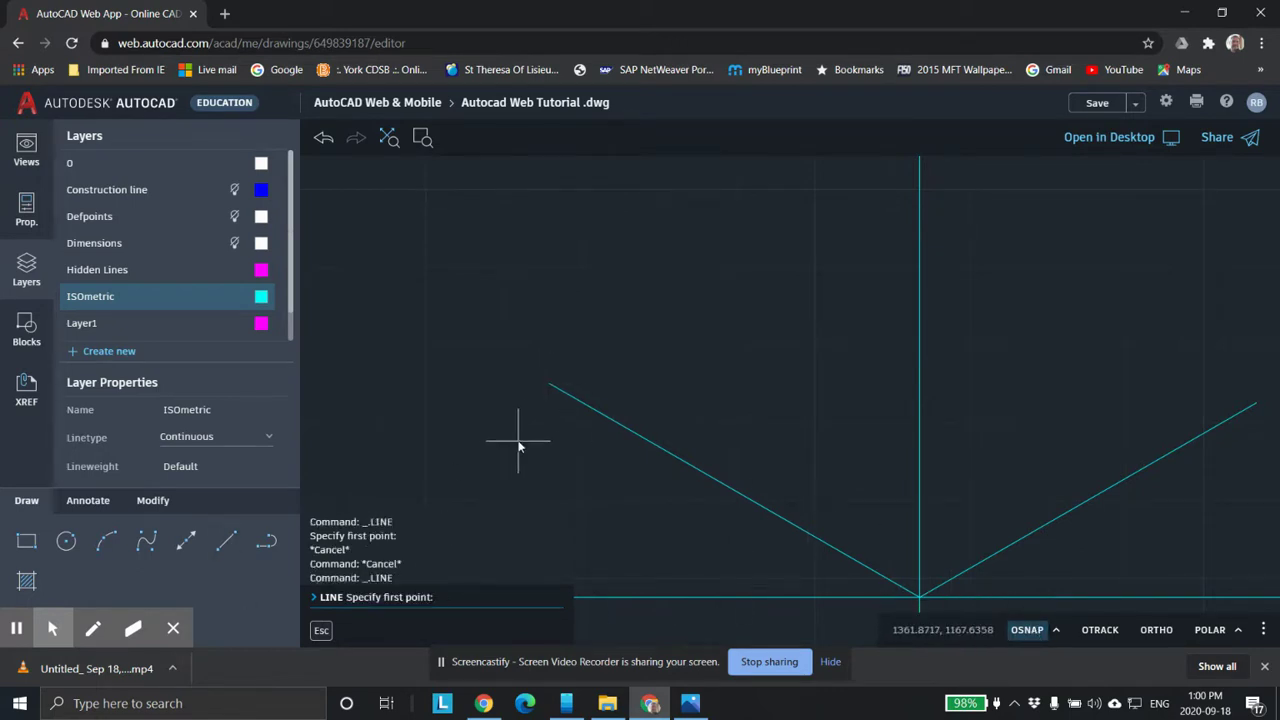
left_click(550, 388)
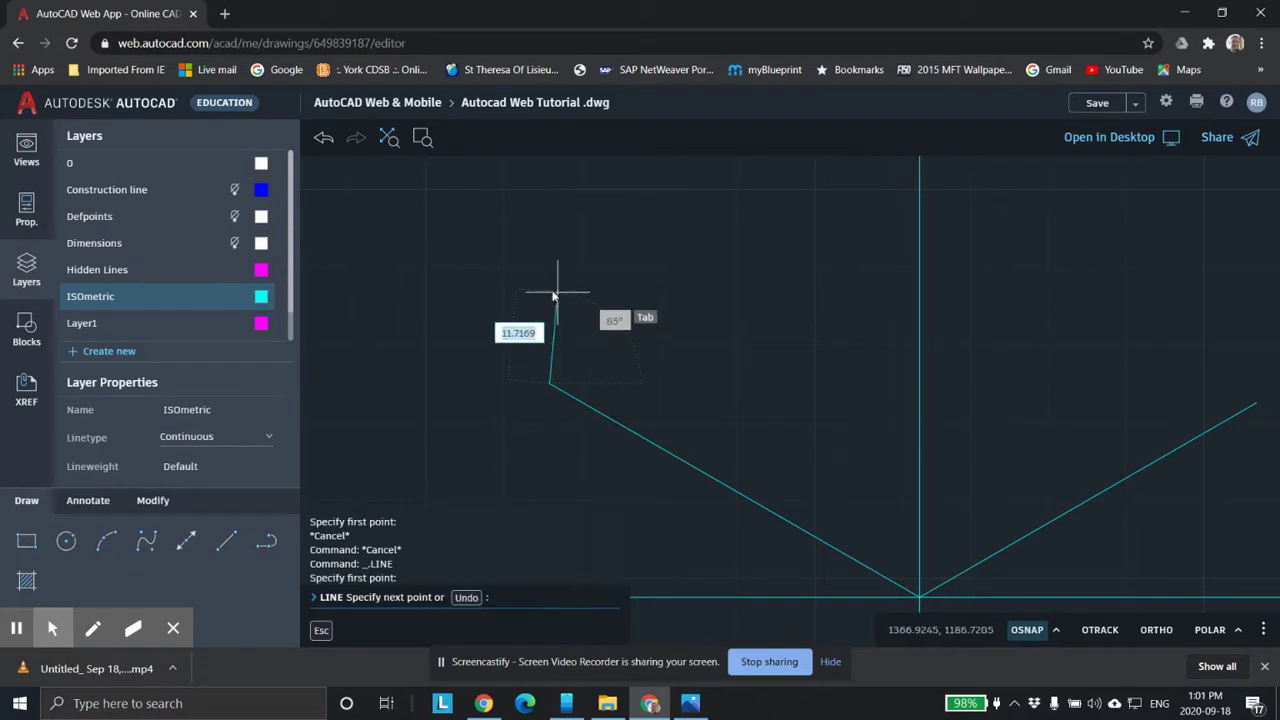
scroll(545, 296, "up", 1)
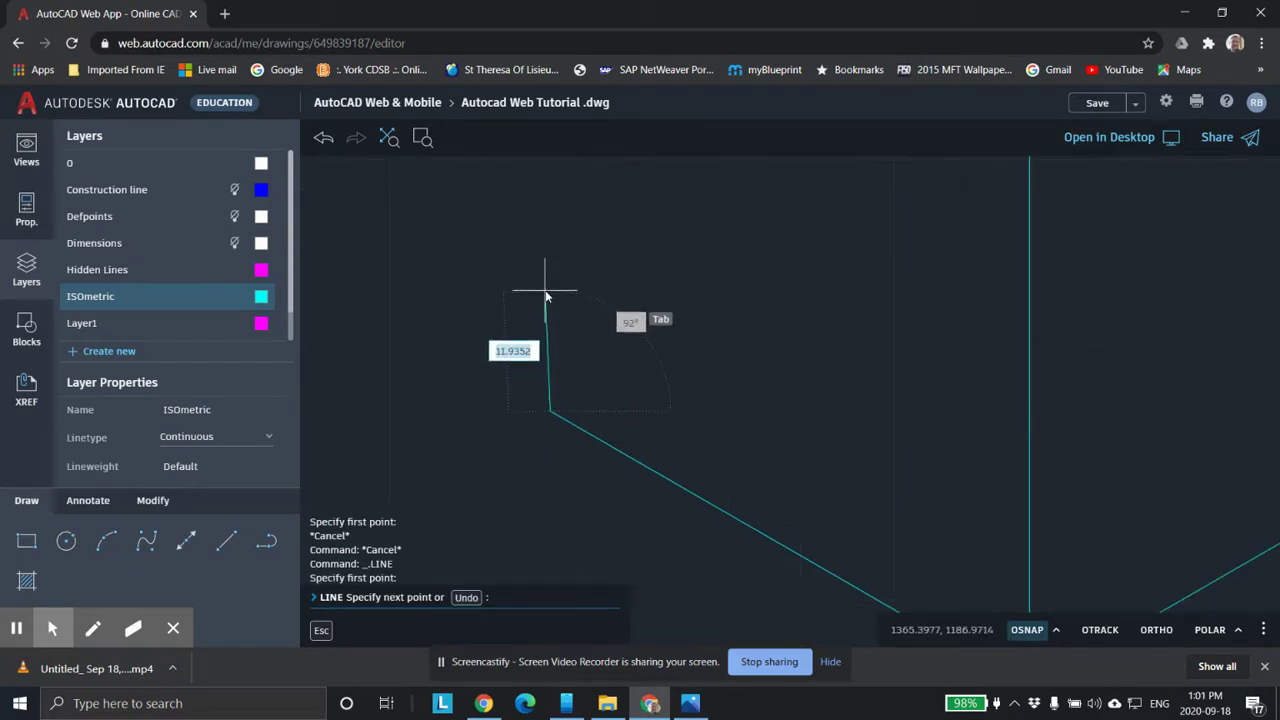
type("10")
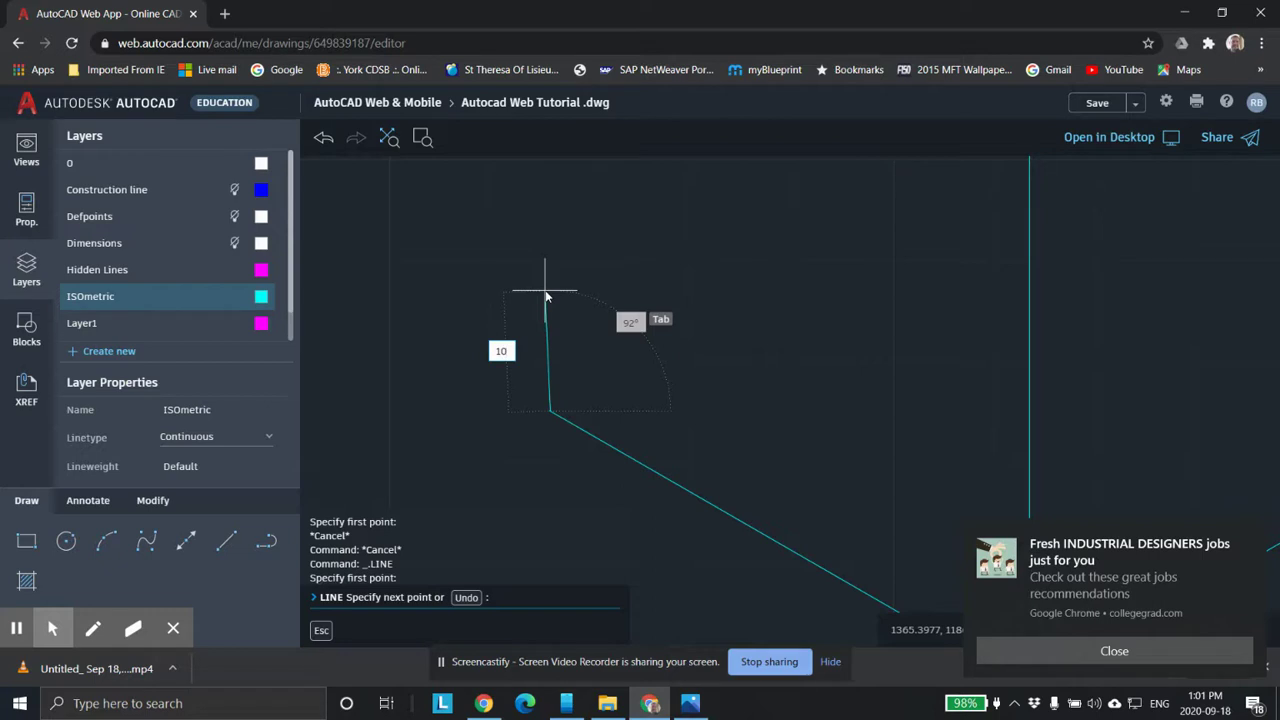
key("Tab")
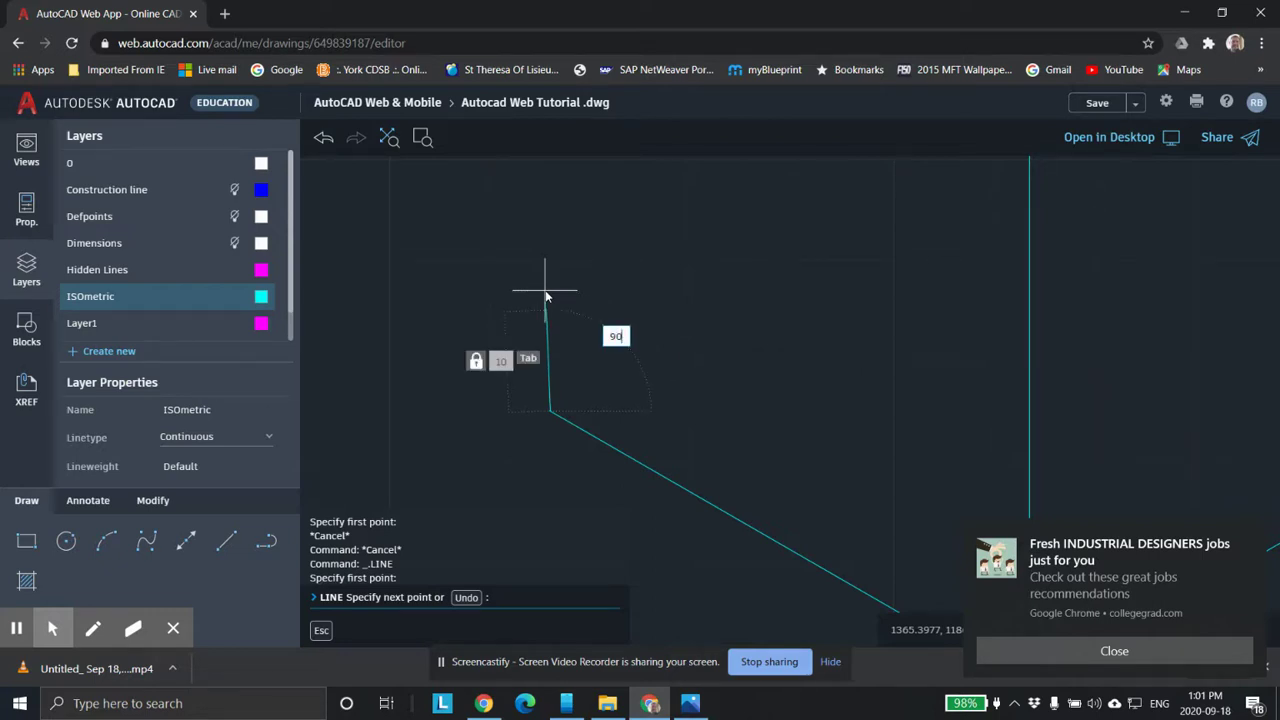
key("Return")
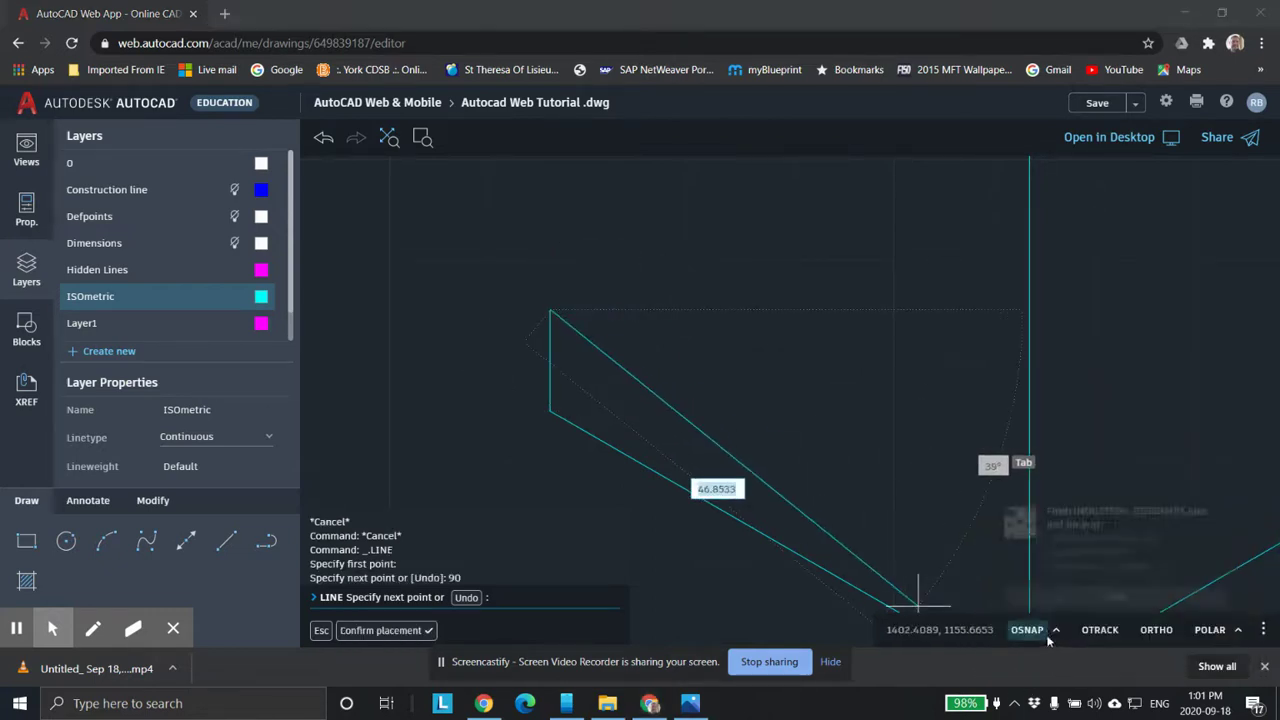
key("alt+Tab")
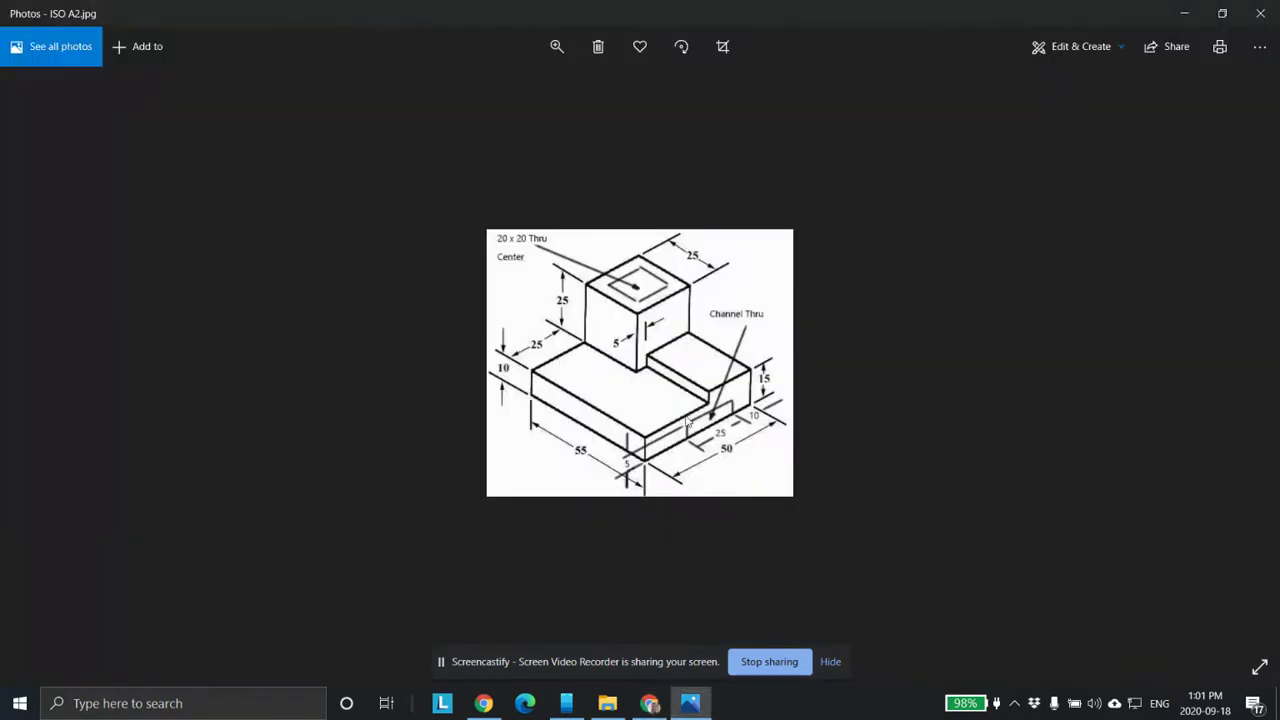
Extend the outline with a 25-unit line at 30° from the vertical edge's top.
key("alt+Tab")
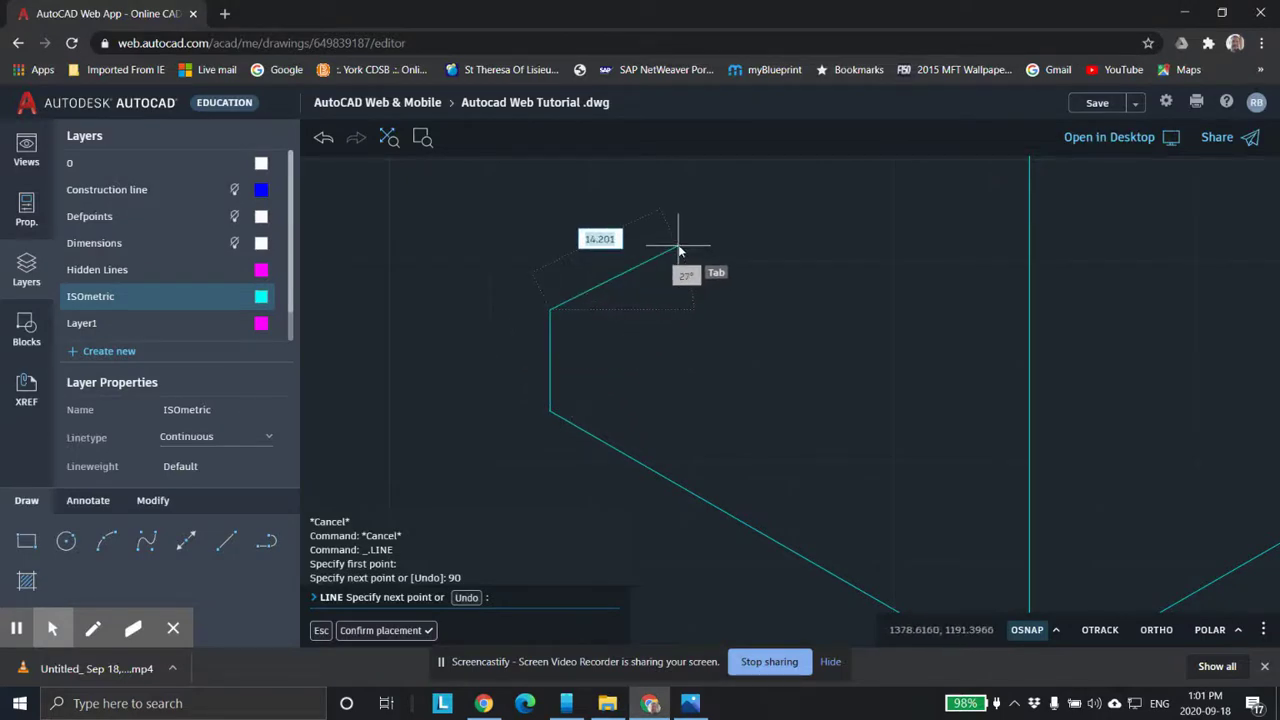
type("25")
key("Tab")
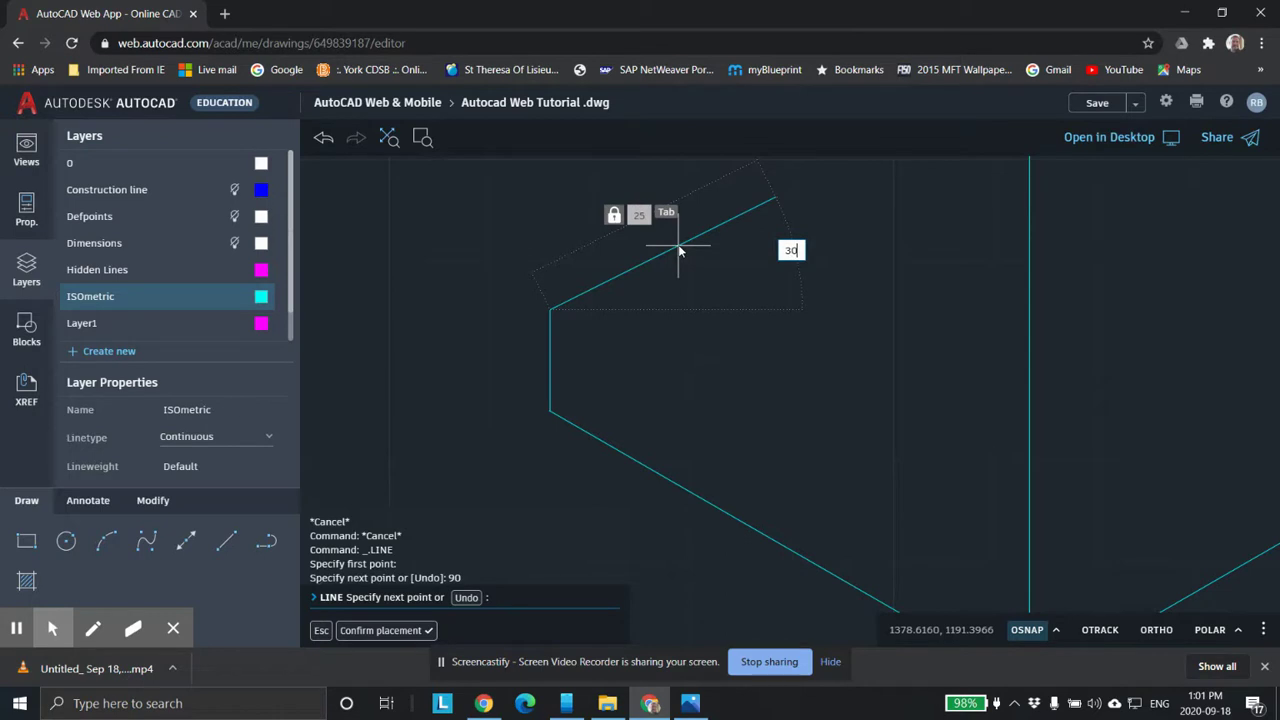
type("30")
key("Return")
key("Escape")
key("Escape")
mouse_move(677, 323)
middle_mouse_down()
mouse_move(701, 345)
mouse_move(626, 397)
middle_mouse_up()
scroll(714, 357, "down", 1)
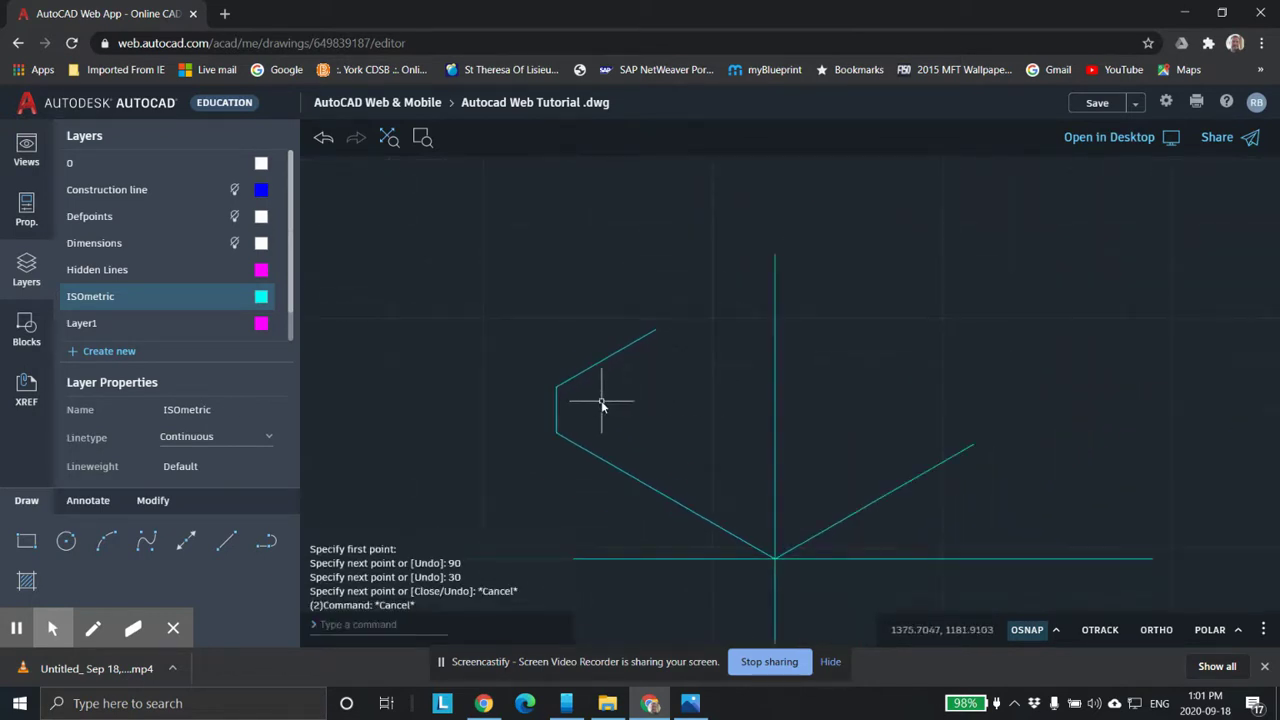
Draw a 25-unit vertical line up from the upper end of the 30° line.
key("alt+Tab")
key("alt+Tab")
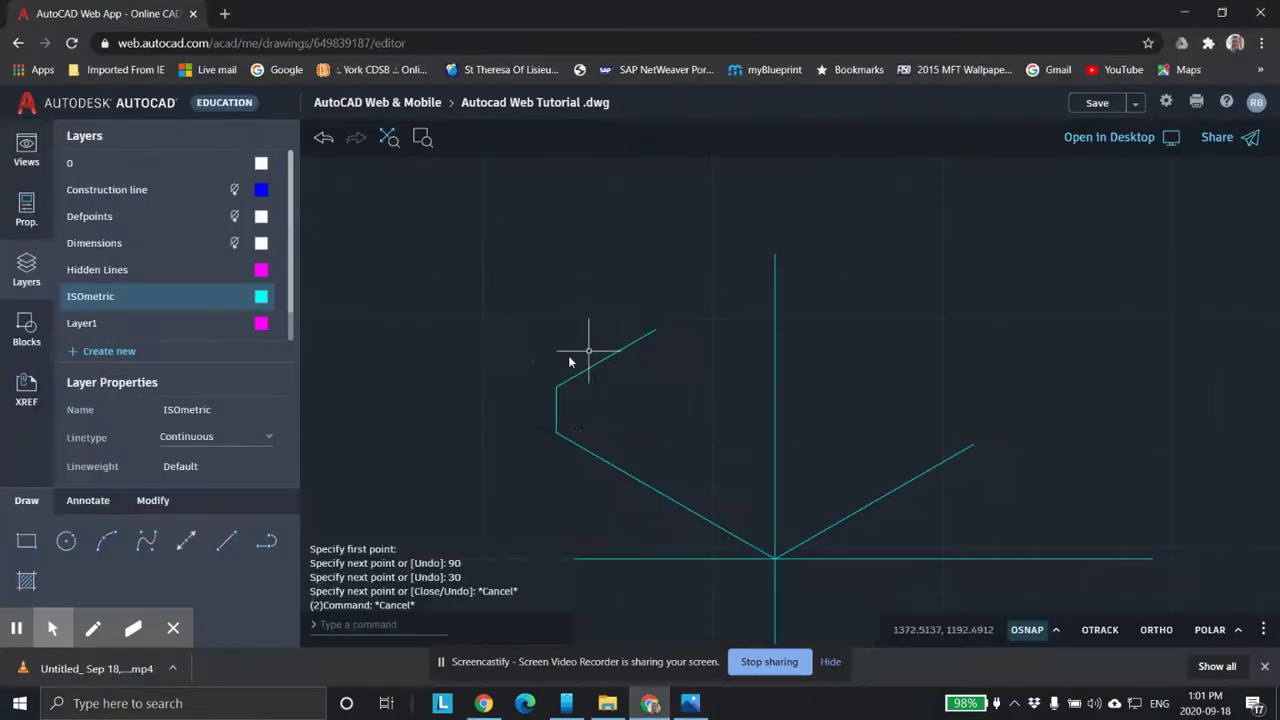
type("line")
key("Return")
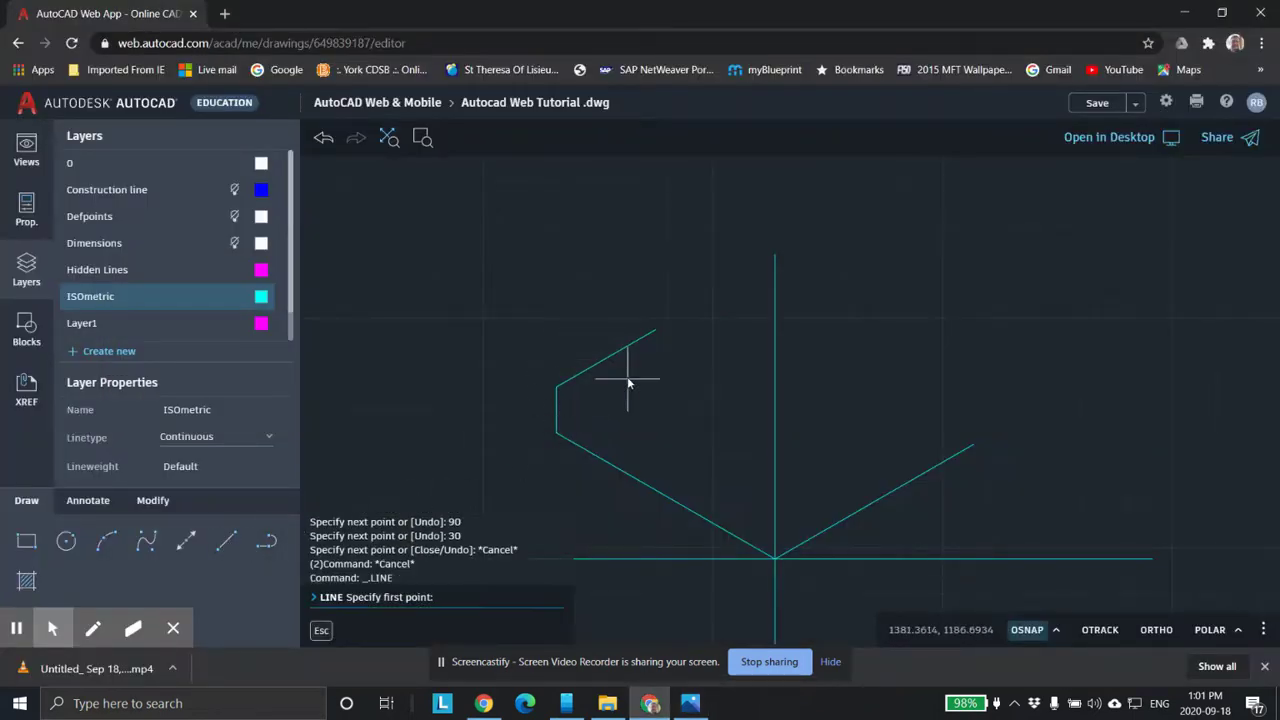
left_click(657, 330)
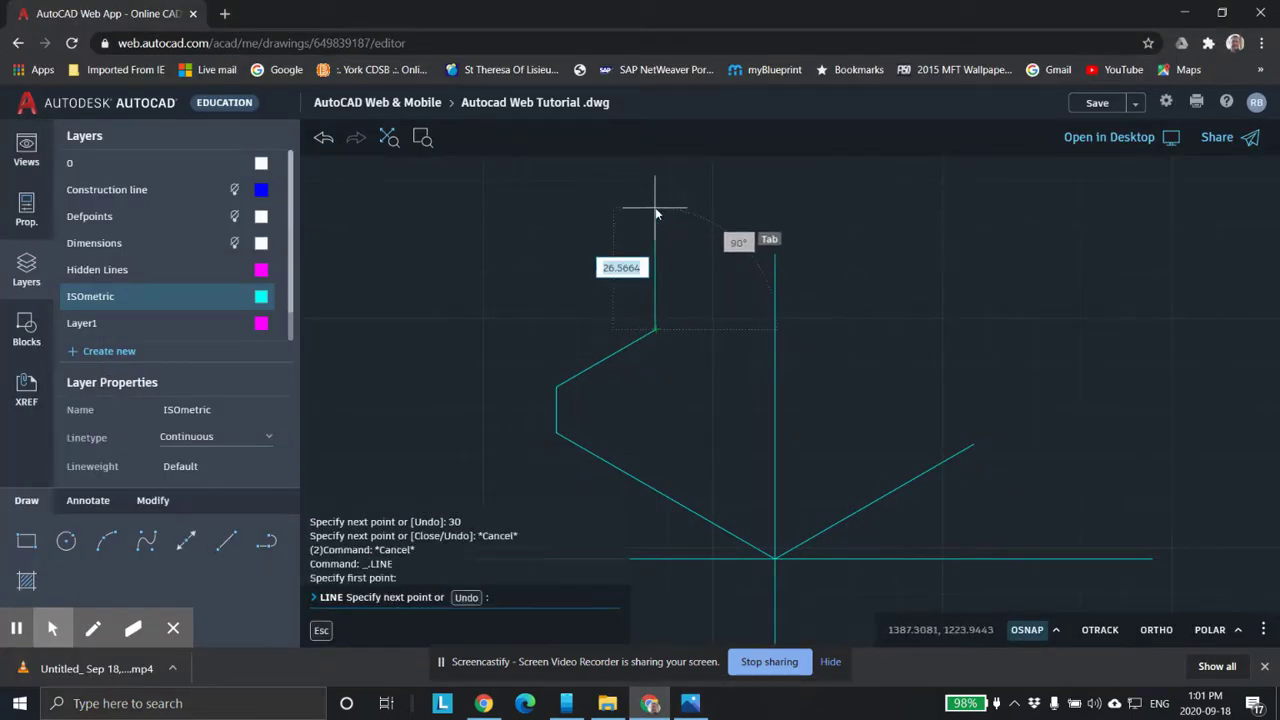
type("25")
key("Tab")
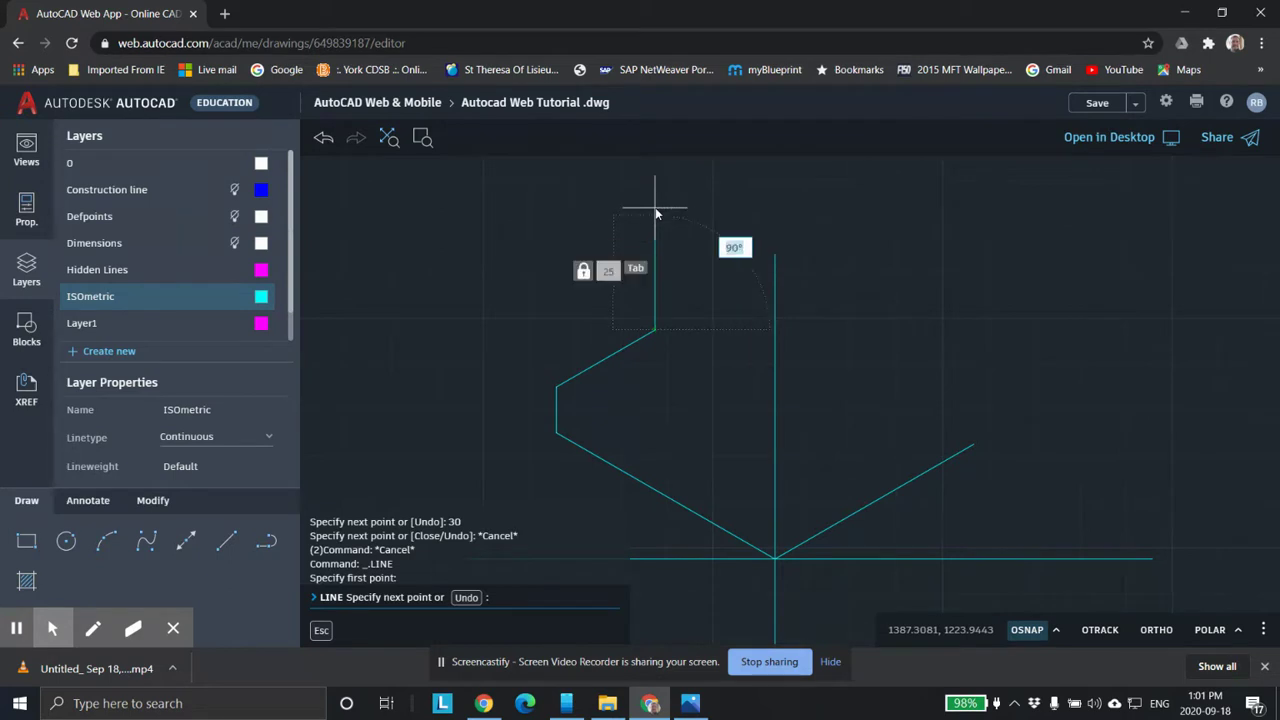
type("90")
key("Return")
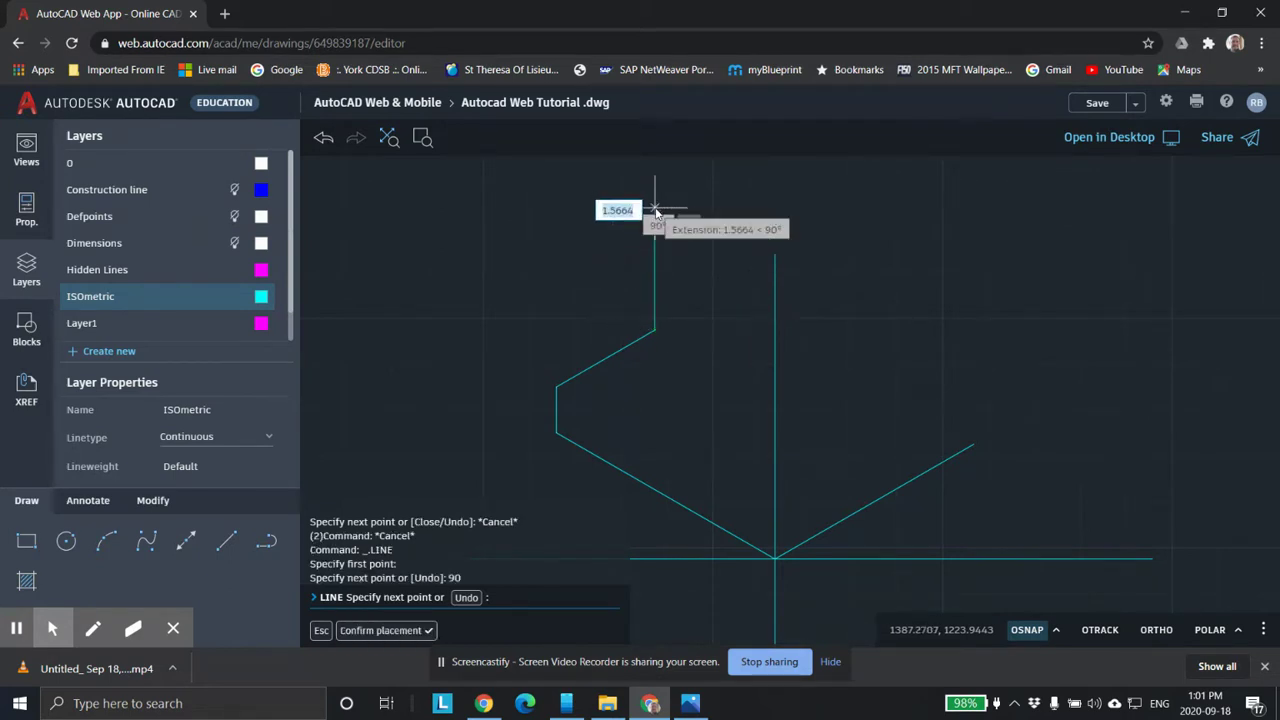
Continue with two more 25-unit edges at 30° to form the peak.
middle_click_drag(738, 160, 670, 265)
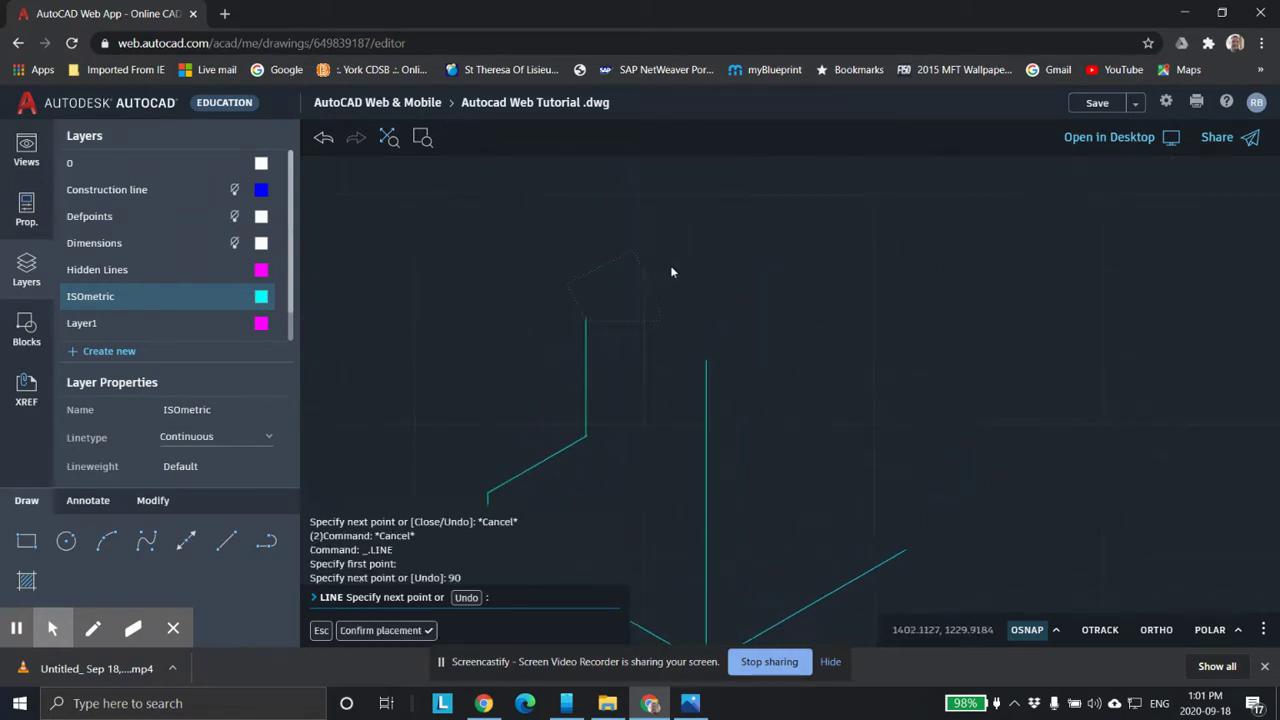
type("25")
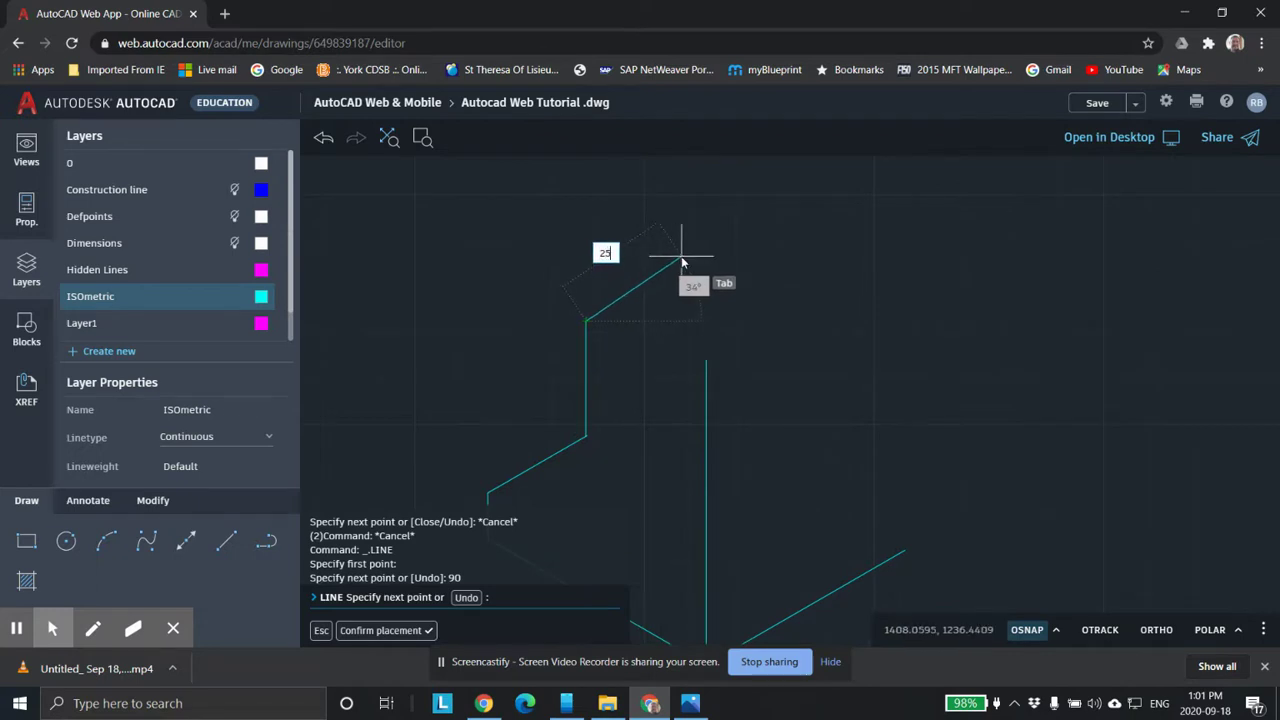
key("Tab")
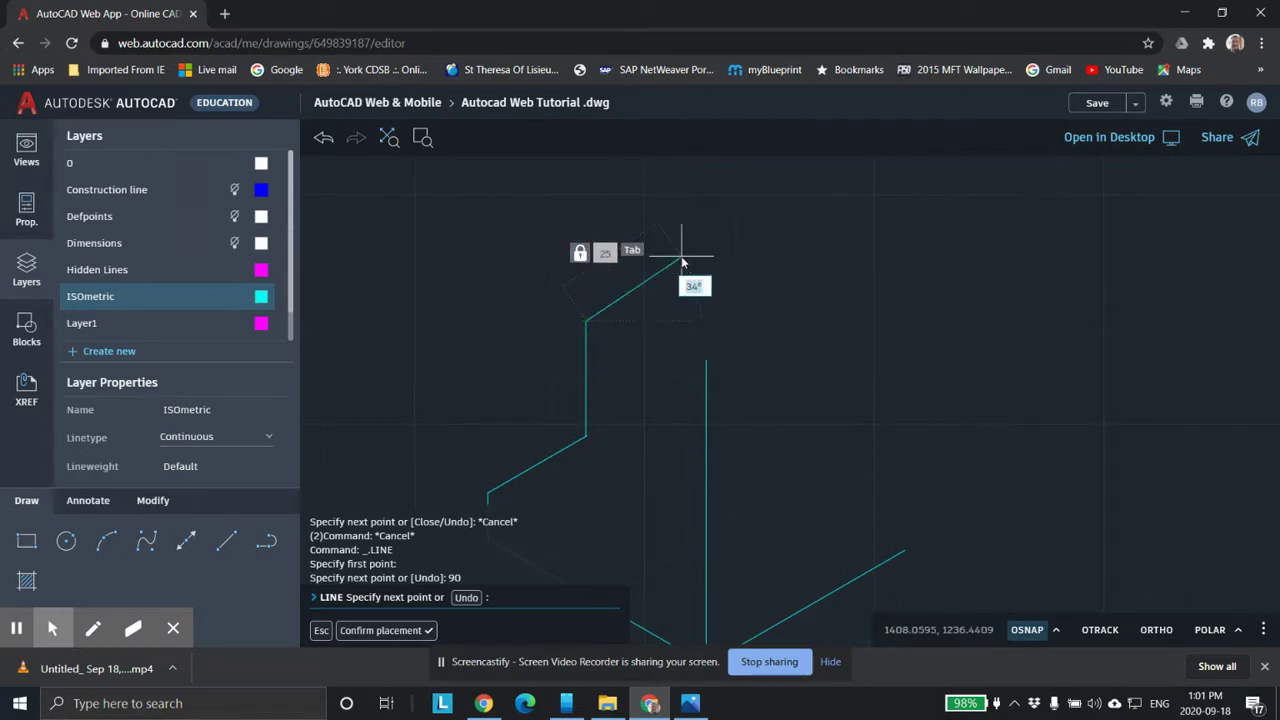
type("30")
key("Return")
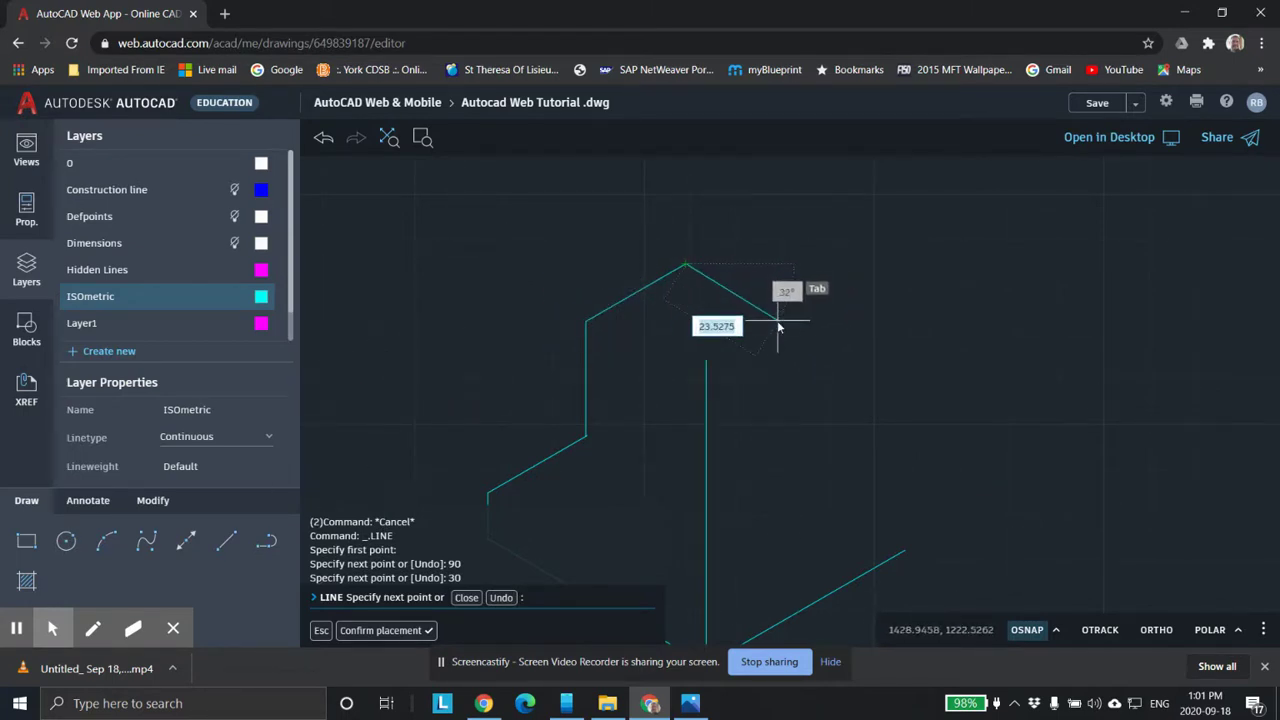
type("25")
key("Tab")
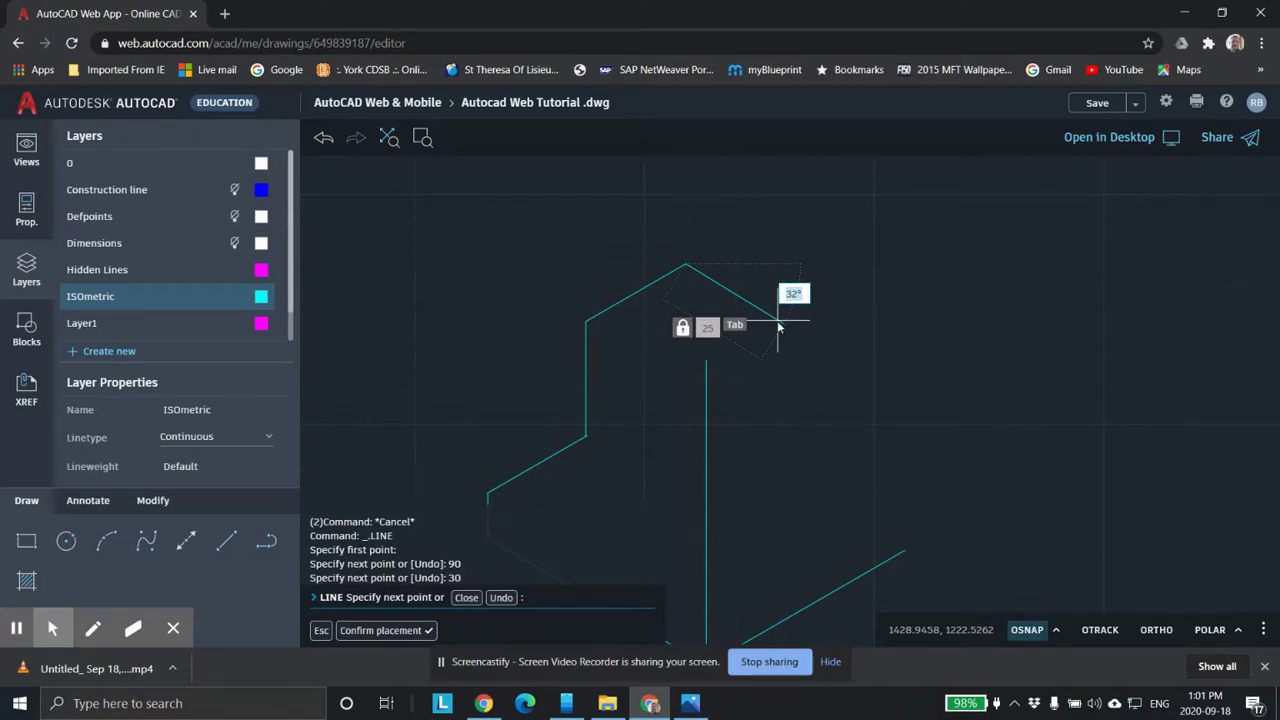
type("30")
key("Return")
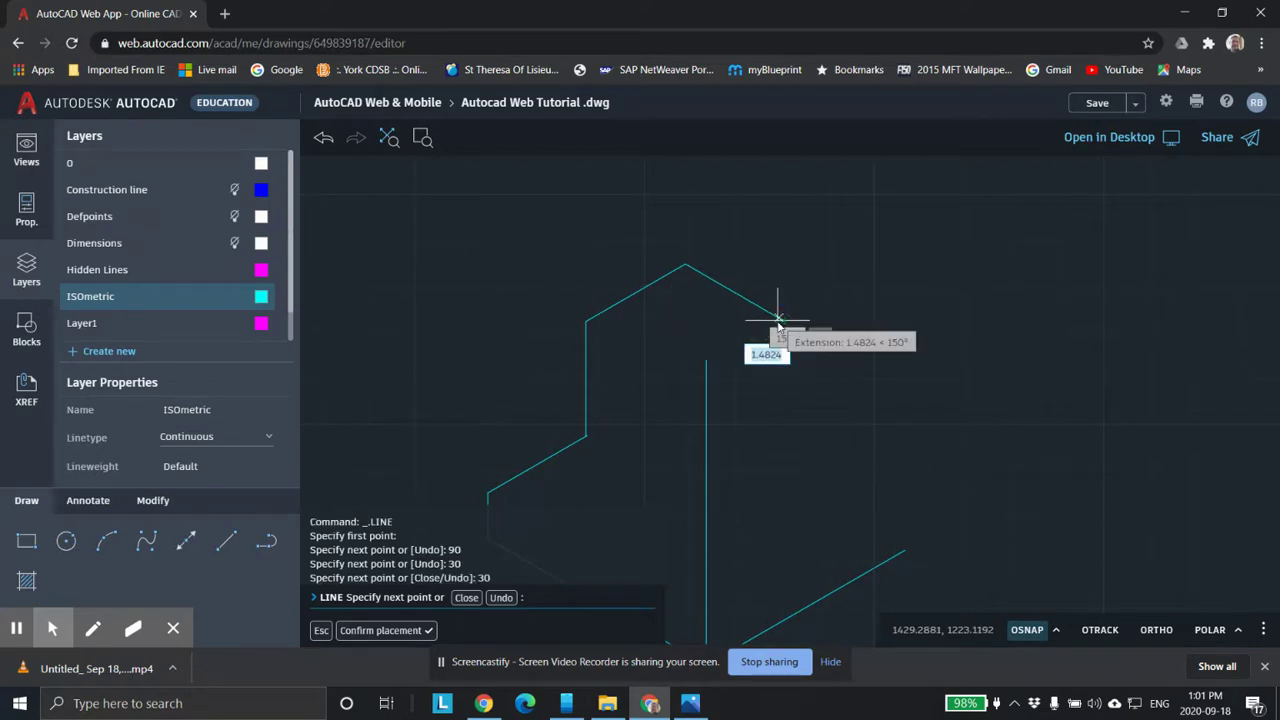
key("Escape")
key("Escape")
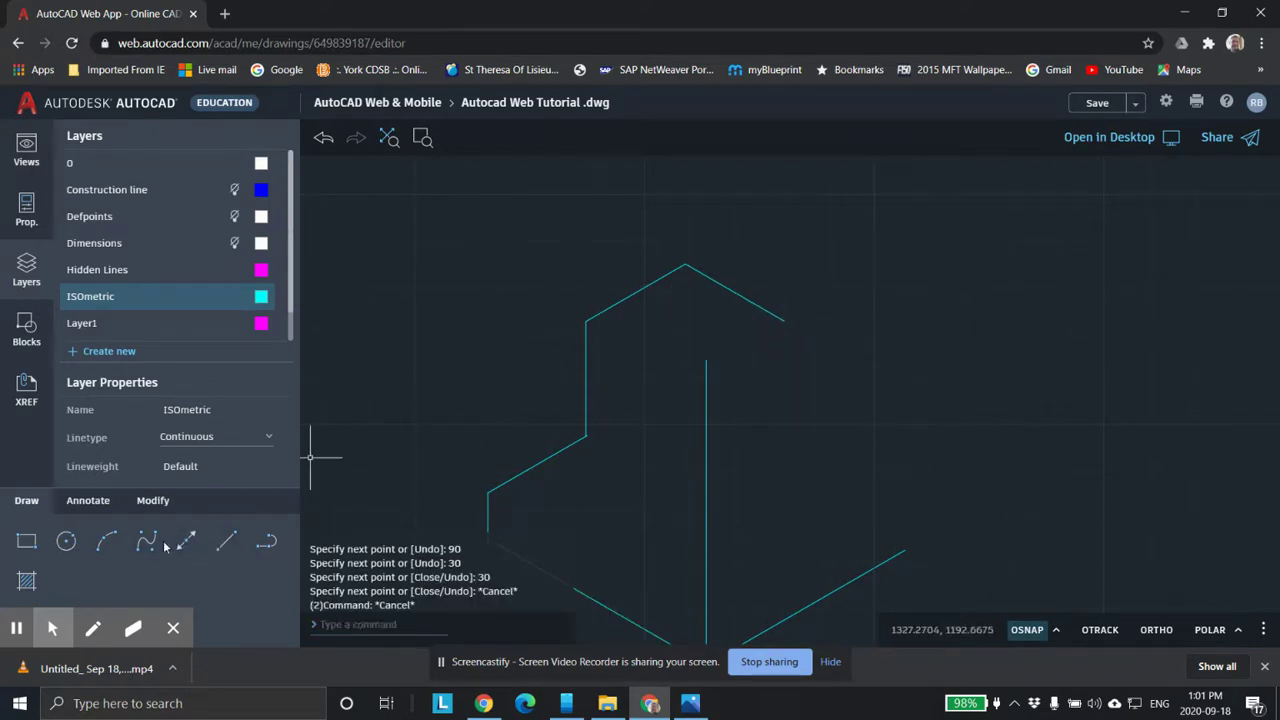
Draw a 25-unit edge at 30° from the top face's left corner.
left_click(226, 541)
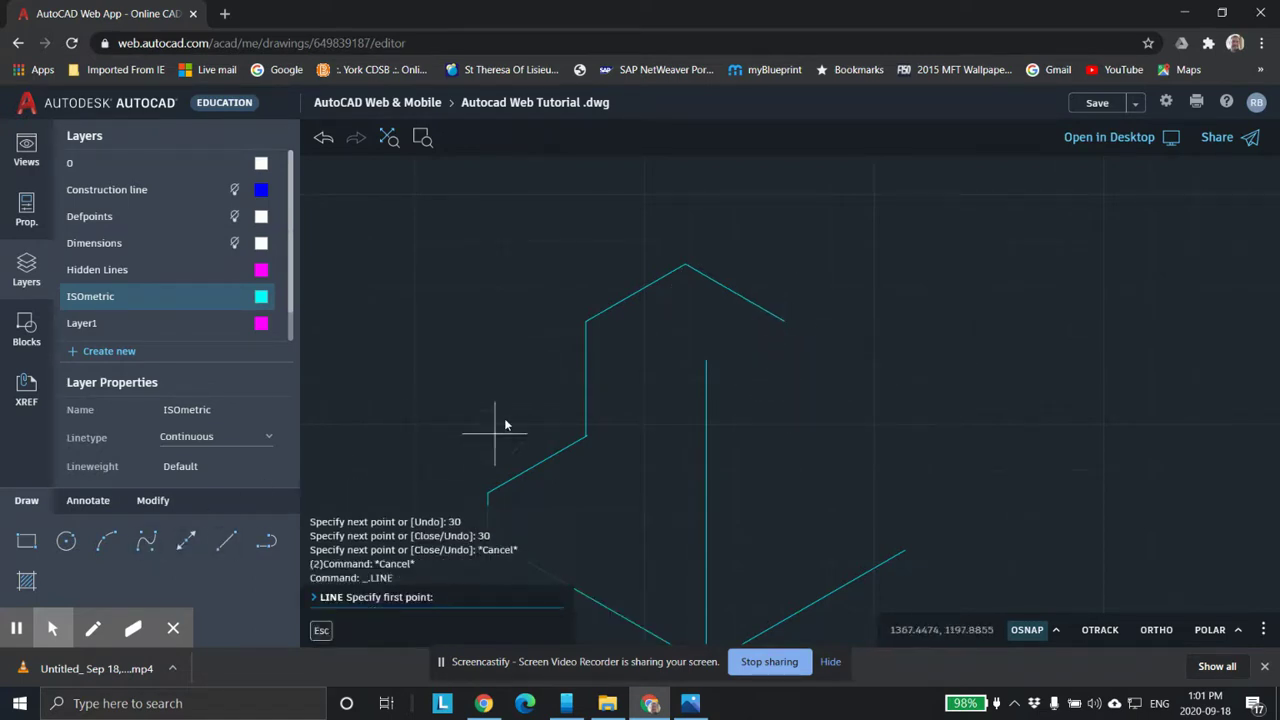
left_click(586, 327)
type("25")
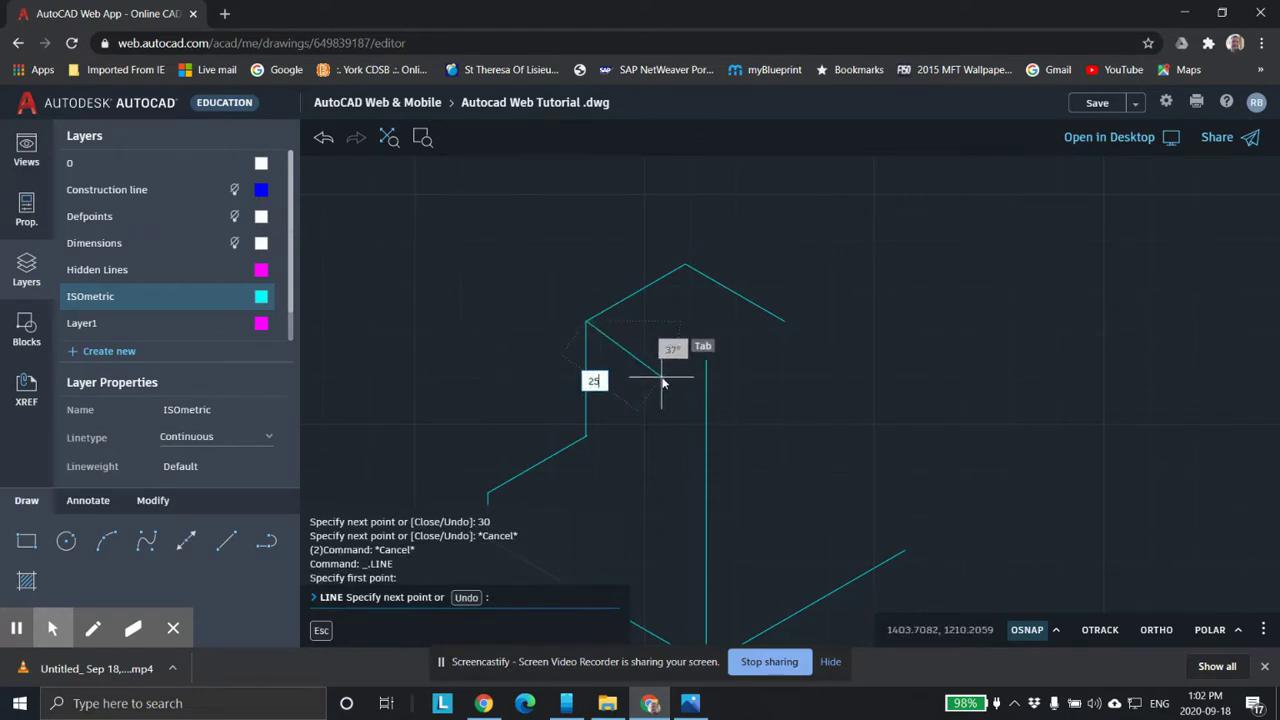
key("Tab")
key("Return")
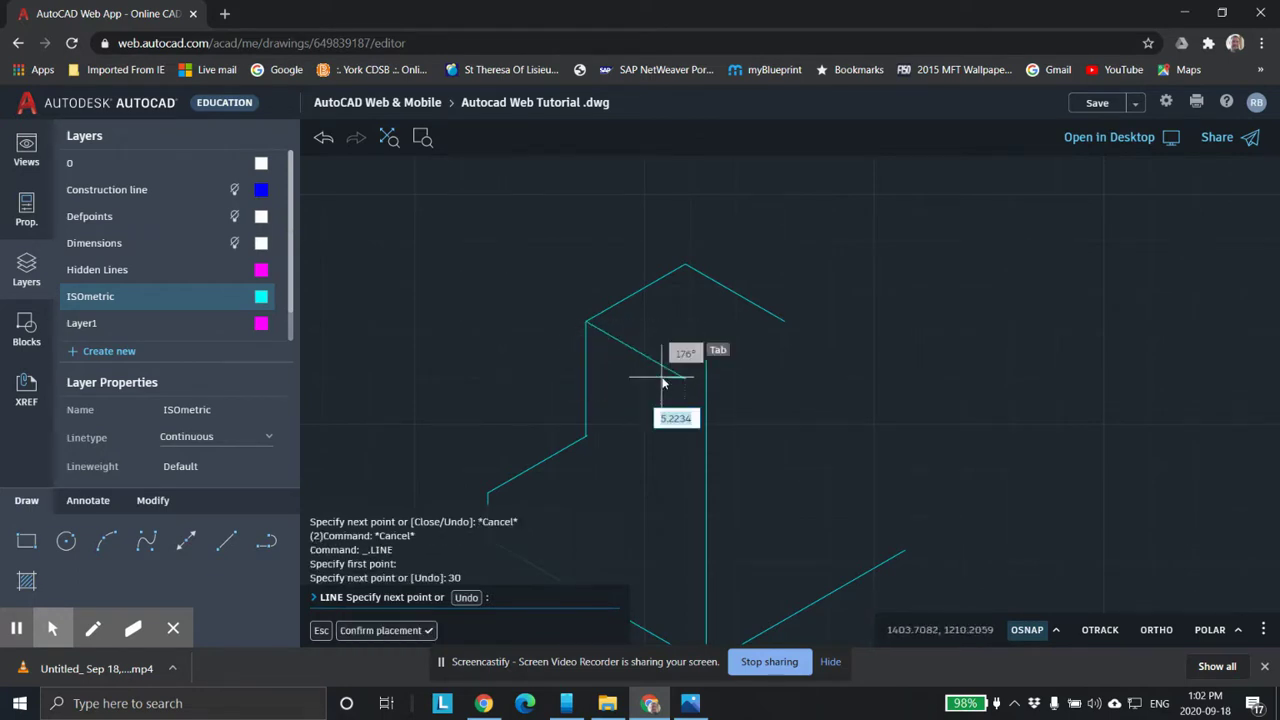
Draw a line from the top face's right corner down to the diamond's bottom corner.
left_click(228, 545)
left_click(785, 324)
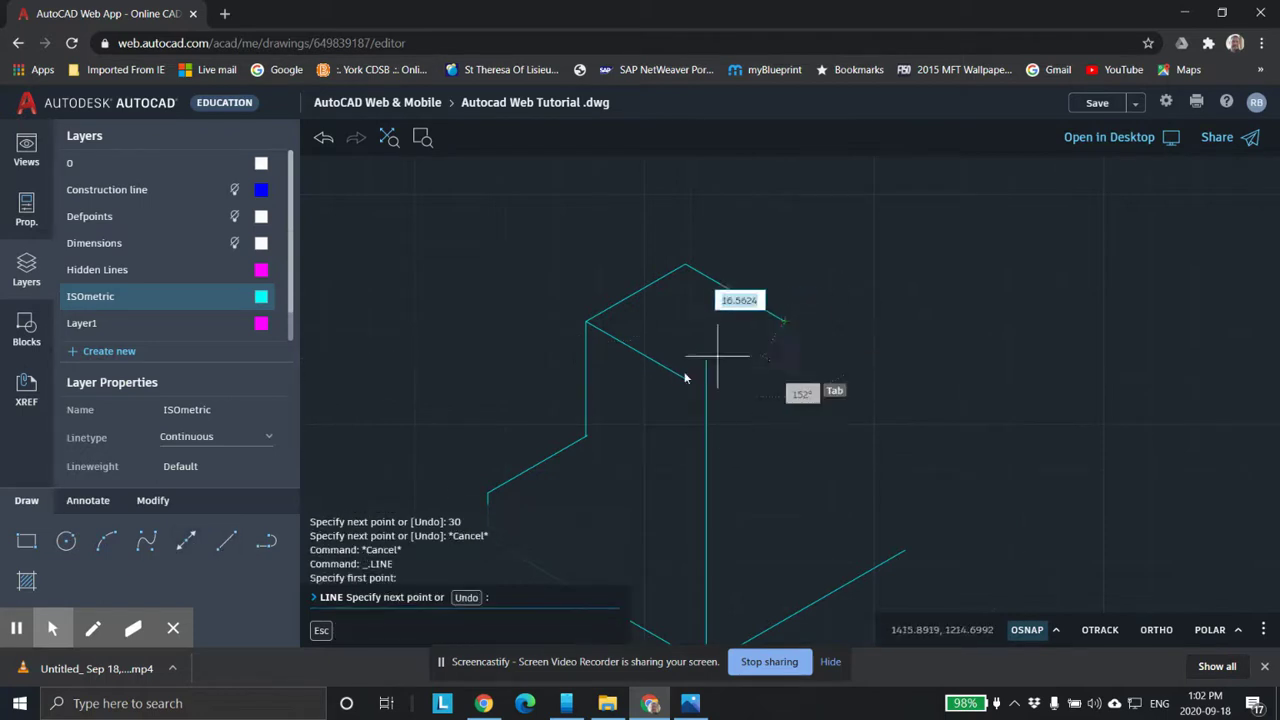
left_click(685, 379)
scroll(815, 375, "up", 5)
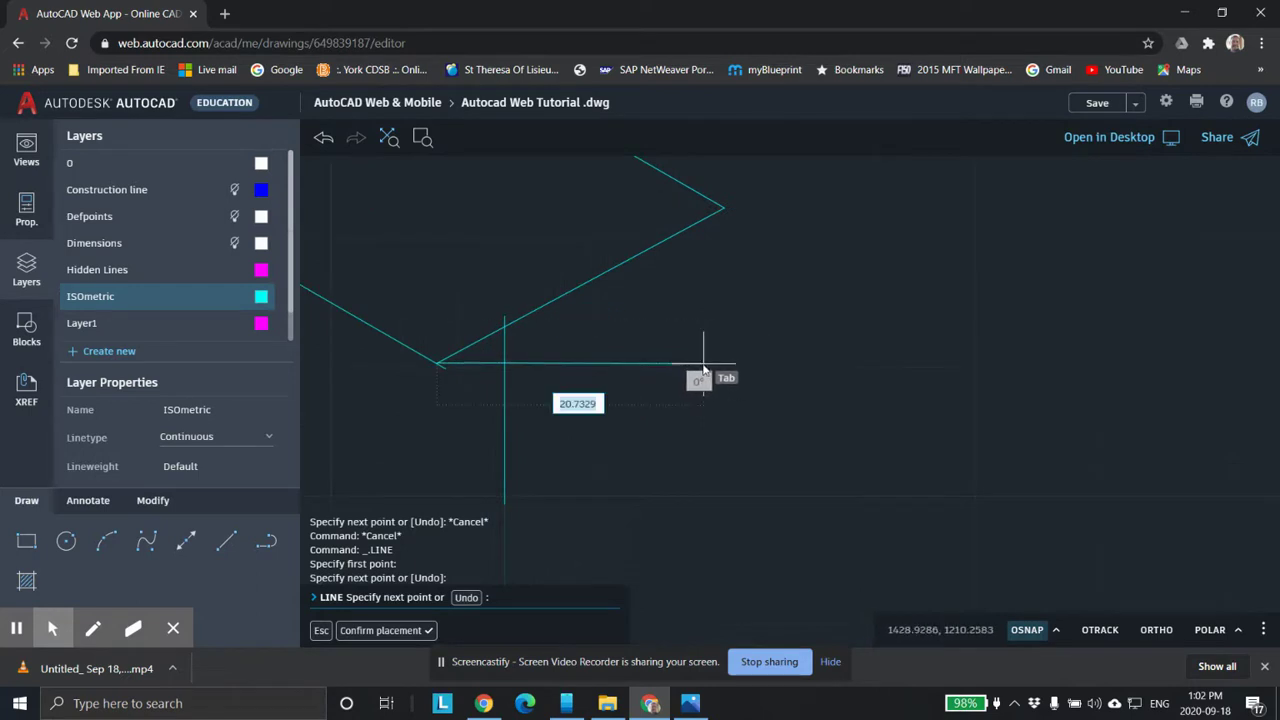
key("Escape")
key("Escape")
middle_click_drag(629, 349, 886, 434)
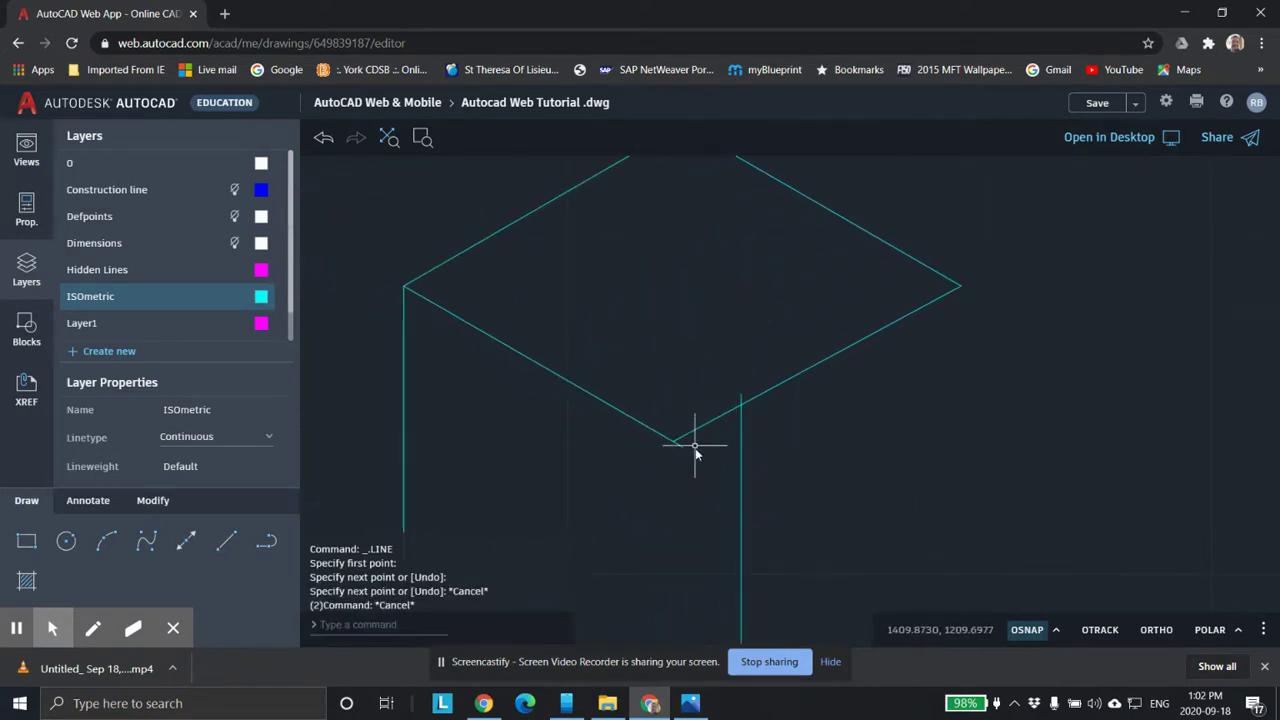
scroll(700, 440, "up", 3)
scroll(608, 423, "down", 3)
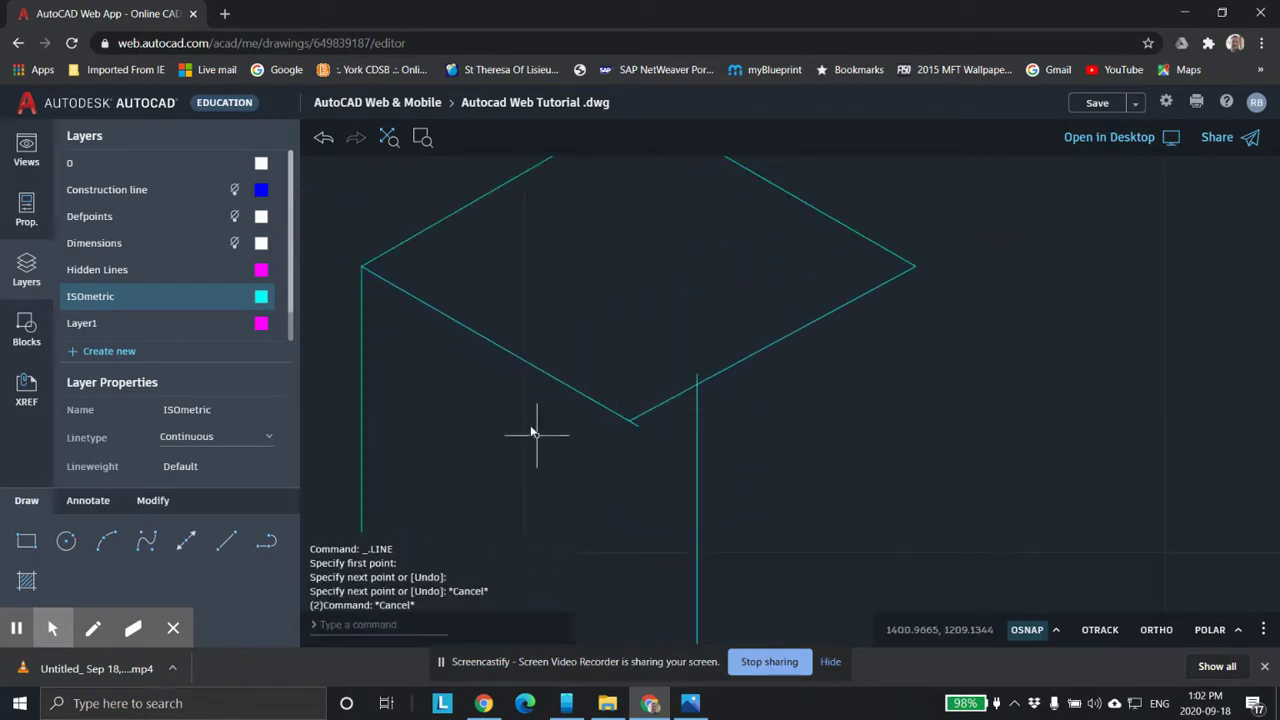
left_click(152, 503)
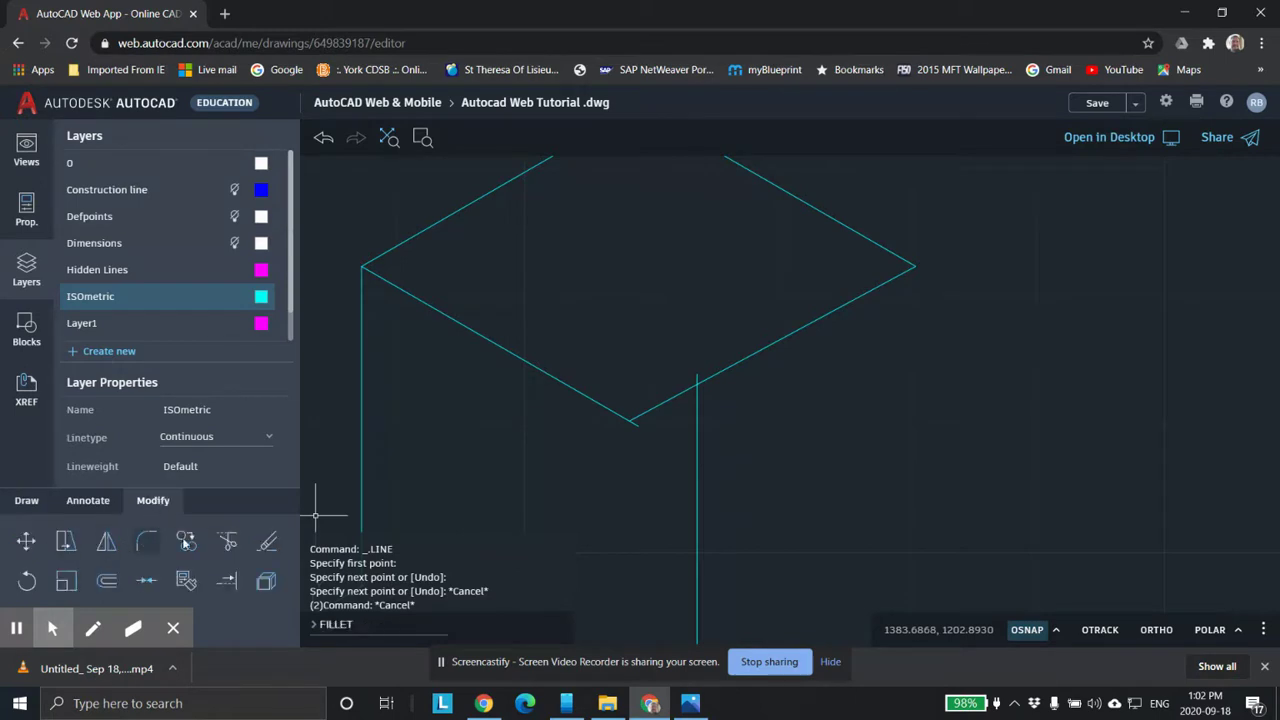
left_click(87, 502)
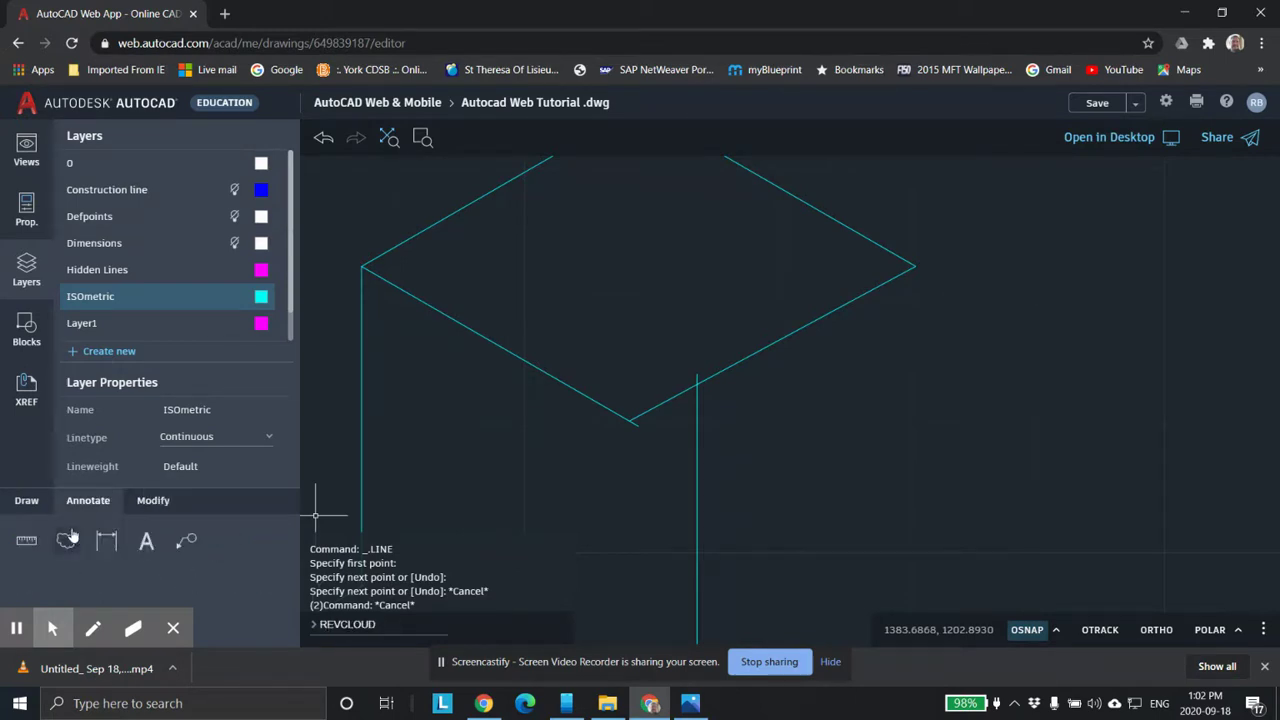
left_click(106, 541)
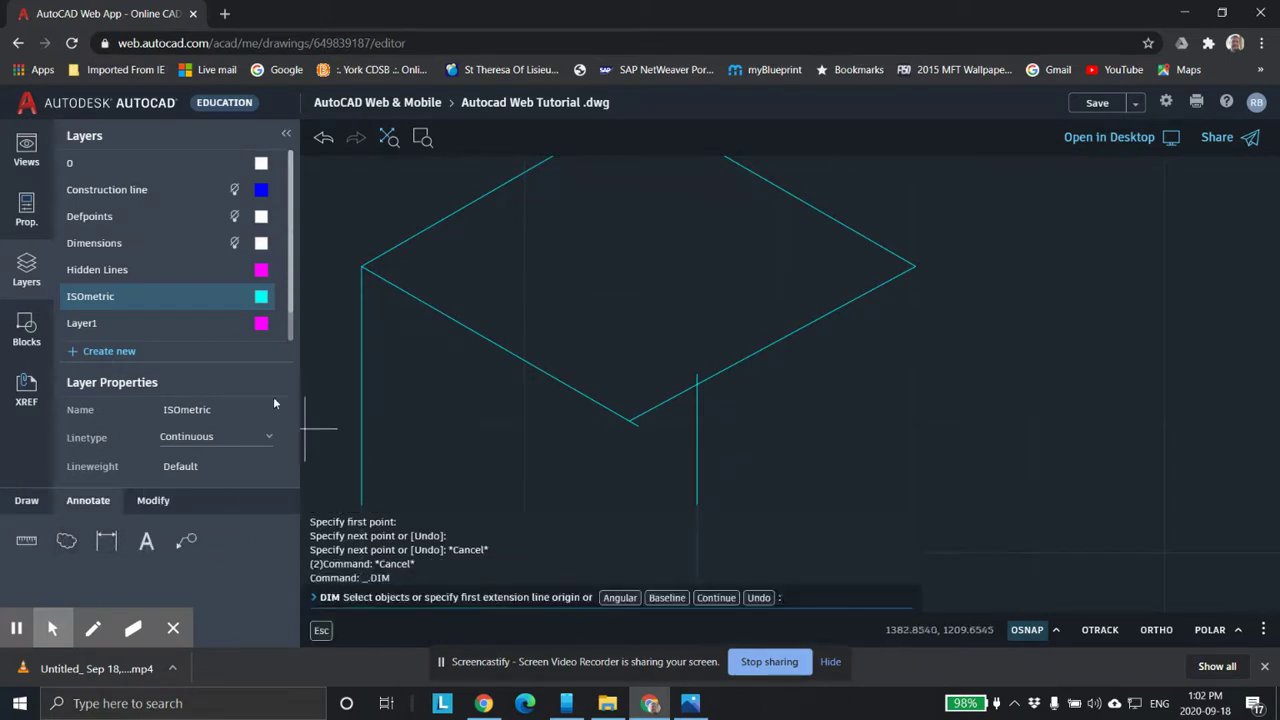
left_click(360, 268)
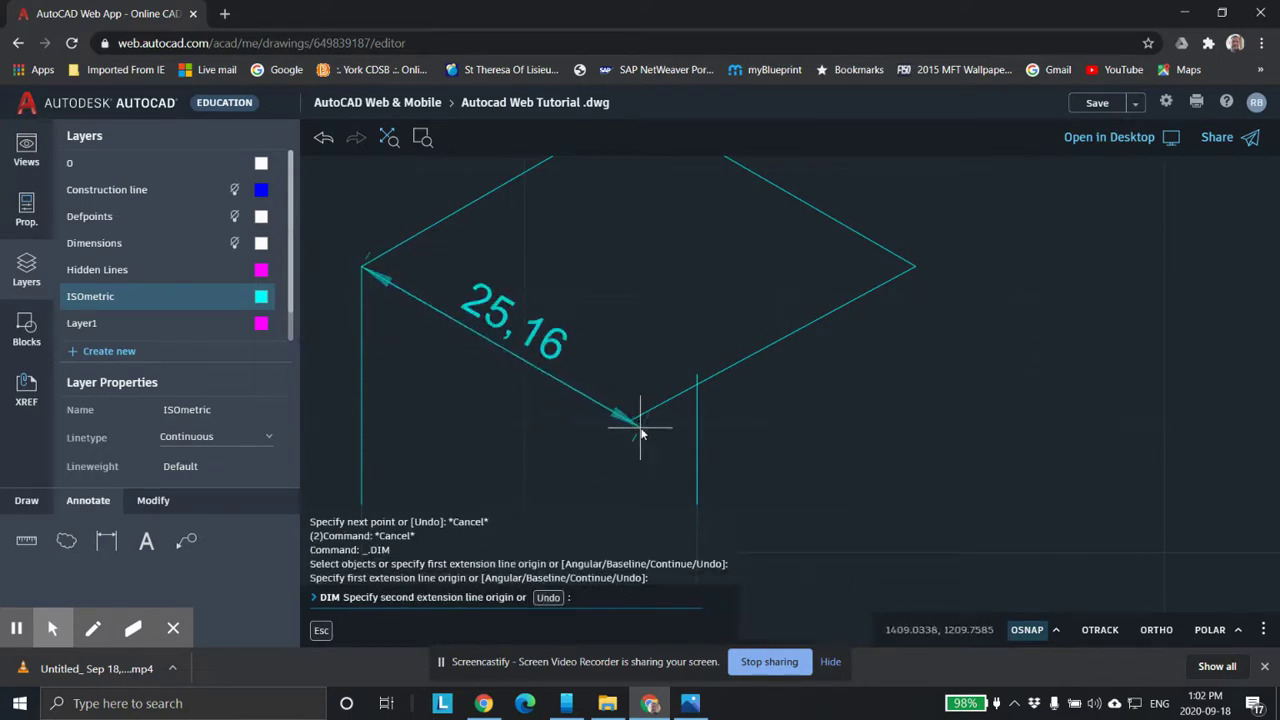
scroll(641, 430, "up", 3)
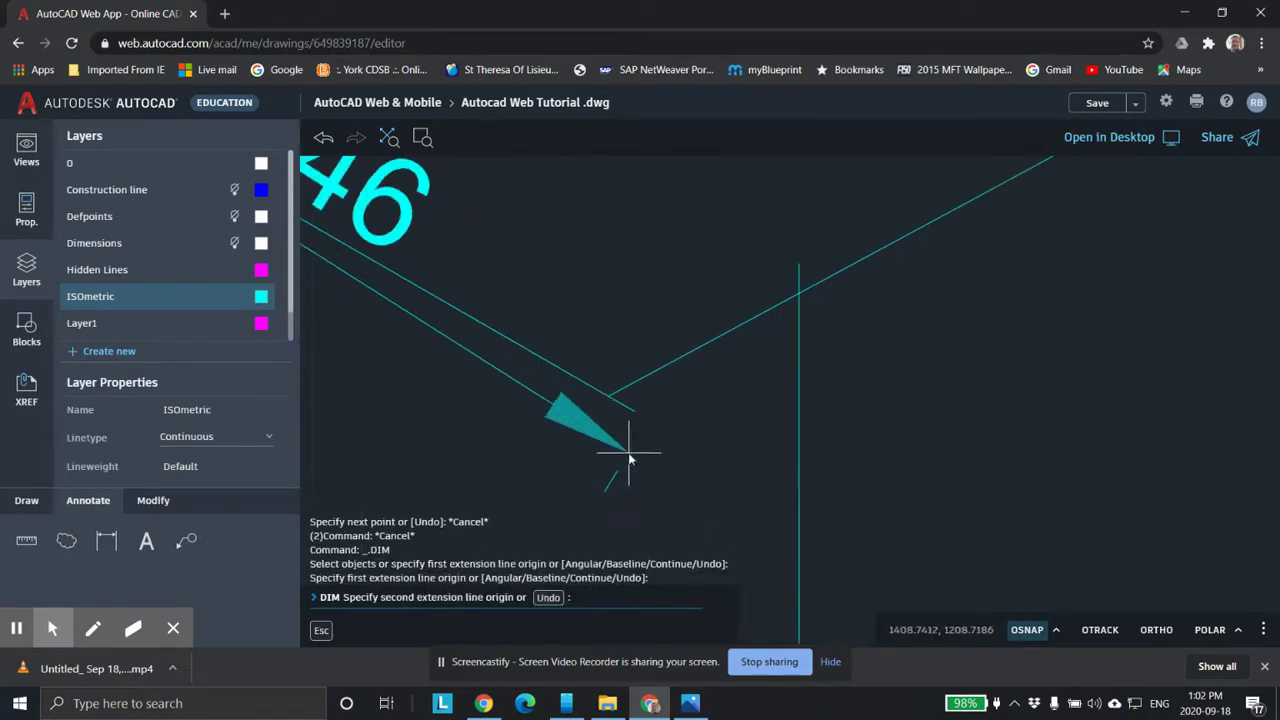
key("Escape")
scroll(629, 460, "down", 5)
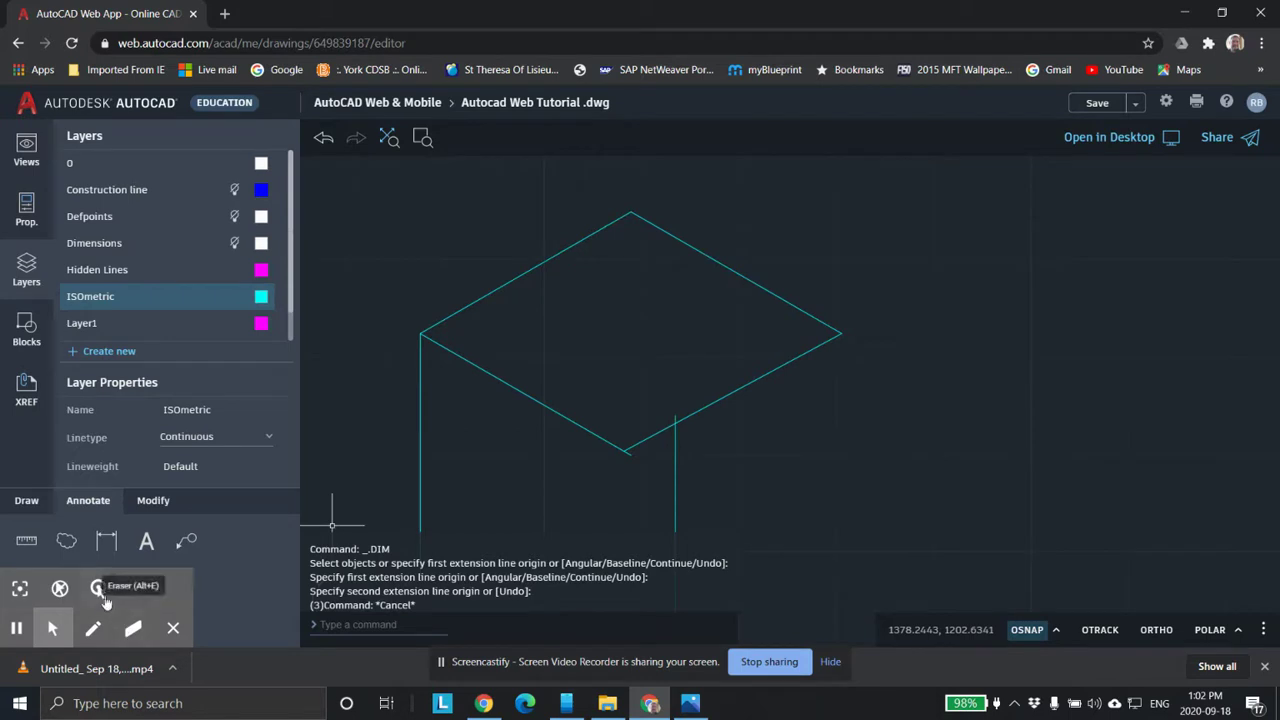
left_click(153, 500)
left_click(267, 543)
left_click(228, 544)
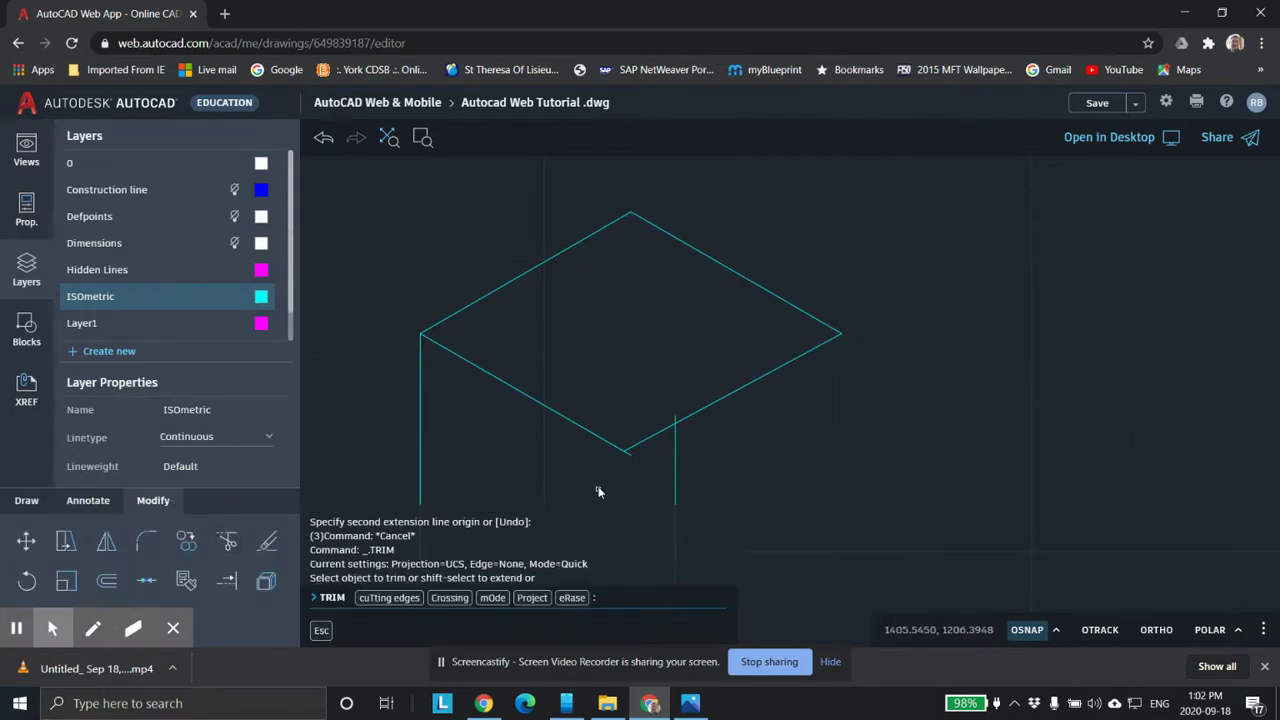
left_click(632, 459)
scroll(644, 467, "down", 3)
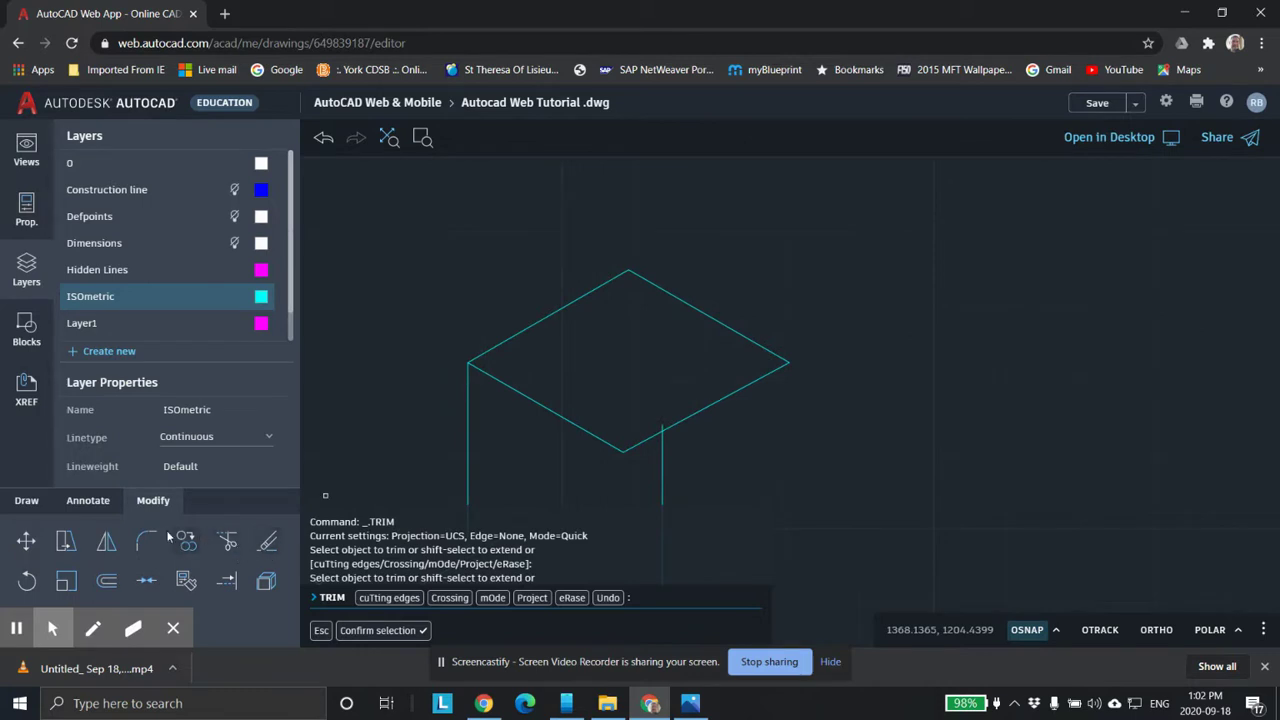
left_click(95, 503)
left_click(105, 541)
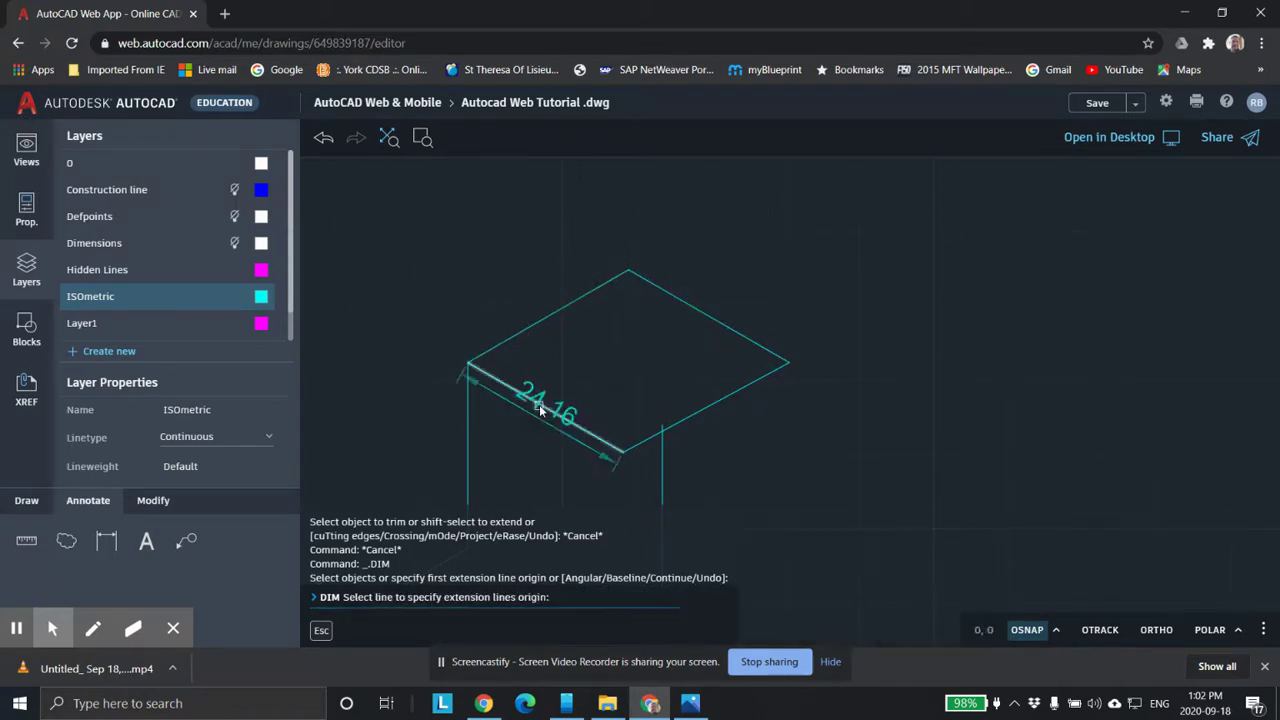
Cancel the pending dimension and delete the top face's two lower edges.
key("Escape")
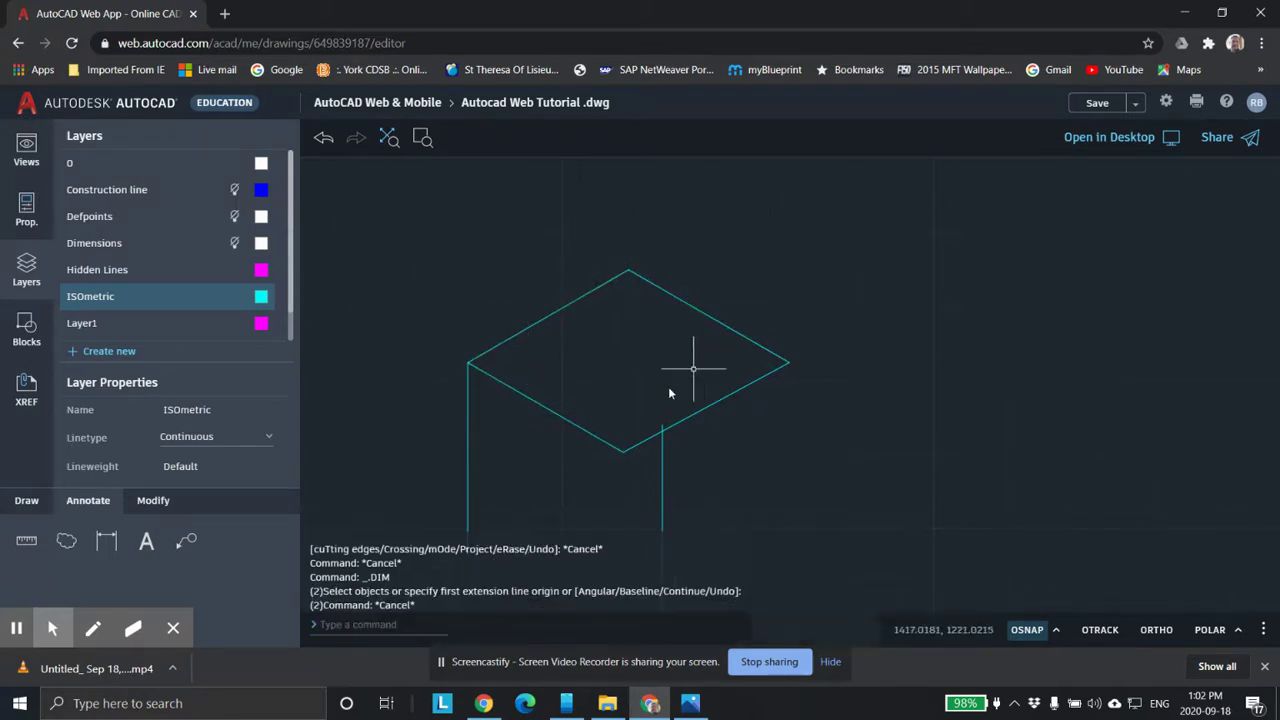
left_click(677, 423)
key("Delete")
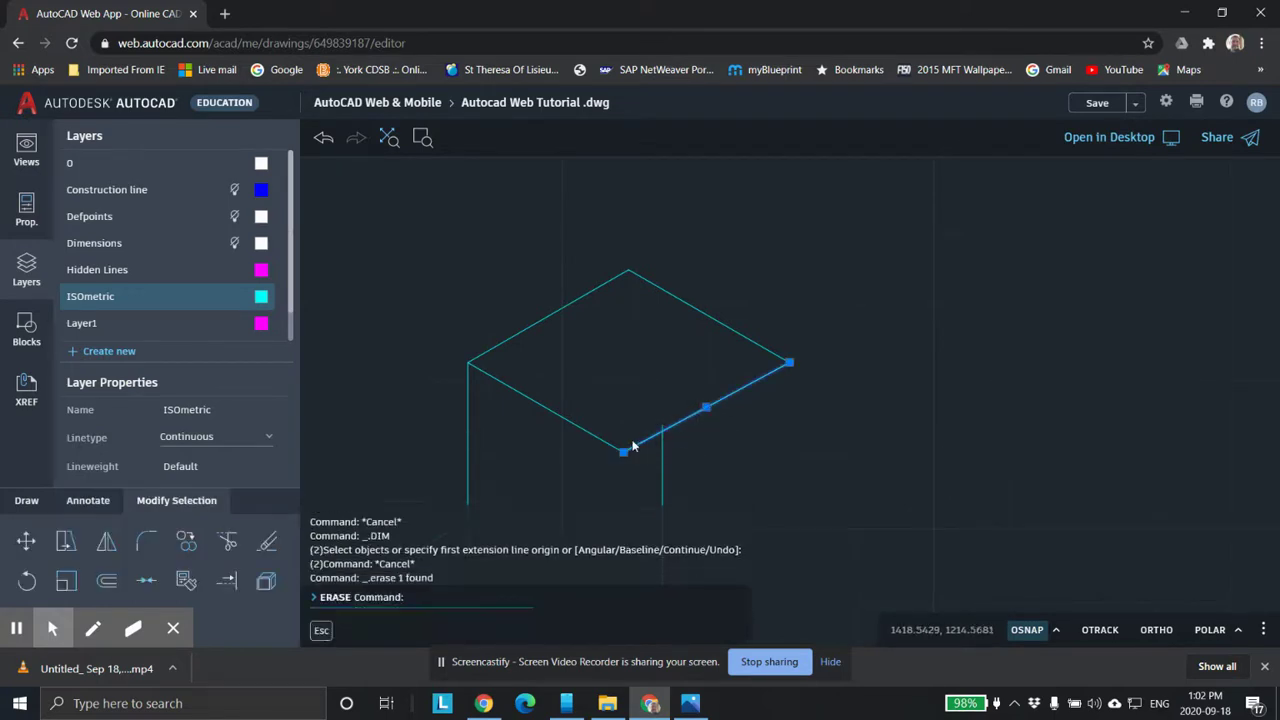
left_click(602, 440)
key("Delete")
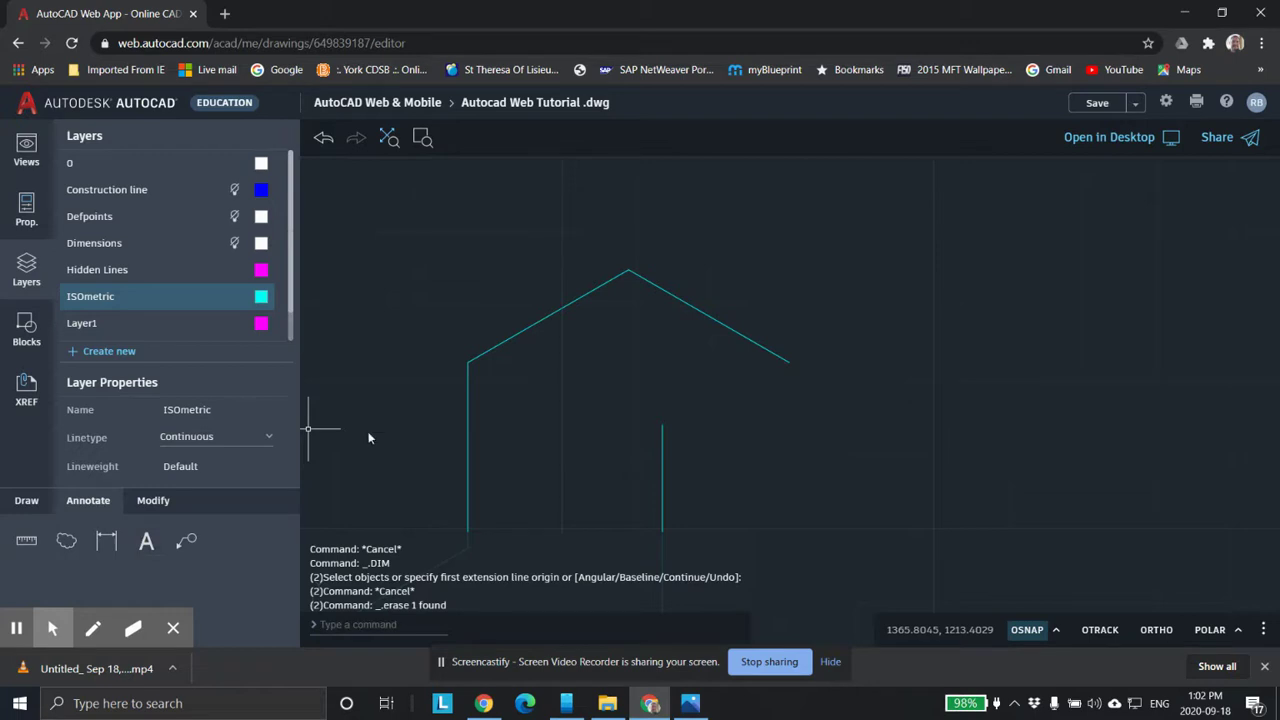
Redraw the lower edges from the left corner at 30° through to the diamond's right corner.
left_click(38, 505)
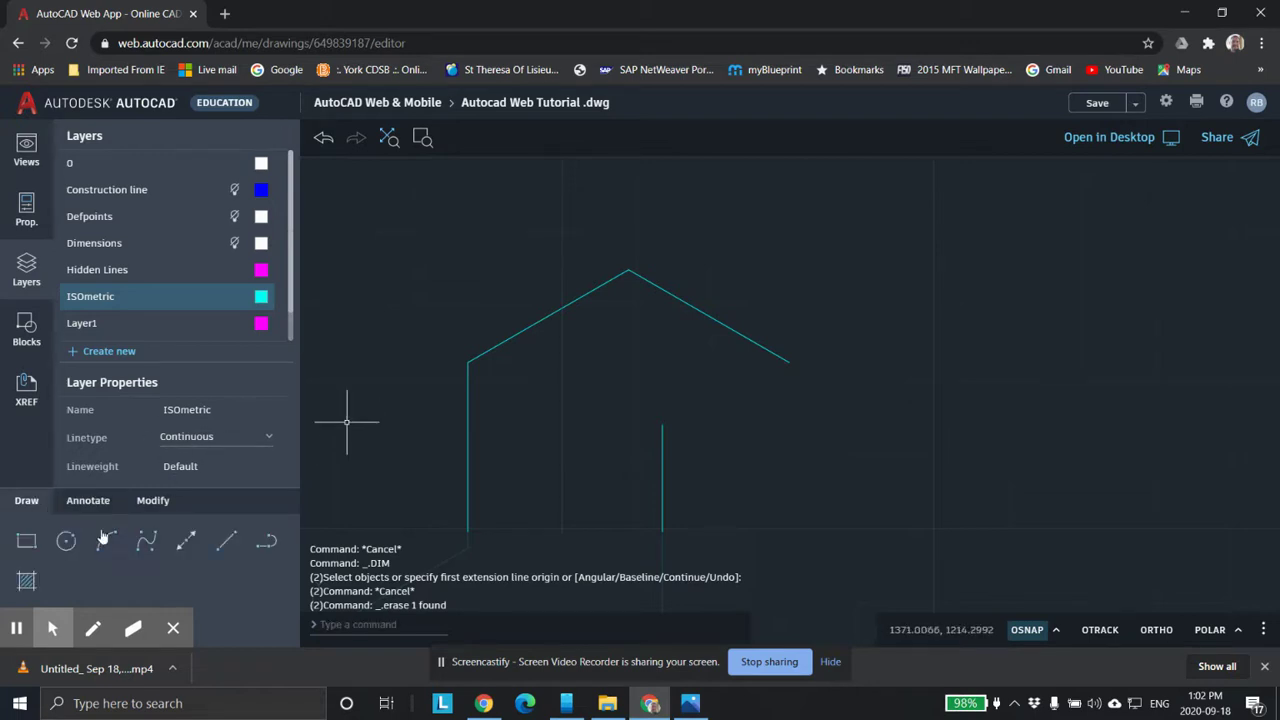
left_click(226, 541)
left_click(465, 363)
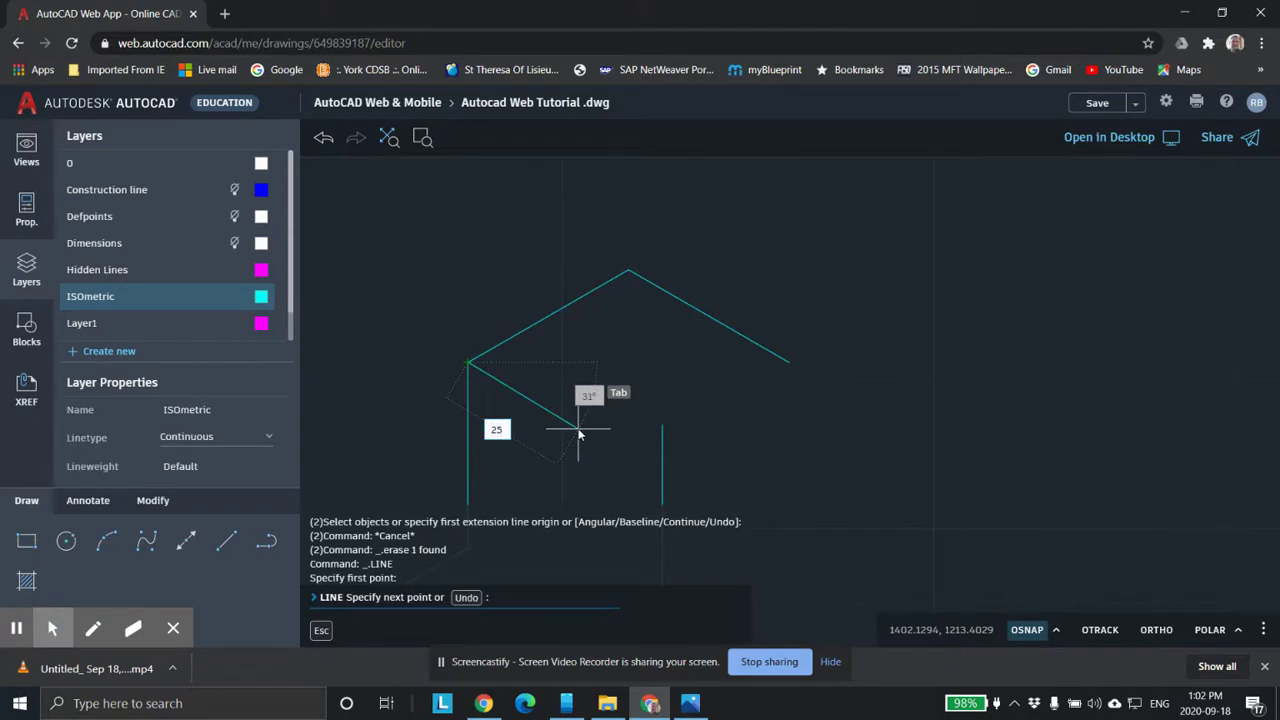
key("Tab")
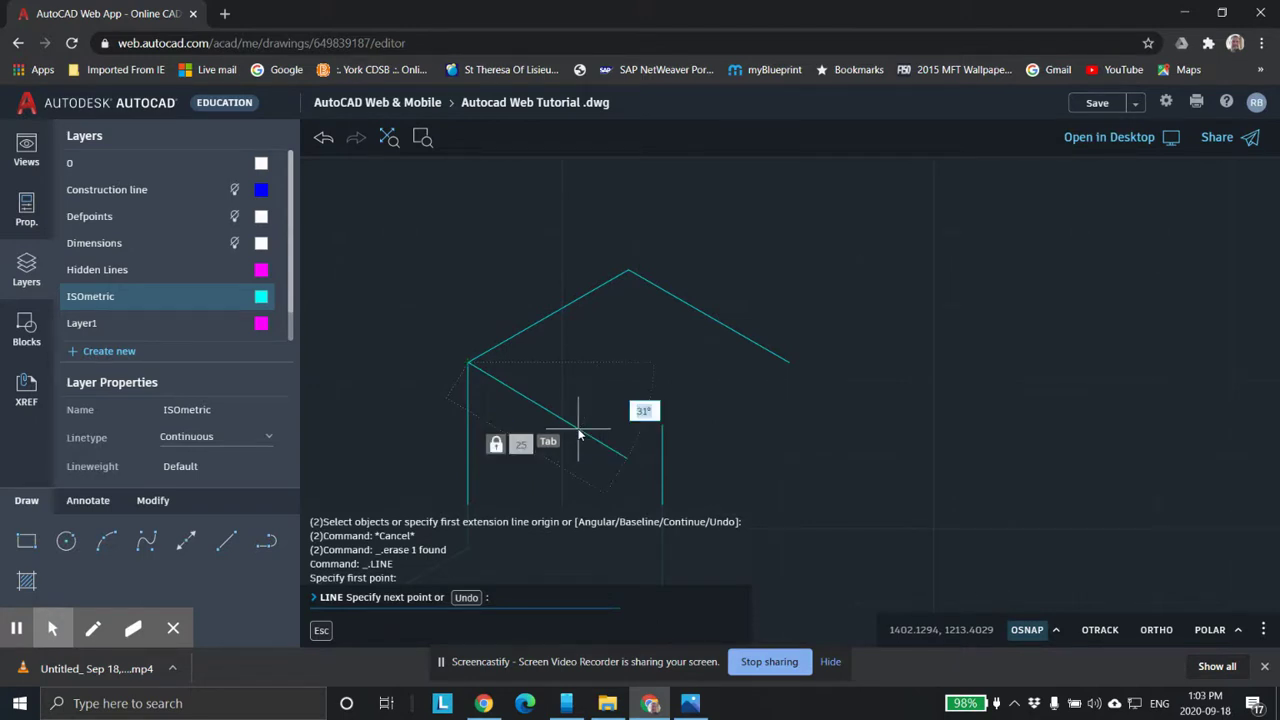
type("30")
key("Return")
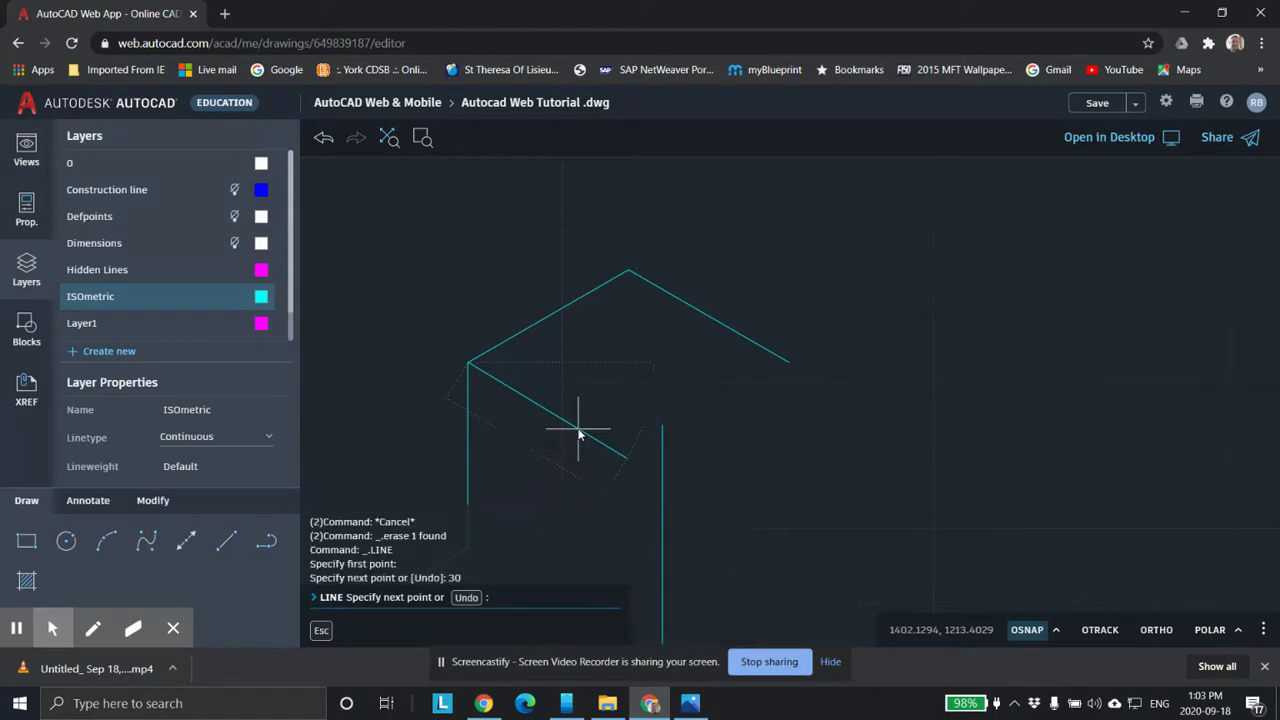
left_click(790, 365)
key("Escape")
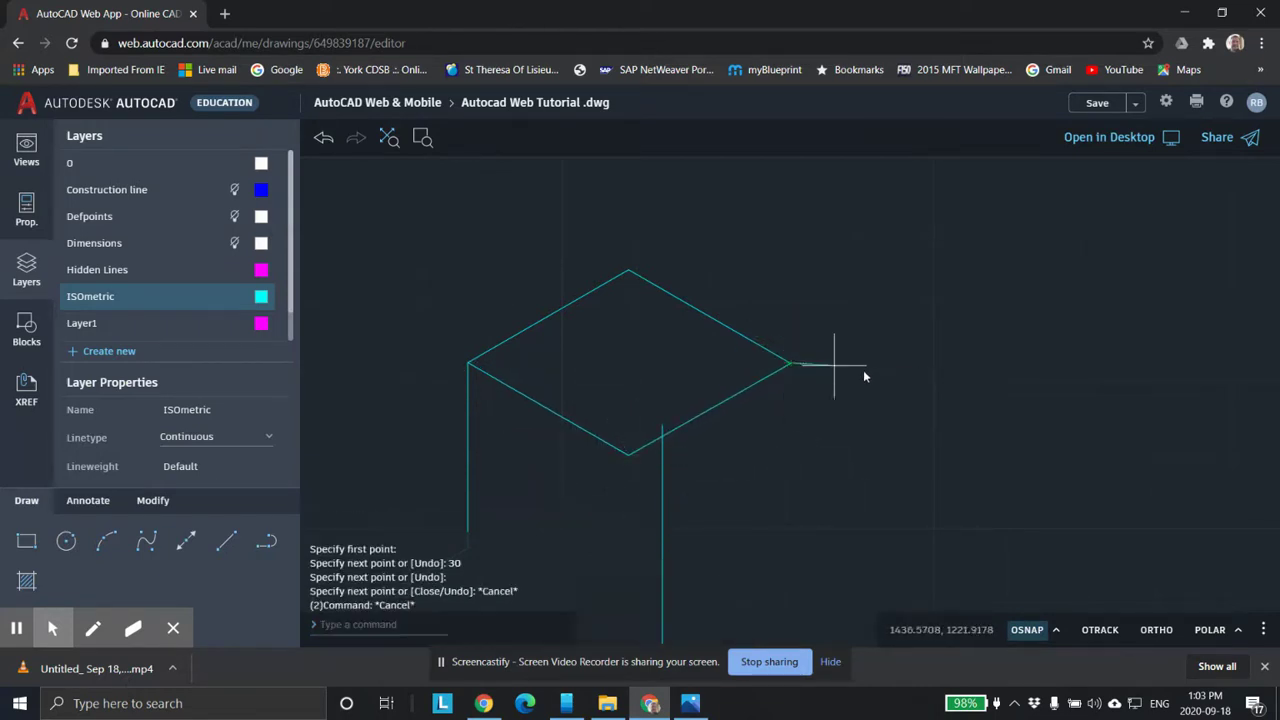
scroll(844, 459, "down", 3)
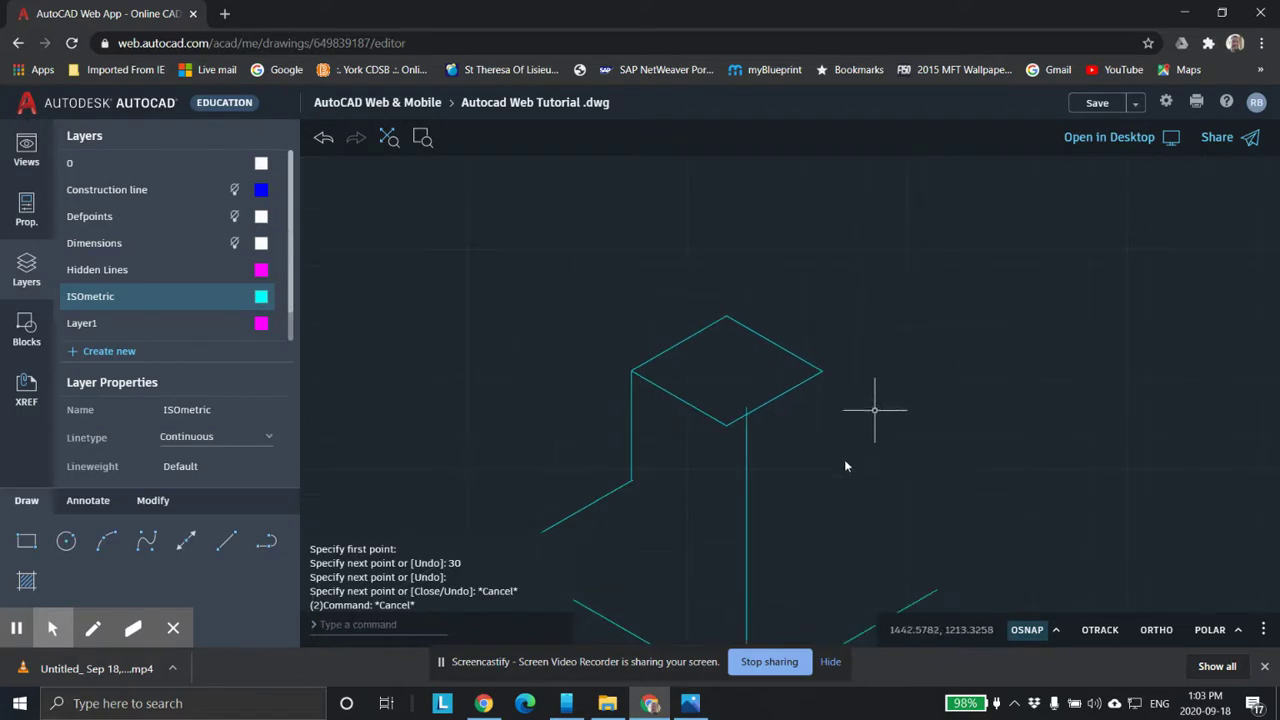
Draw a 25-unit edge at 30° from the step's back corner, then a vertical edge to the box corner.
left_click(226, 541)
left_click(627, 385)
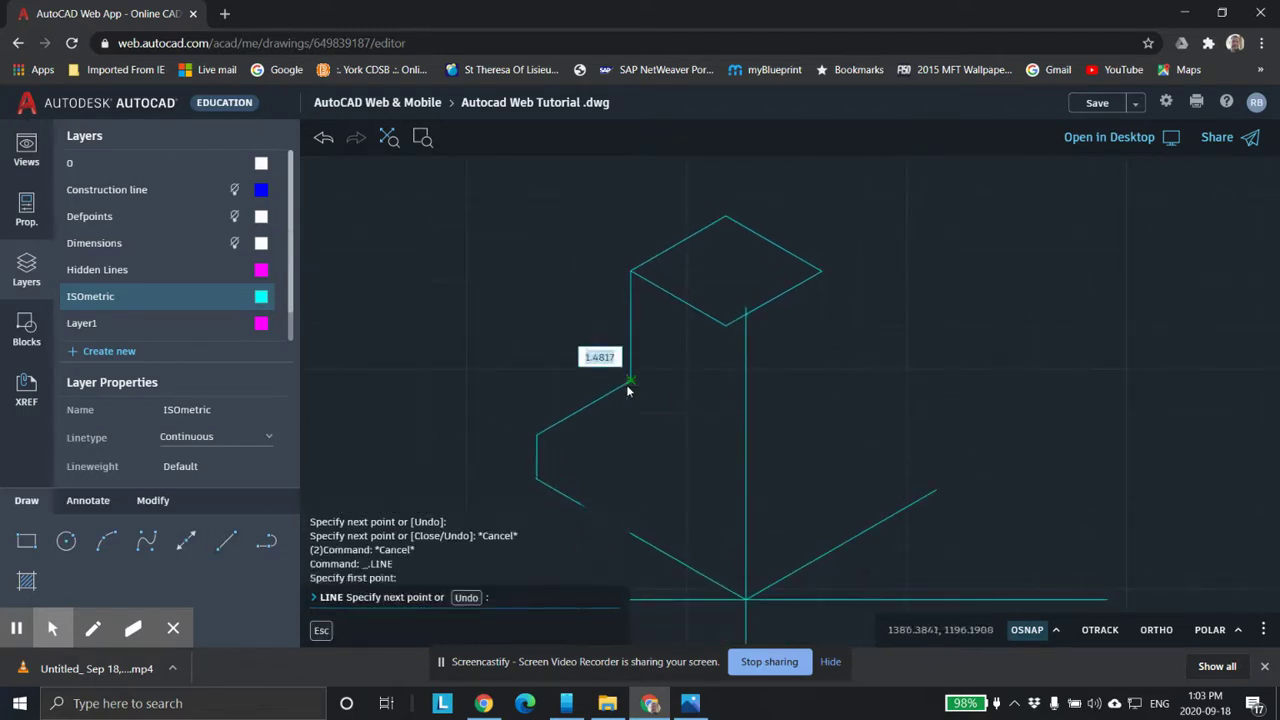
key("alt+Tab")
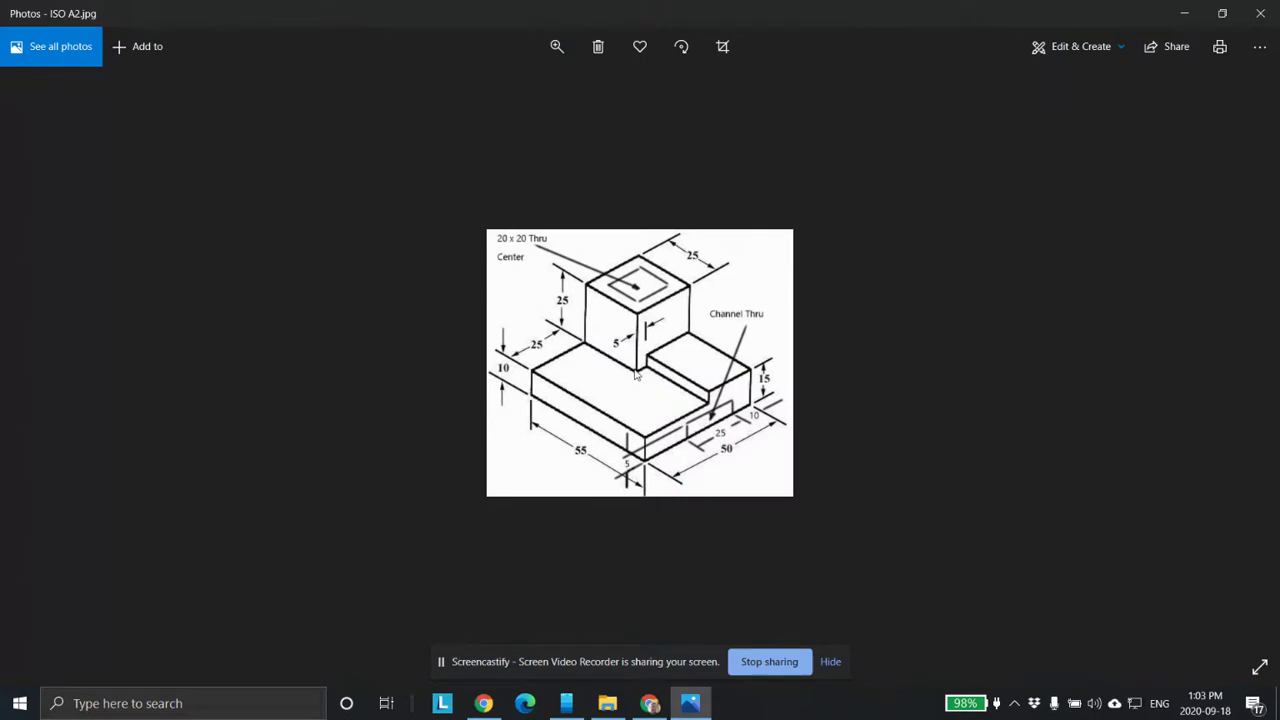
key("alt+Tab")
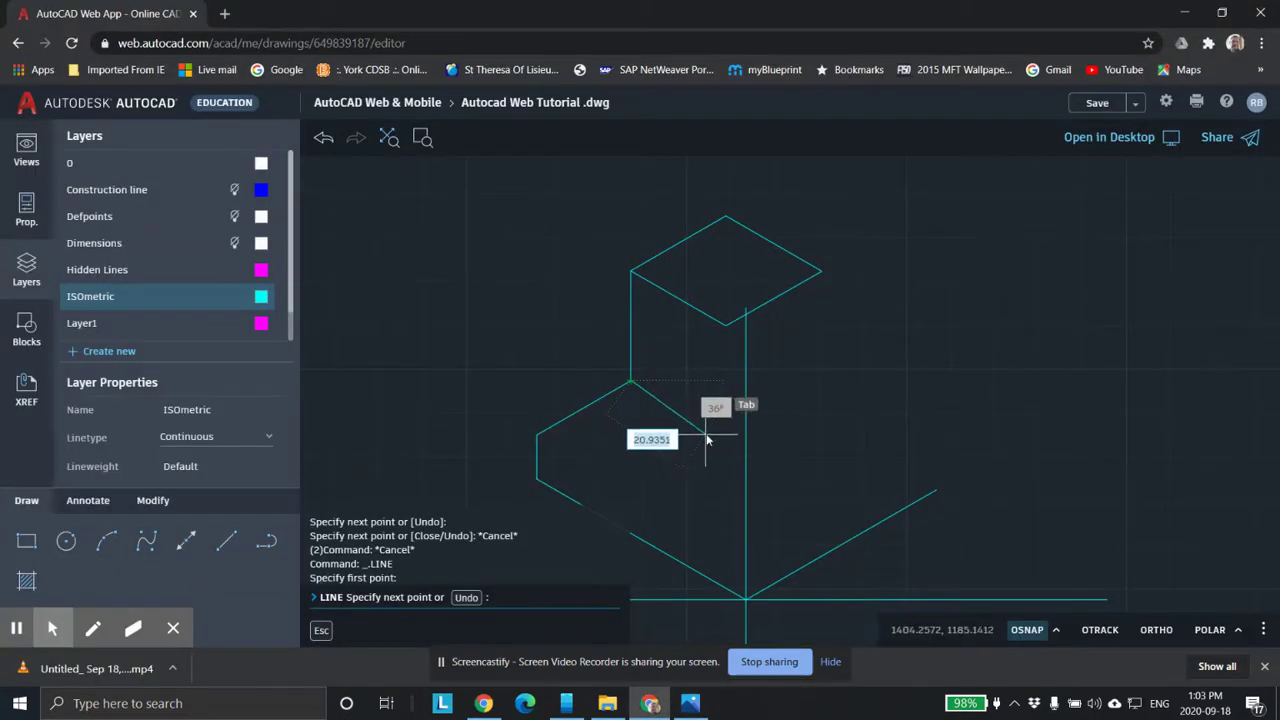
type("25")
key("Tab")
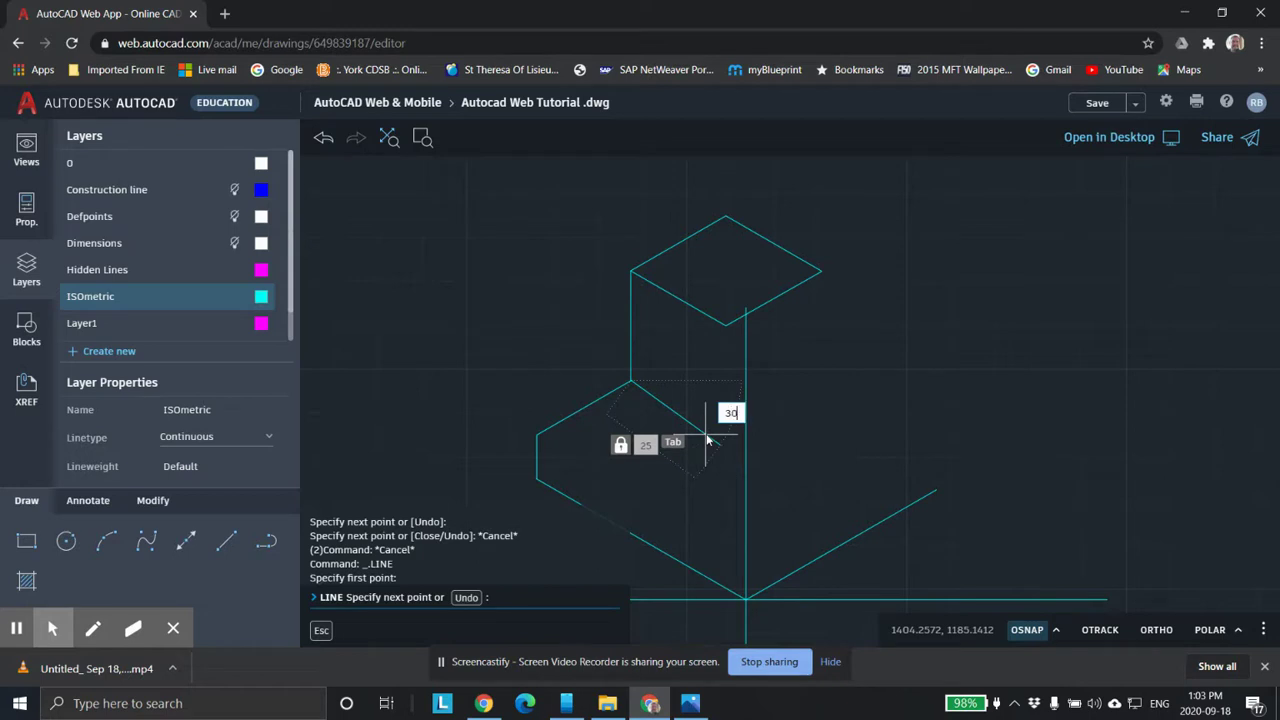
type("30")
key("Return")
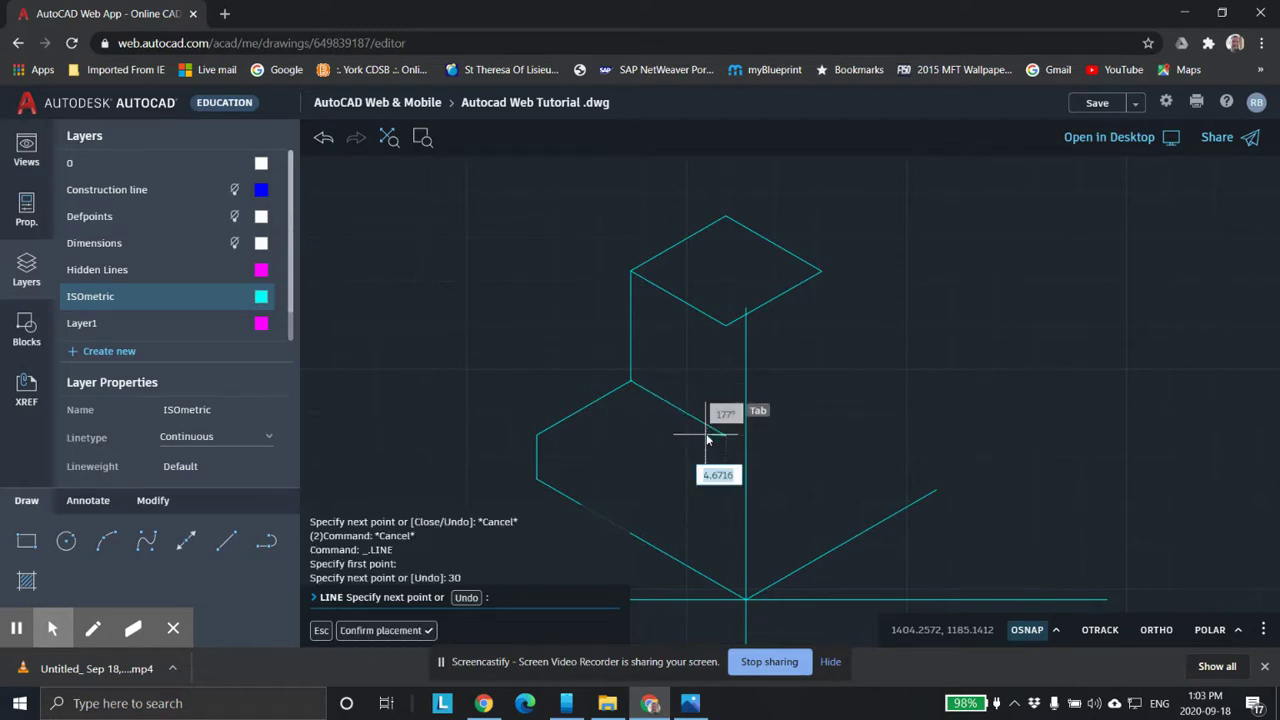
left_click(728, 326)
key("Escape")
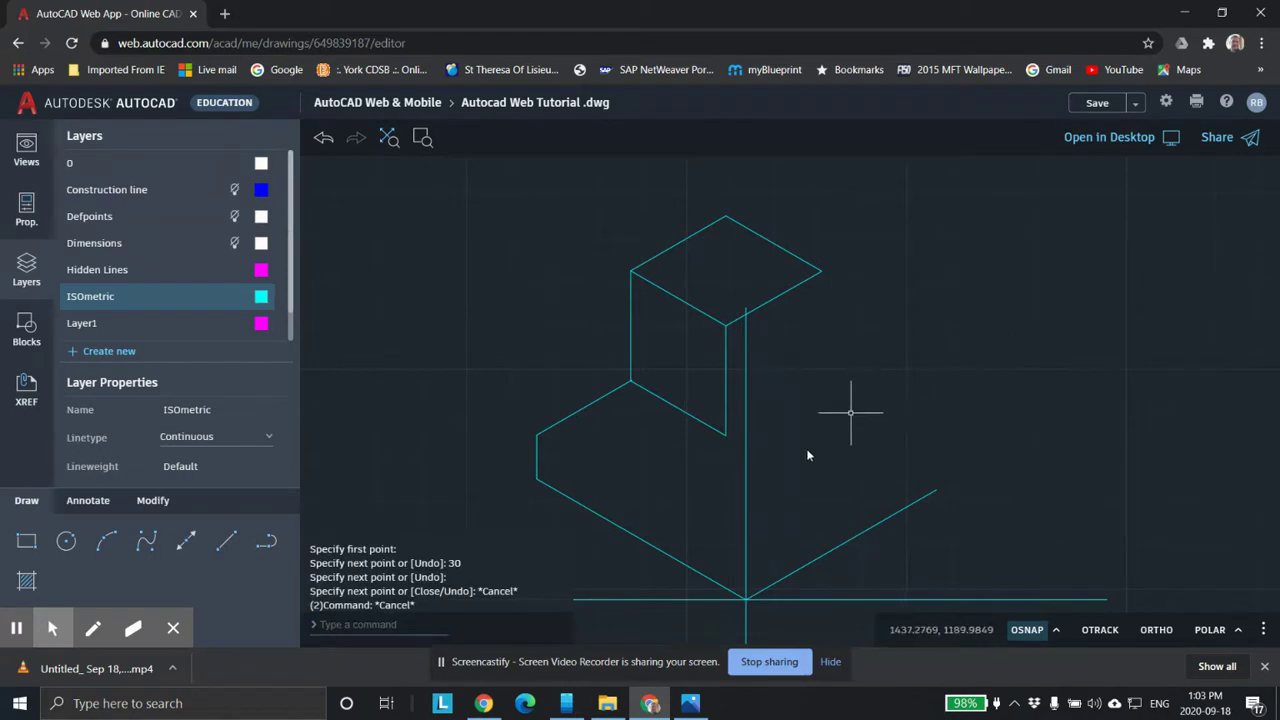
scroll(745, 487, "down", 3)
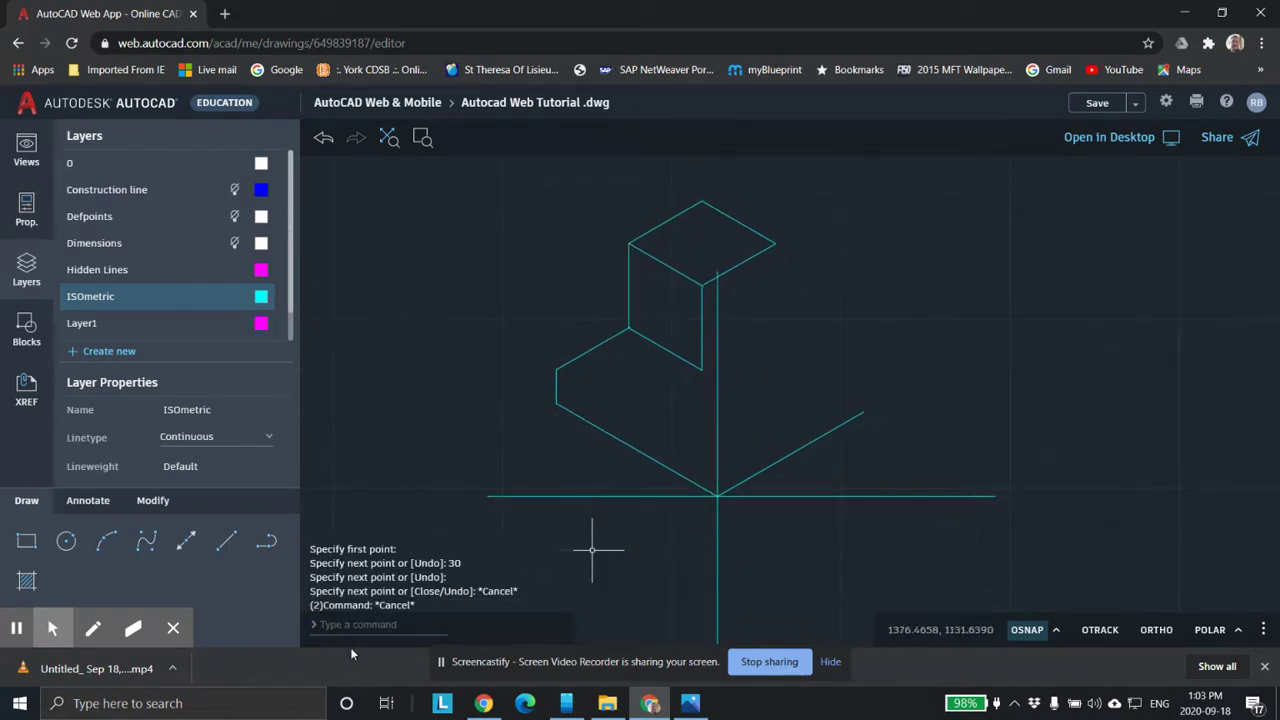
key("alt+Tab")
key("alt+Tab")
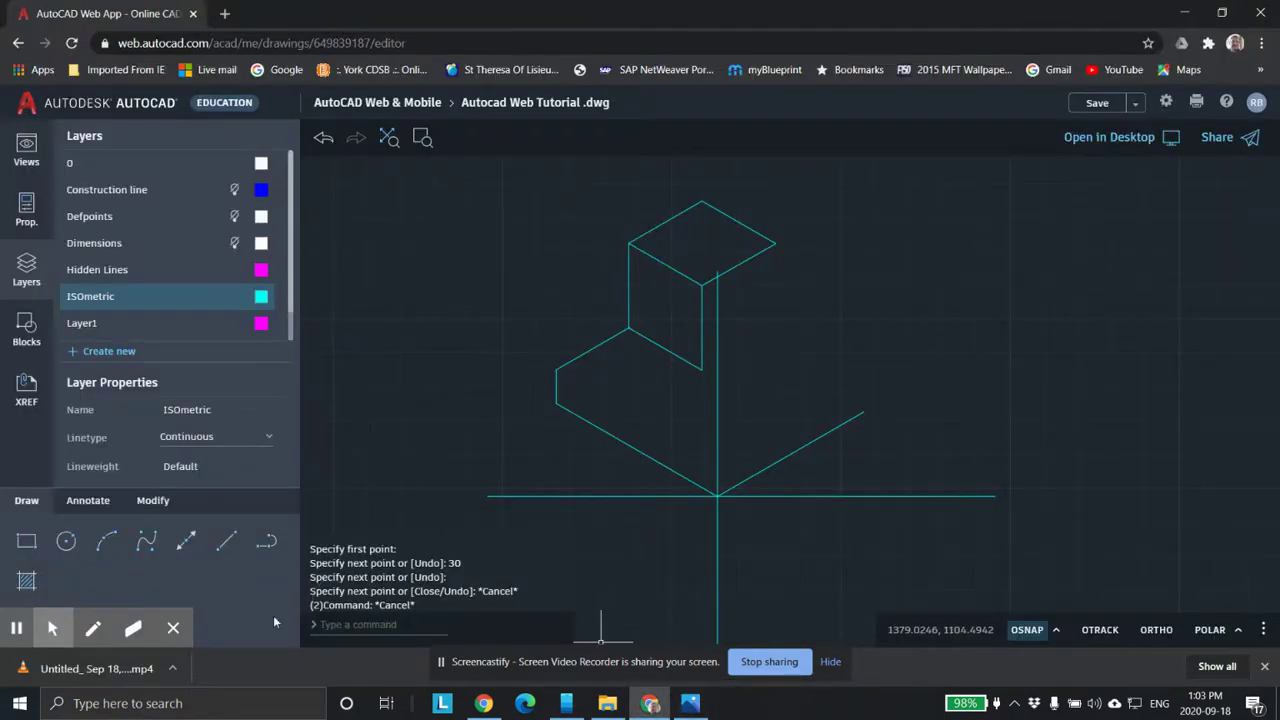
Draw the 55-unit front-left base edge at 30° from the base's left corner.
left_click(228, 543)
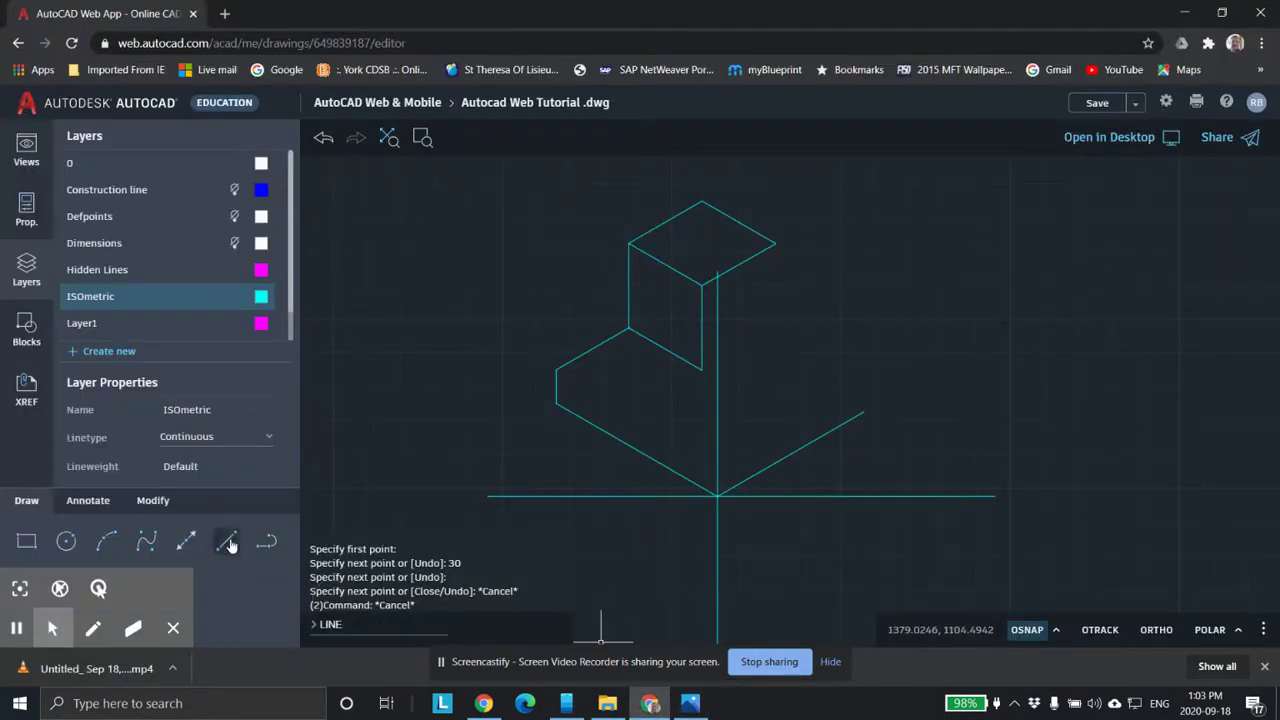
left_click(557, 370)
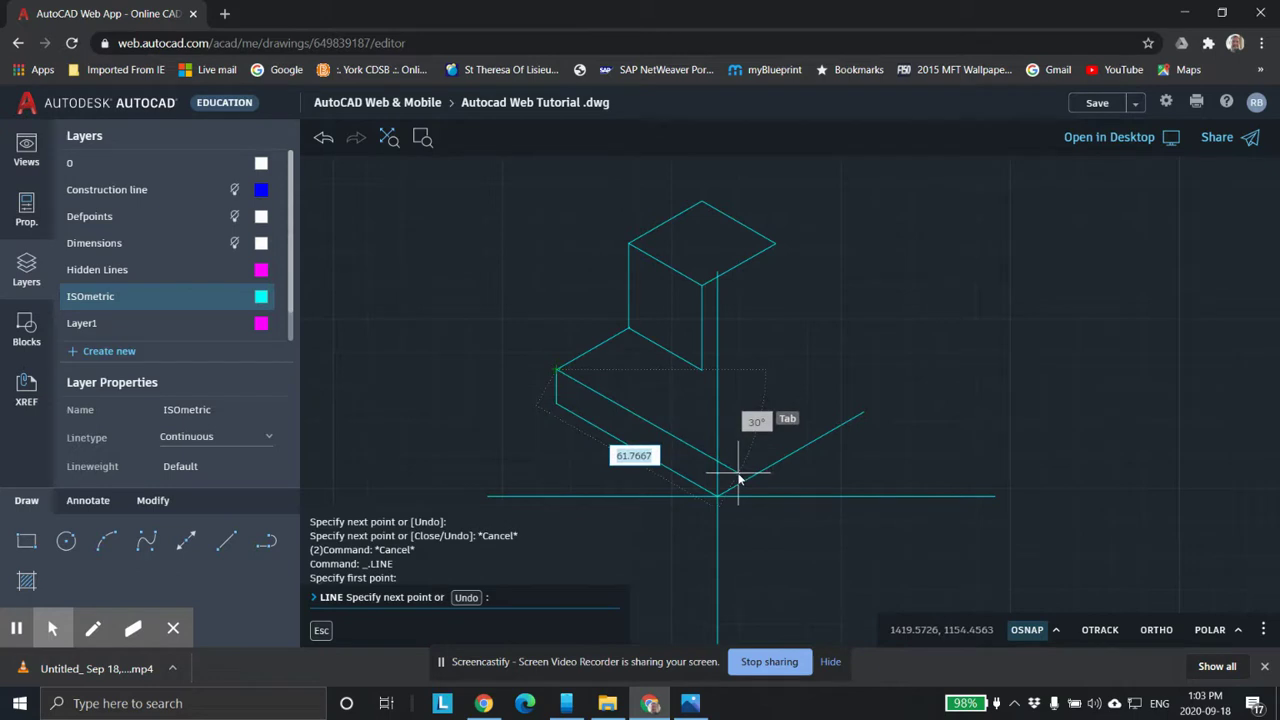
type("55")
key("Tab")
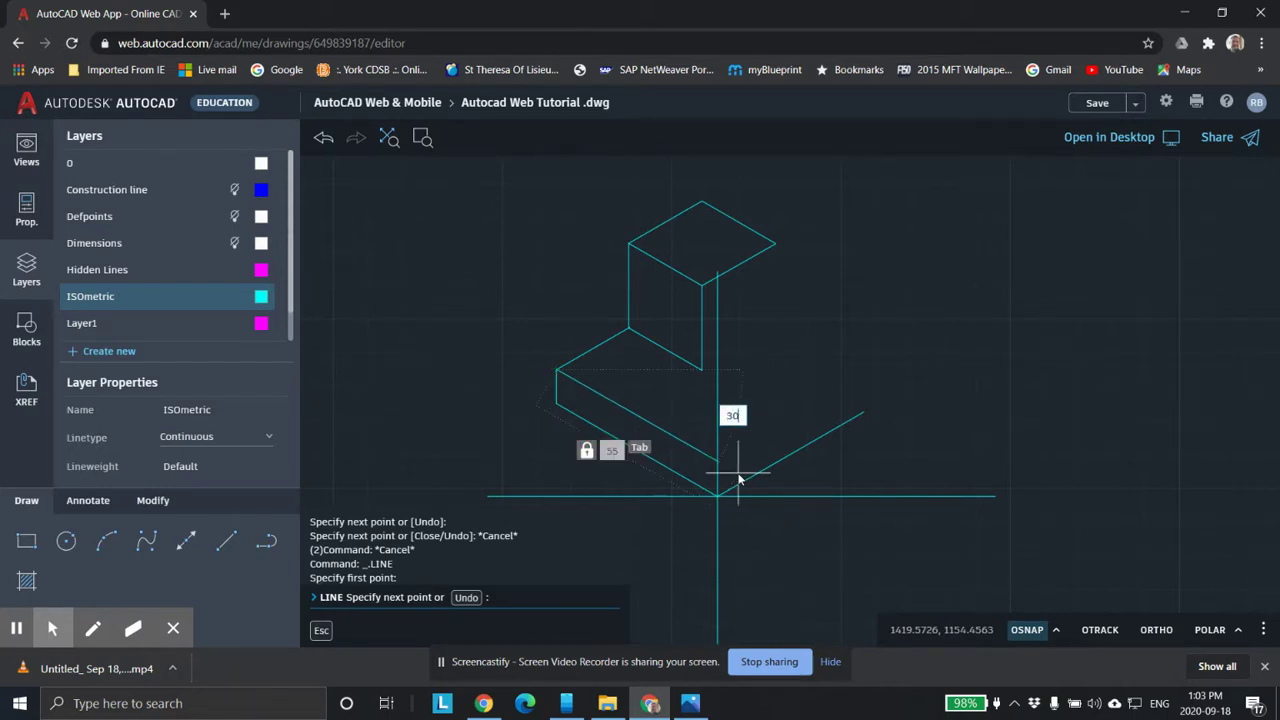
key("Return")
key("Escape")
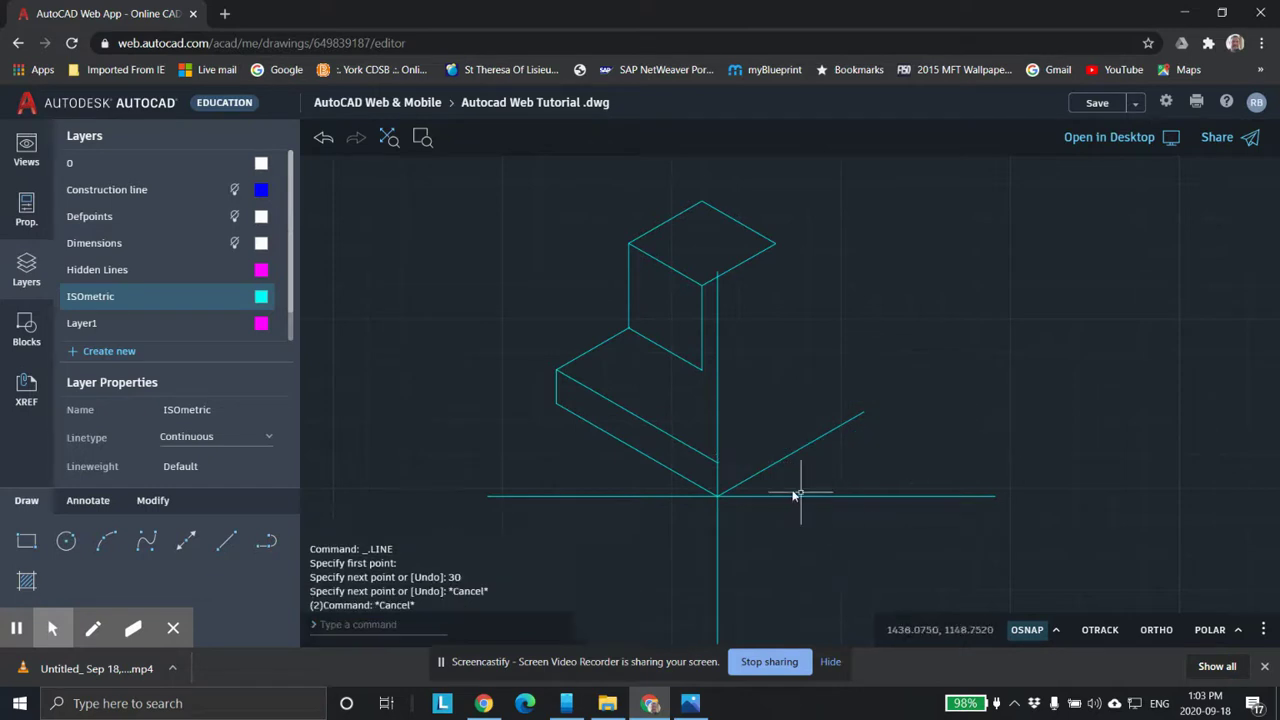
scroll(720, 470, "up", 3)
mouse_move(654, 444)
middle_mouse_down()
mouse_move(680, 437)
mouse_move(777, 471)
middle_mouse_up()
scroll(805, 430, "down", 3)
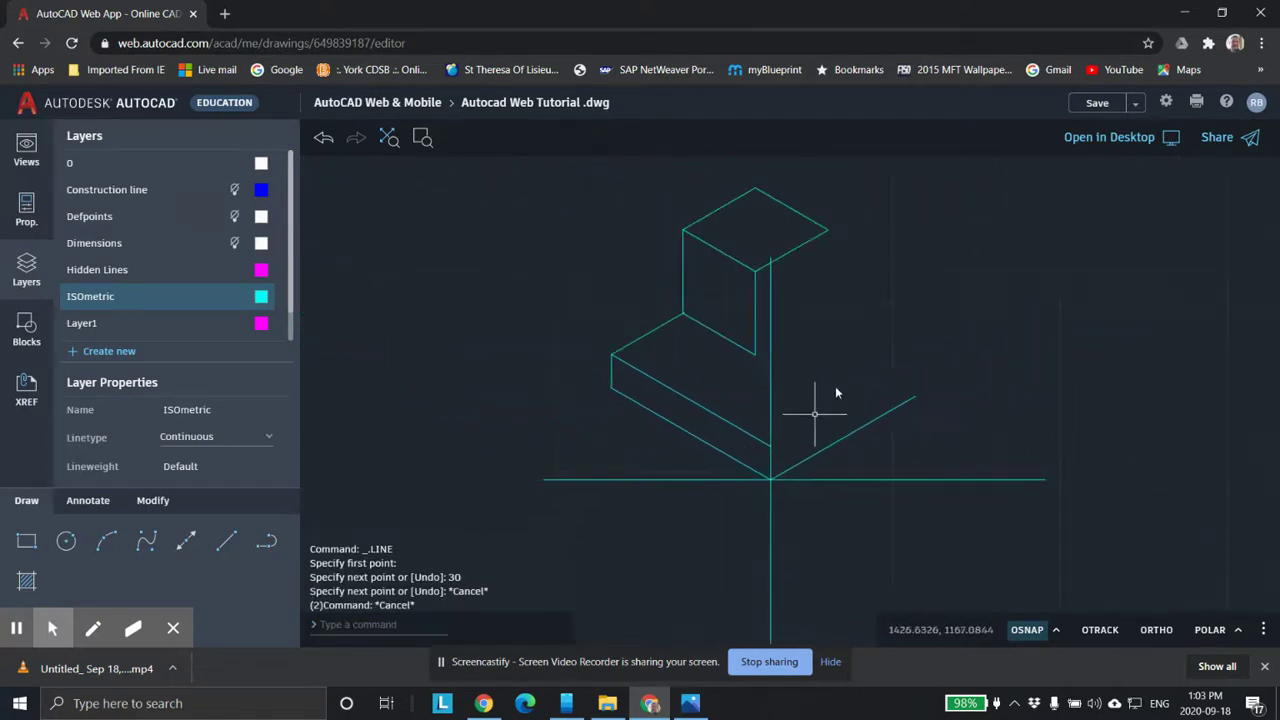
middle_click_drag(857, 337, 812, 370)
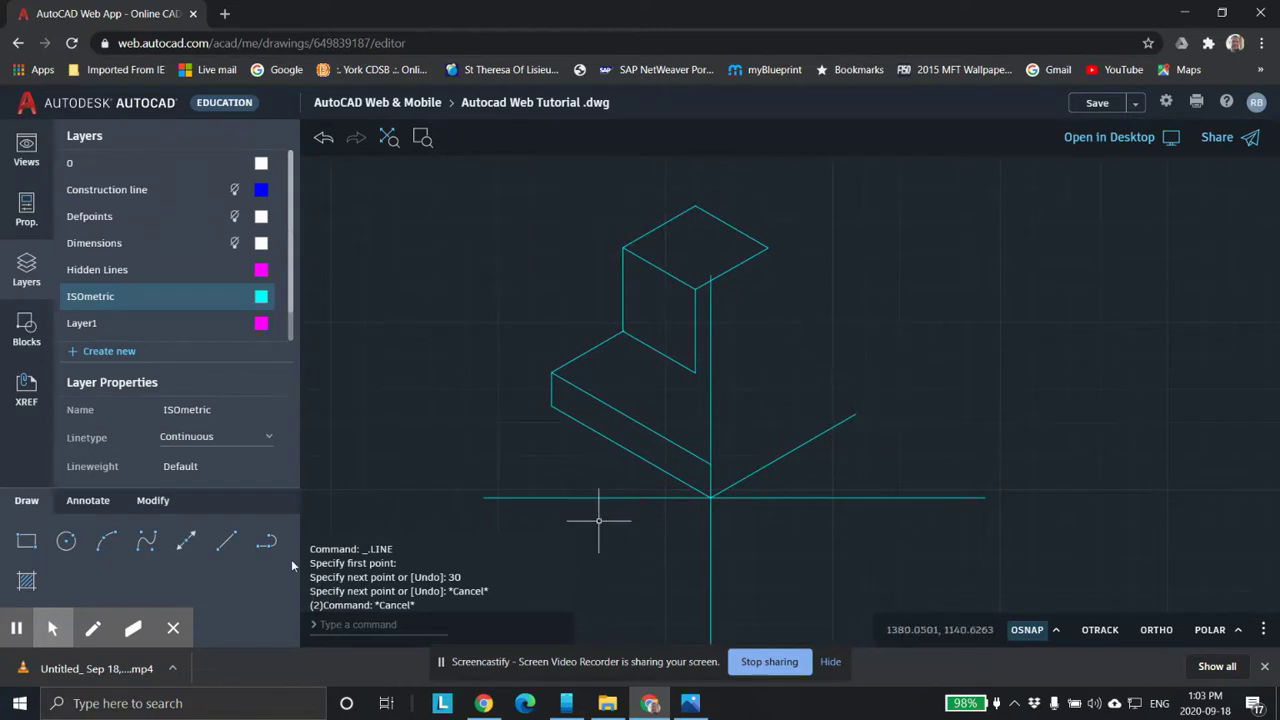
Turn on Endpoint object snap after abandoned line attempts.
key("Return")
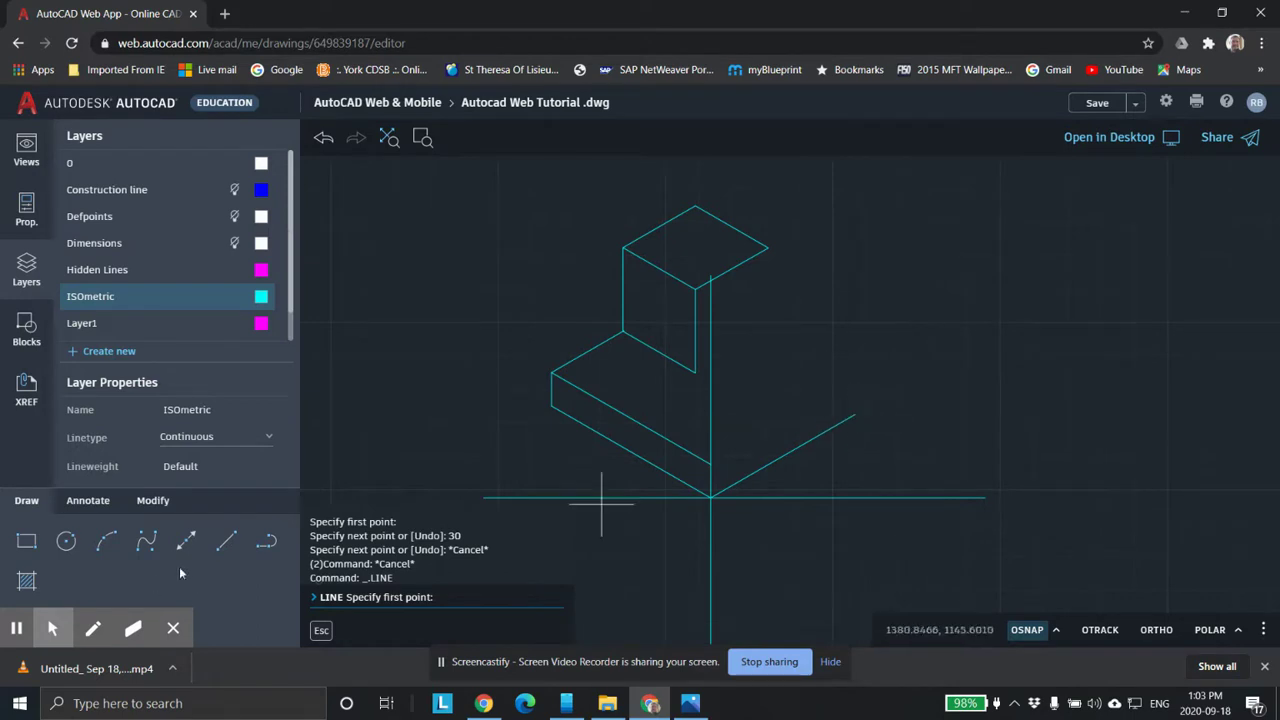
left_click(226, 540)
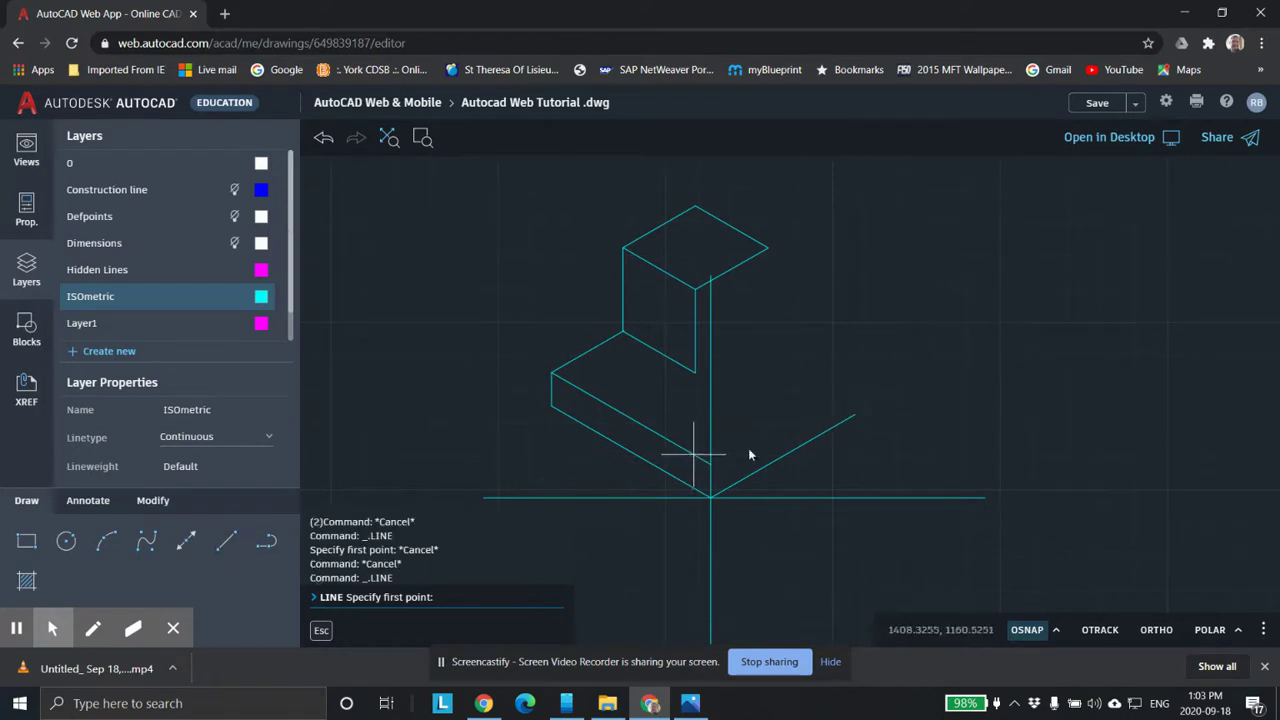
left_click(853, 418)
scroll(855, 370, "up", 2)
scroll(857, 385, "down", 3)
scroll(920, 402, "up", 5)
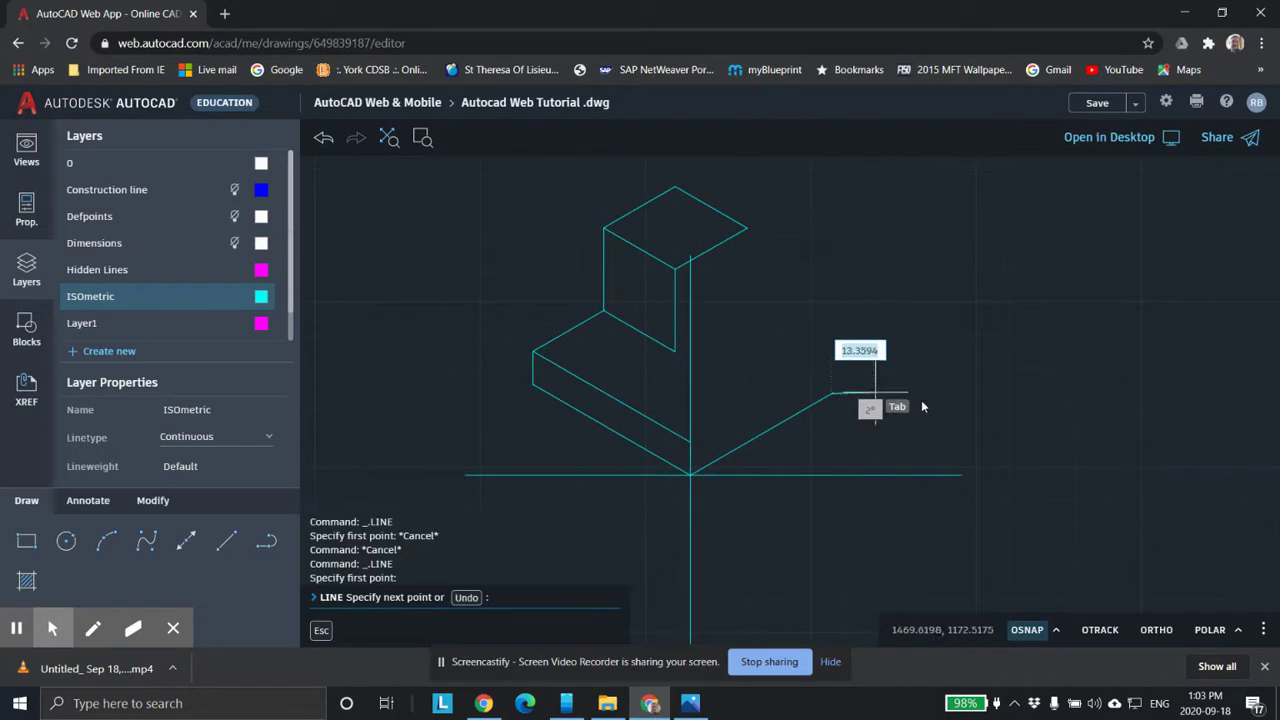
key("Escape")
key("Escape")
key("Escape")
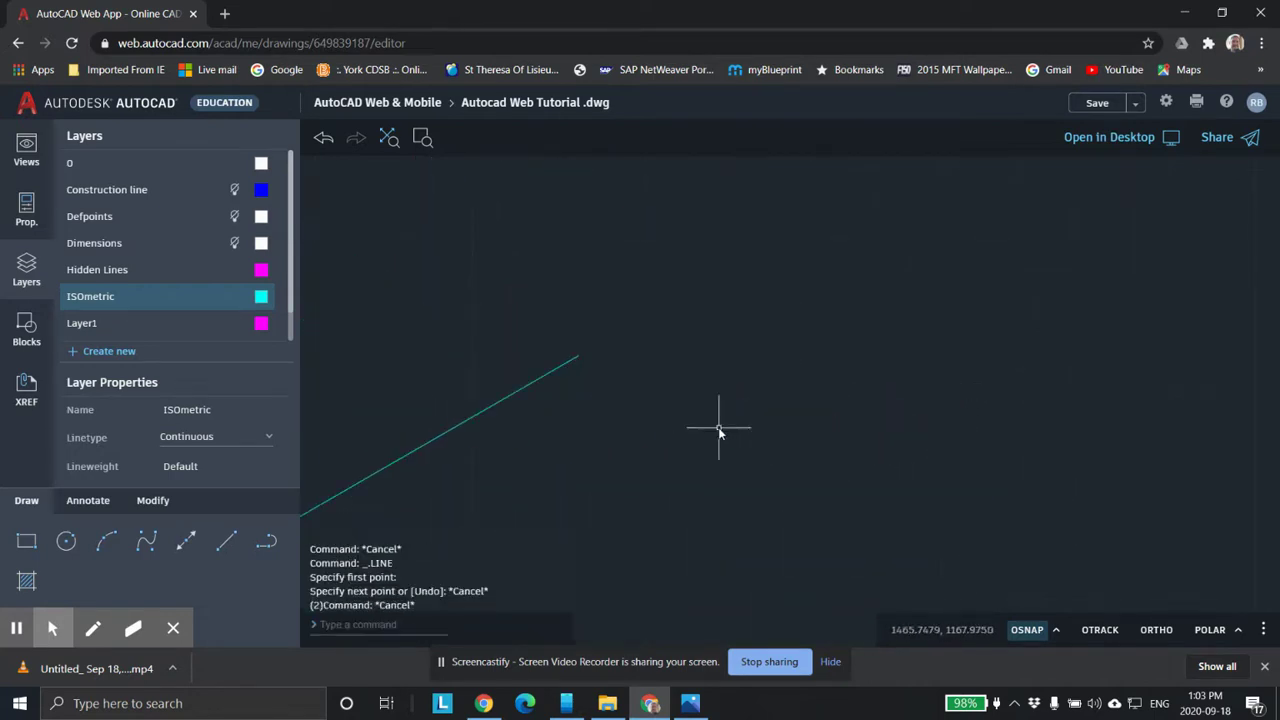
mouse_move(190, 578)
left_click(226, 542)
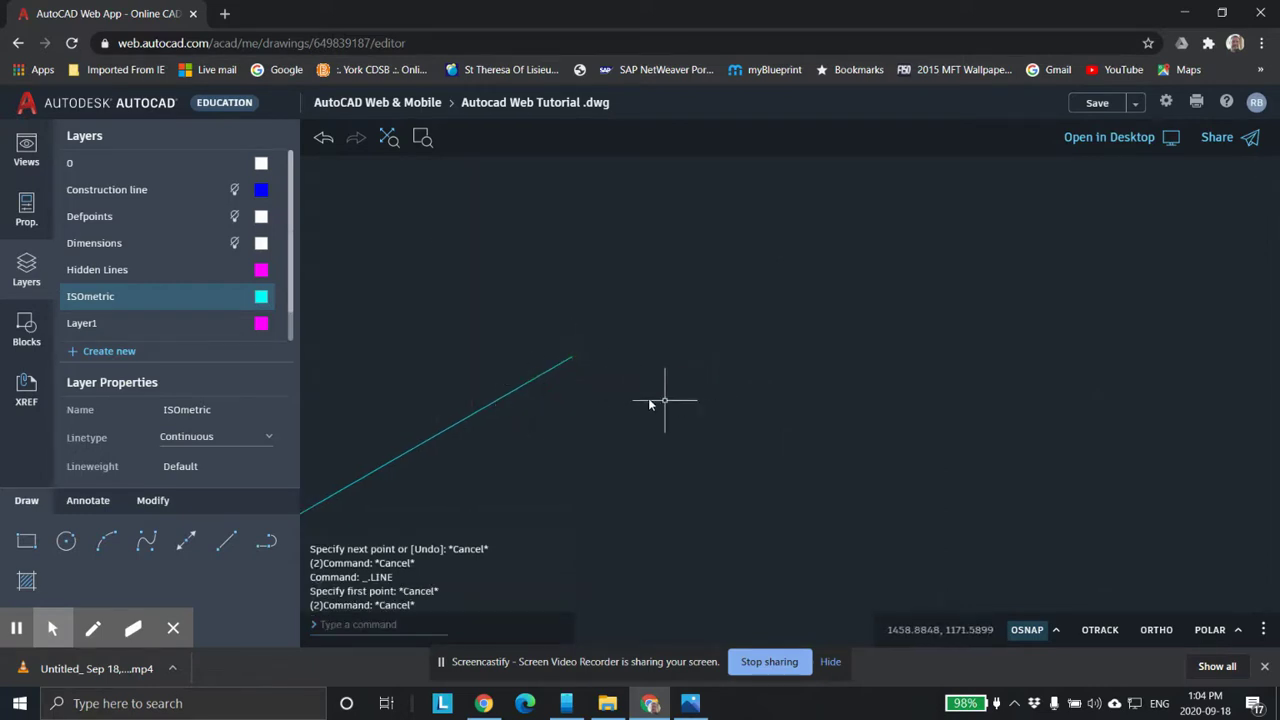
key("Escape")
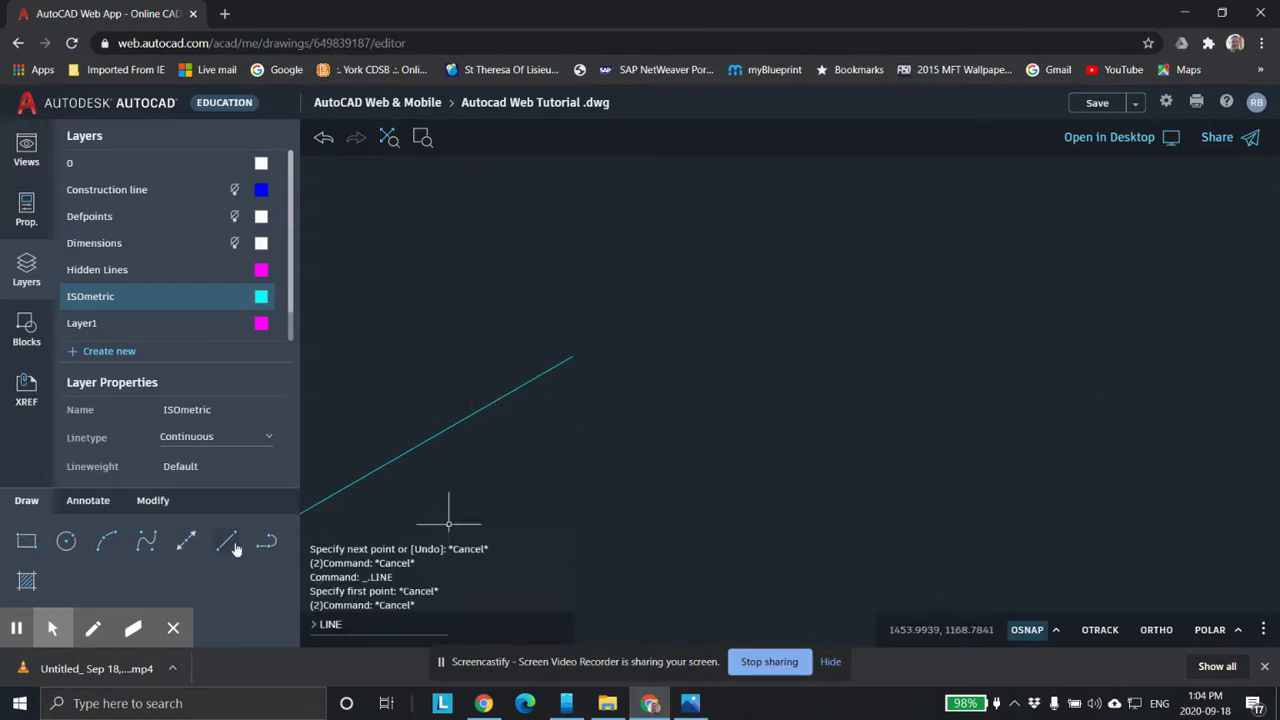
key("Return")
left_click(1056, 629)
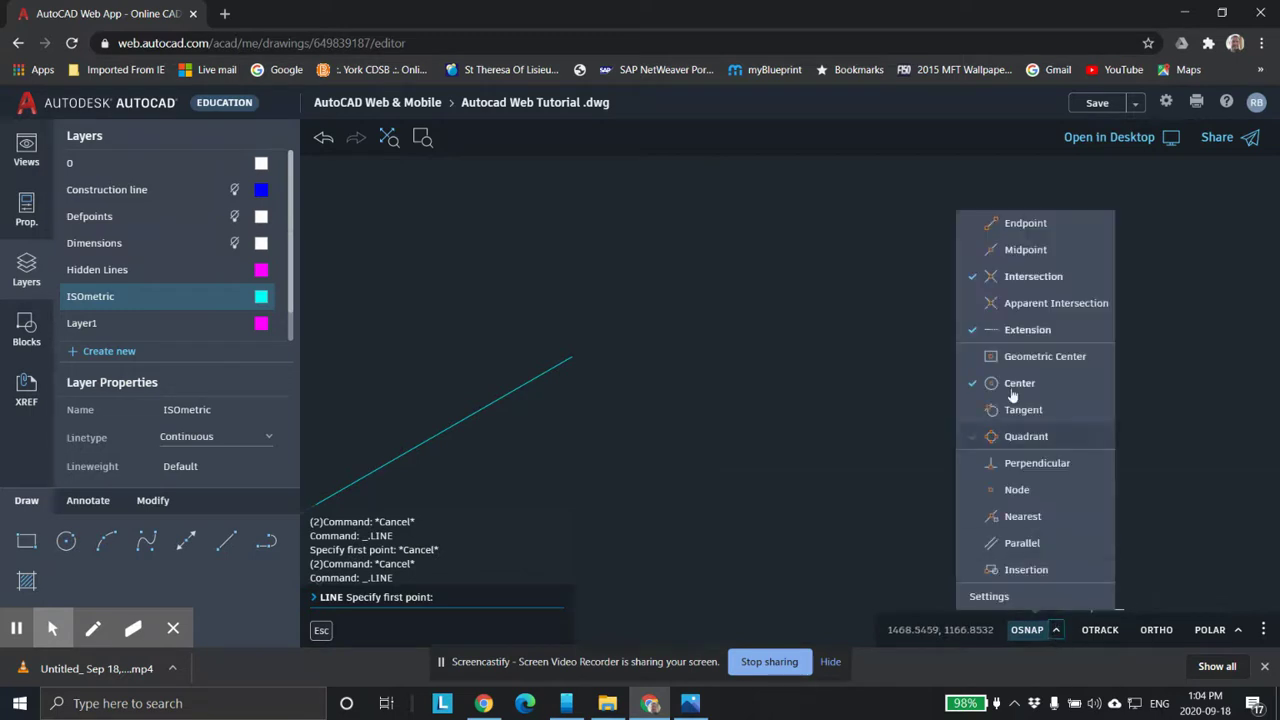
left_click(1003, 236)
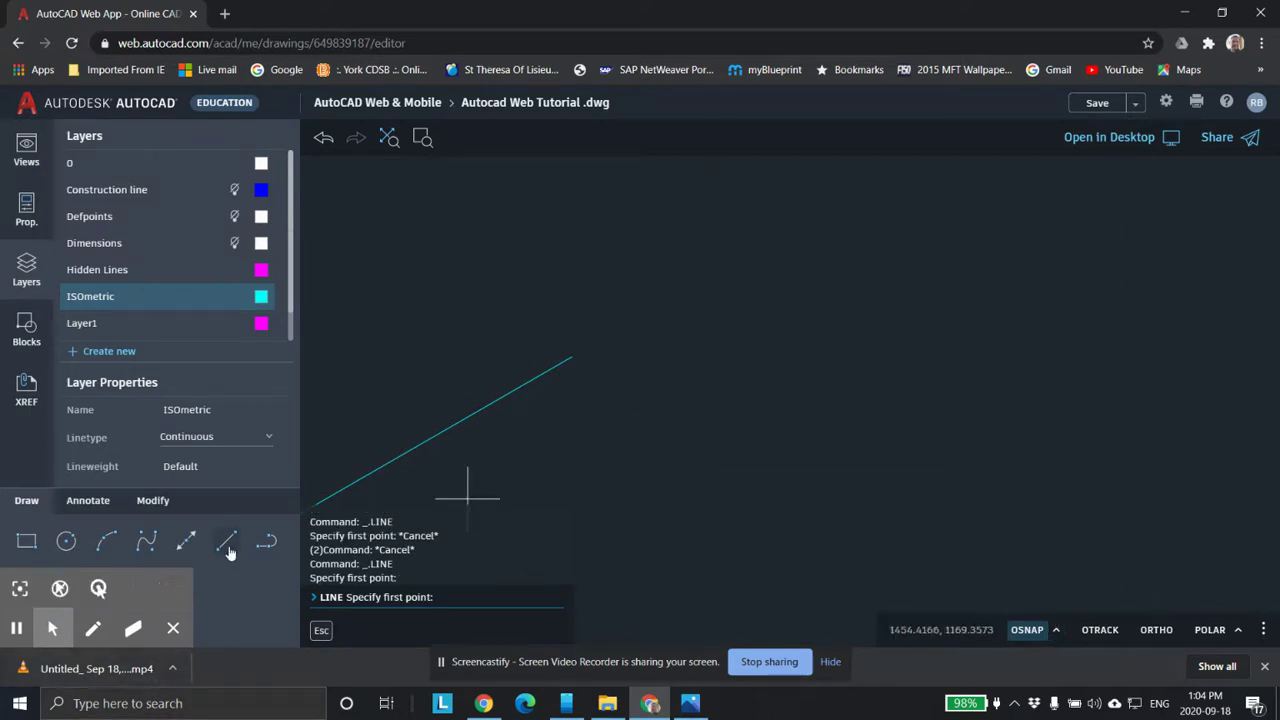
Draw a 15-unit vertical edge at 90° from the end of the right cyan line.
middle_click_drag(628, 380, 803, 466)
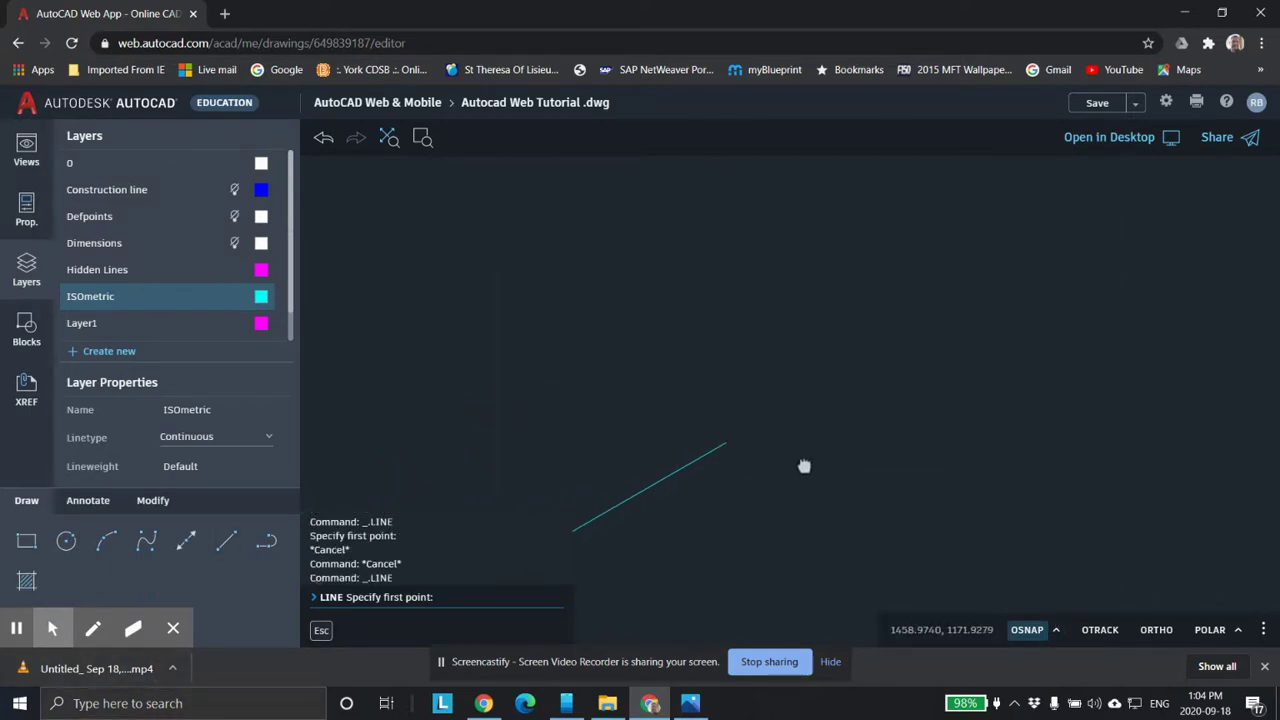
left_click(730, 445)
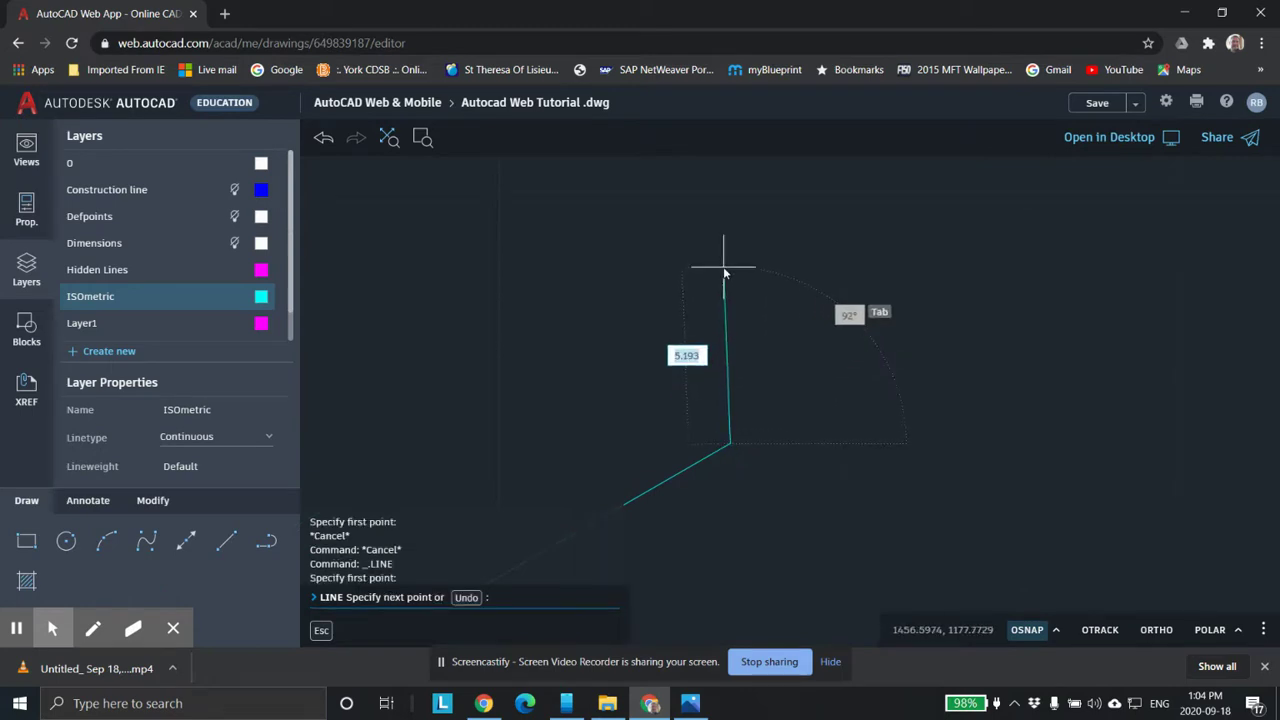
key("Tab")
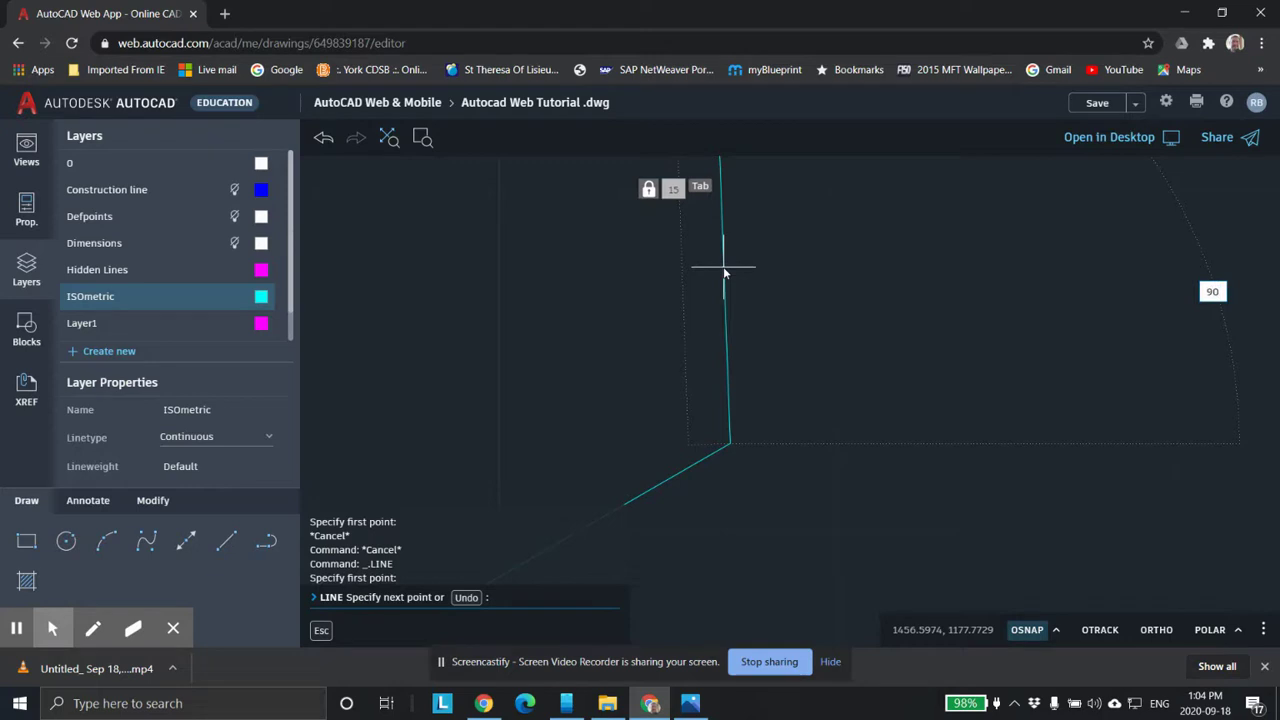
type("90")
key("Return")
scroll(744, 368, "down", 5)
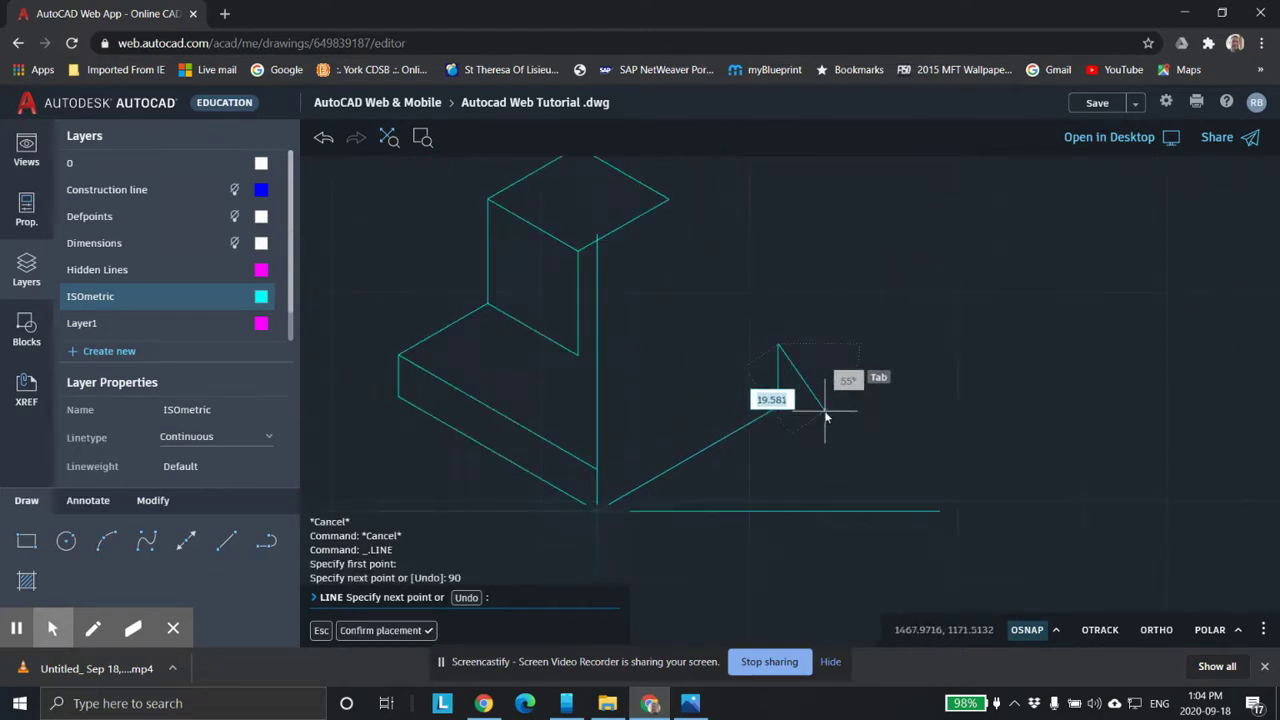
key("Escape")
key("Escape")
key("Escape")
scroll(832, 380, "down", 3)
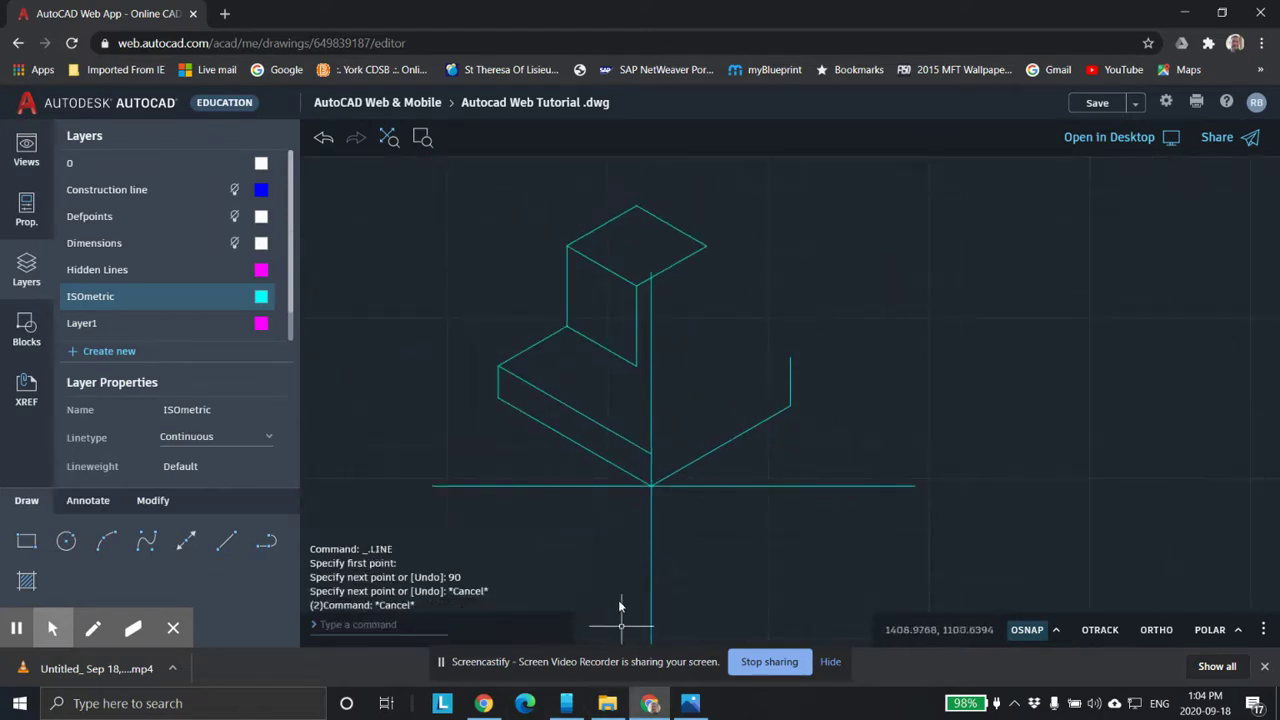
Draw a 20-unit line at 150° from the top of the vertical edge.
left_click(597, 663)
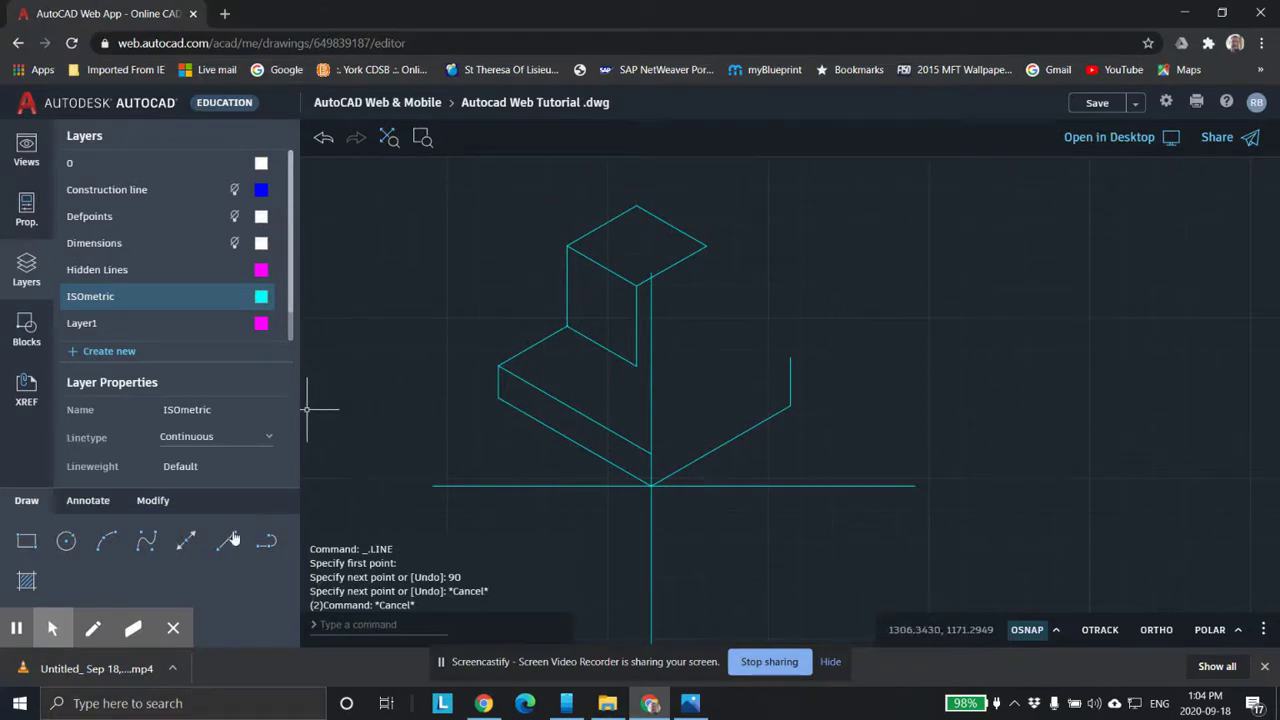
left_click(230, 538)
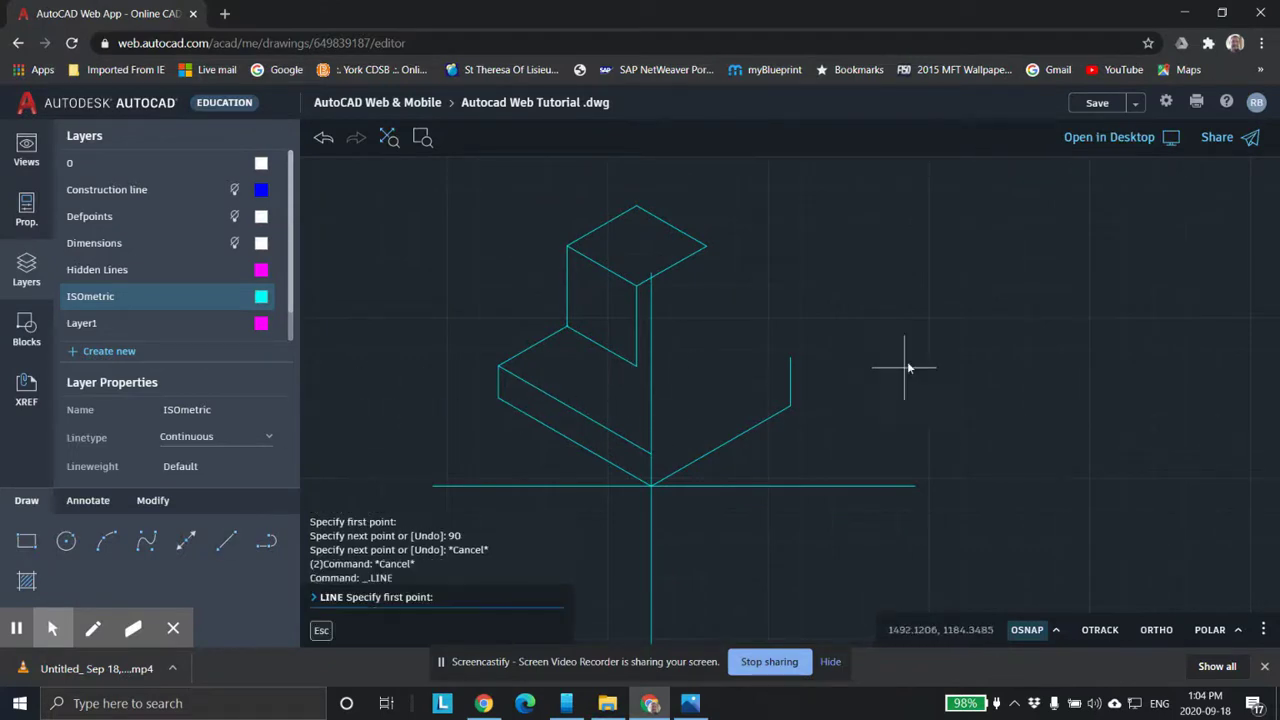
left_click(790, 359)
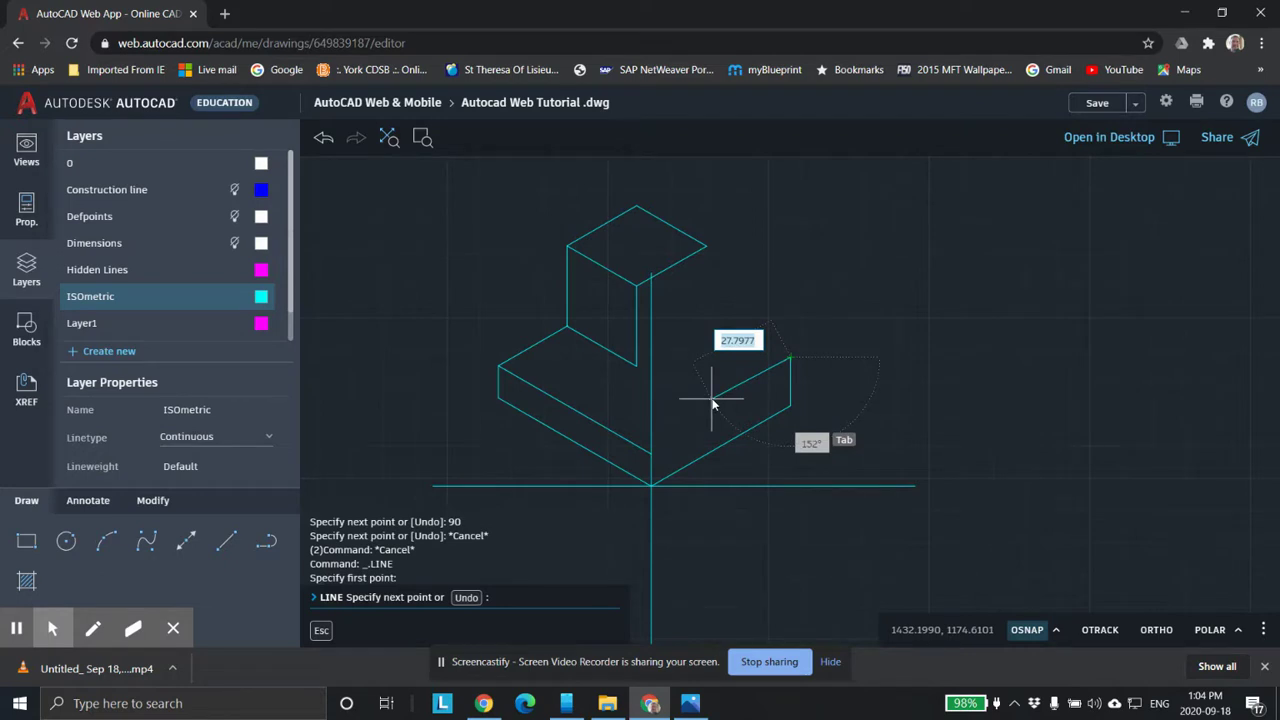
type("20")
key("Tab")
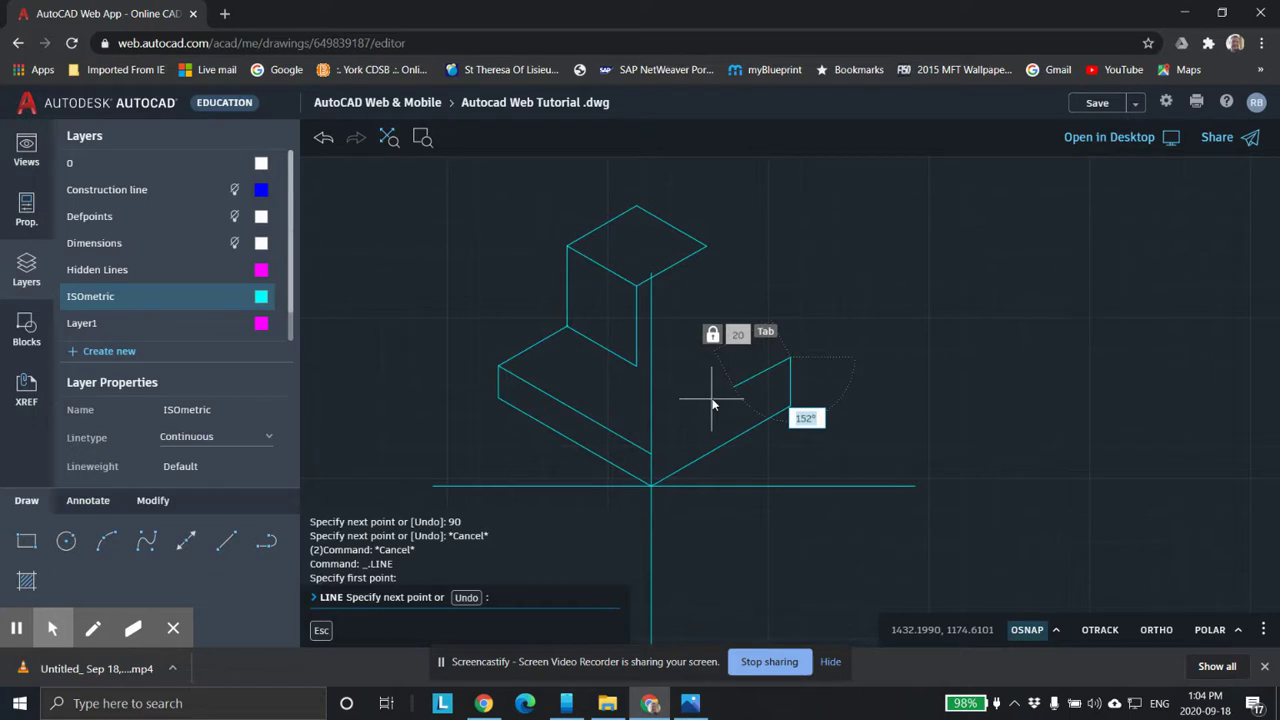
type("150")
key("Return")
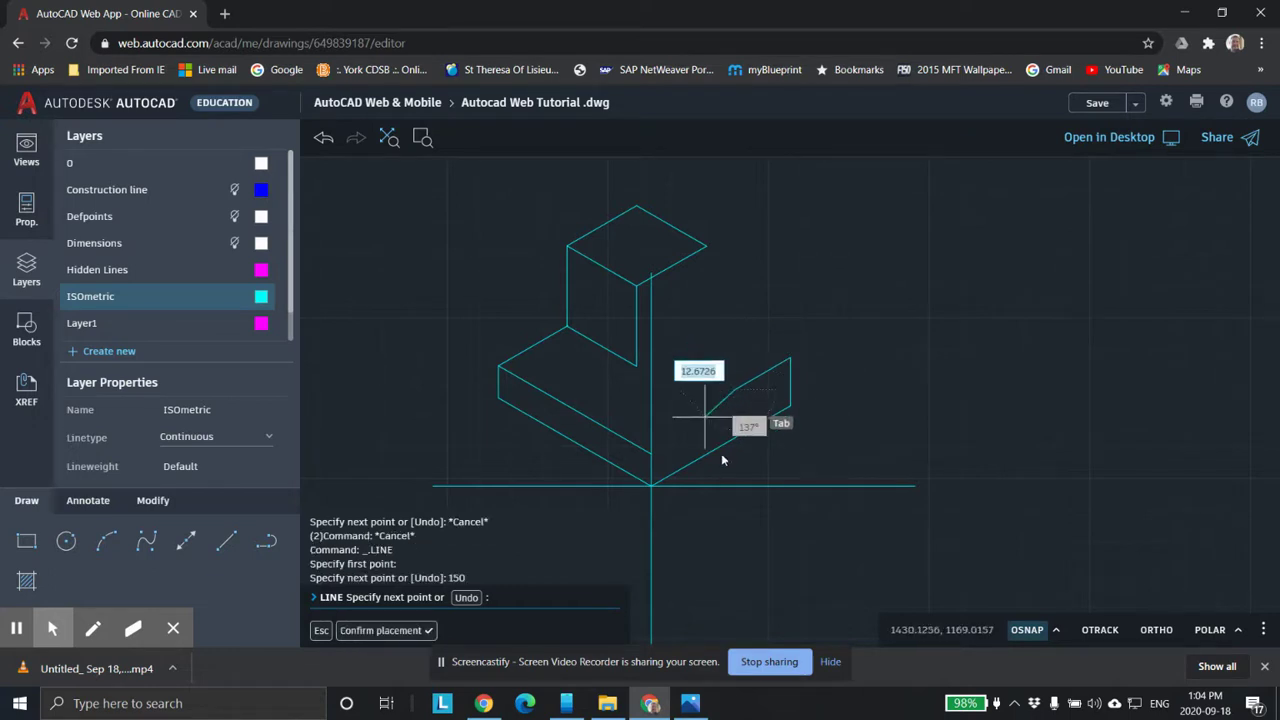
key("Escape")
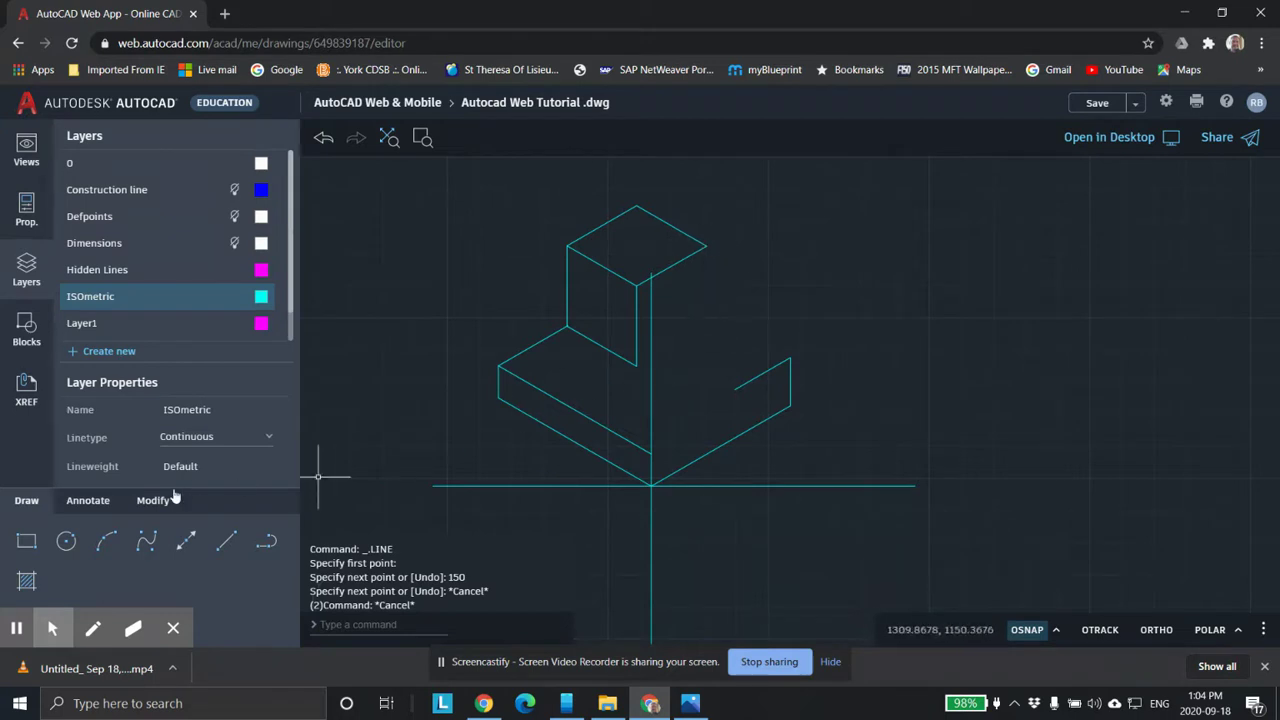
Draw the upper block's 20-unit right edge at 90° from its right corner.
left_click(226, 541)
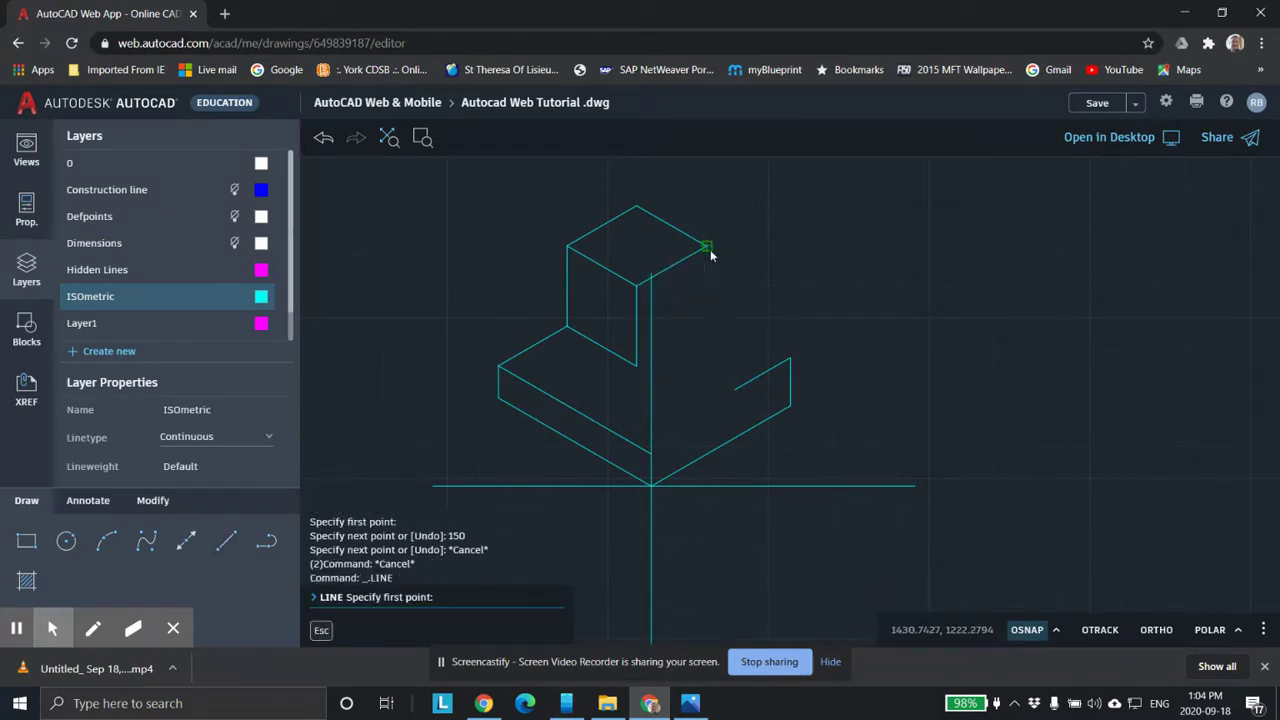
left_click(707, 249)
key("alt+Tab")
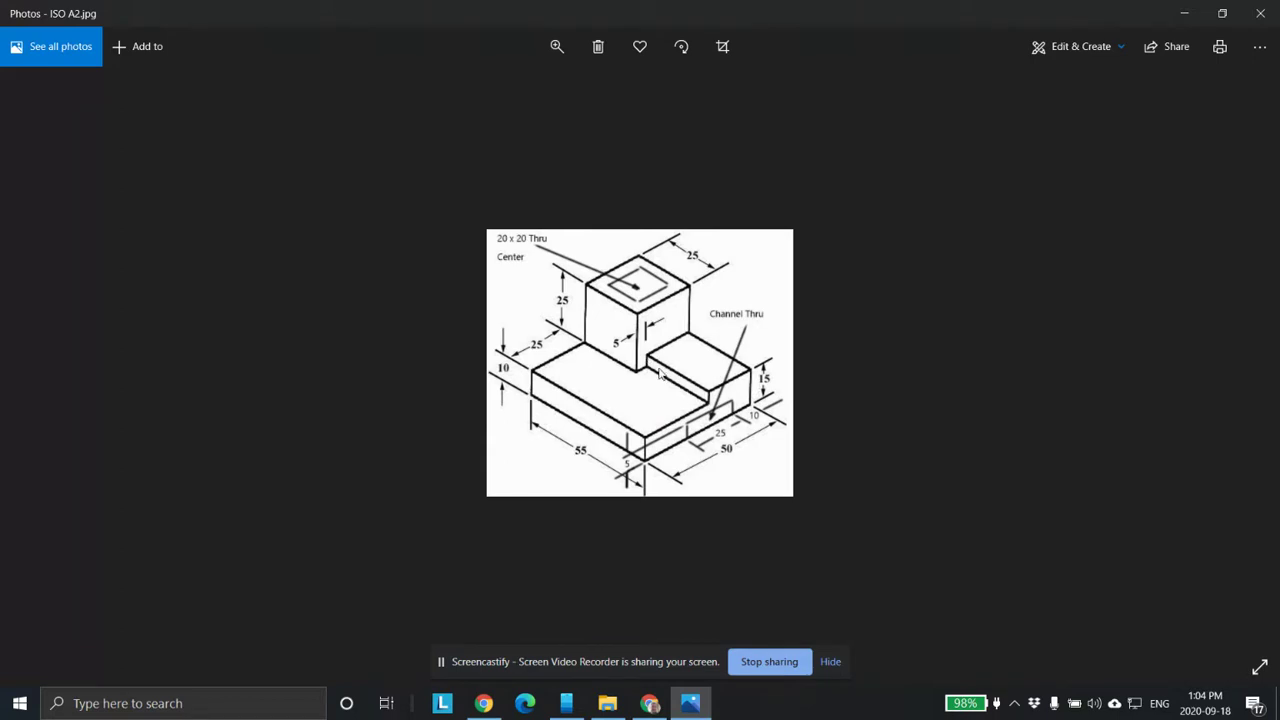
left_click(650, 703)
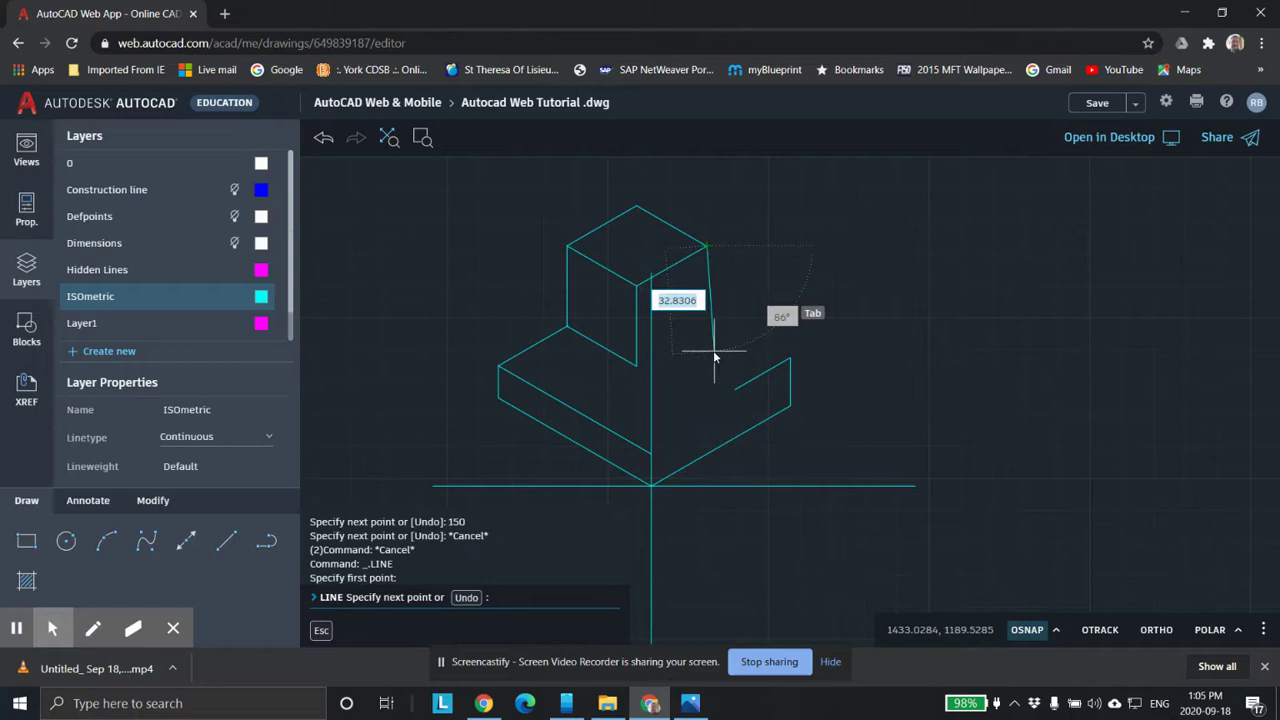
type("20")
key("Tab")
type("90")
key("Return")
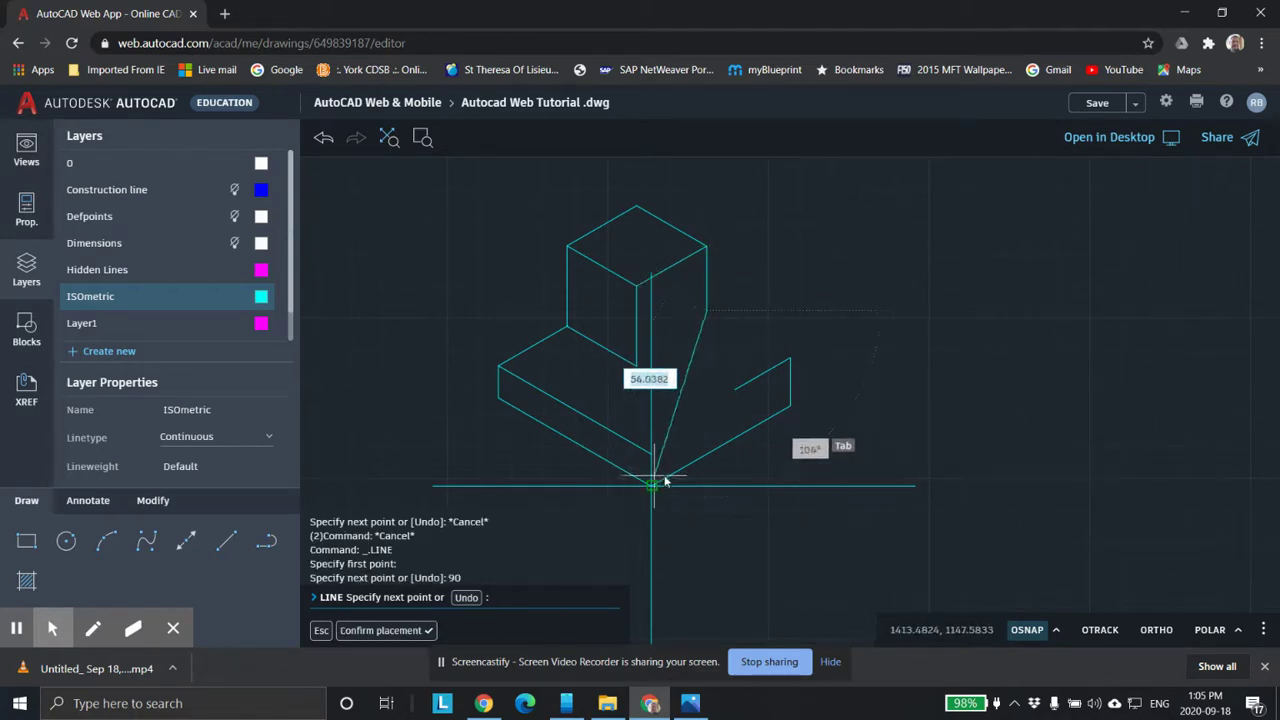
key("Escape")
Join the new edge's endpoint to the block's right corner with a line.
left_click(236, 542)
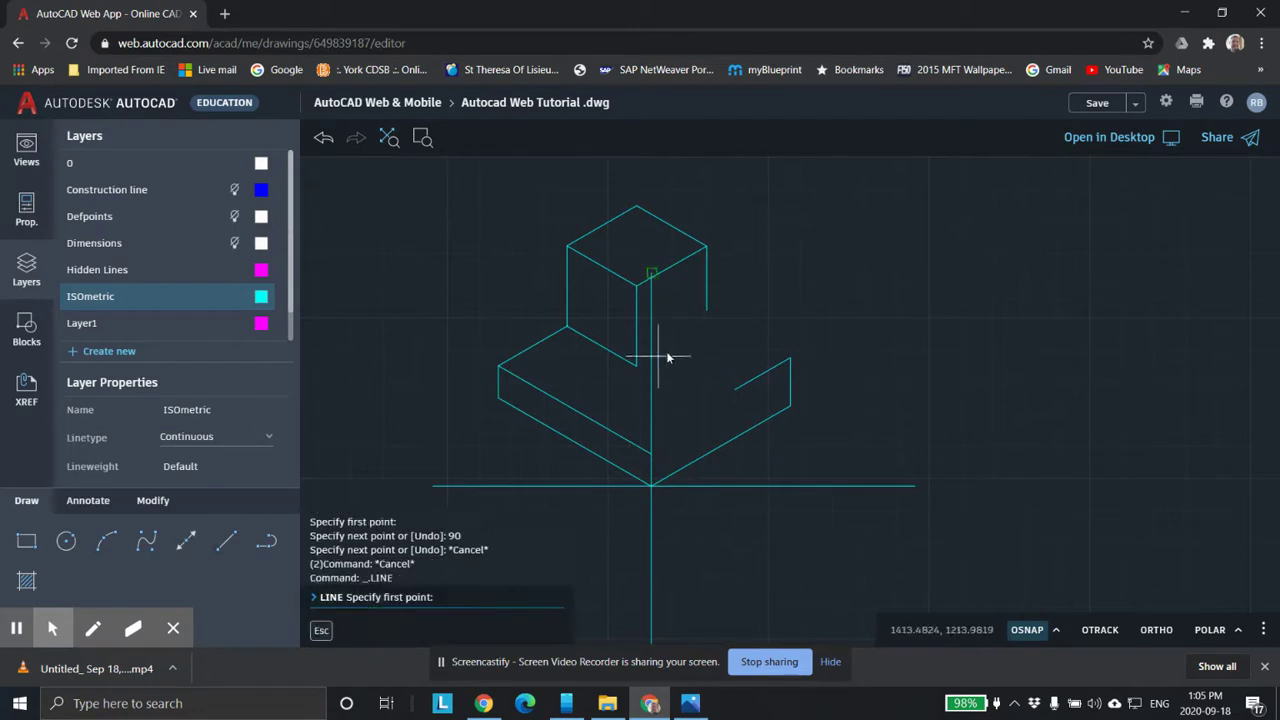
left_click(707, 311)
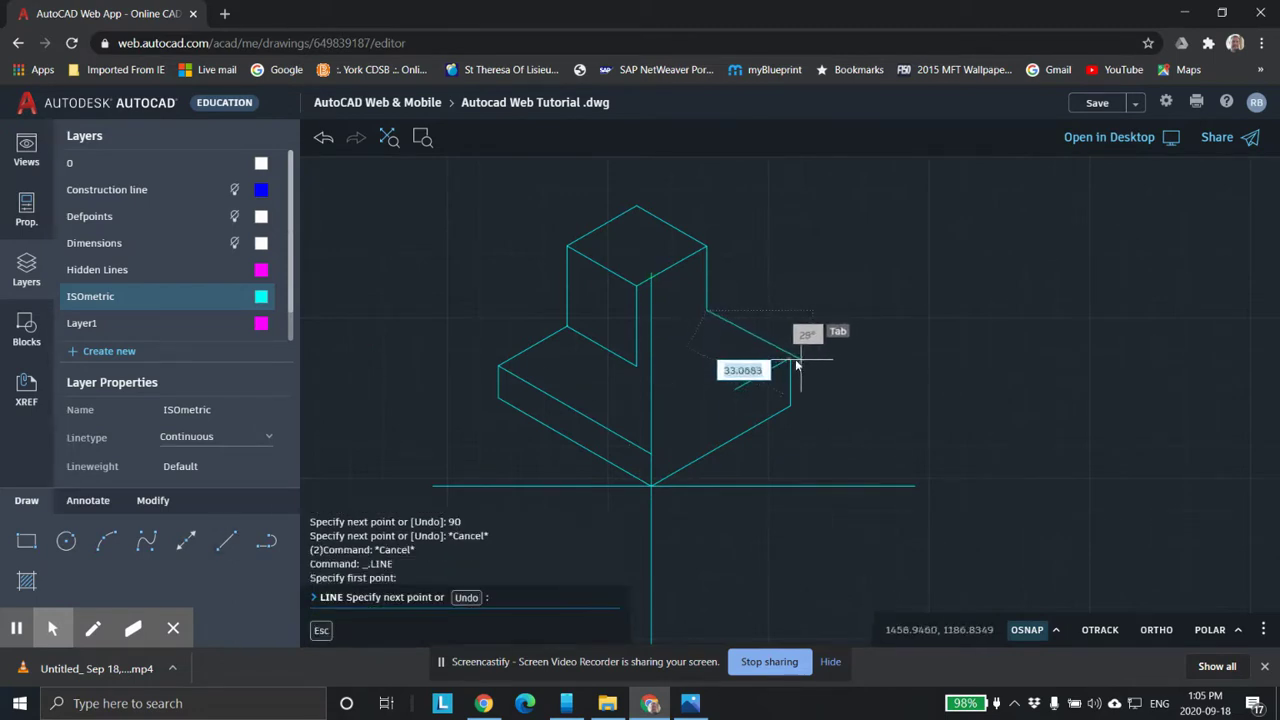
left_click(790, 356)
key("Escape")
scroll(930, 376, "down", 1)
scroll(930, 376, "up", 2)
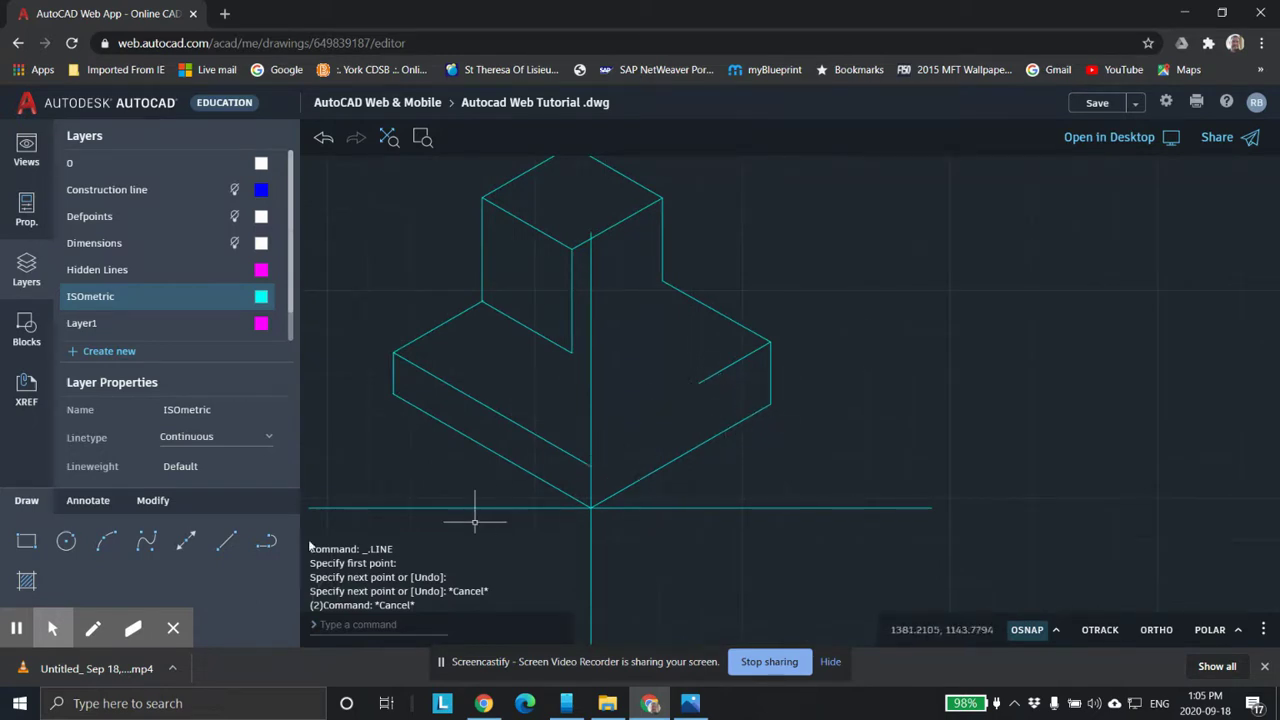
Draw the 5-unit channel edge at 90° on the base and its slanted edge.
left_click(226, 541)
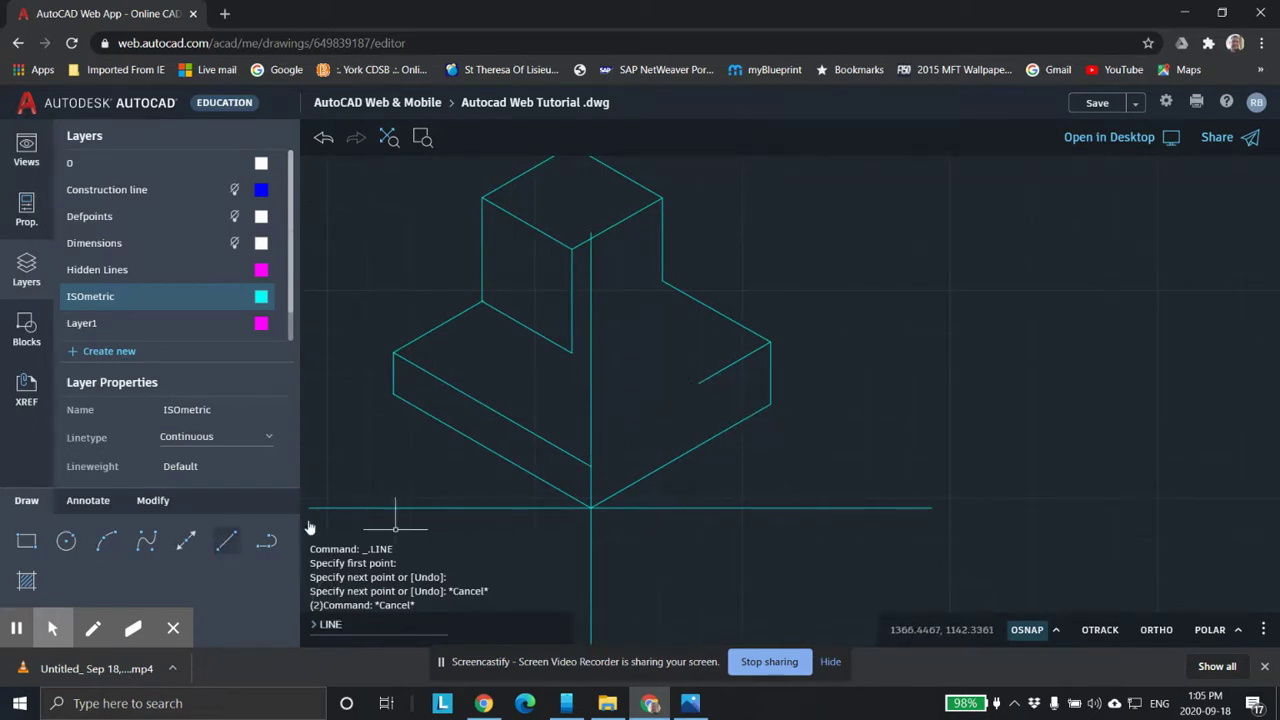
left_click(699, 386)
type("5")
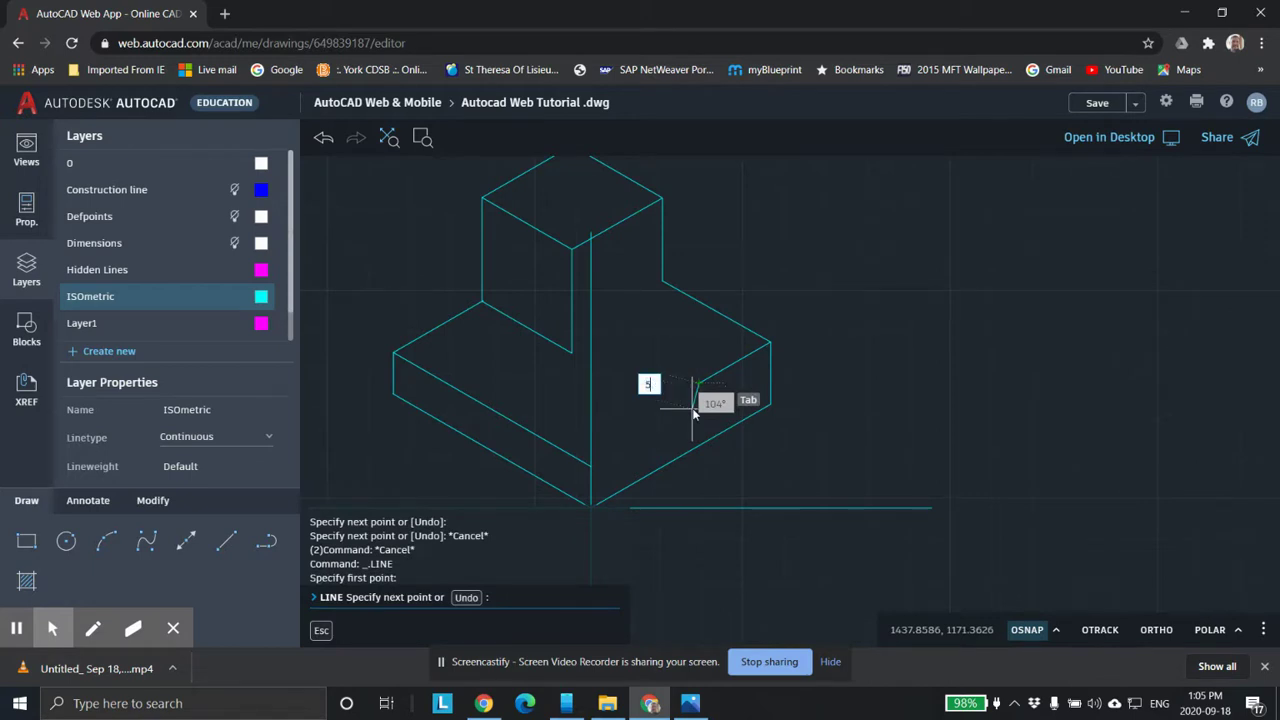
key("Tab")
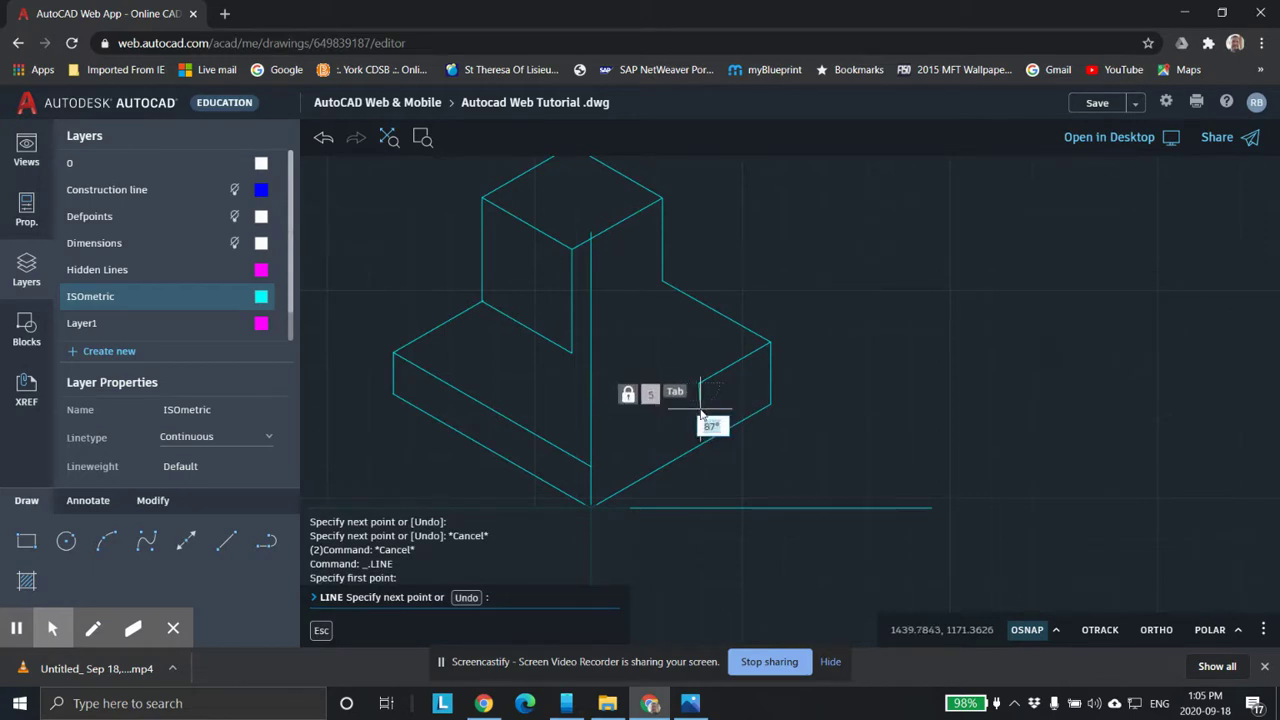
type("90")
key("Return")
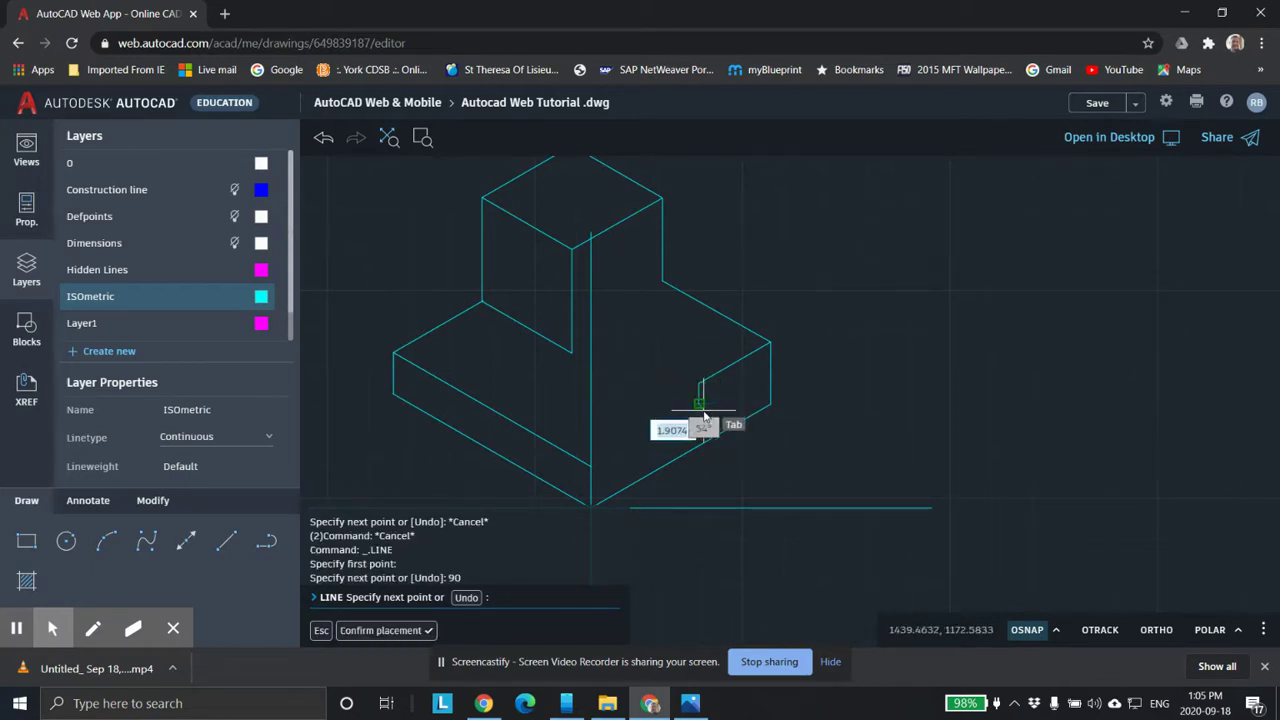
left_click(591, 470)
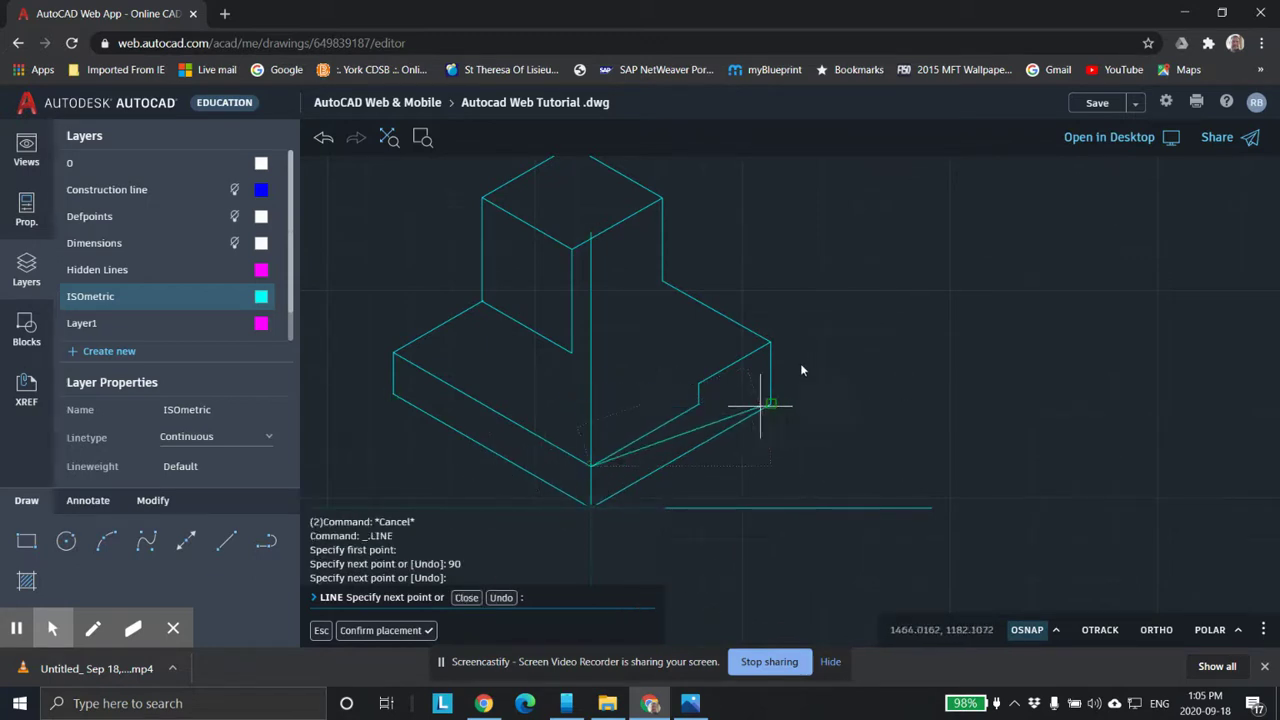
scroll(740, 405, "up", 3)
key("Escape")
key("Escape")
scroll(655, 435, "down", 5)
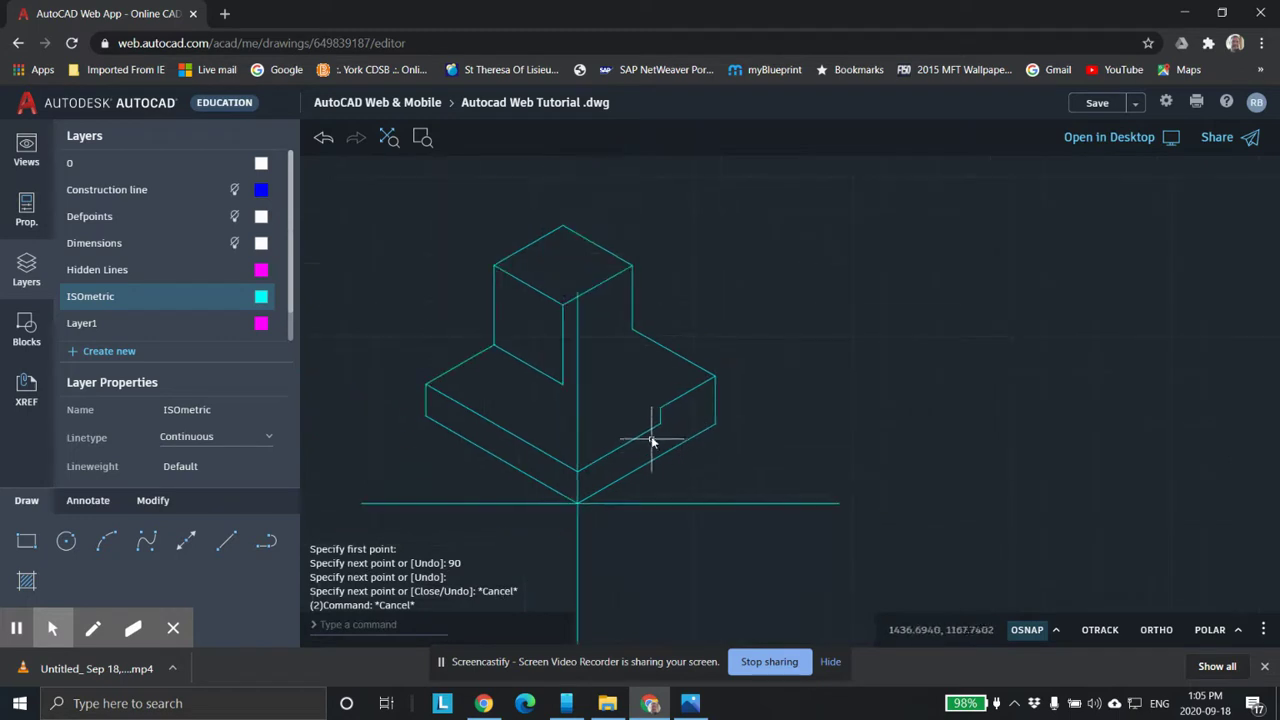
Erase the vertical and horizontal construction lines.
left_click(583, 438)
key("Delete")
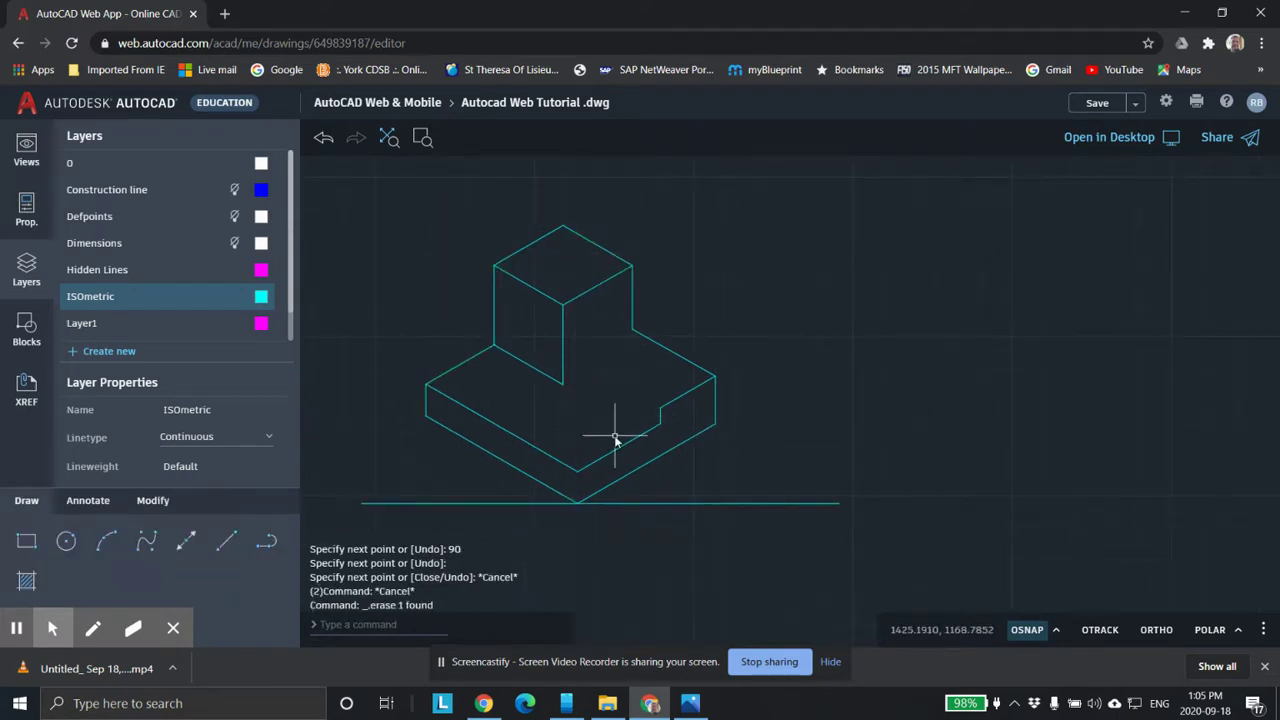
scroll(714, 543, "up", 3)
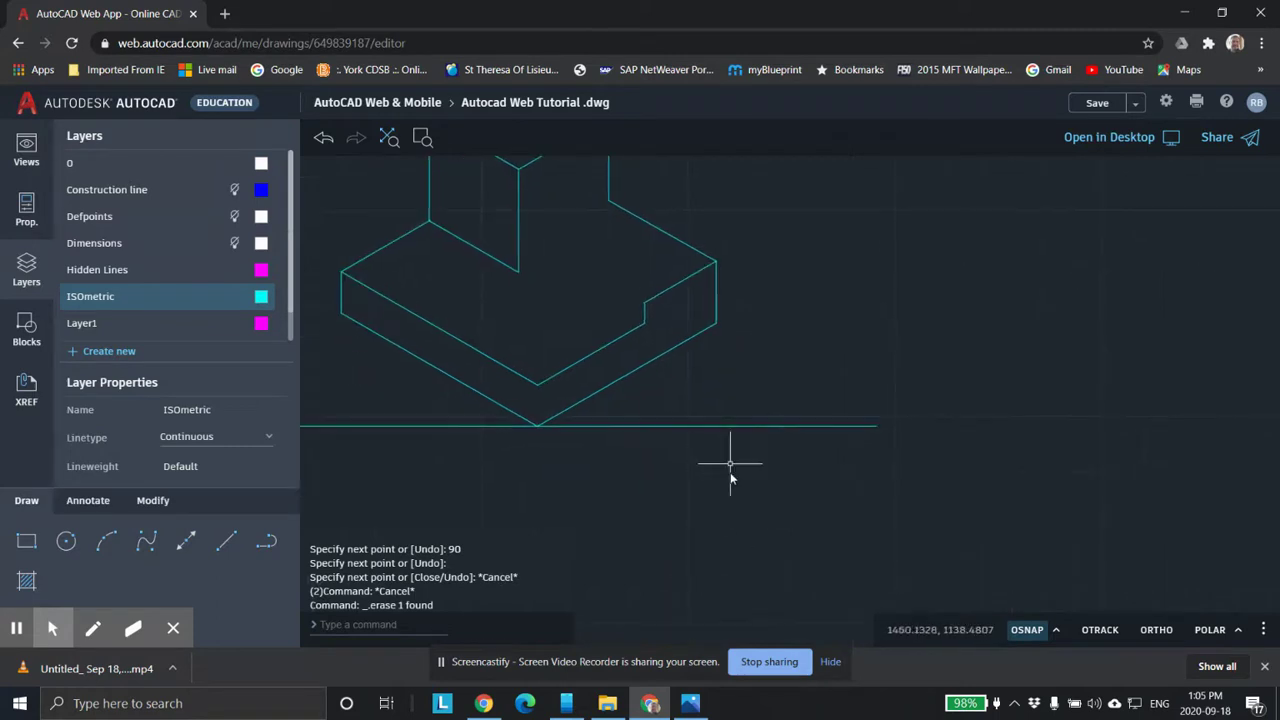
middle_click_drag(870, 452, 996, 442)
left_click(803, 416)
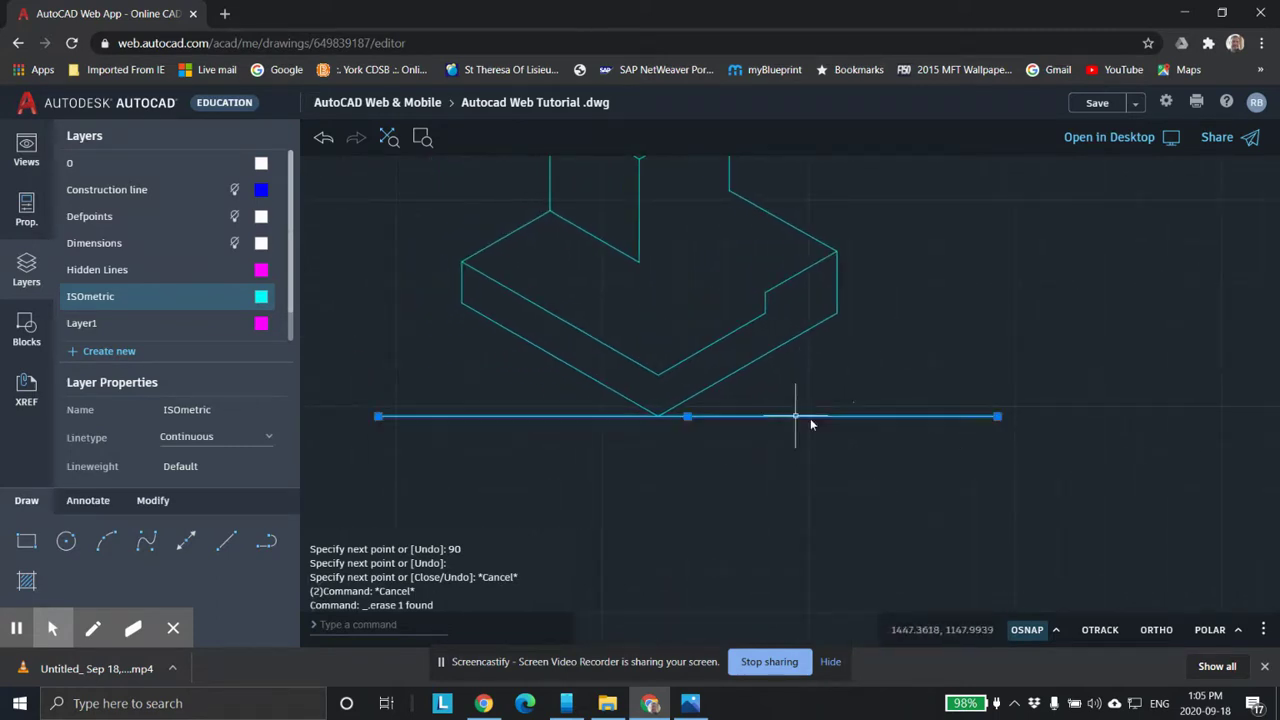
key("Delete")
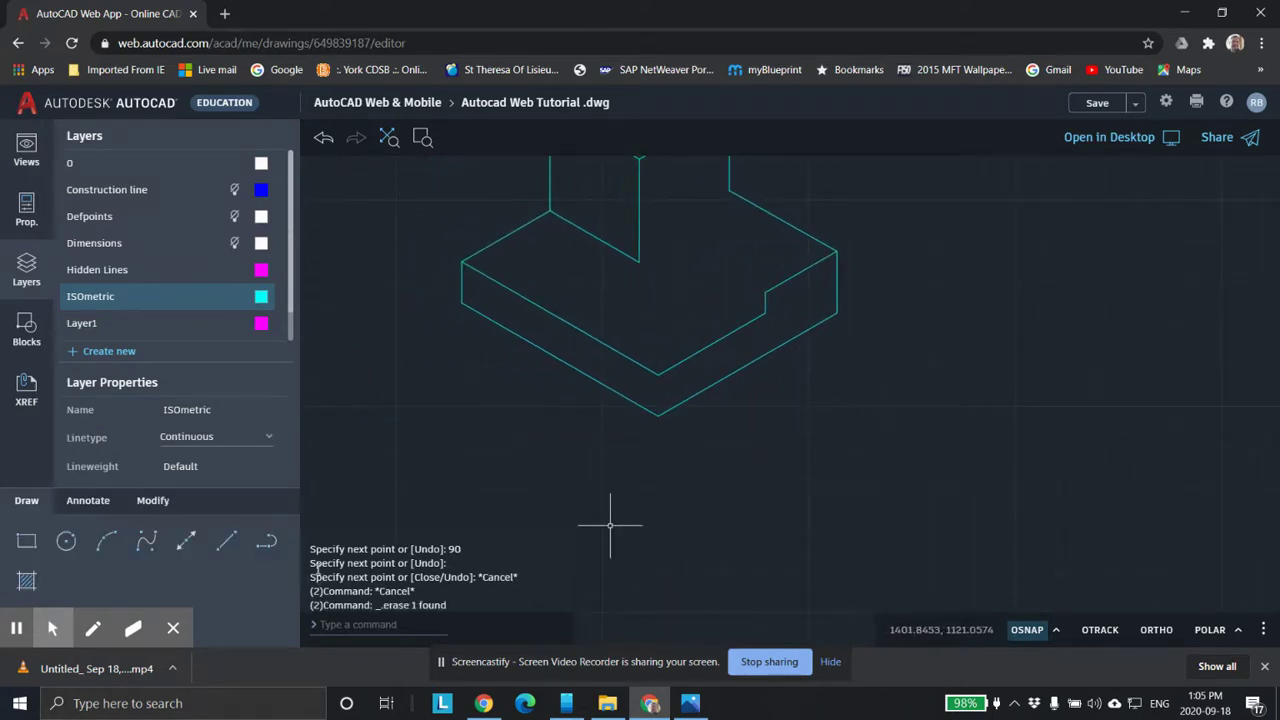
scroll(673, 406, "down", 1)
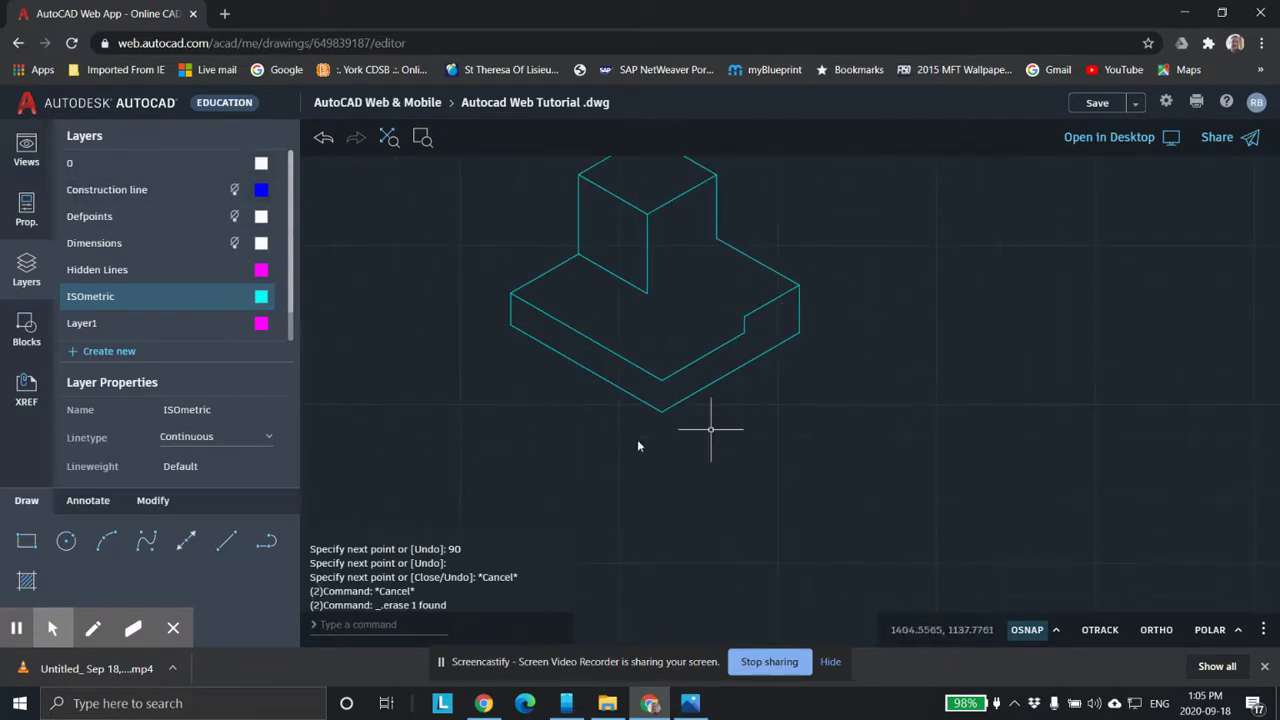
Recenter the block and start a line (L) at its bottom vertex.
middle_click_drag(758, 460, 775, 525)
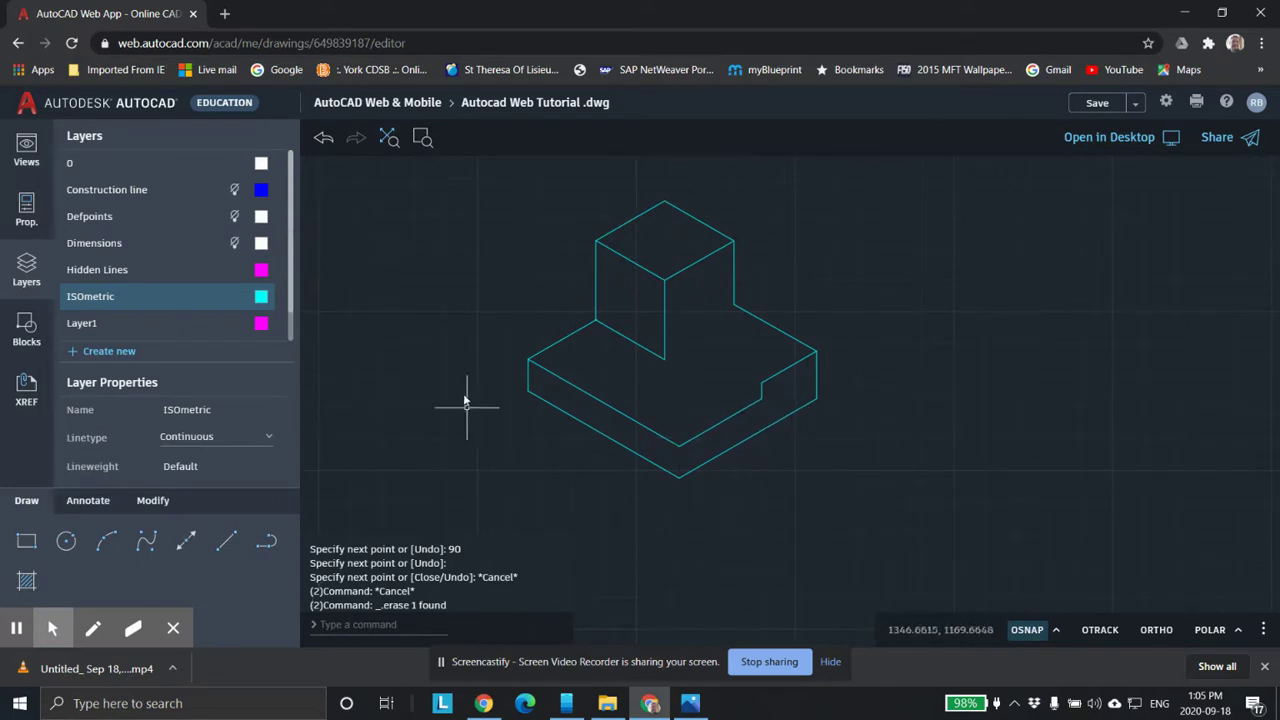
type("l")
key("Return")
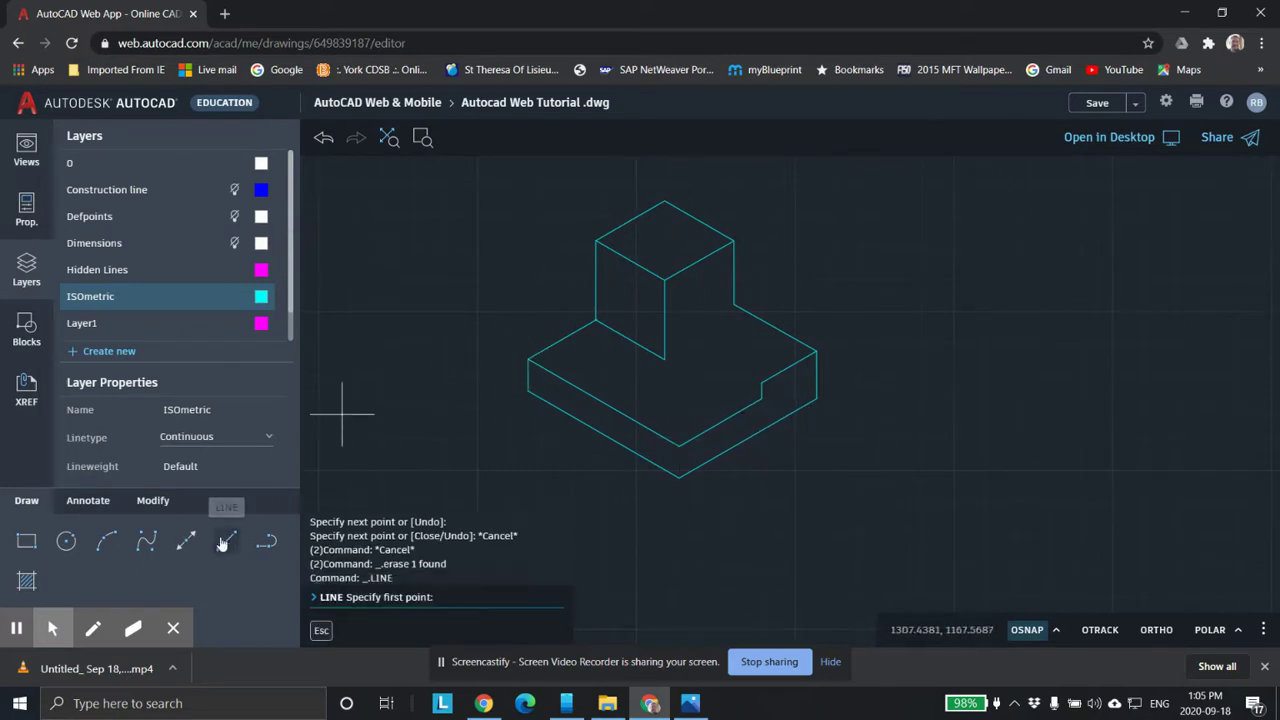
left_click(678, 474)
Draw a 20-unit line at 150° from the inner edge's lower end.
key("Escape")
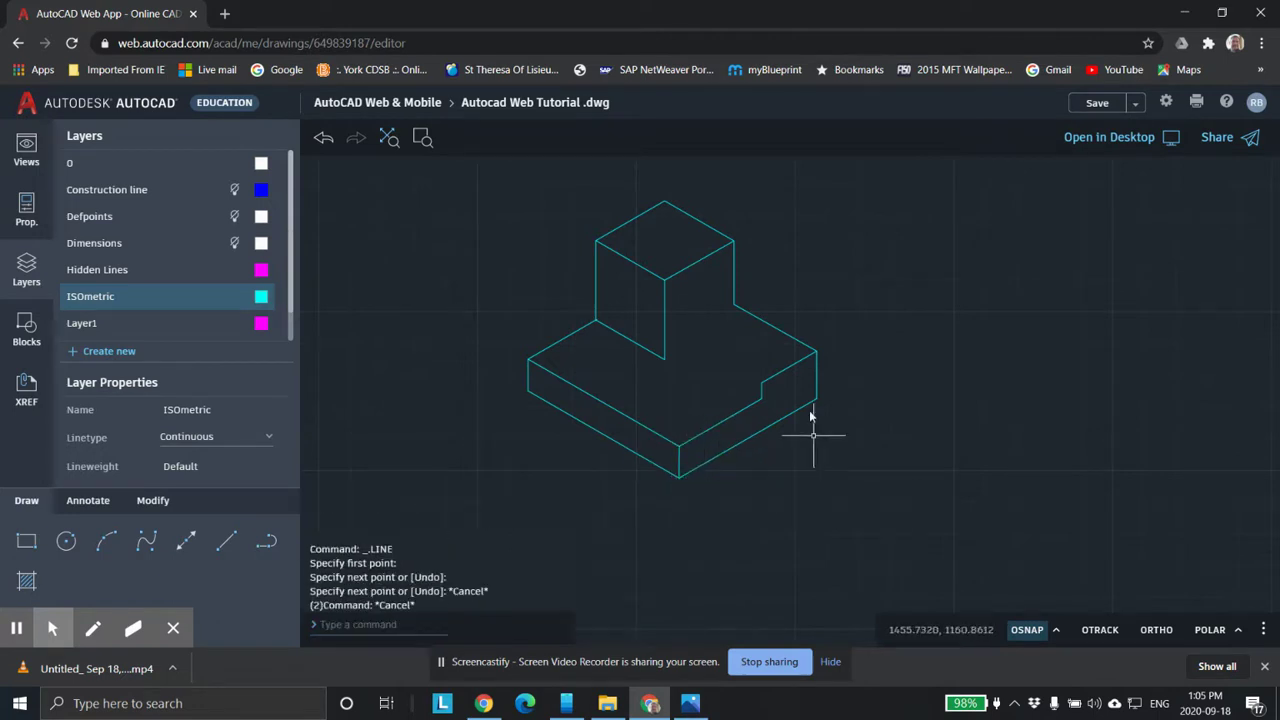
scroll(790, 355, "down", 2)
scroll(790, 355, "up", 3)
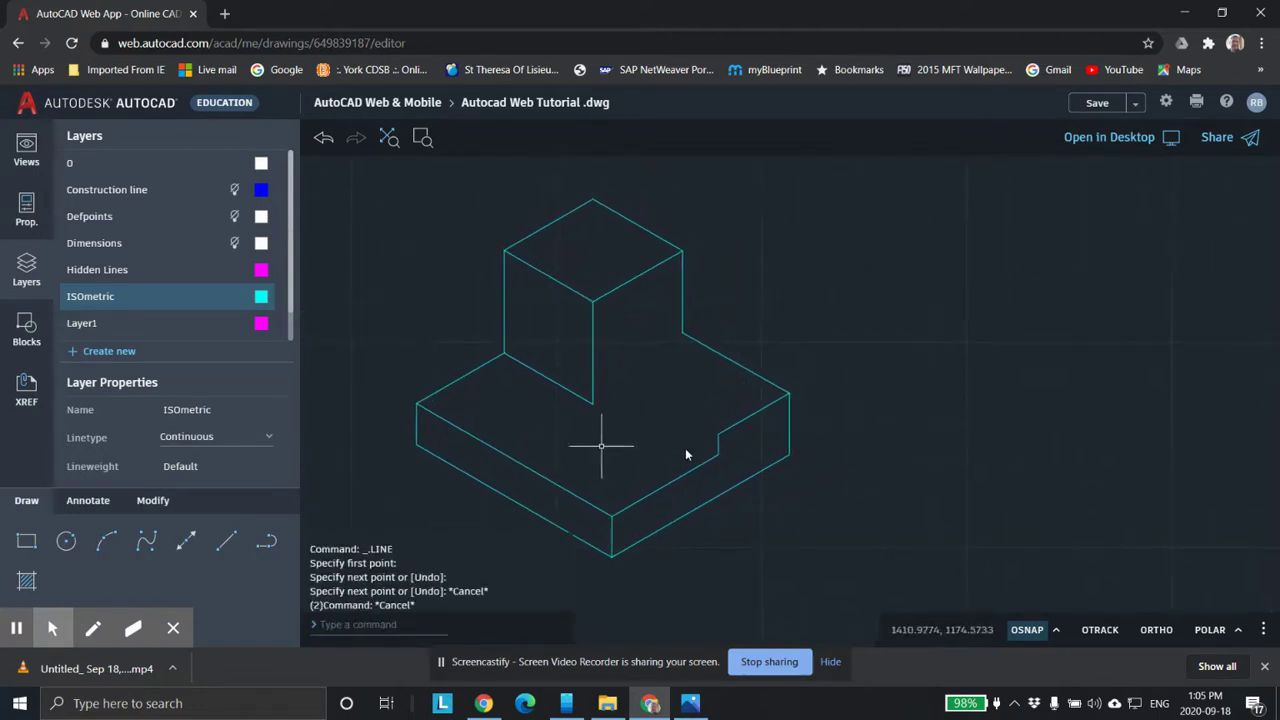
left_click(226, 541)
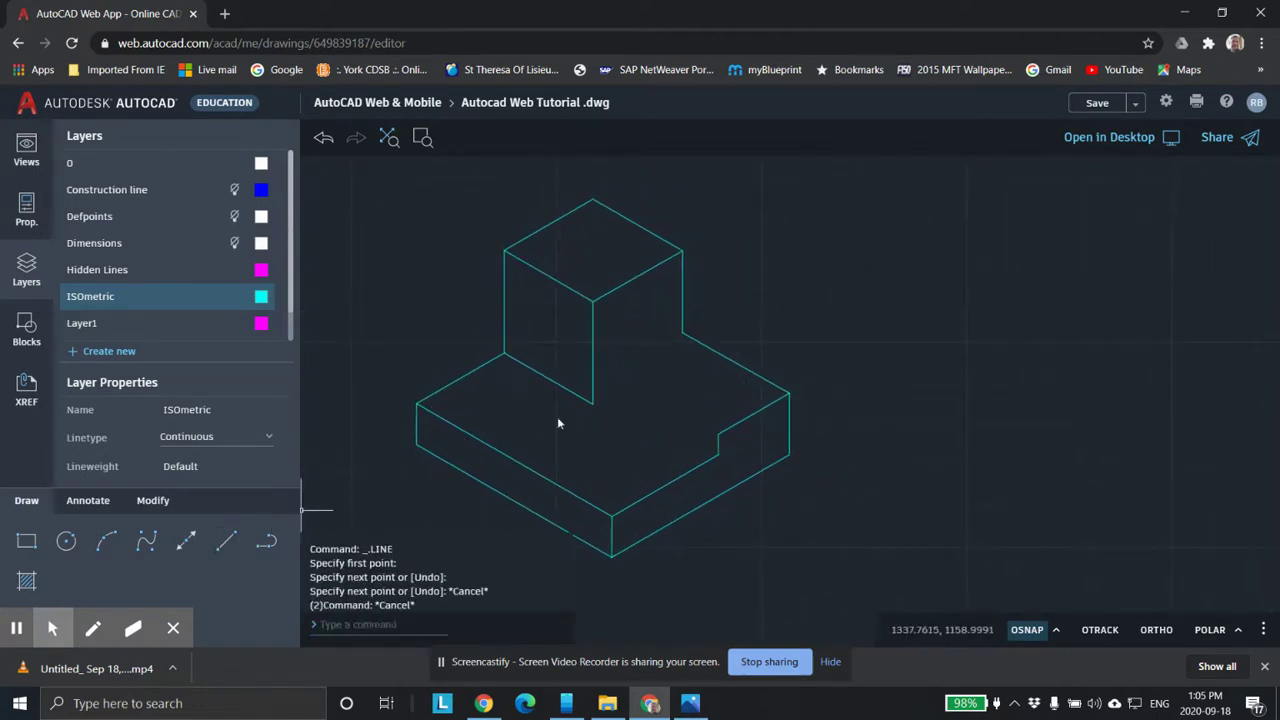
left_click(687, 339)
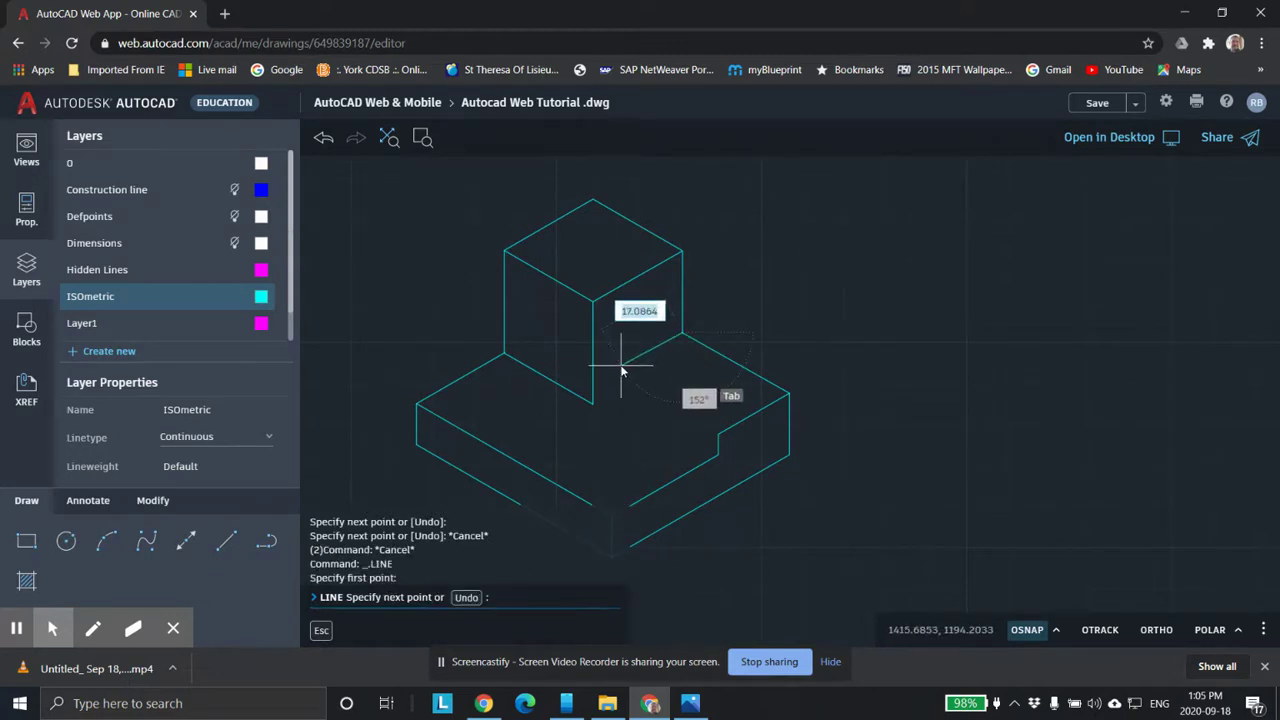
type("20")
key("Tab")
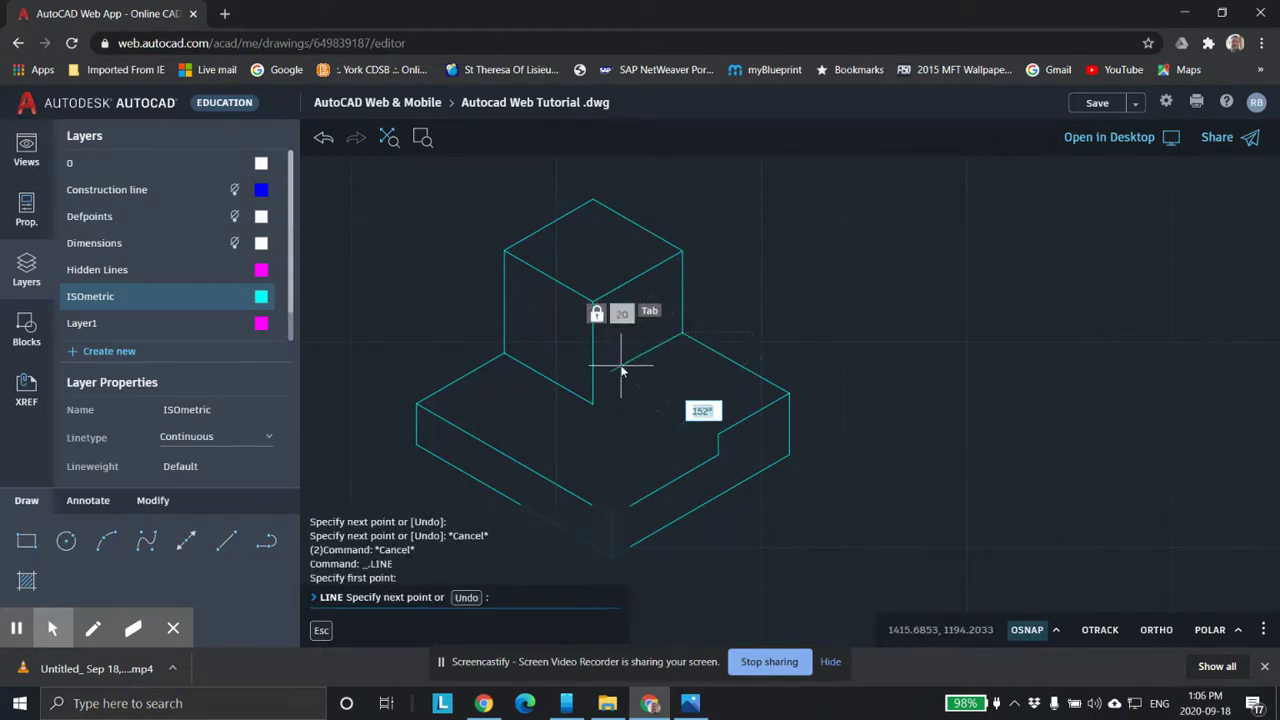
key("Return")
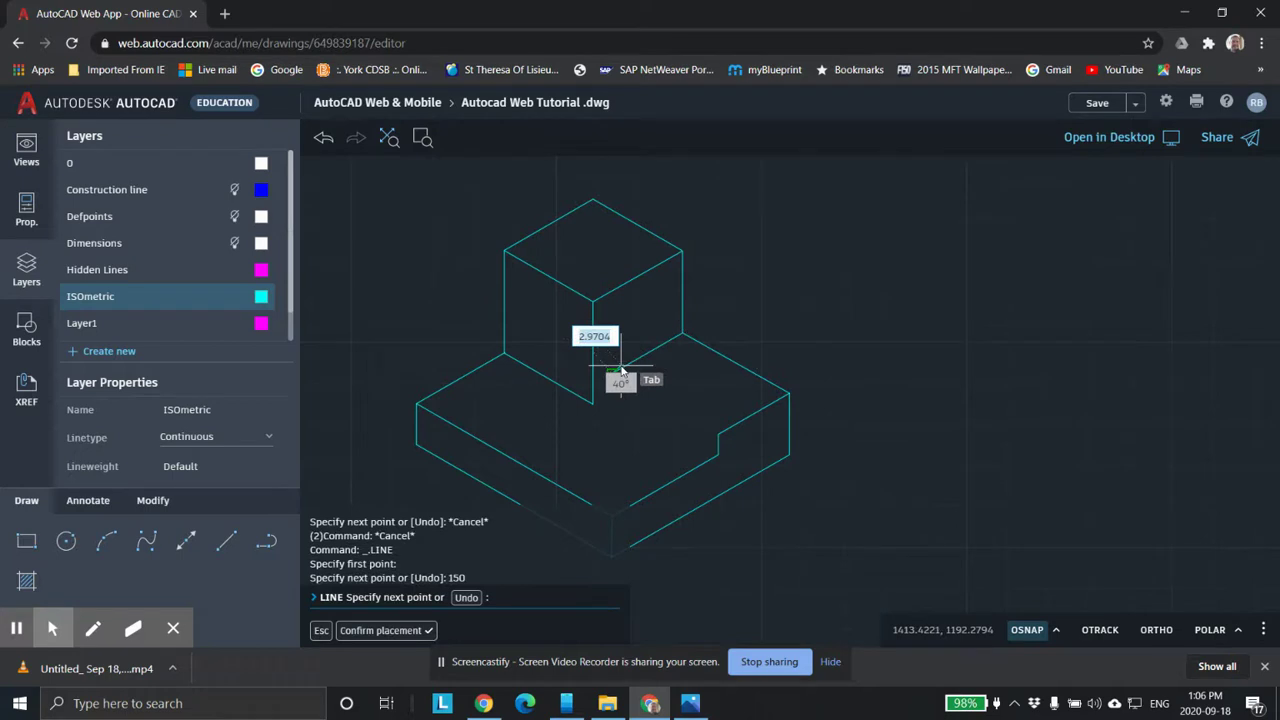
key("Escape")
Connect the inner edge's endpoint to the adjacent edge's endpoint.
left_click(228, 542)
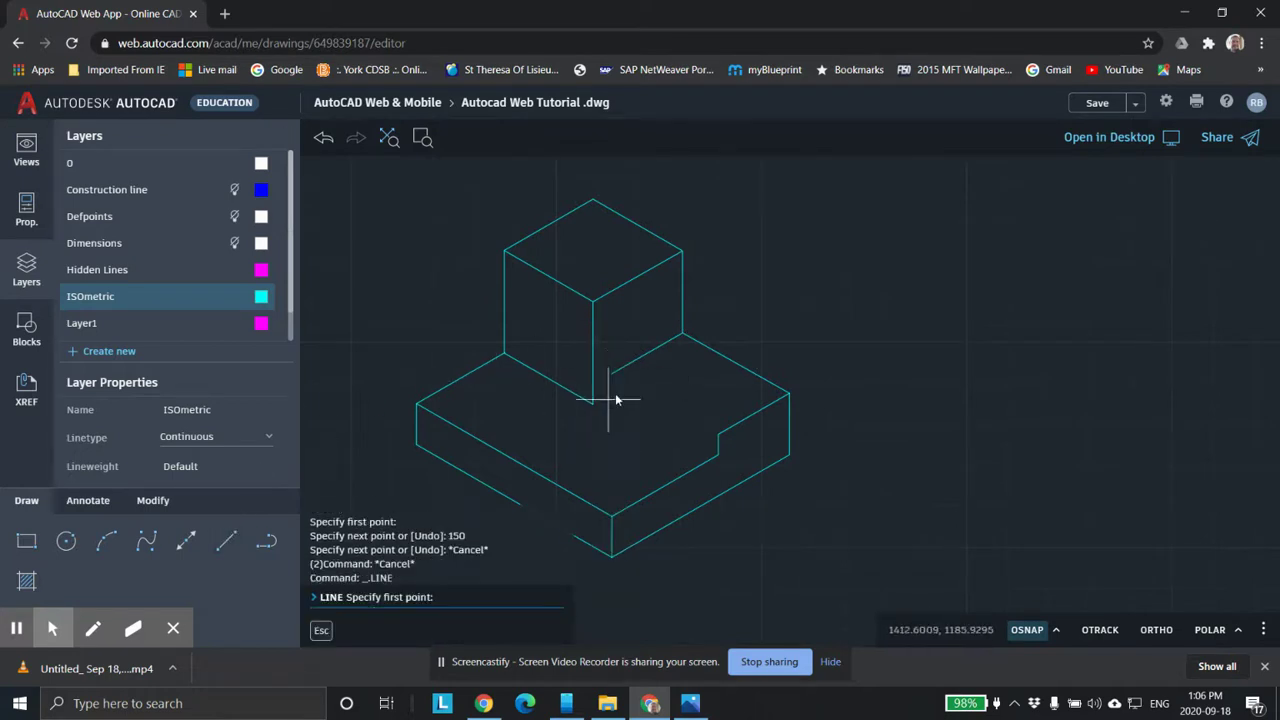
left_click(612, 373)
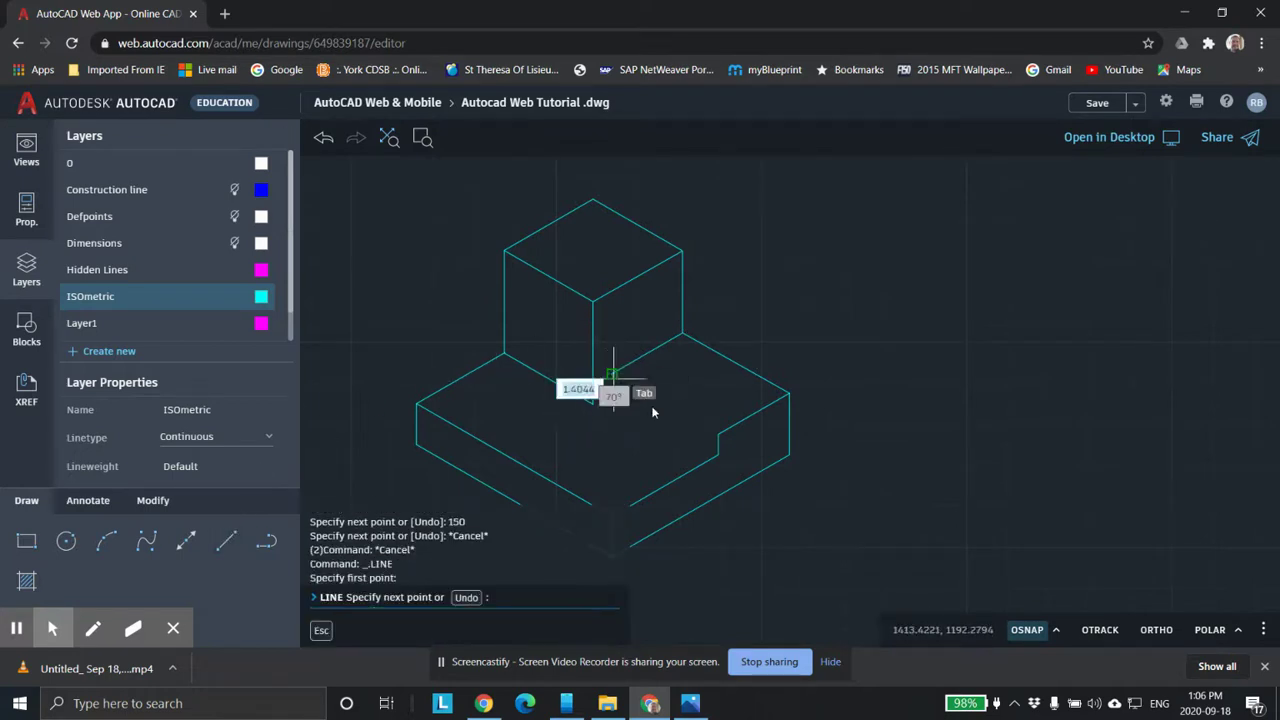
left_click(716, 433)
key("Escape")
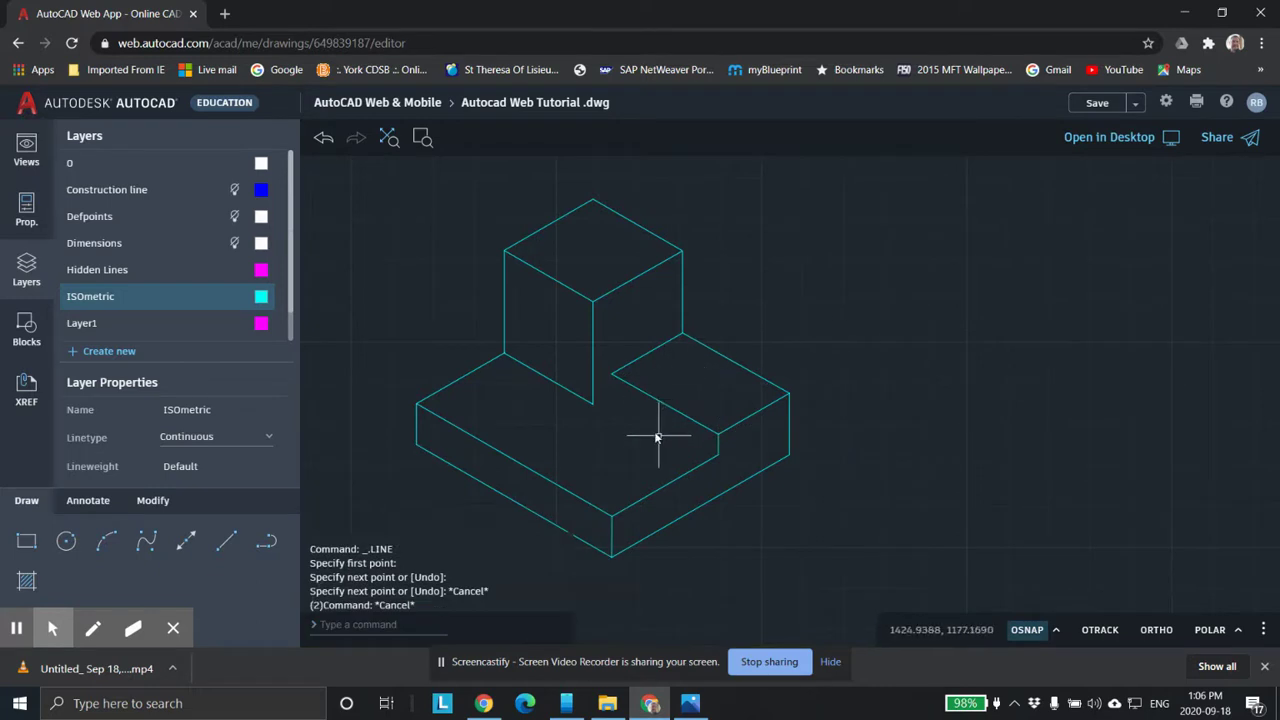
Draw a 5-unit channel line at 30° from the snapped corner.
left_click(226, 541)
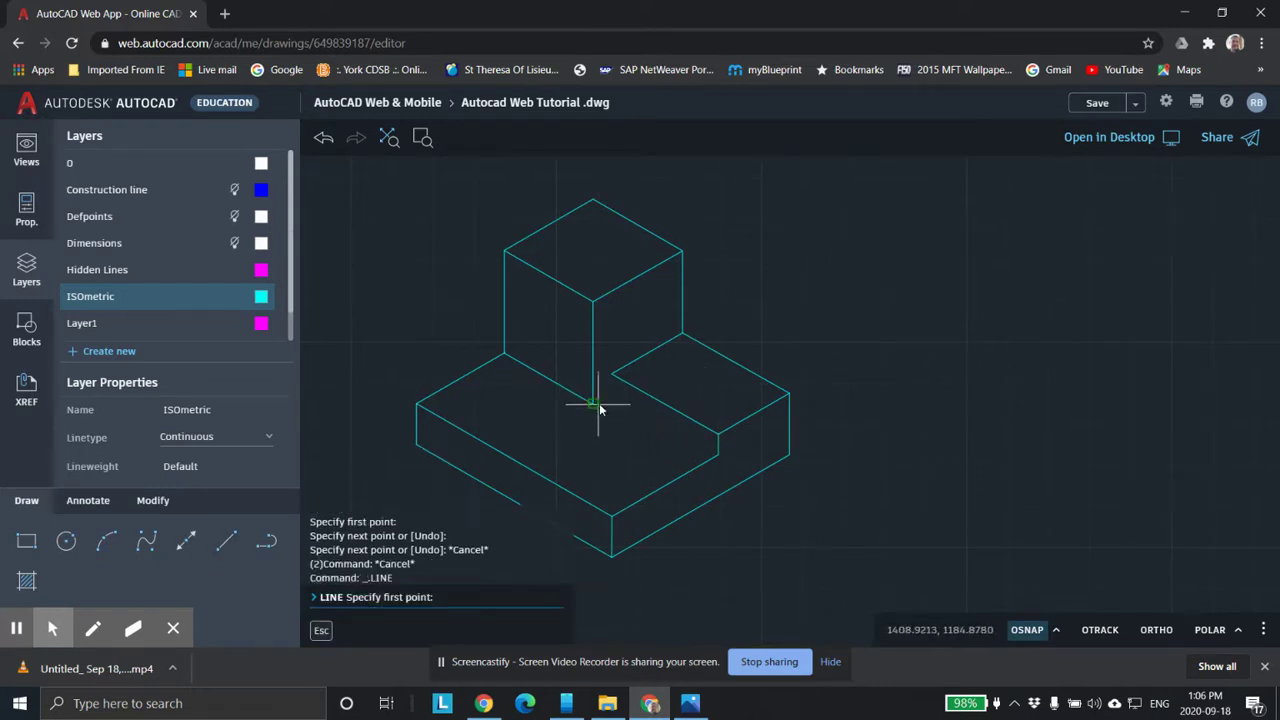
left_click(597, 407)
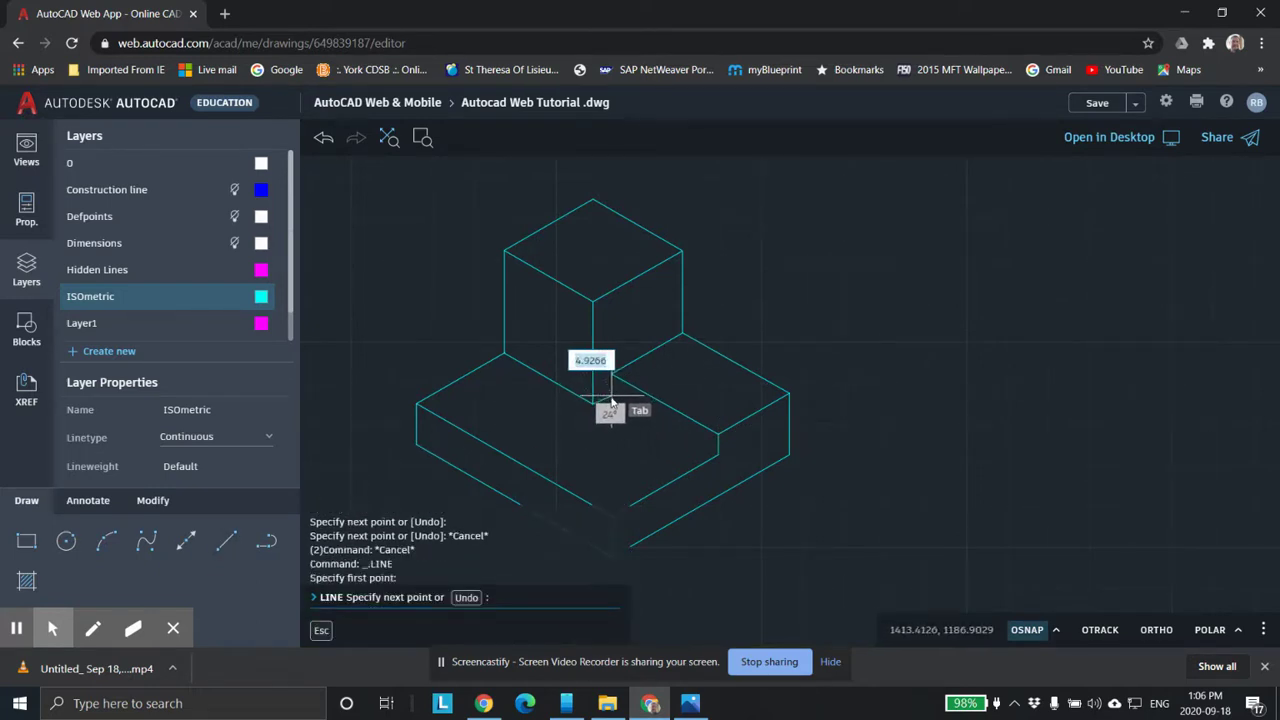
type("5")
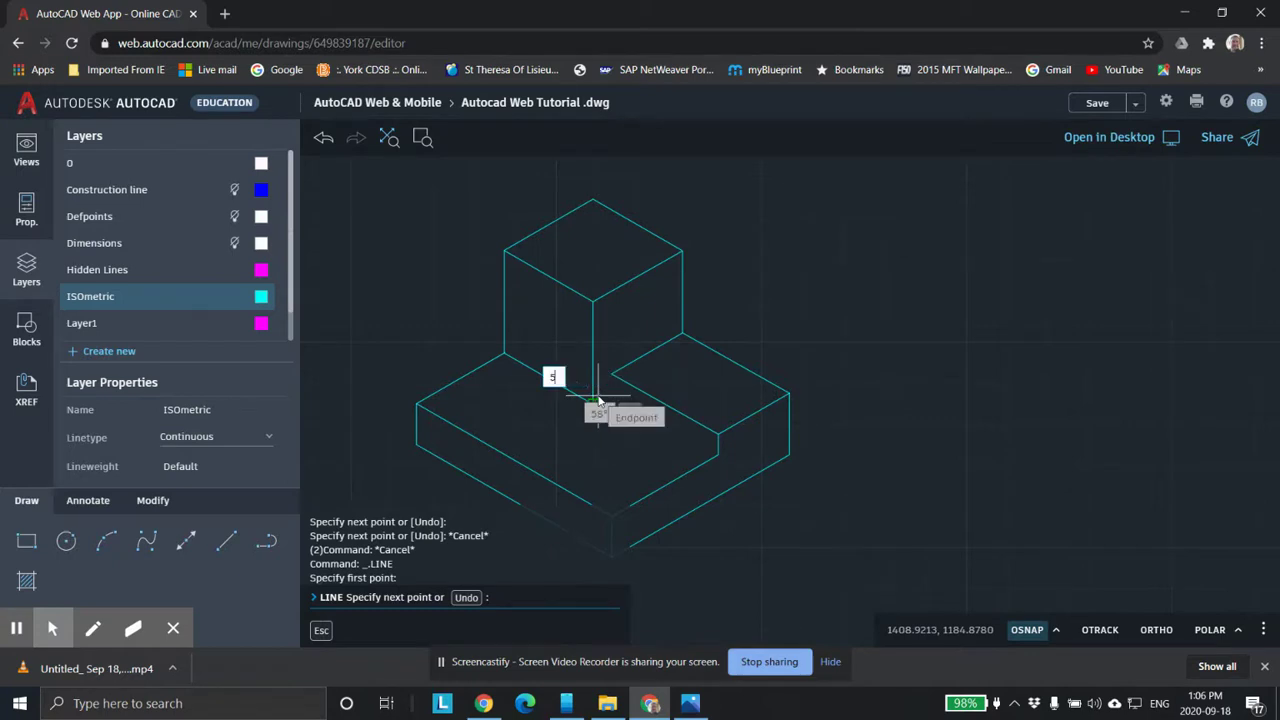
key("Tab")
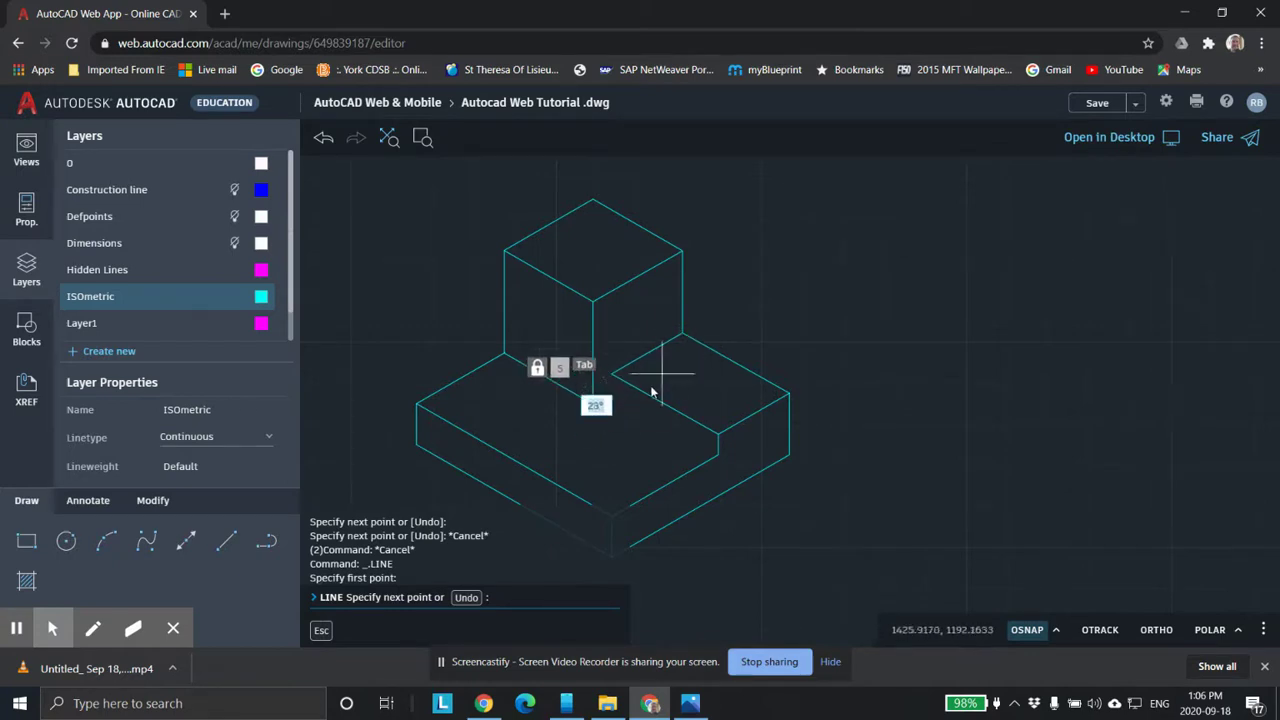
scroll(645, 382, "up", 3)
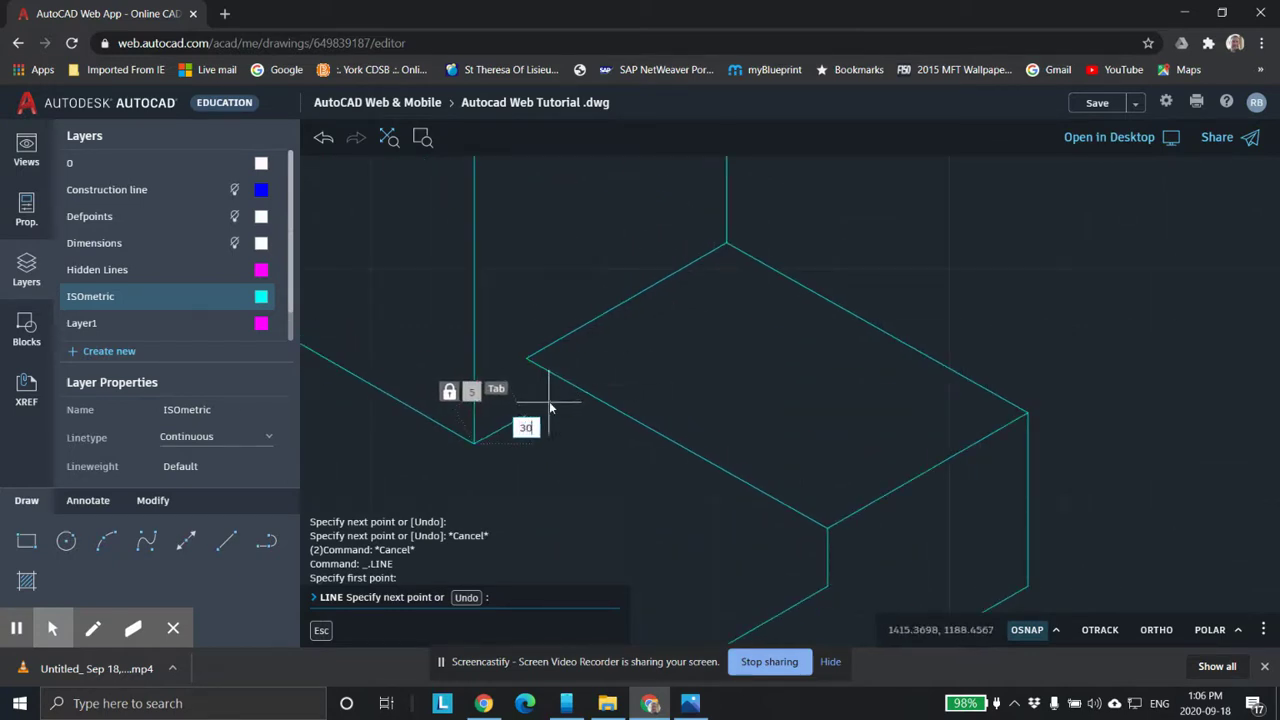
type("30")
key("Return")
key("Escape")
key("Escape")
key("Escape")
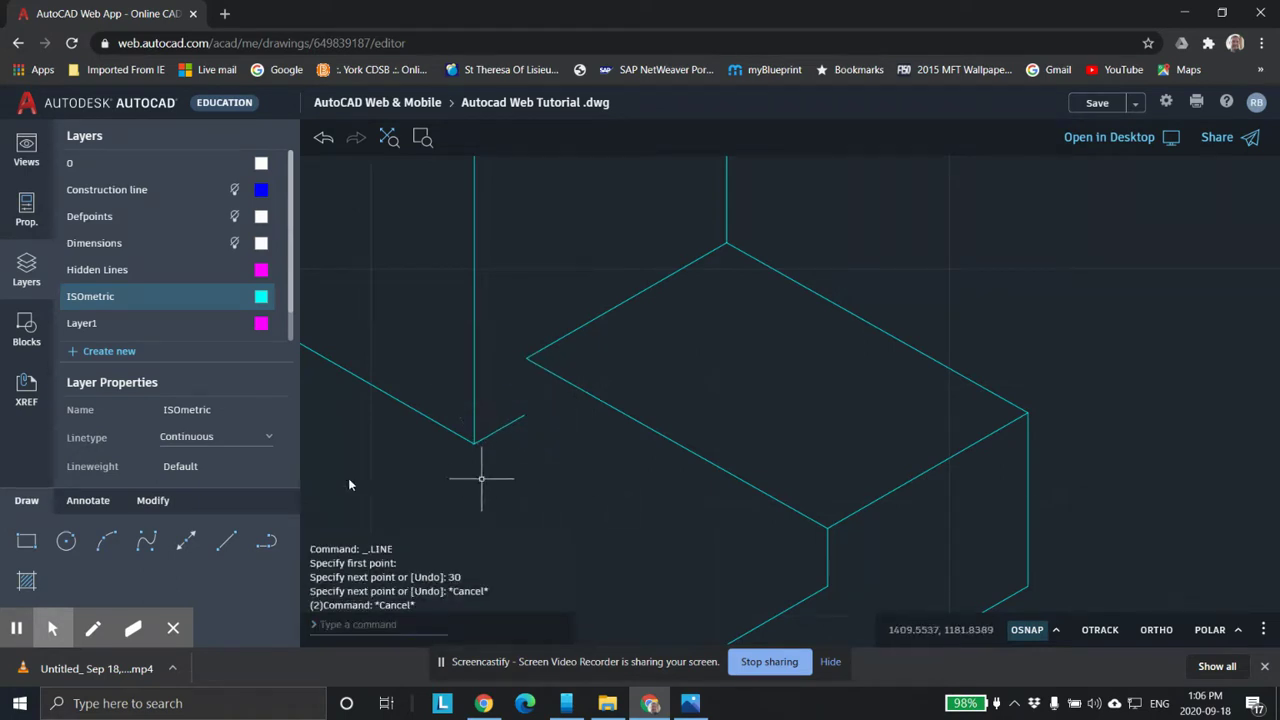
Add a vertical line at the shape's corner and a sloping edge from the notch corner.
left_click(226, 541)
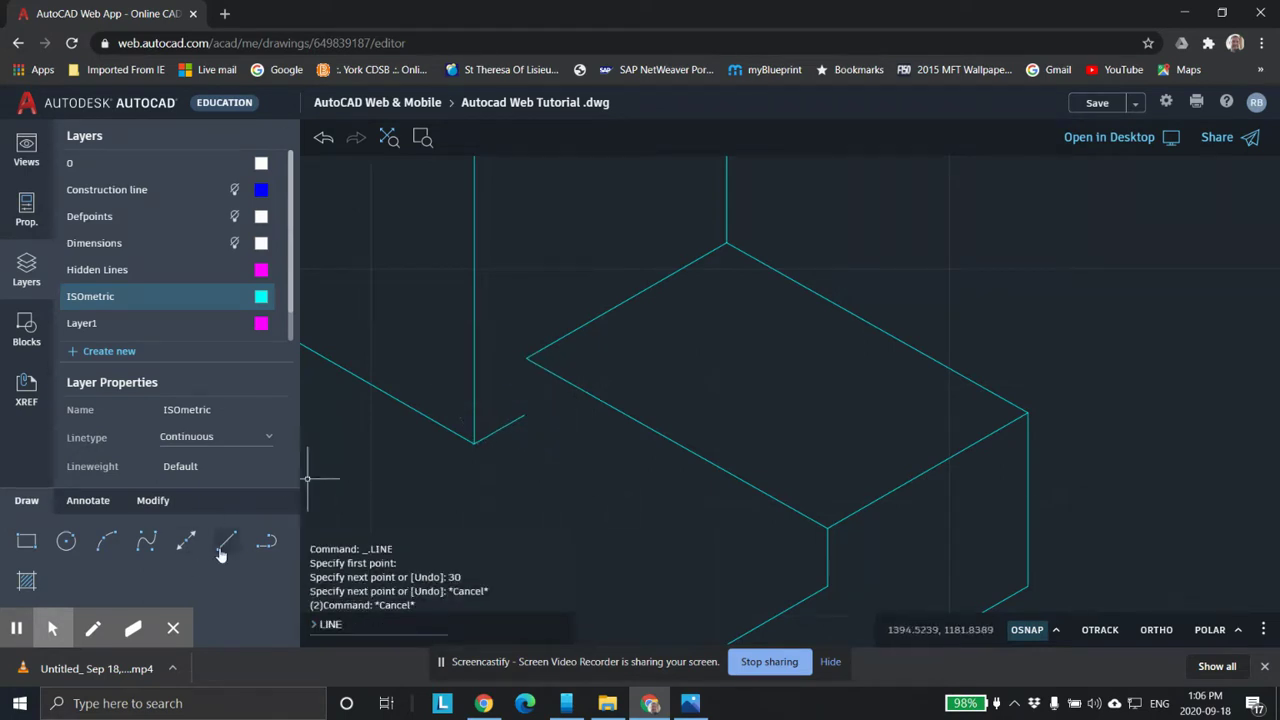
left_click(526, 358)
left_click(526, 423)
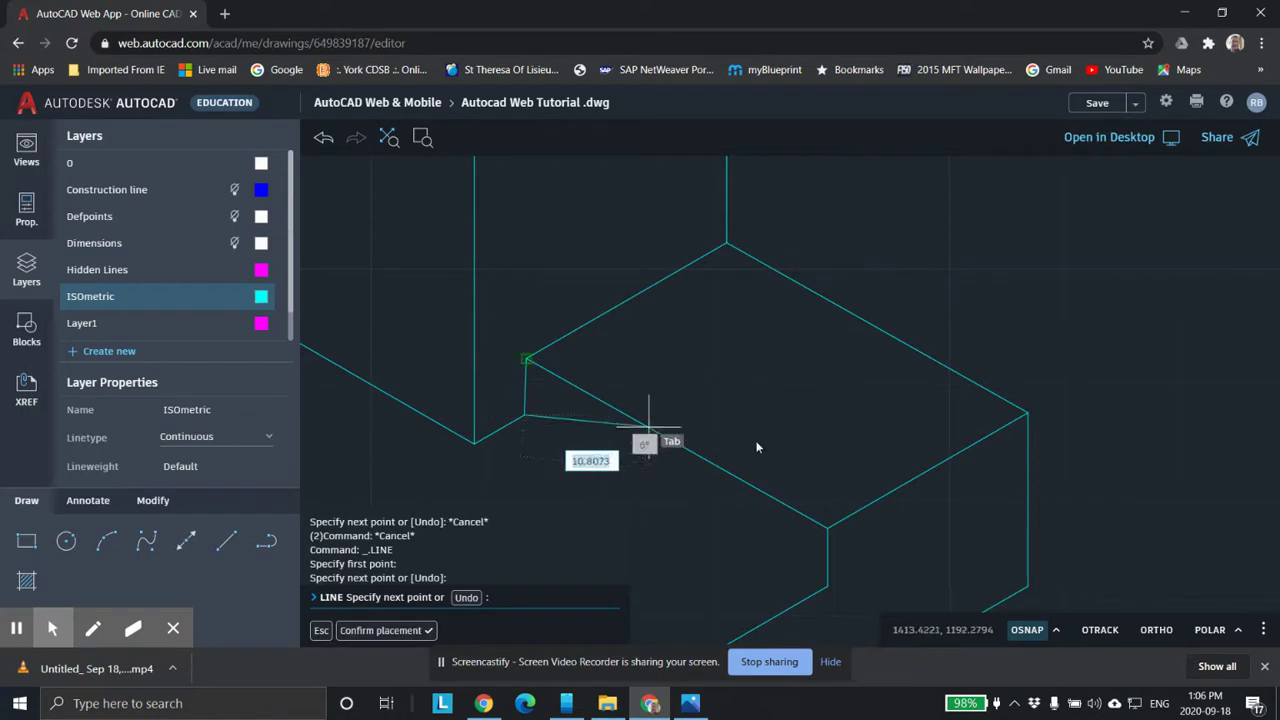
key("Escape")
key("Escape")
key("Escape")
scroll(651, 414, "down", 5)
mouse_move(820, 517)
middle_mouse_down()
mouse_move(789, 400)
mouse_move(760, 429)
middle_mouse_up()
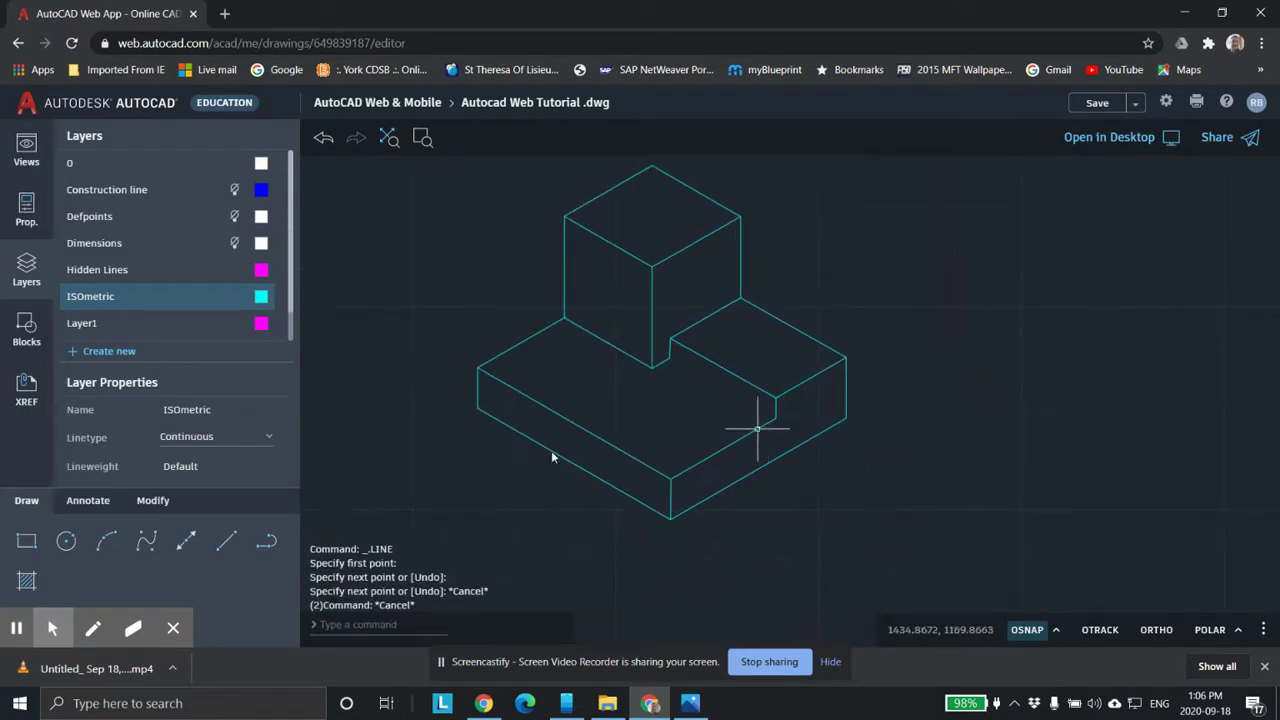
left_click(226, 541)
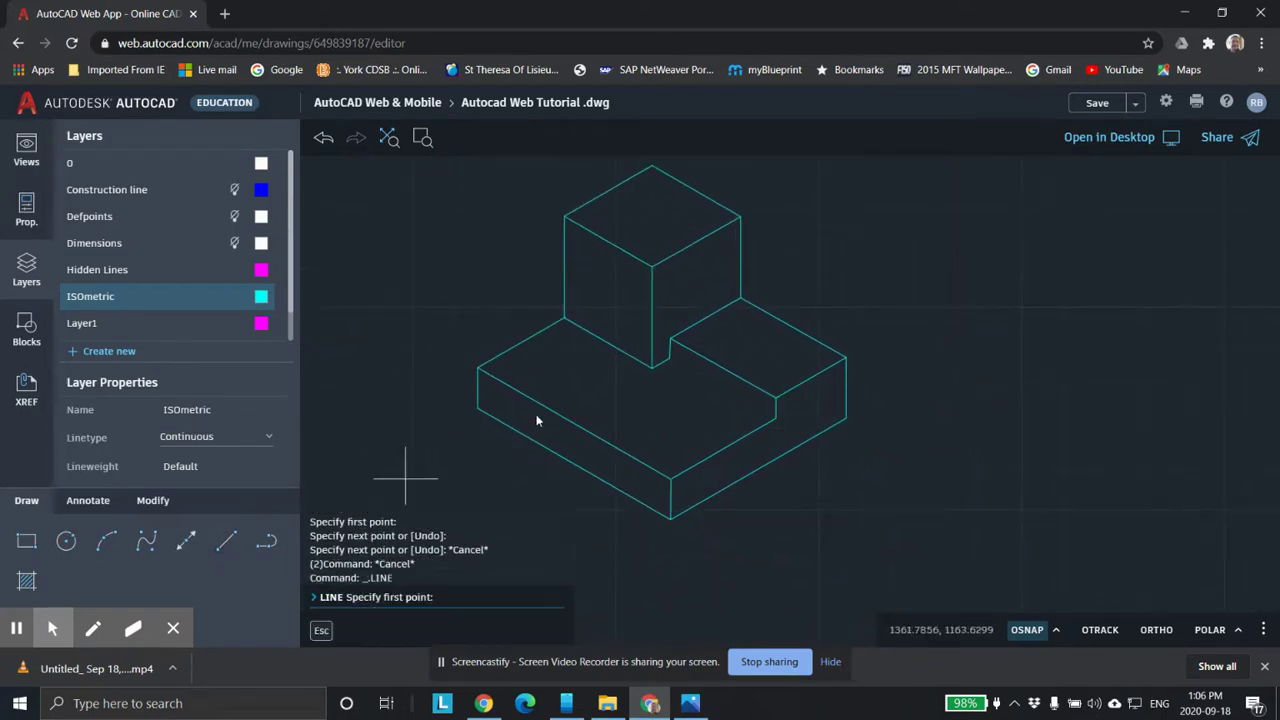
left_click(670, 359)
left_click(780, 415)
key("Escape")
key("Escape")
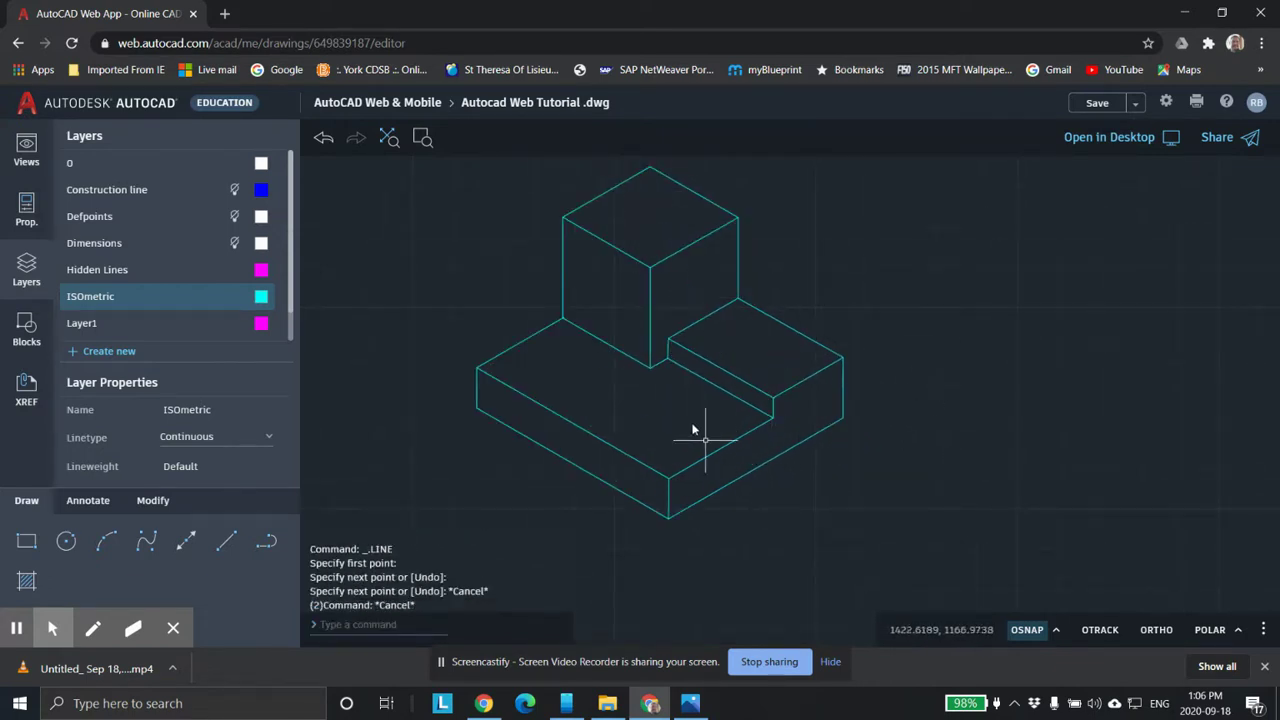
Offset the upper cube's top-right edge inward by 2.5.
middle_click_drag(606, 277, 677, 403)
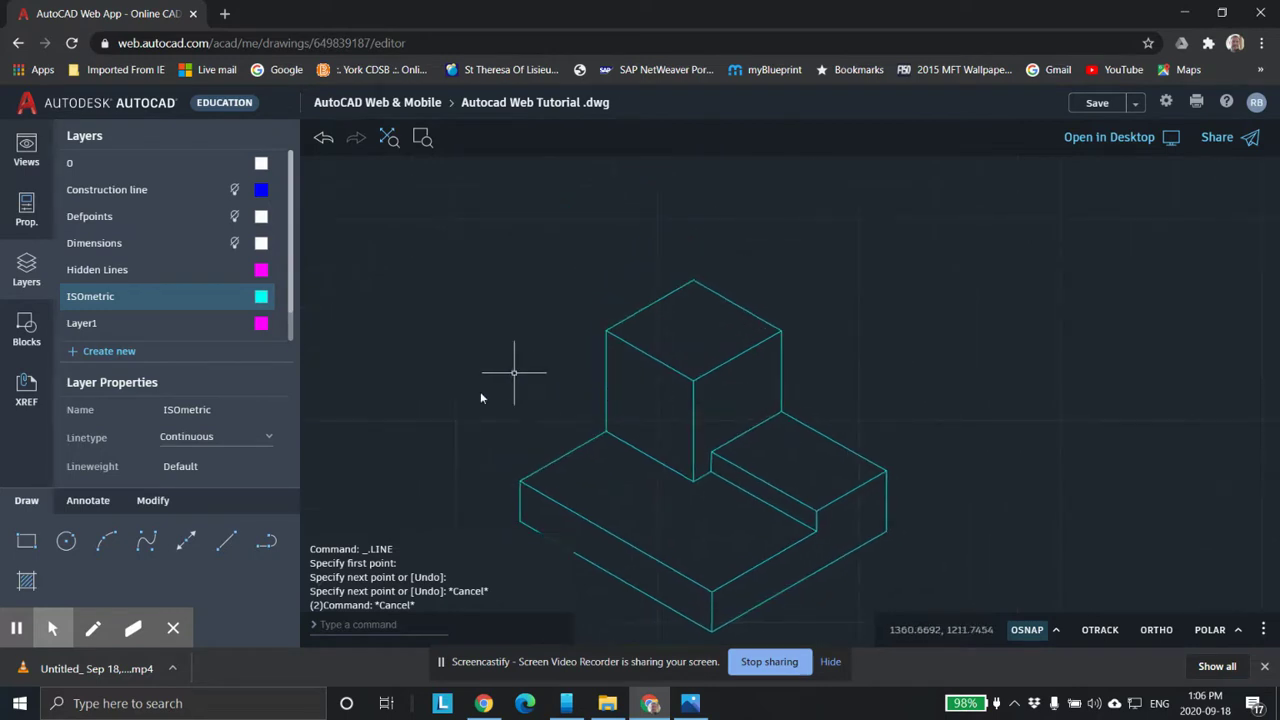
left_click(153, 500)
left_click(232, 543)
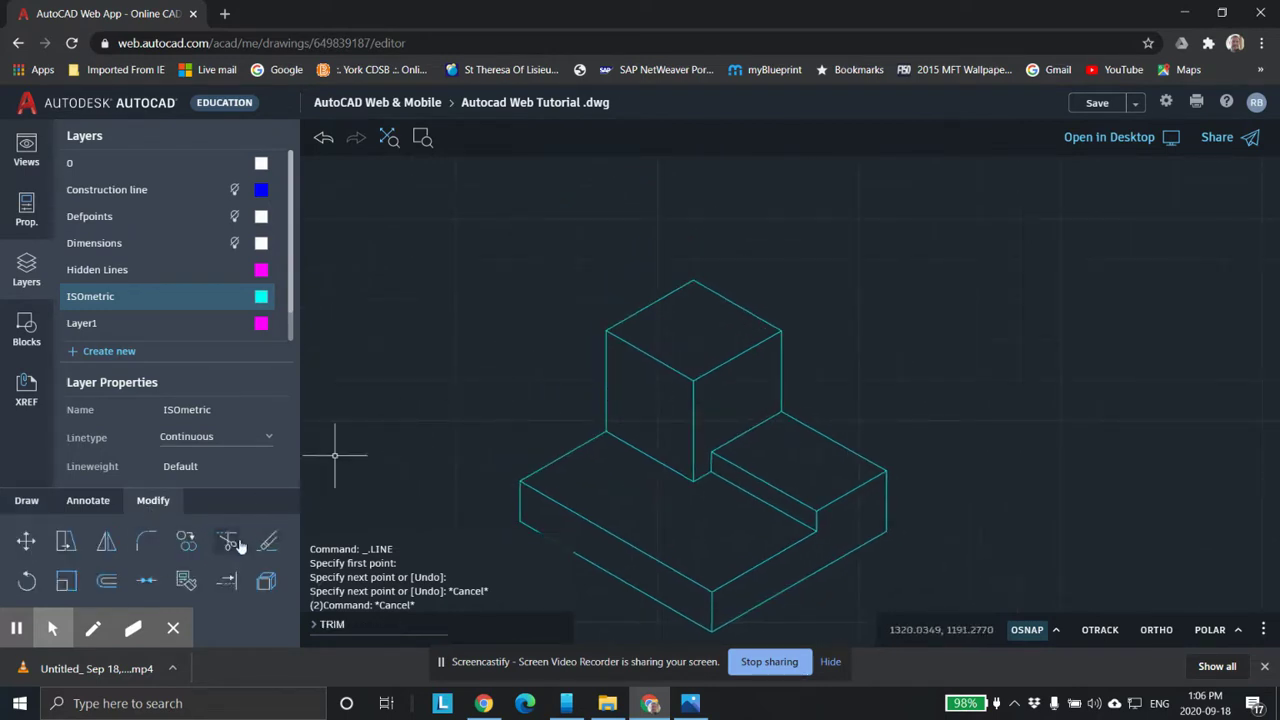
left_click(106, 580)
left_click(733, 303)
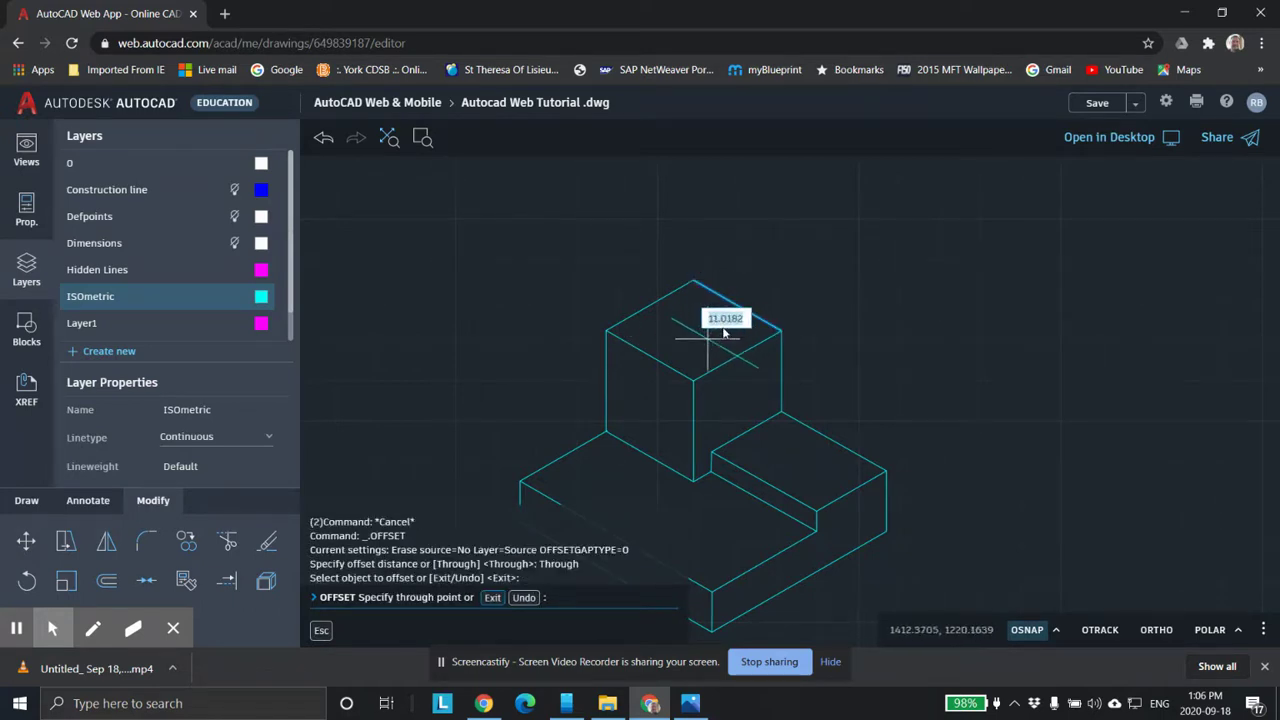
key("Escape")
key("Escape")
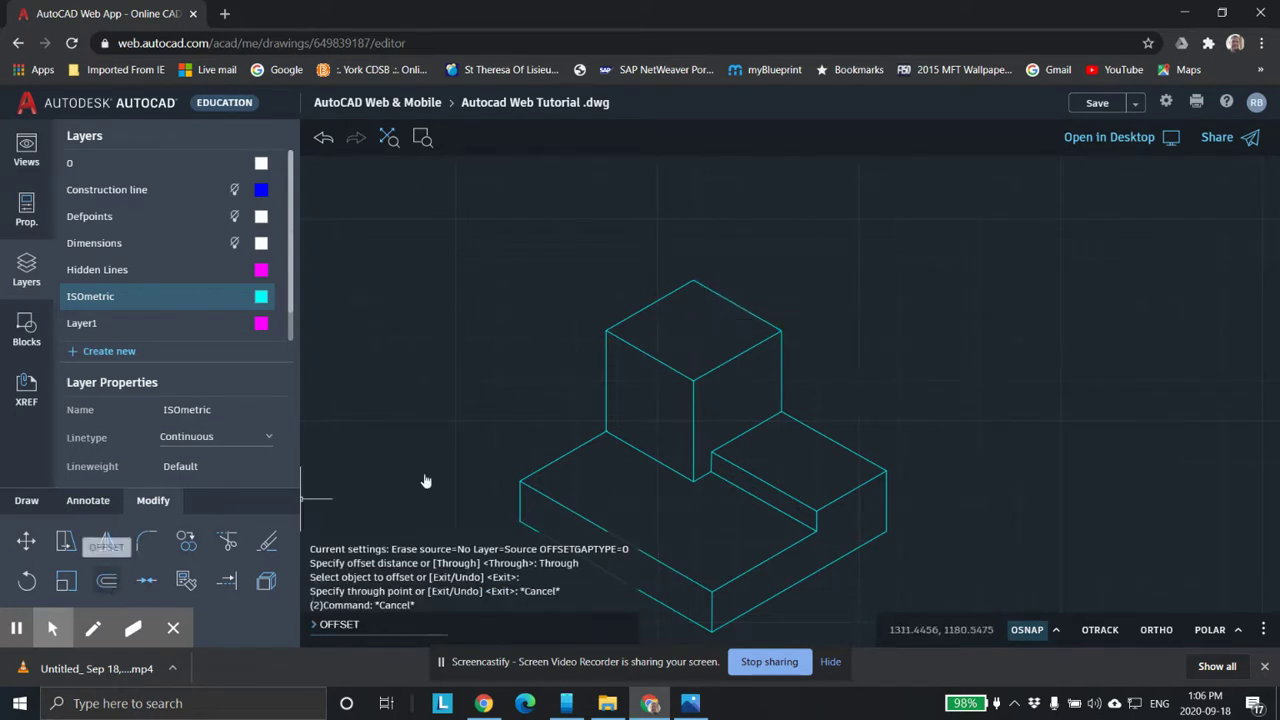
left_click(742, 311)
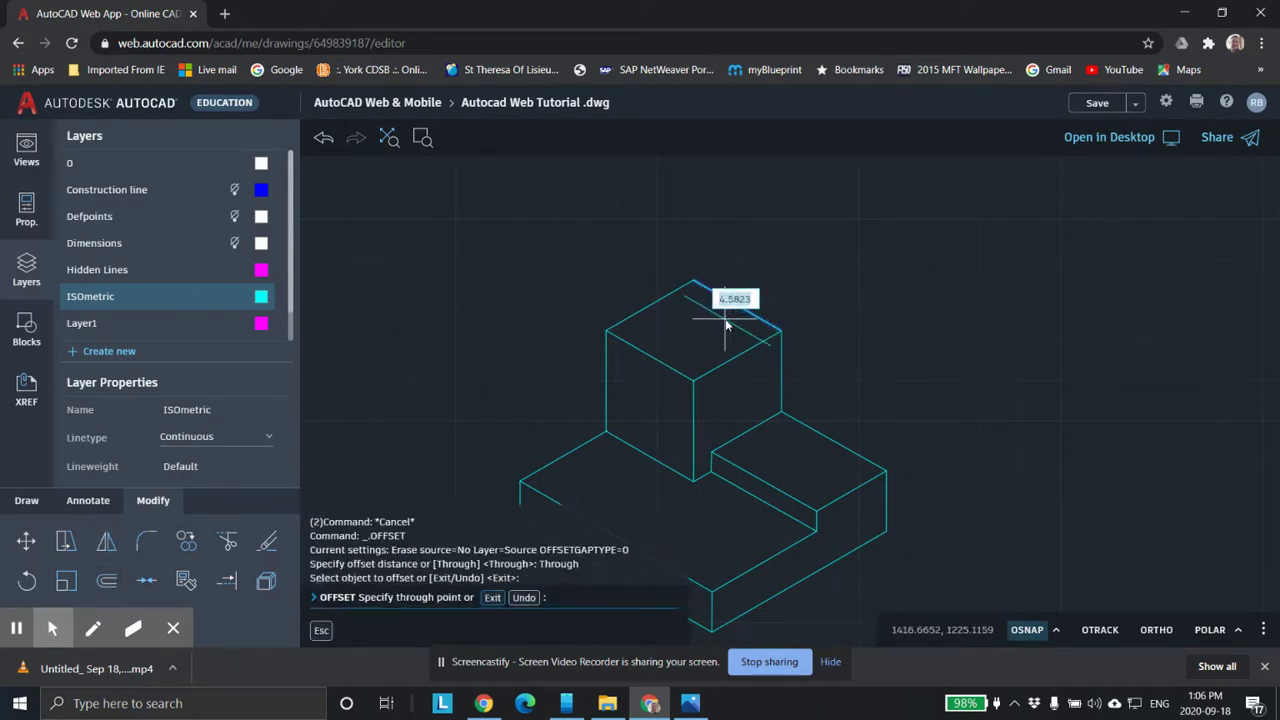
type("2.5")
key("Return")
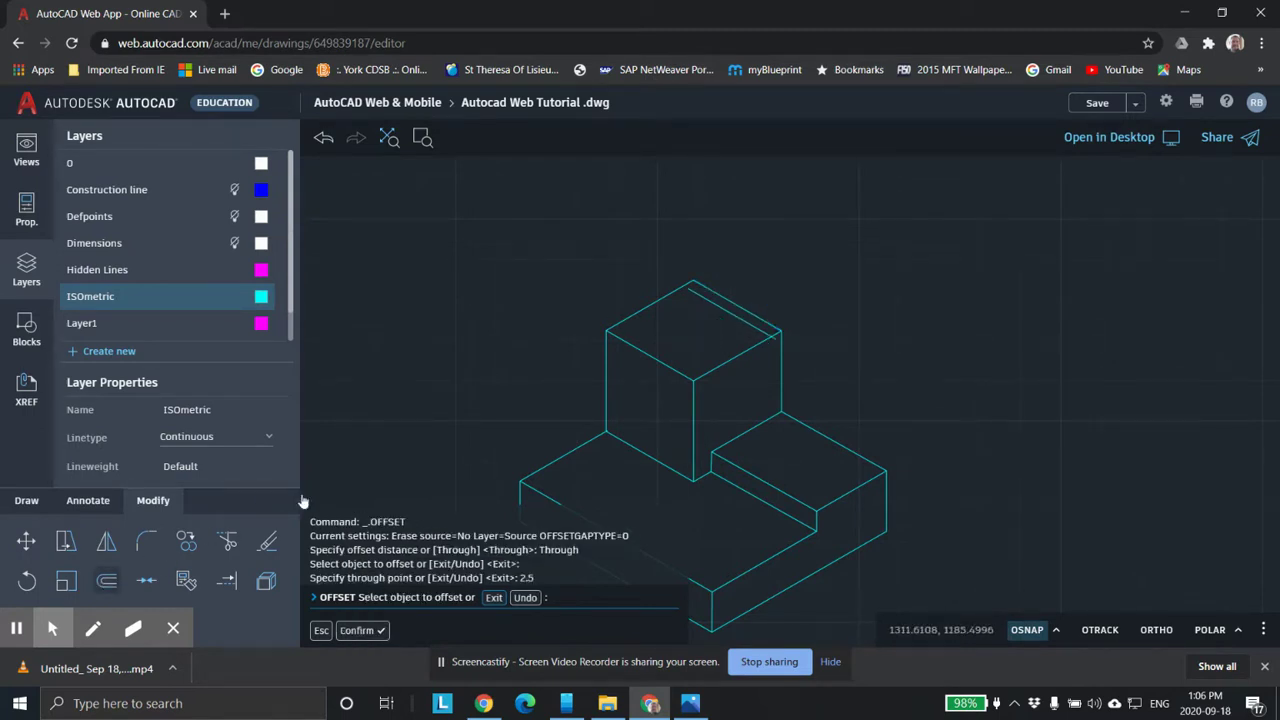
key("Escape")
key("Escape")
key("Return")
Offset the remaining three top-face edges inward by 2.5 each.
left_click(644, 312)
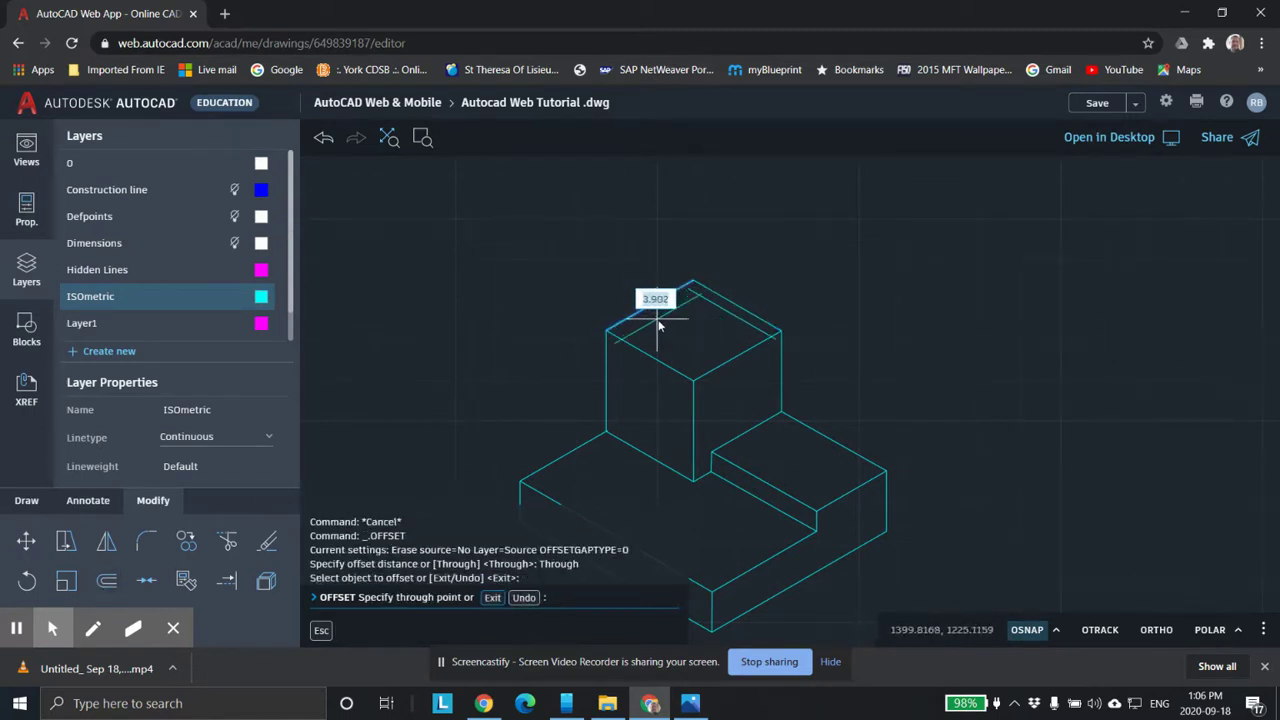
type("2.5")
key("Return")
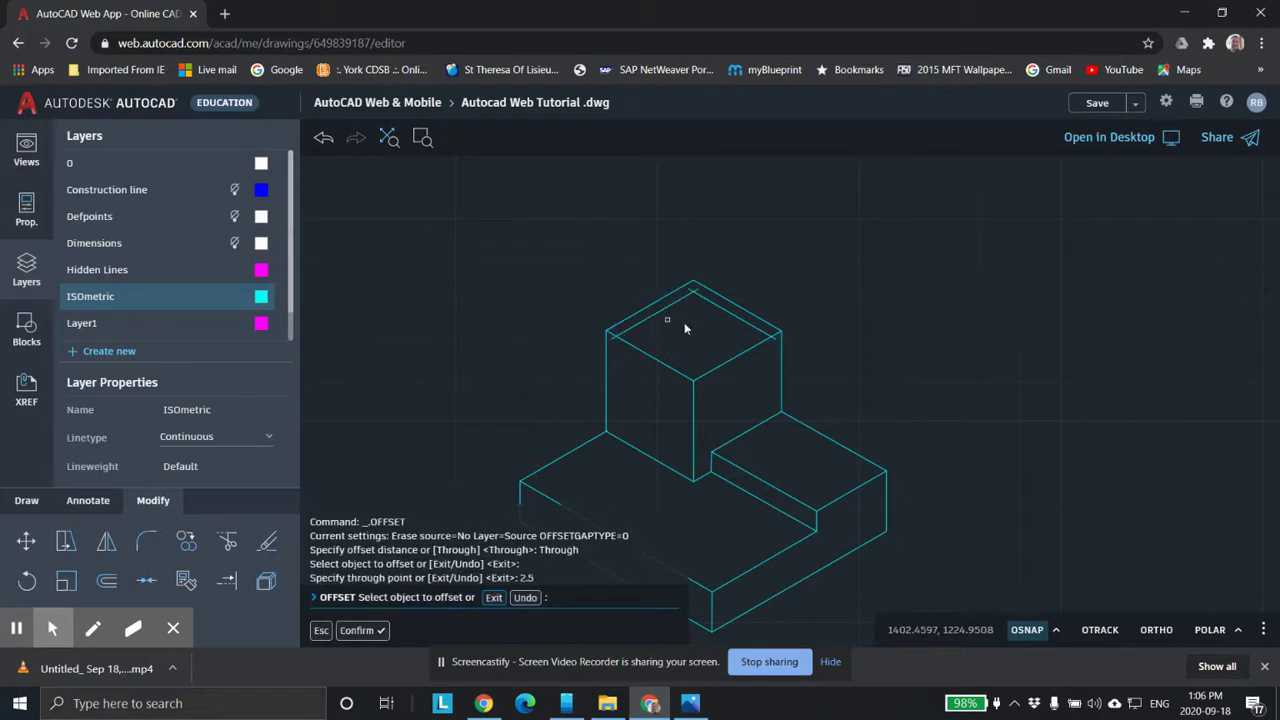
left_click(731, 360)
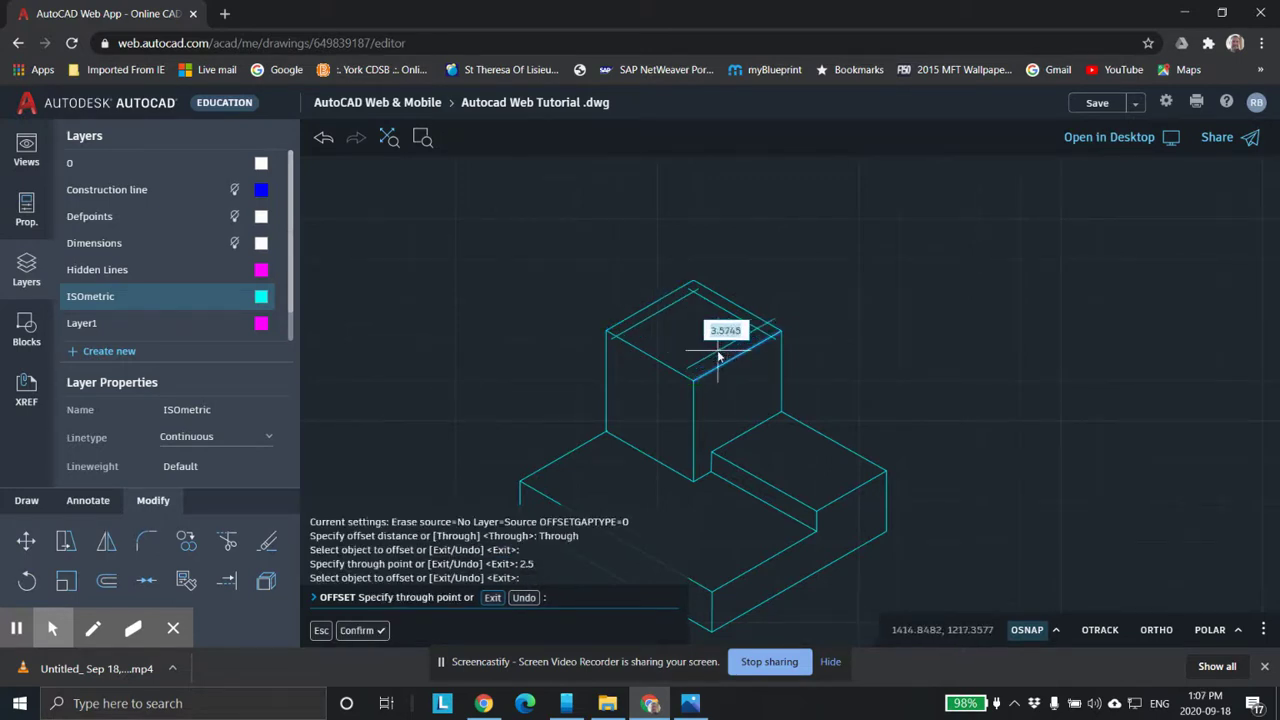
type("2.5")
key("Return")
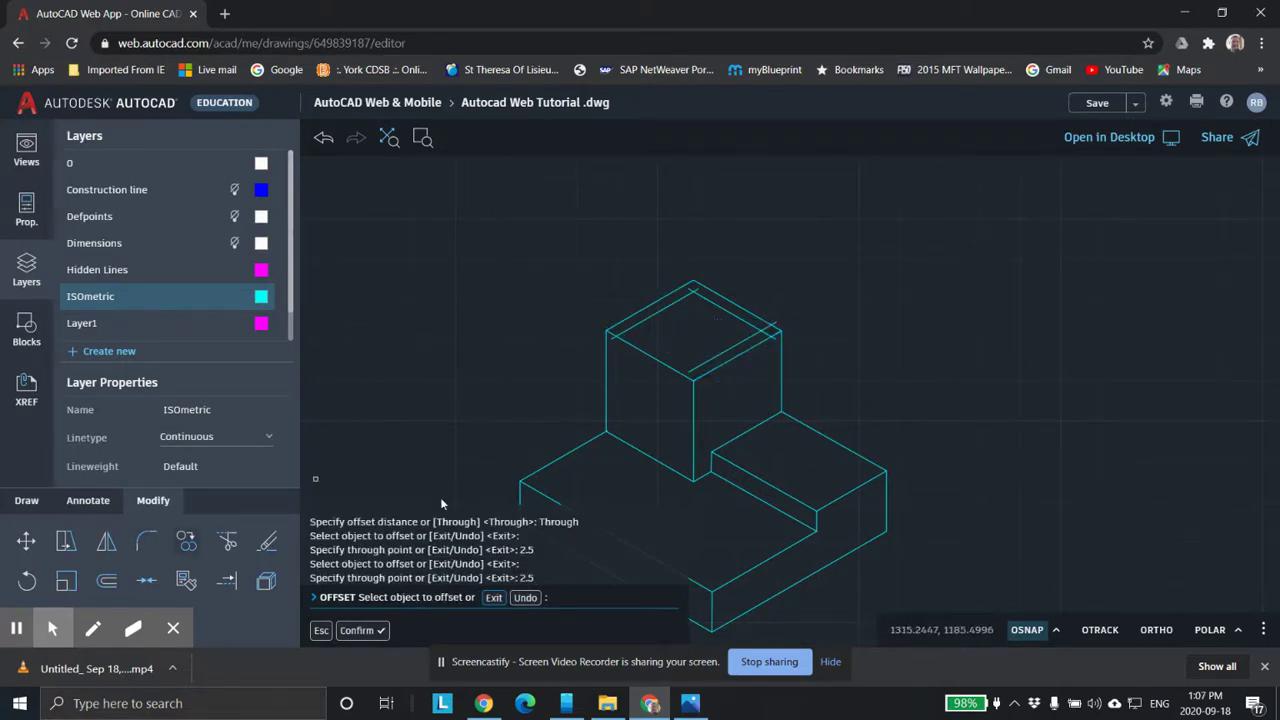
left_click(661, 361)
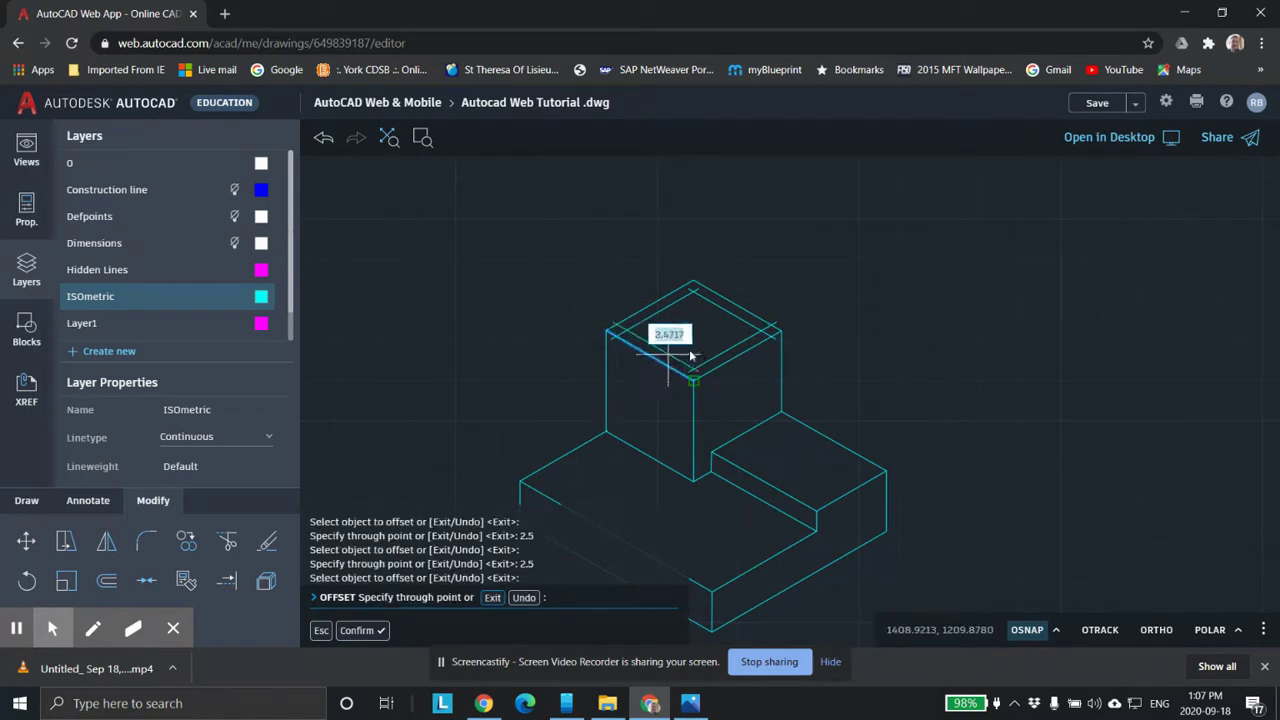
type("2.5")
key("Return")
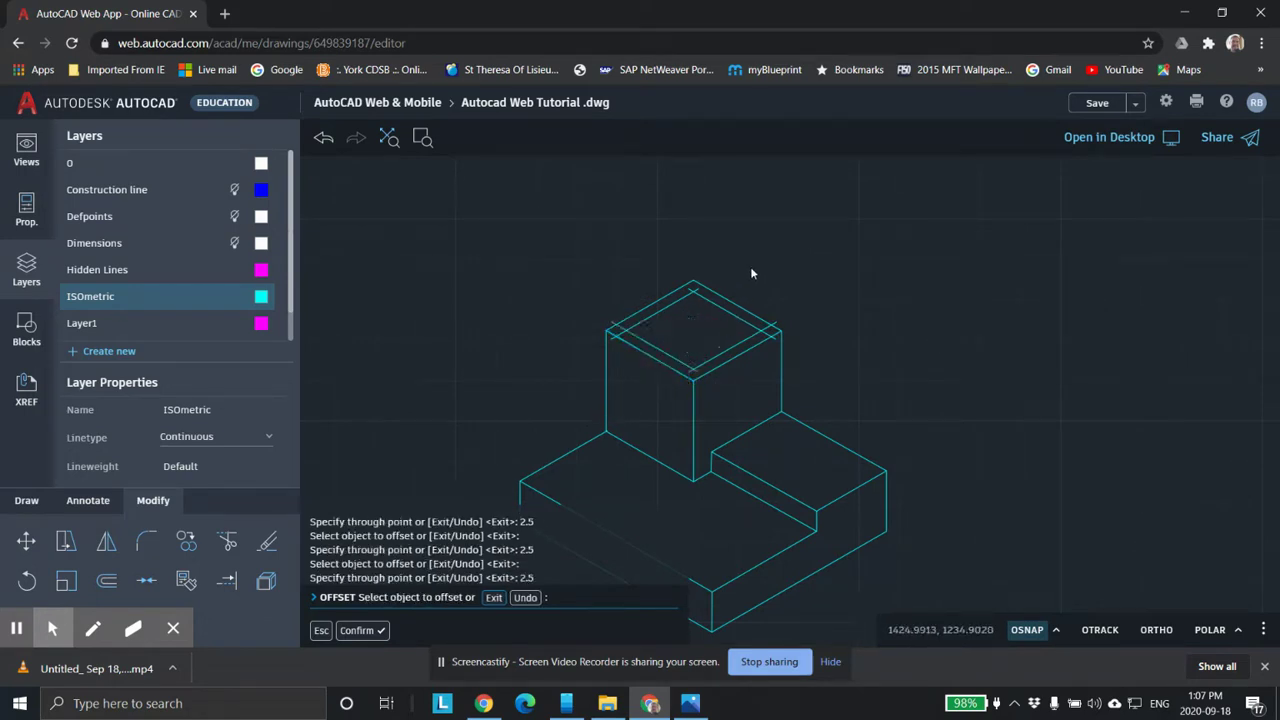
scroll(750, 270, "up", 3)
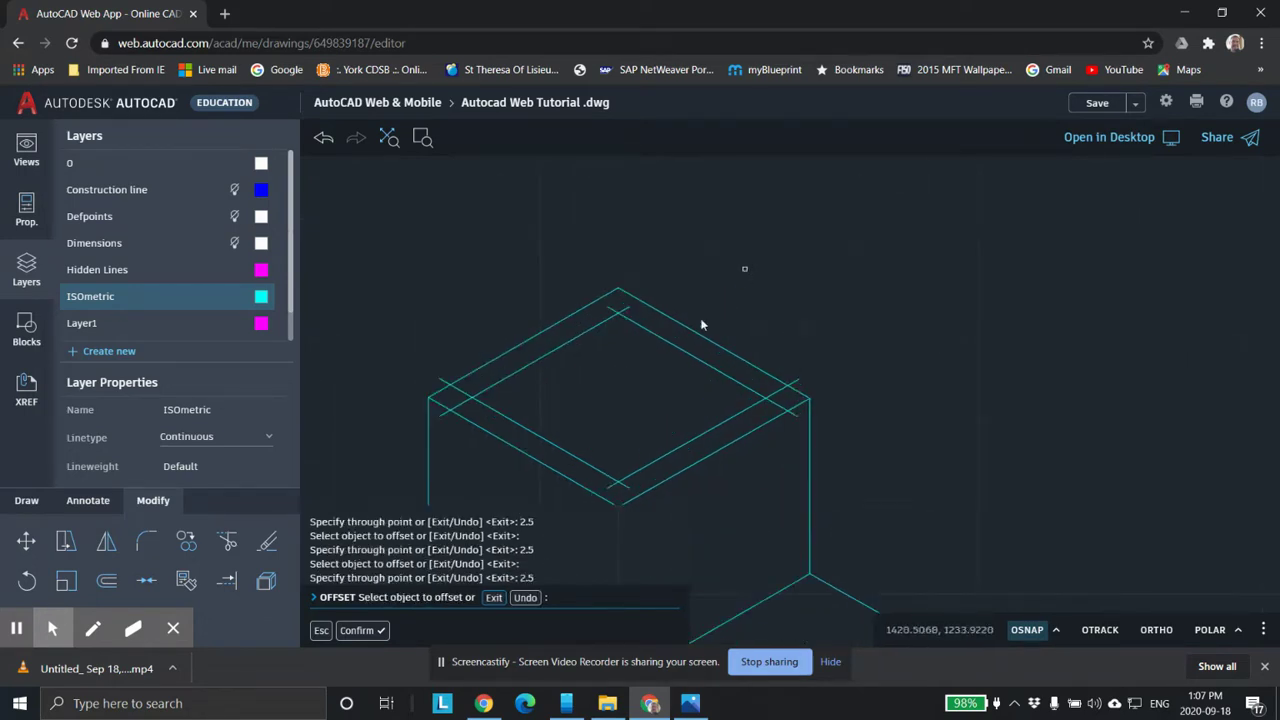
Trim the overhanging pieces at the inset border's top-left corner.
left_click(227, 541)
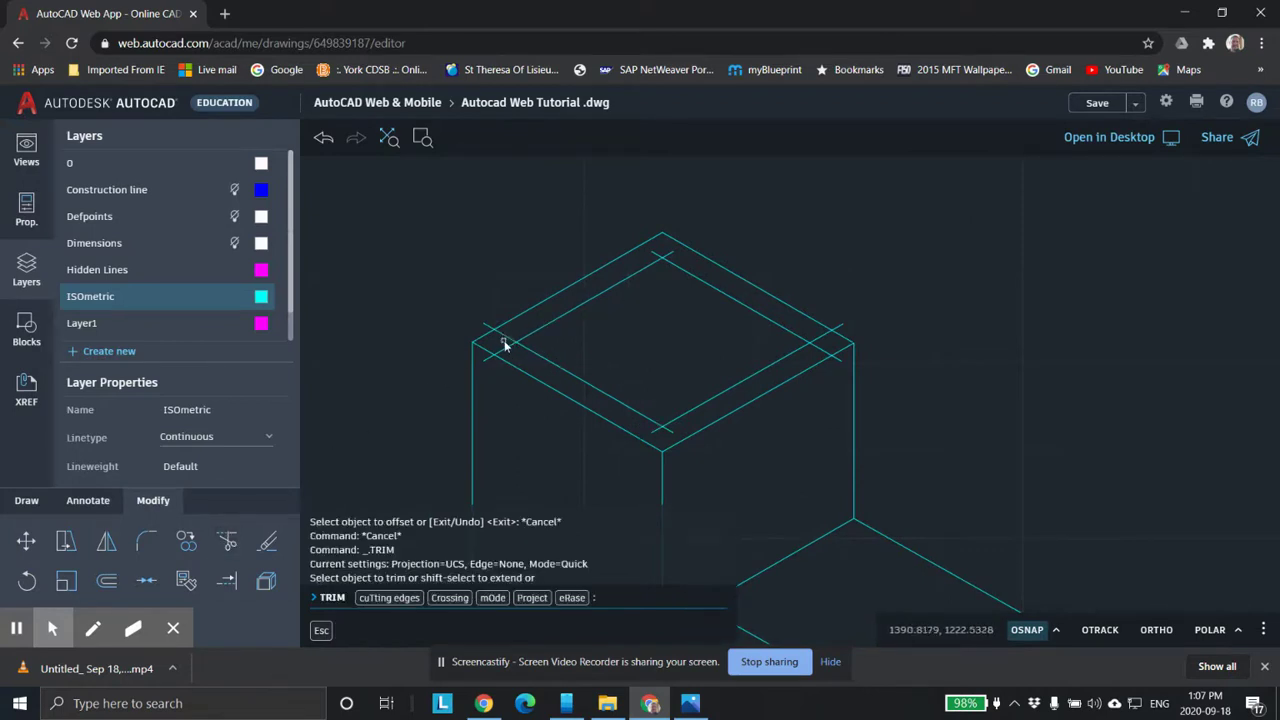
left_click(504, 345)
key("Escape")
left_click(256, 550)
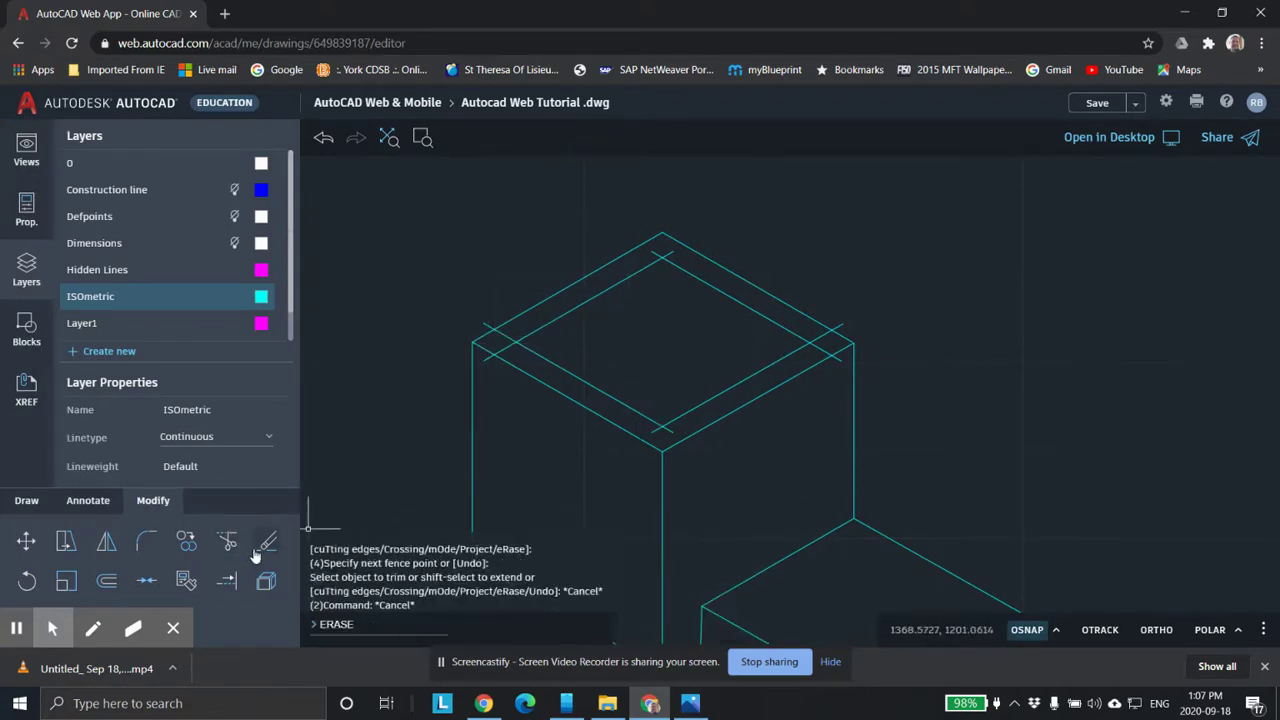
left_click(228, 542)
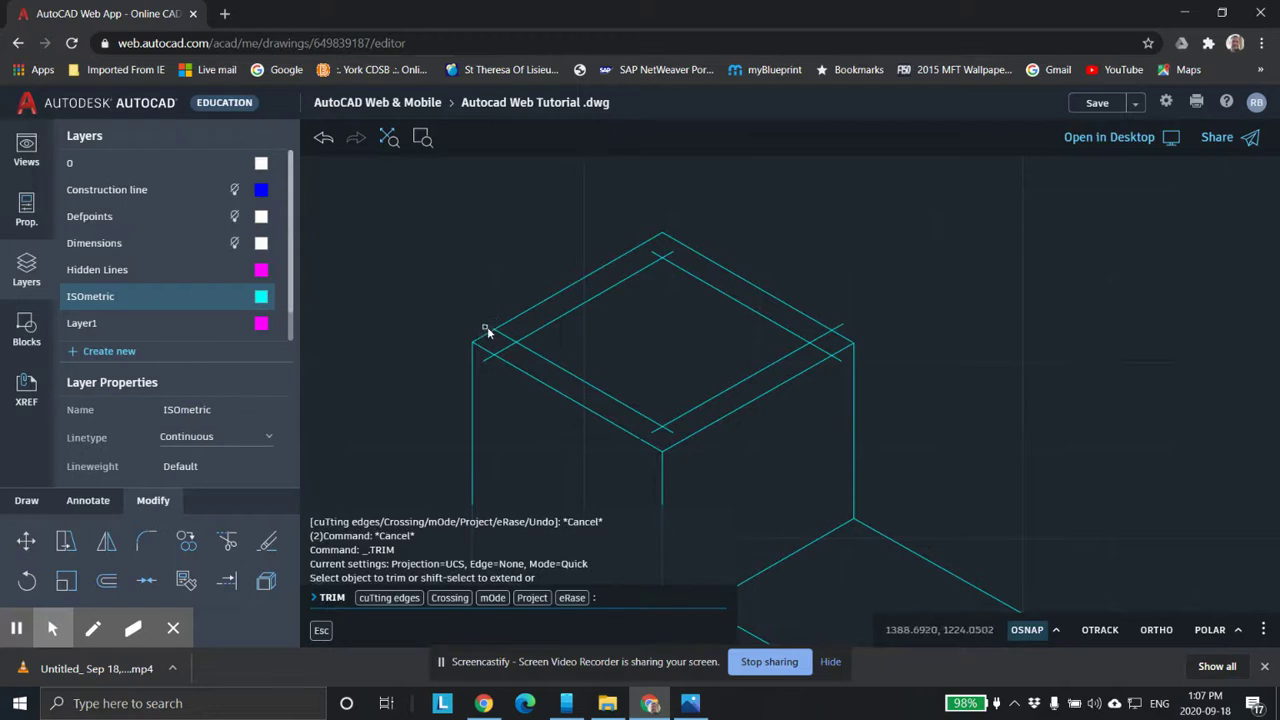
left_click(486, 330)
left_click(500, 340)
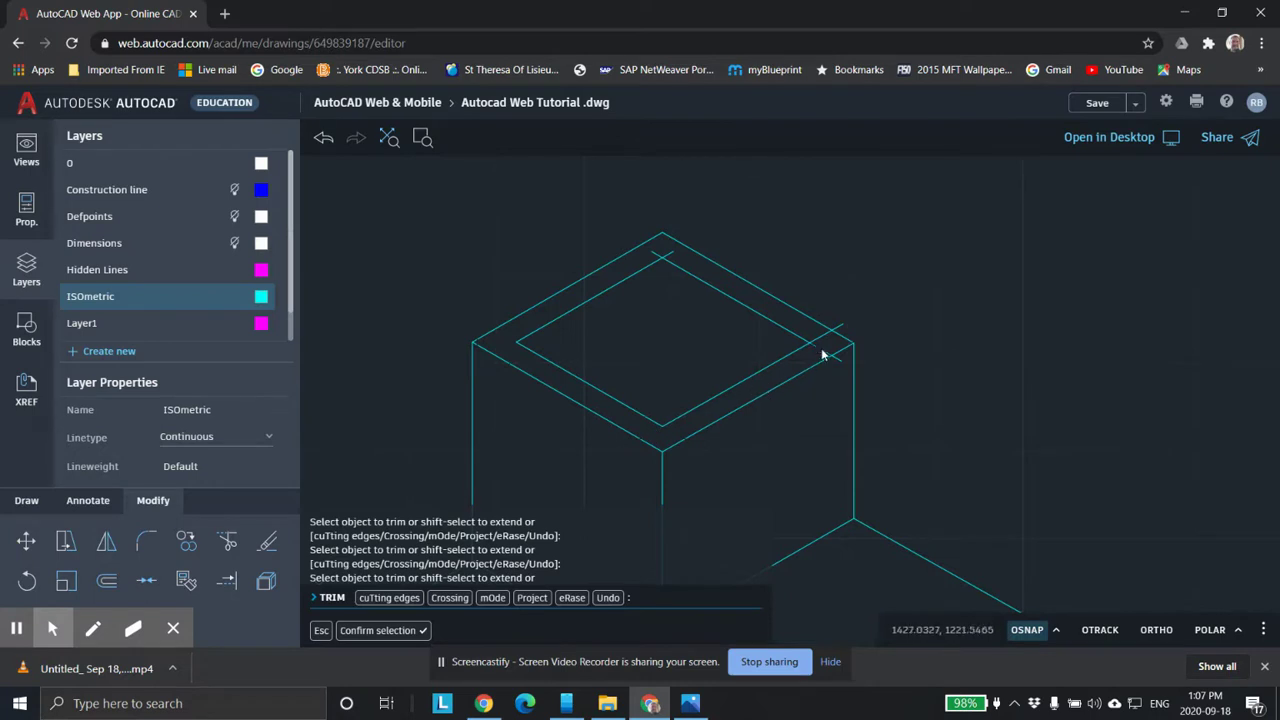
Trim the stub lines at the raised box's corner and view the whole block.
left_click_drag(840, 357, 843, 366)
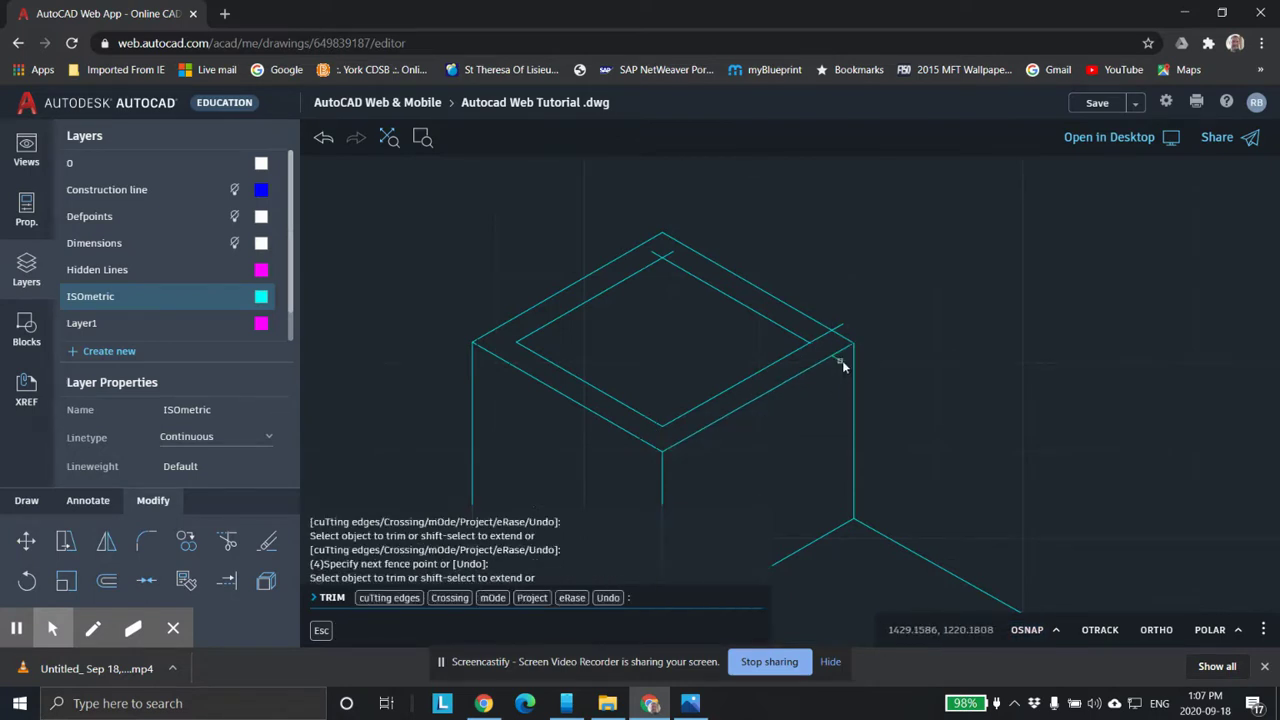
left_click(838, 364)
left_click(838, 337)
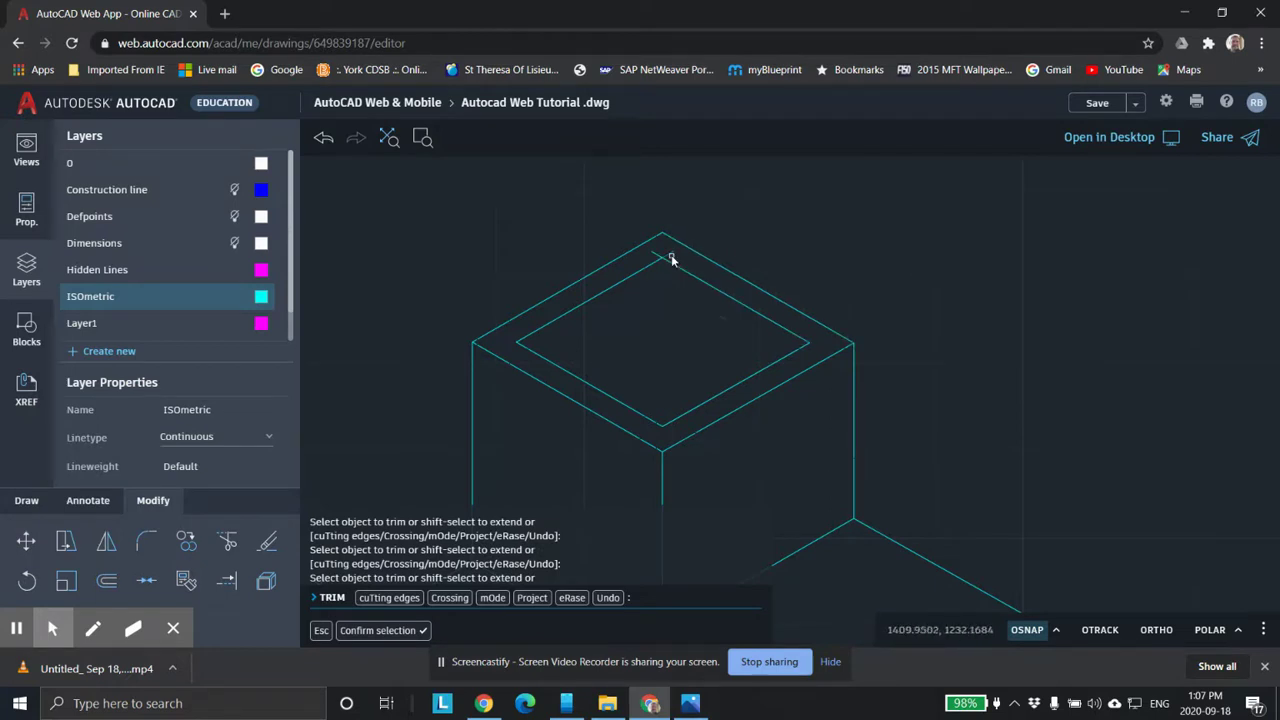
scroll(655, 265, "down", 5)
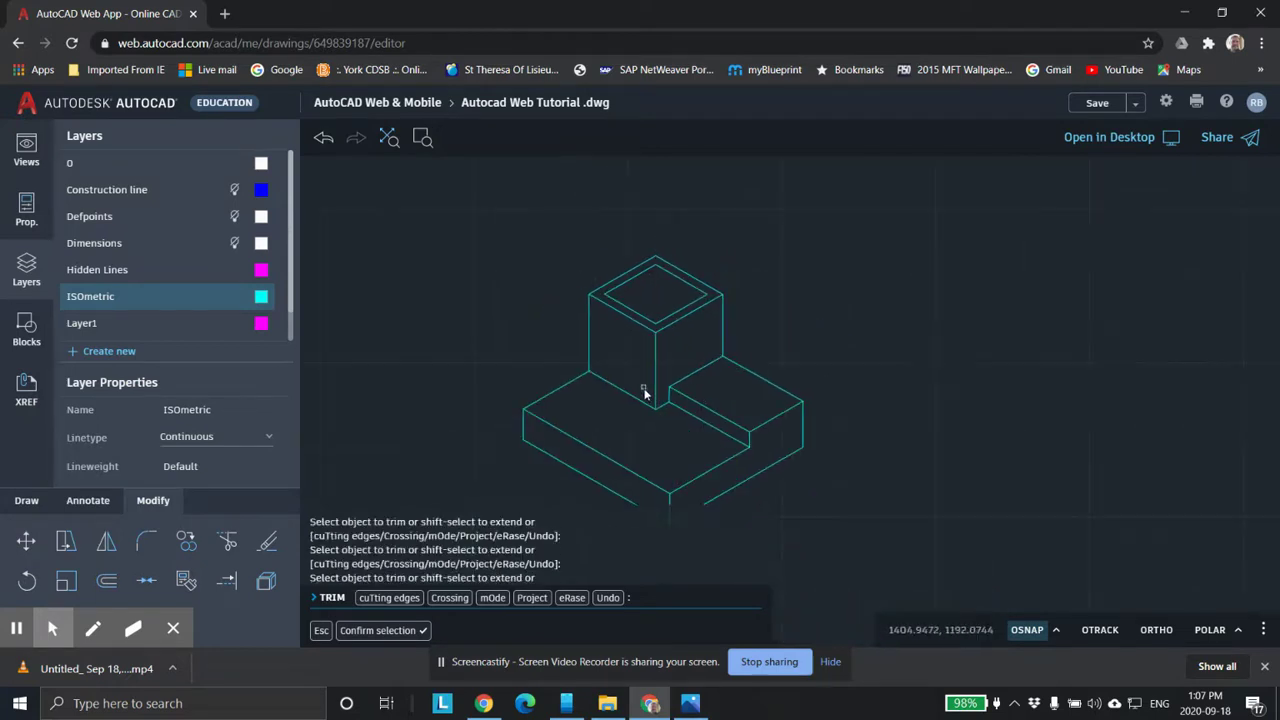
middle_click_drag(646, 400, 641, 323)
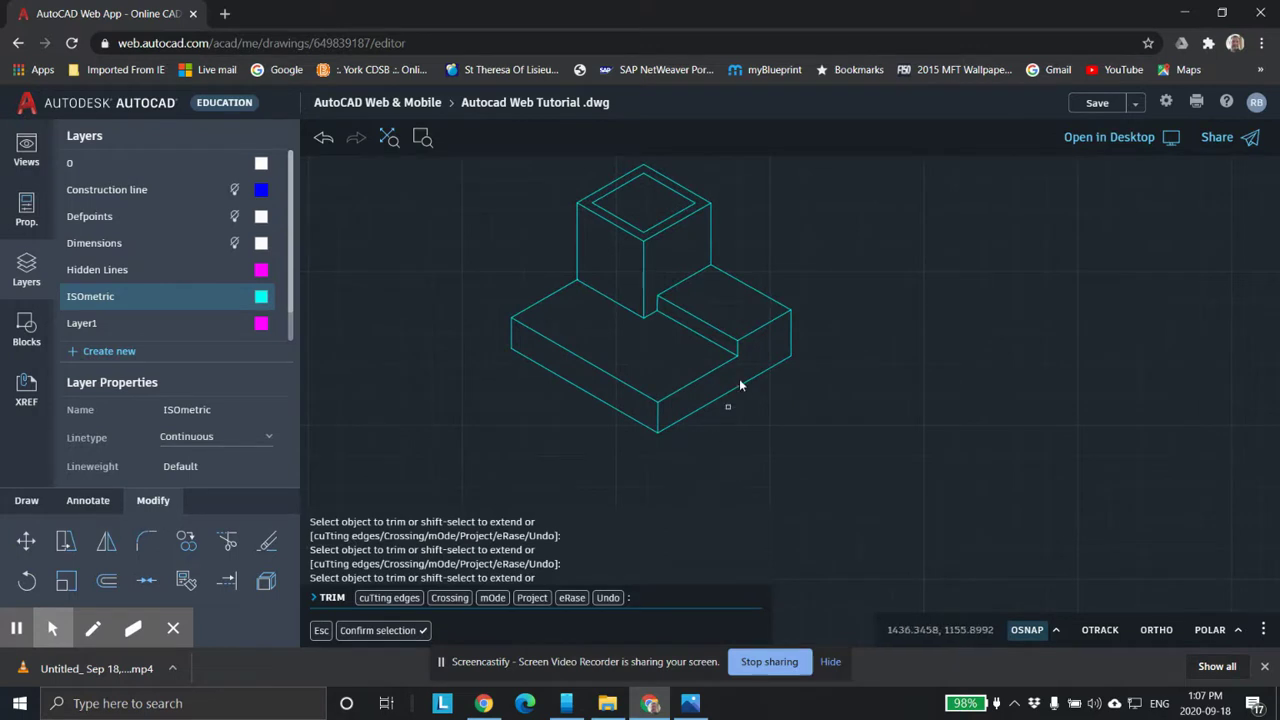
left_click(108, 582)
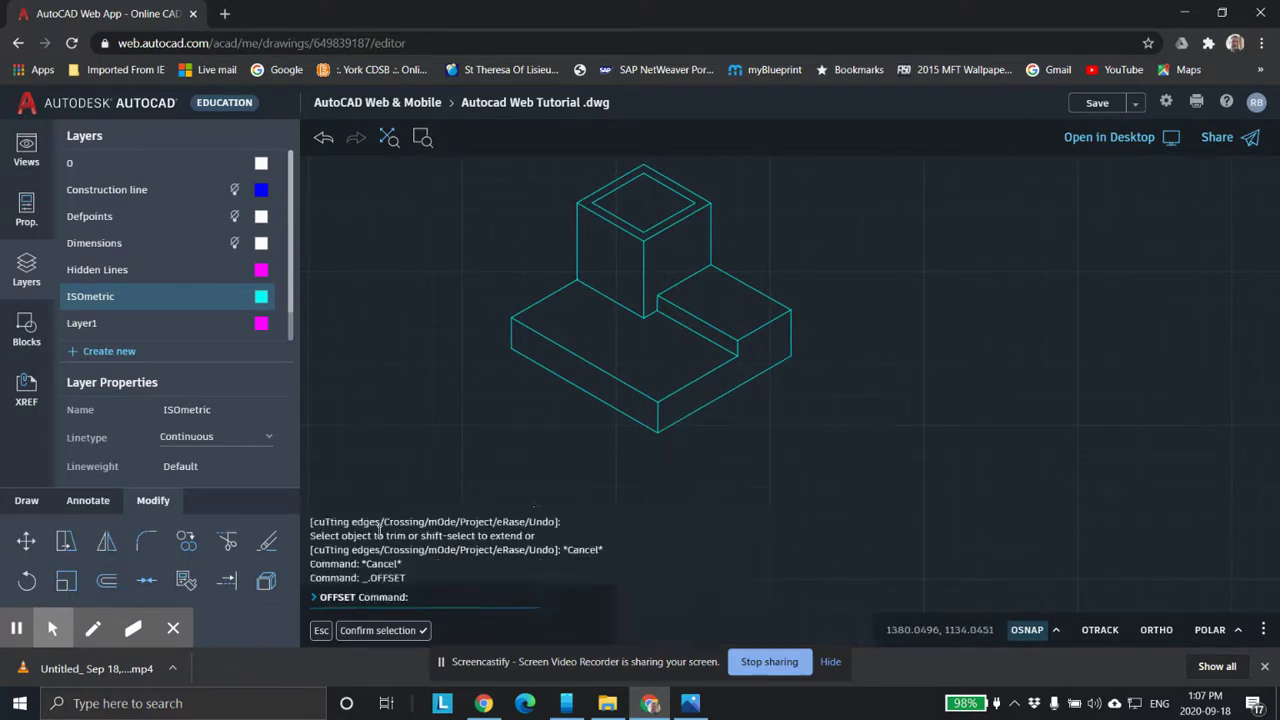
Offset the right vertical edge by 10 and extend the copy to the bottom edge.
left_click(790, 345)
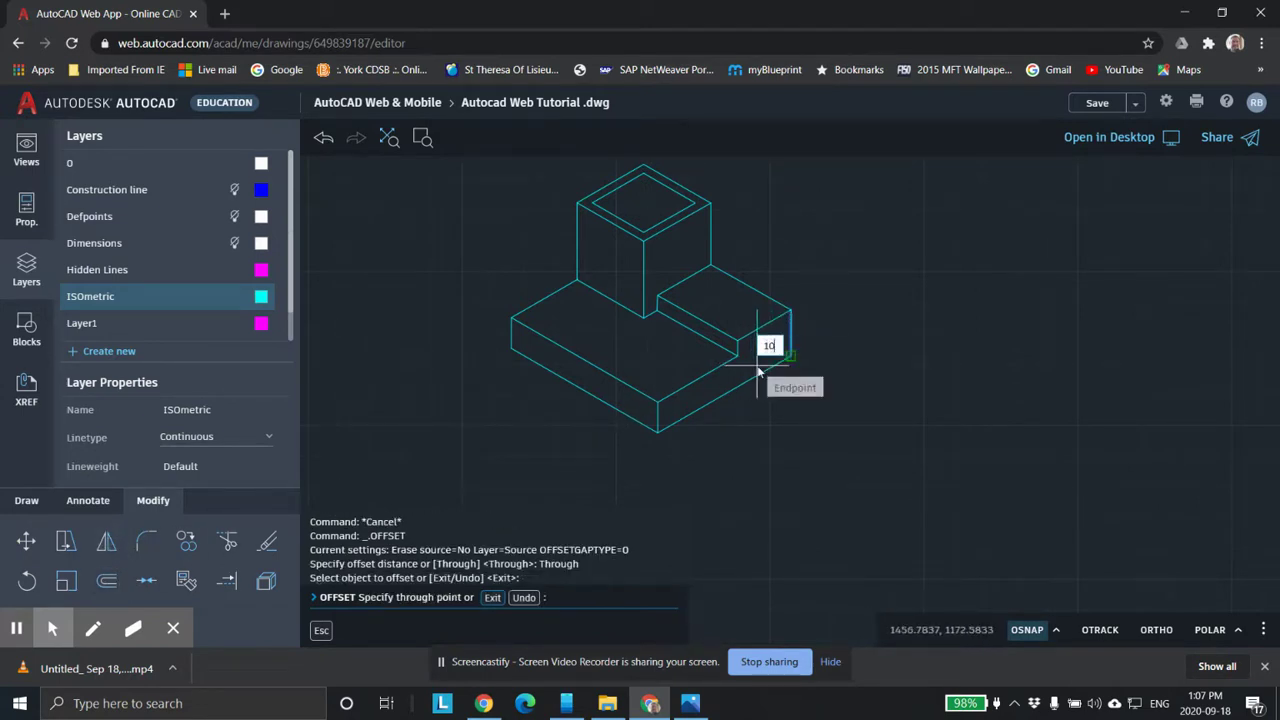
key("Return")
scroll(752, 378, "up", 5)
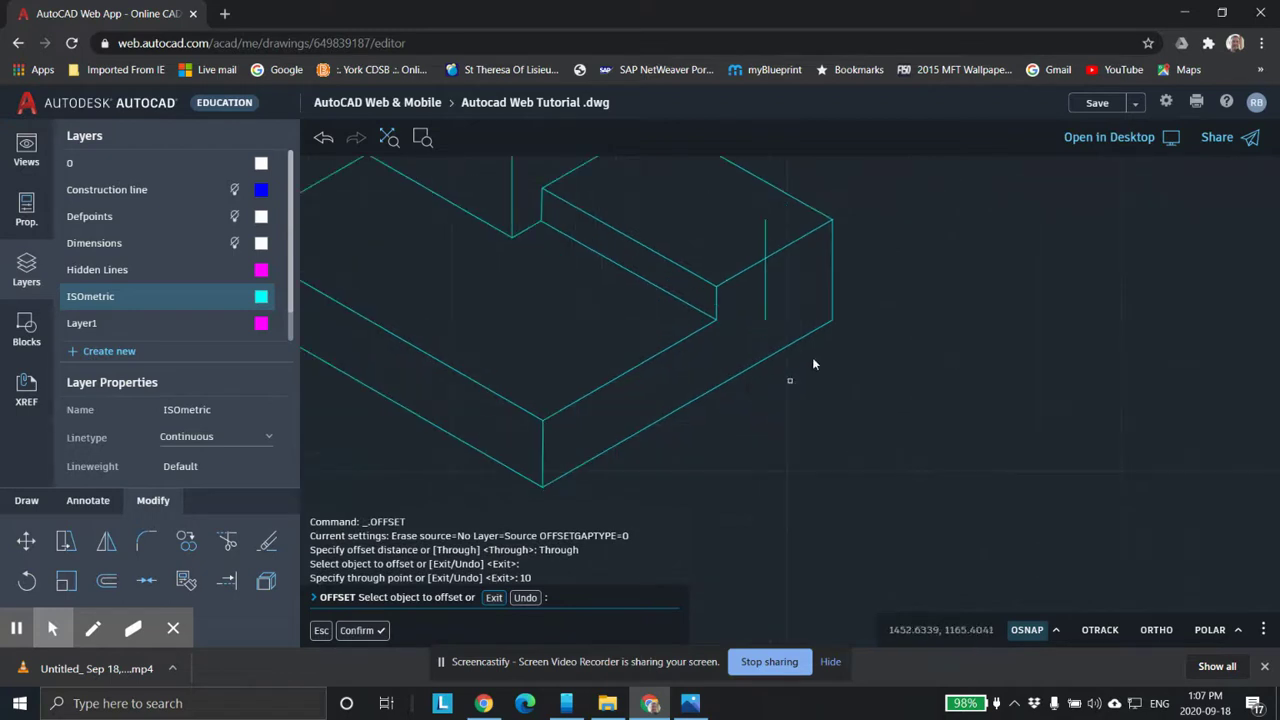
scroll(710, 297, "down", 3)
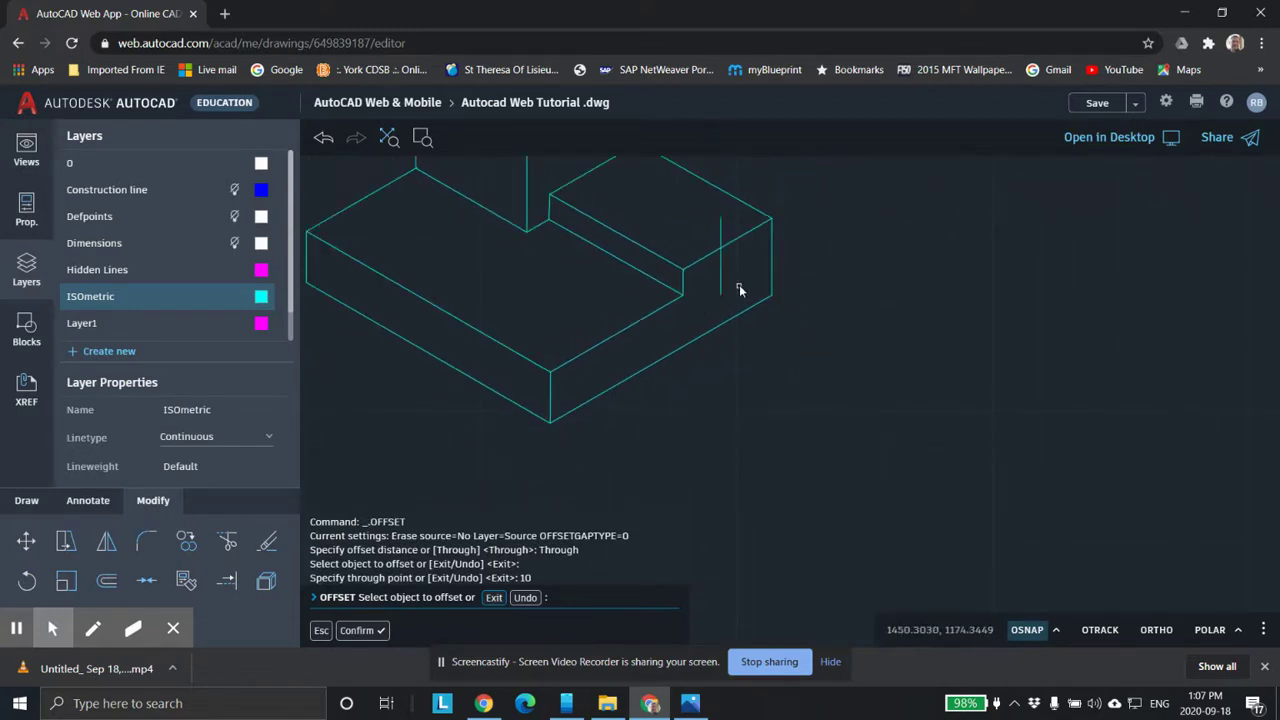
left_click(228, 582)
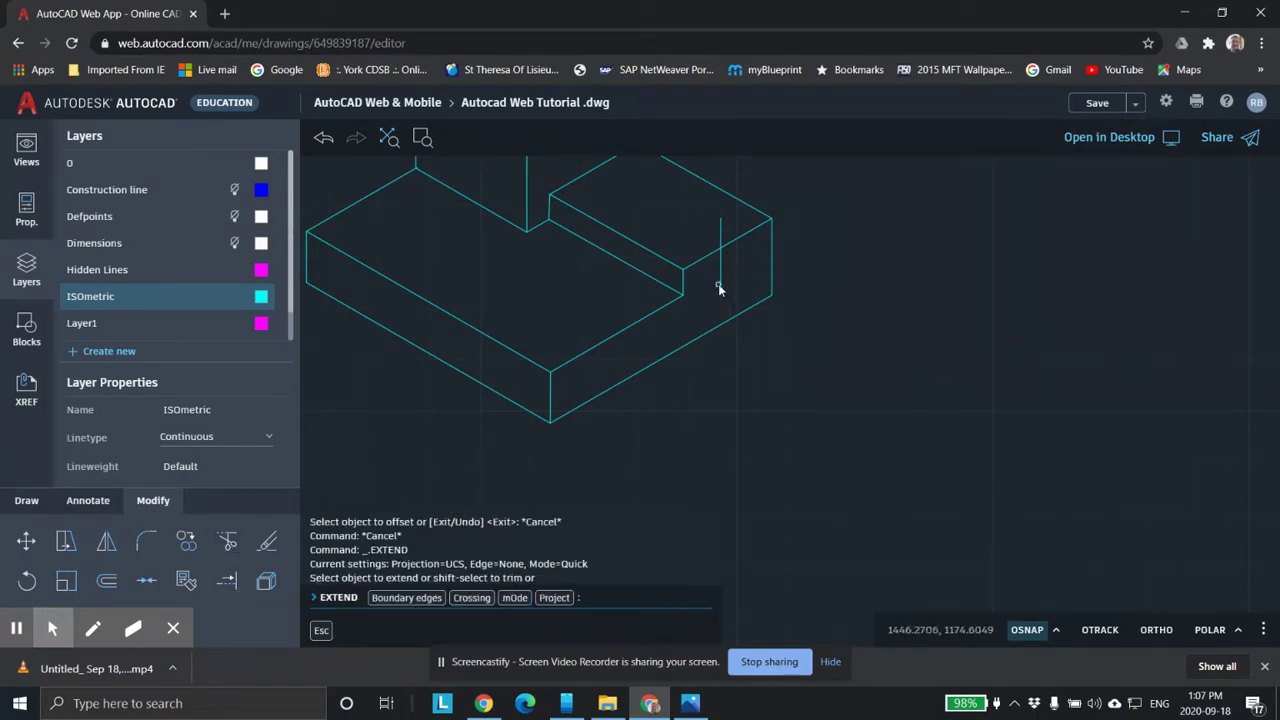
left_click(718, 288)
left_click(725, 294)
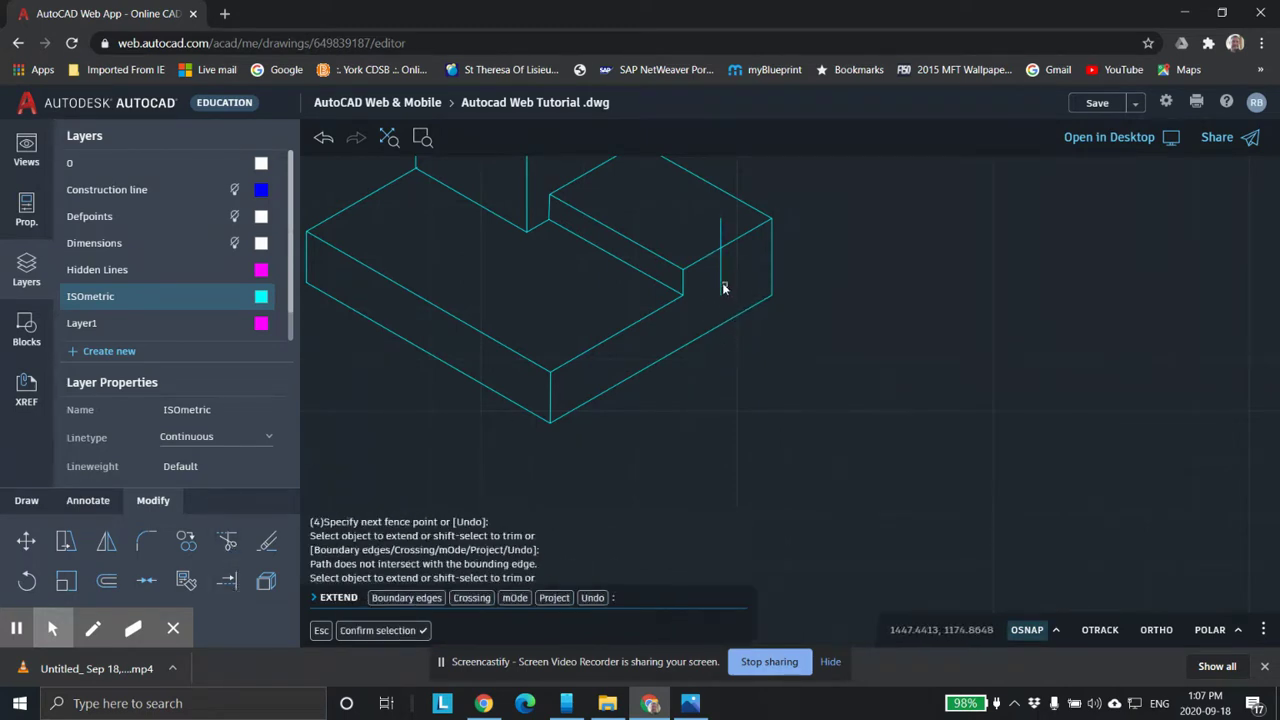
left_click(721, 290)
key("Escape")
key("Escape")
key("Escape")
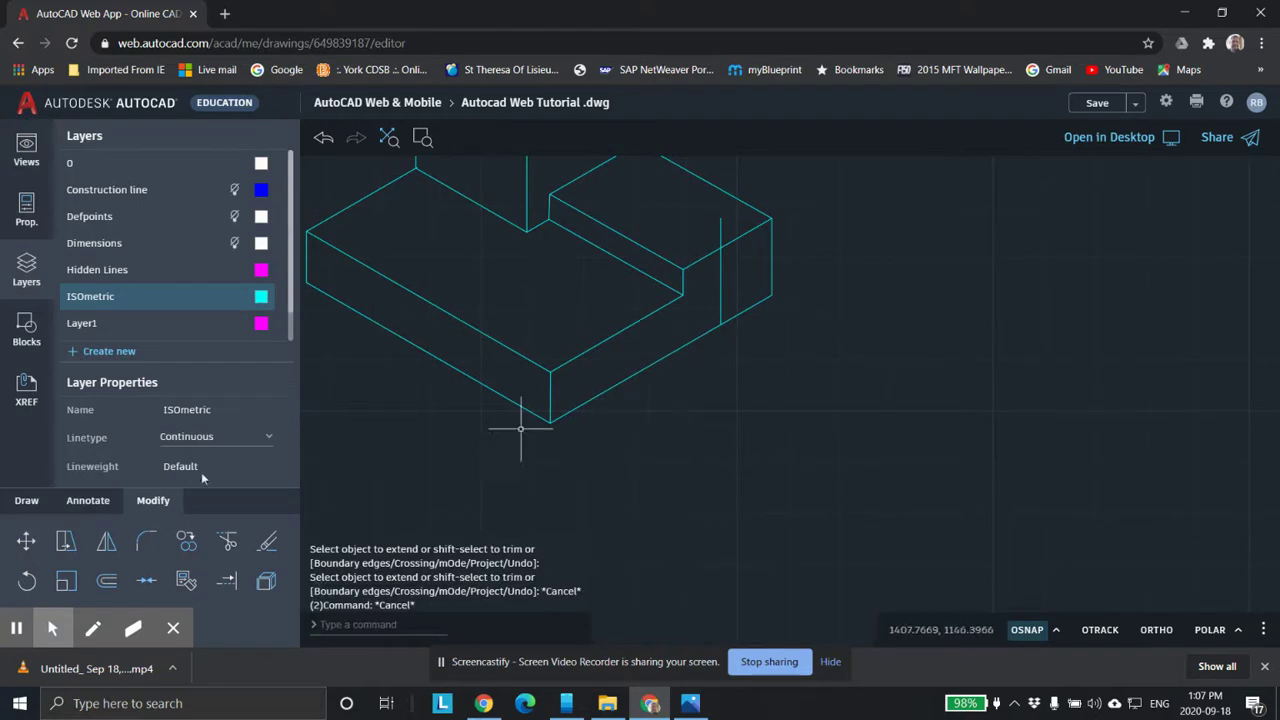
Offset the new vertical line by 25, then erase the extra vertical line.
left_click(106, 581)
left_click(150, 578)
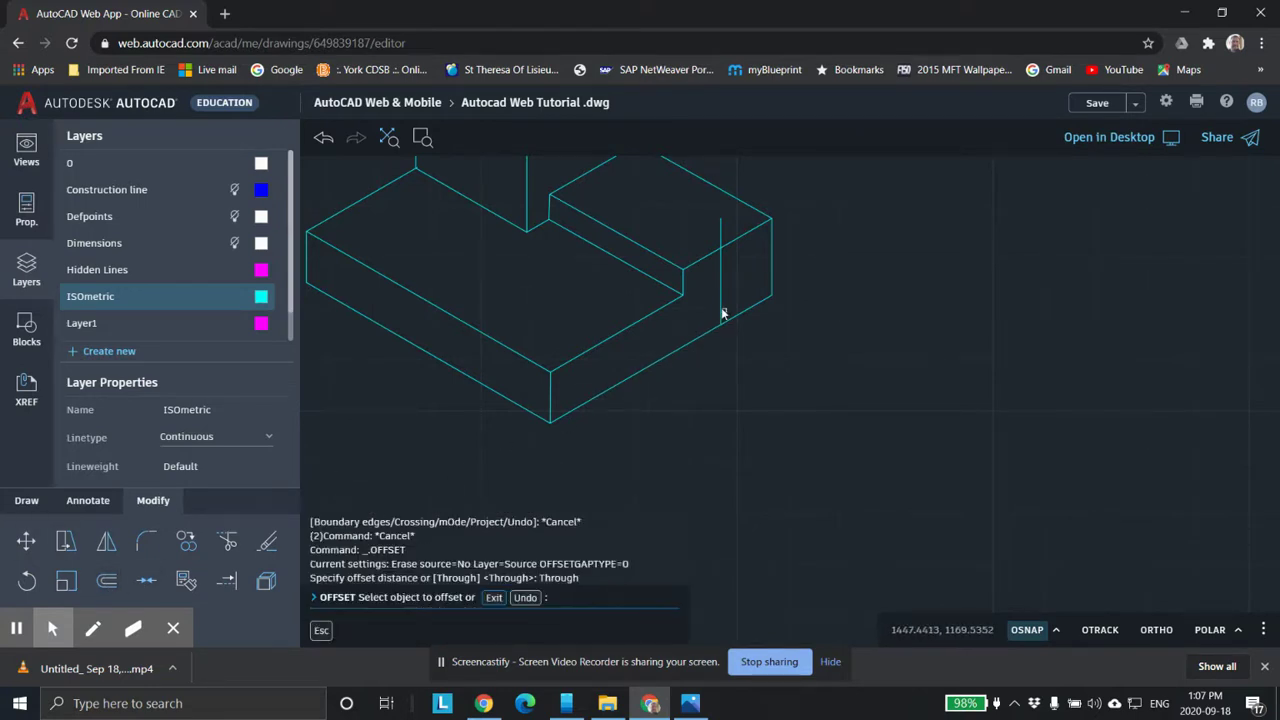
left_click(720, 306)
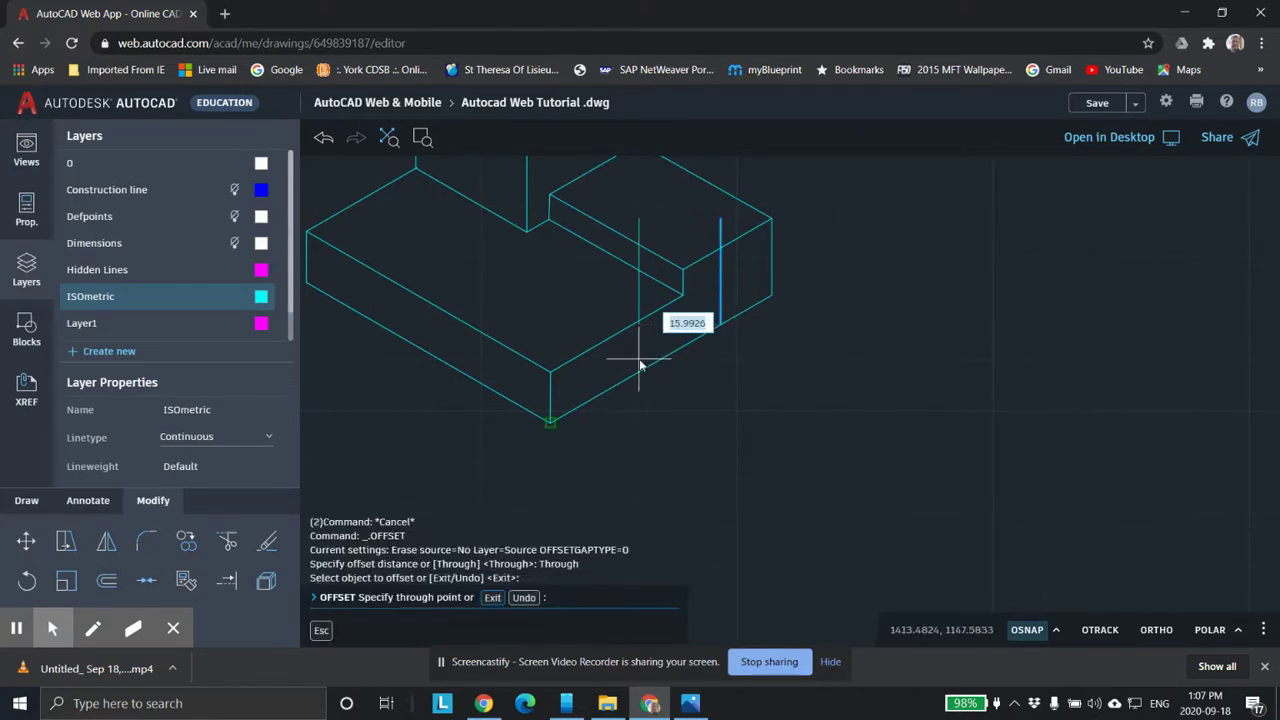
type("25")
key("Return")
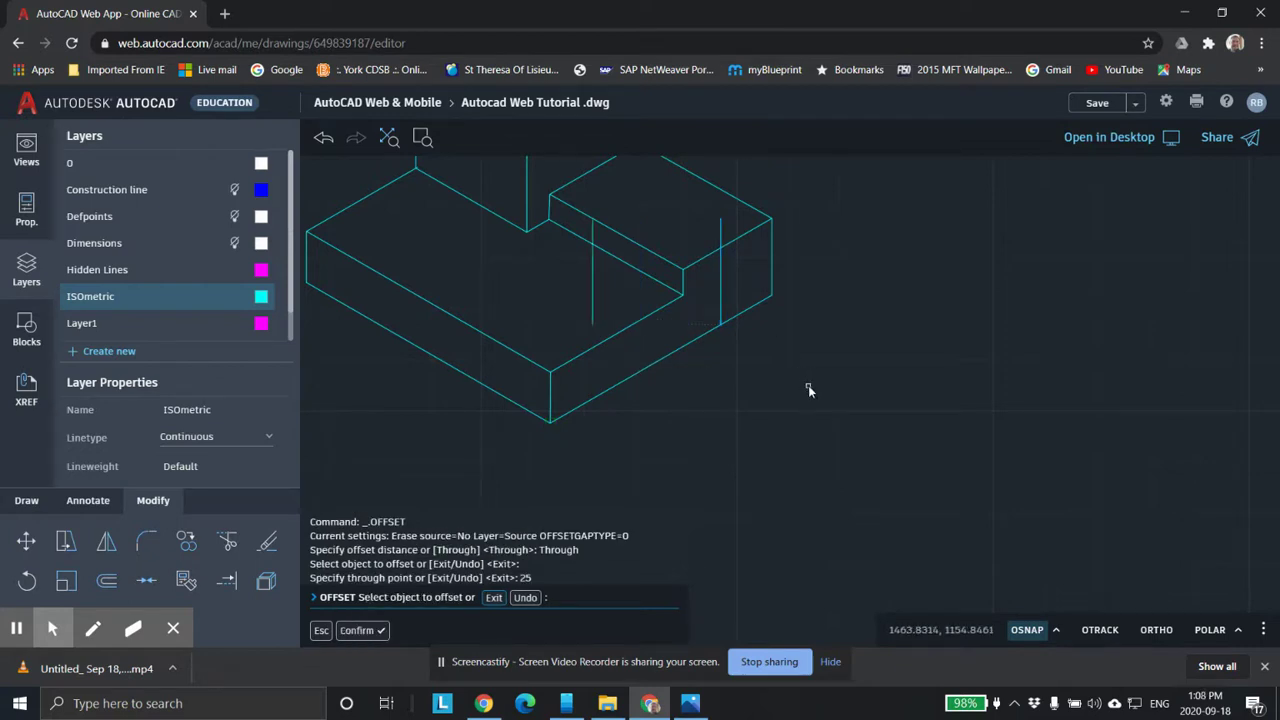
left_click(594, 298)
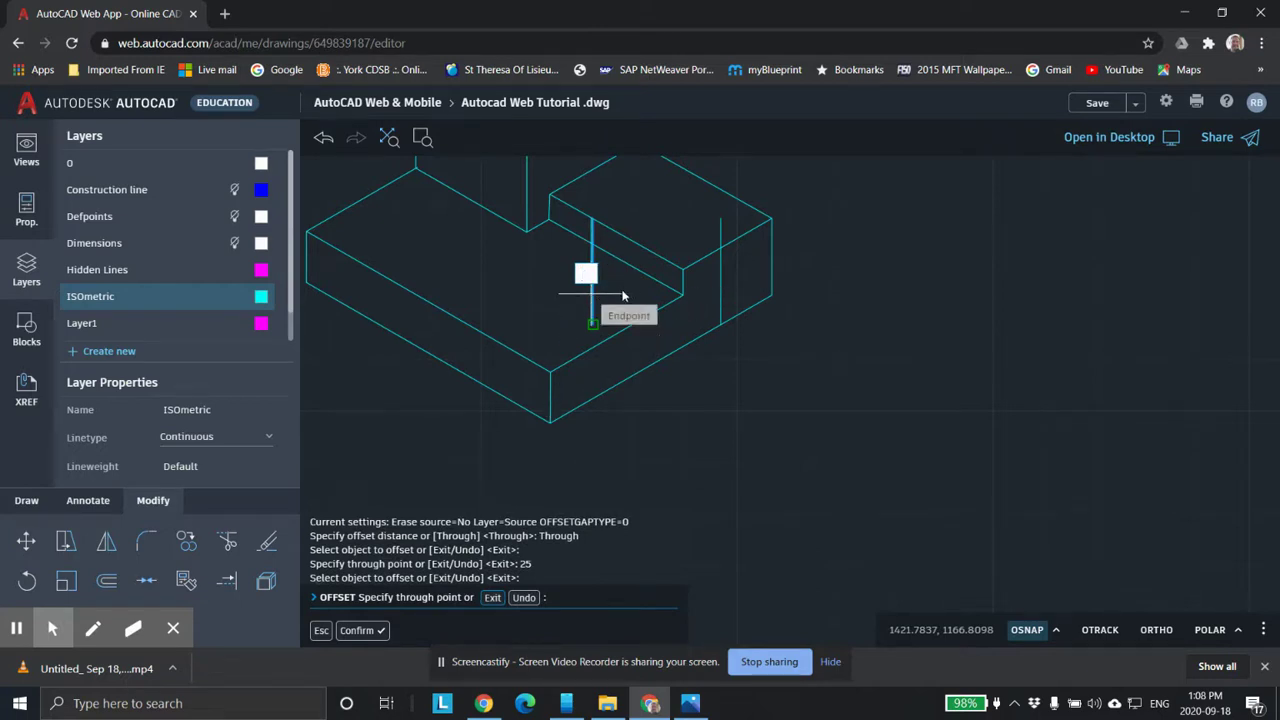
key("Escape")
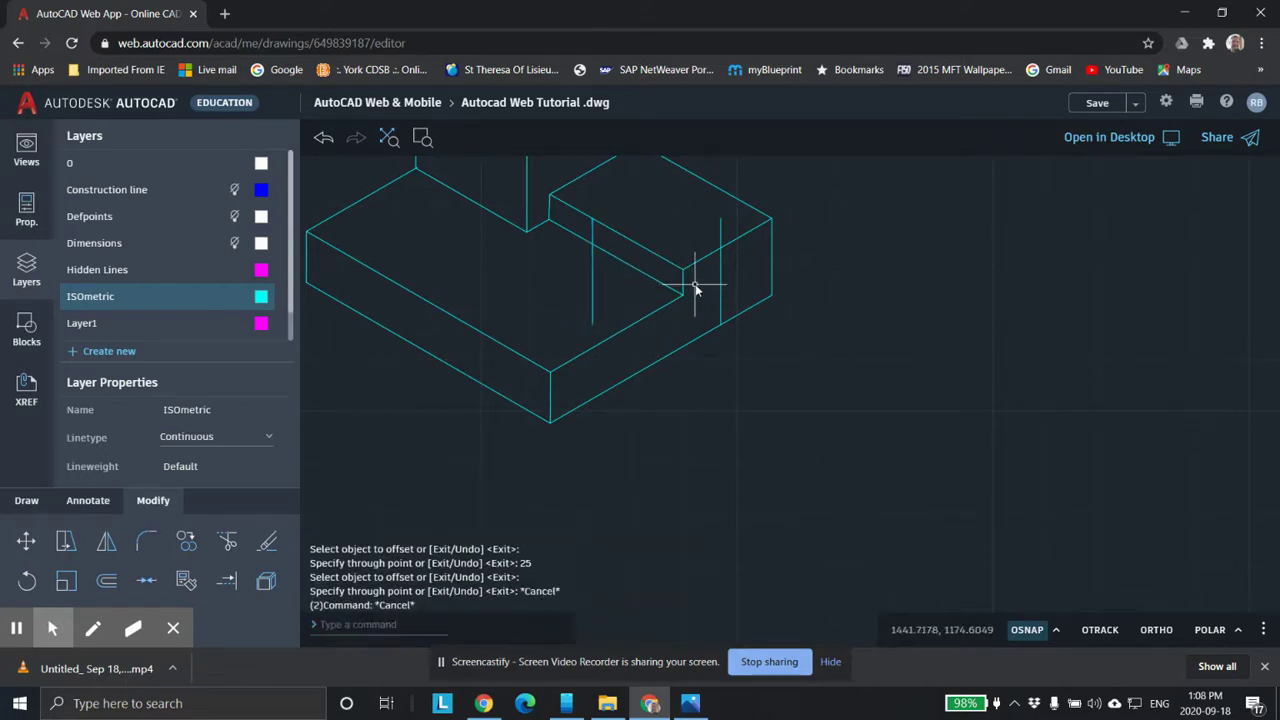
left_click(592, 293)
key("Delete")
scroll(690, 360, "up", 2)
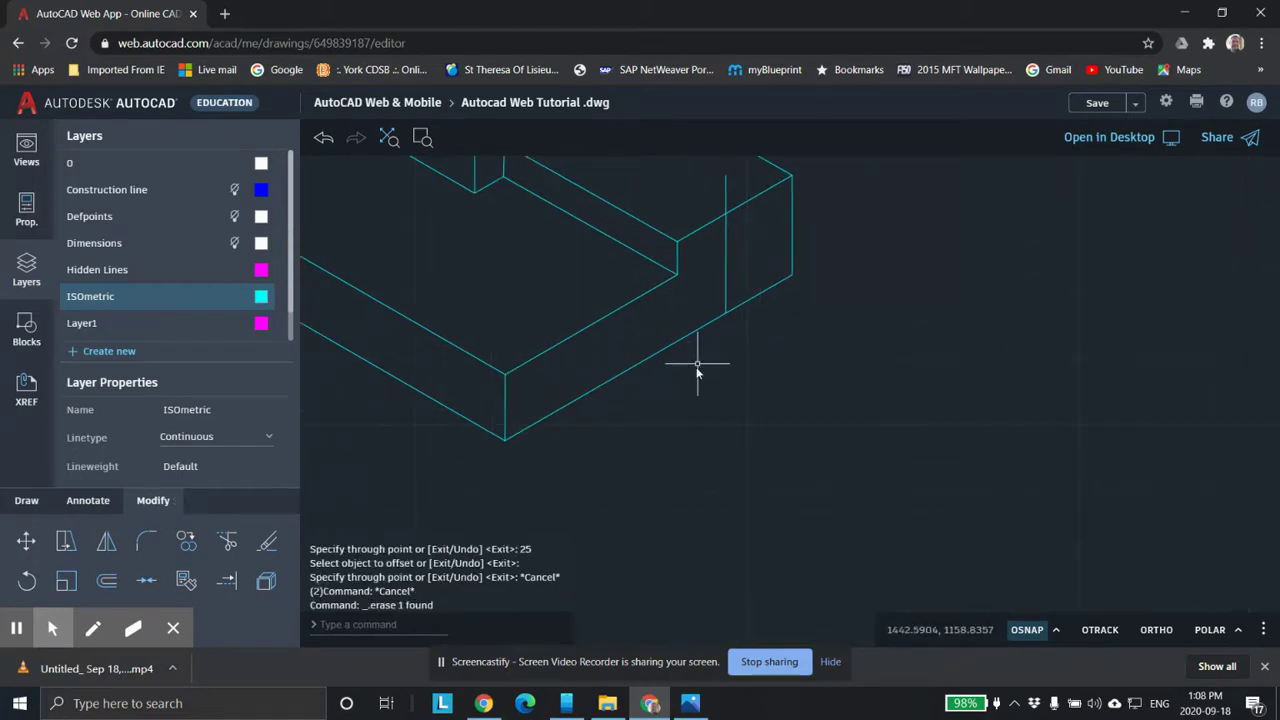
middle_click_drag(697, 370, 591, 400)
Offset the block's front bottom edge 5 units upward.
left_click(110, 585)
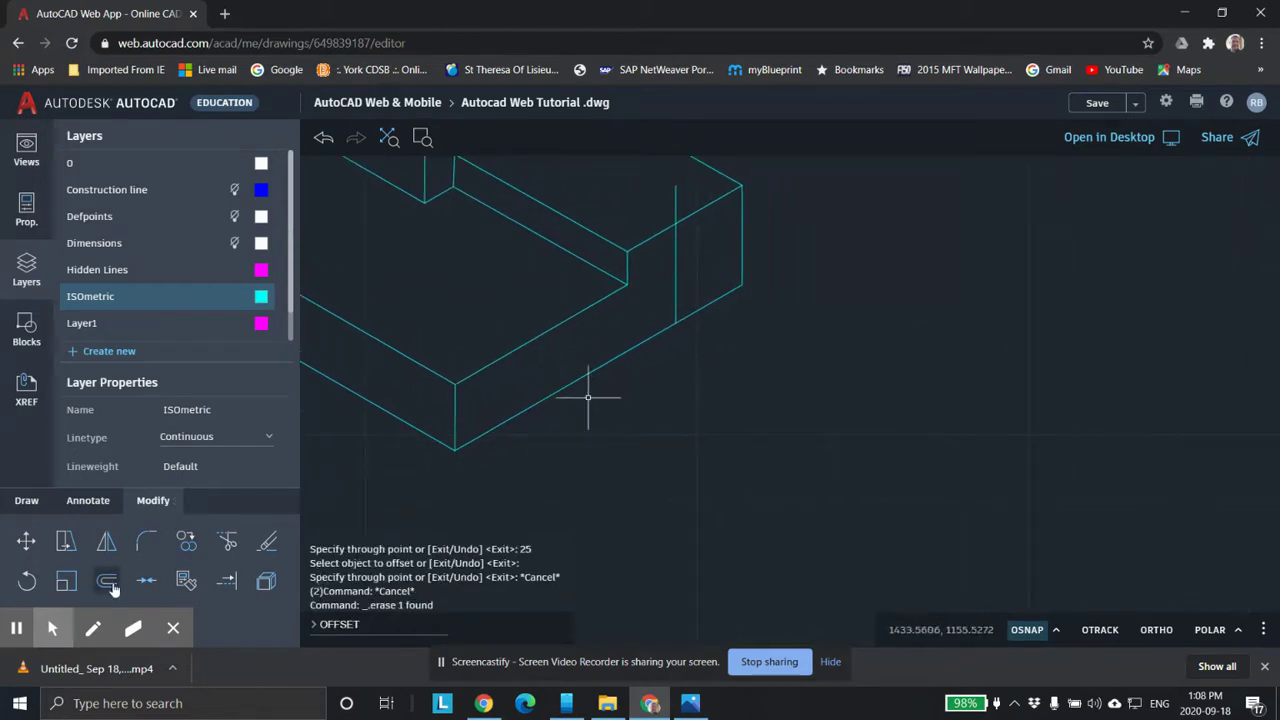
left_click(494, 597)
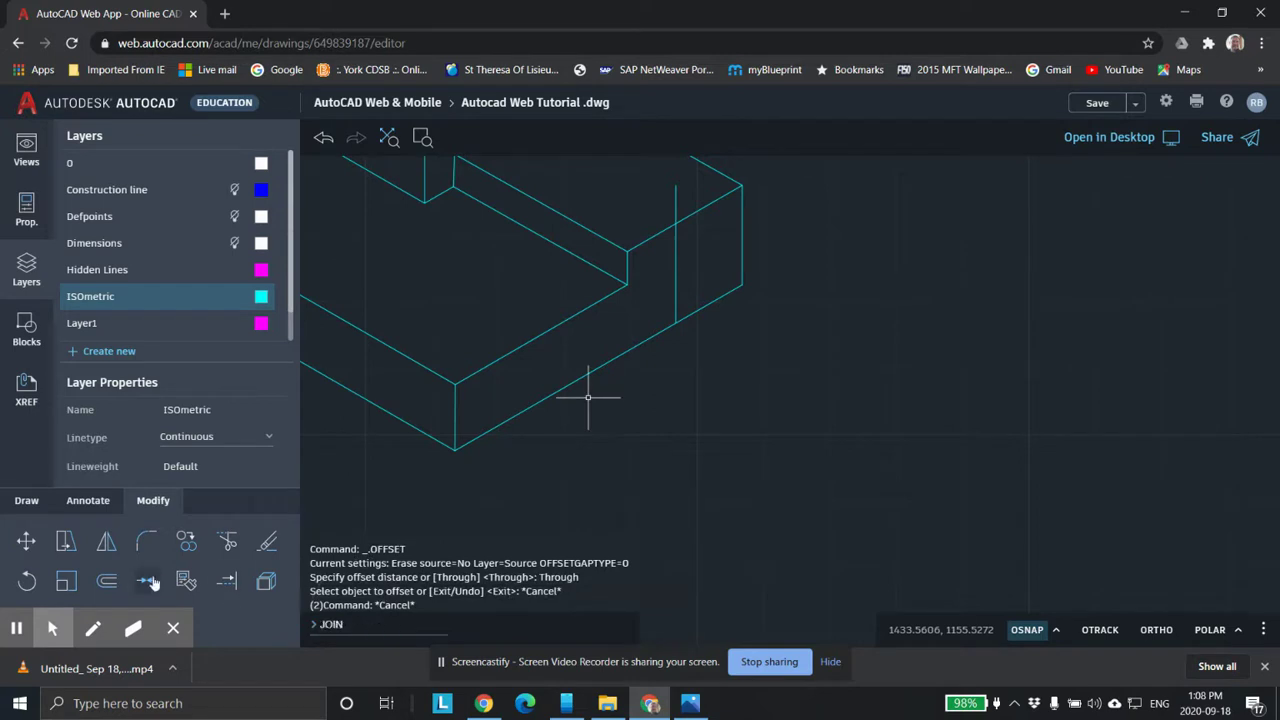
left_click(110, 581)
type("5")
key("Return")
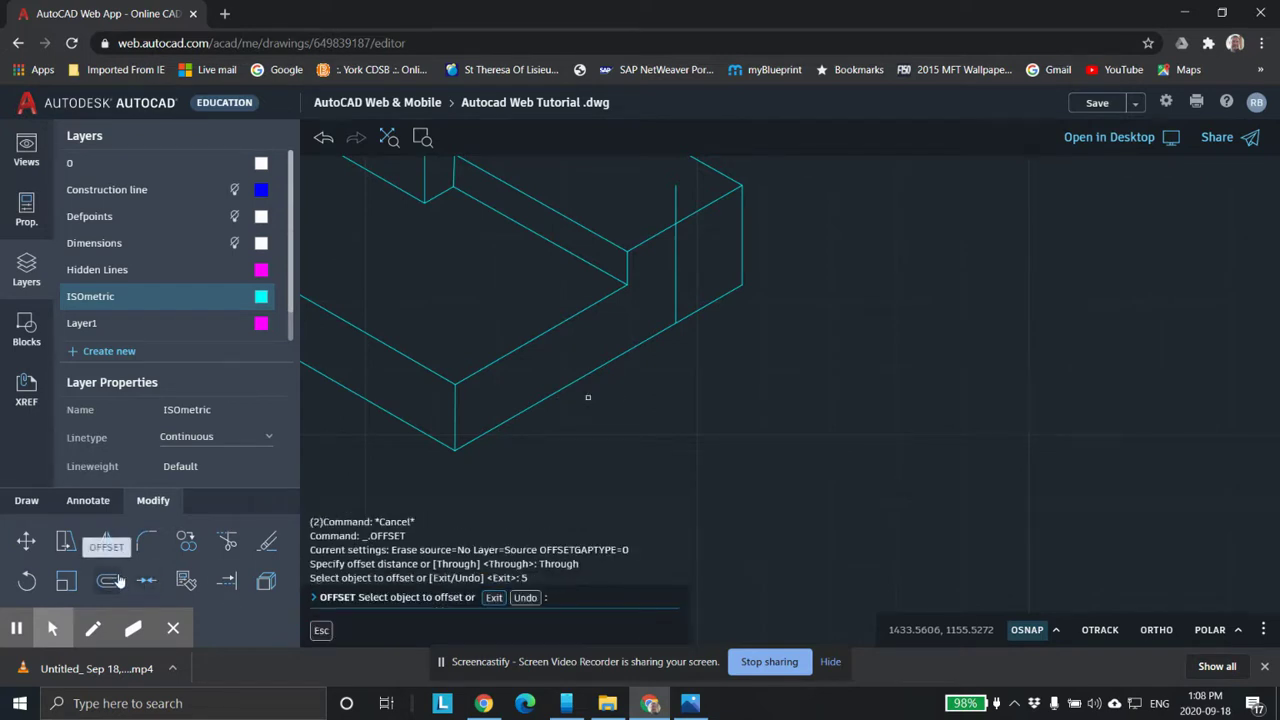
left_click(628, 360)
left_click(612, 329)
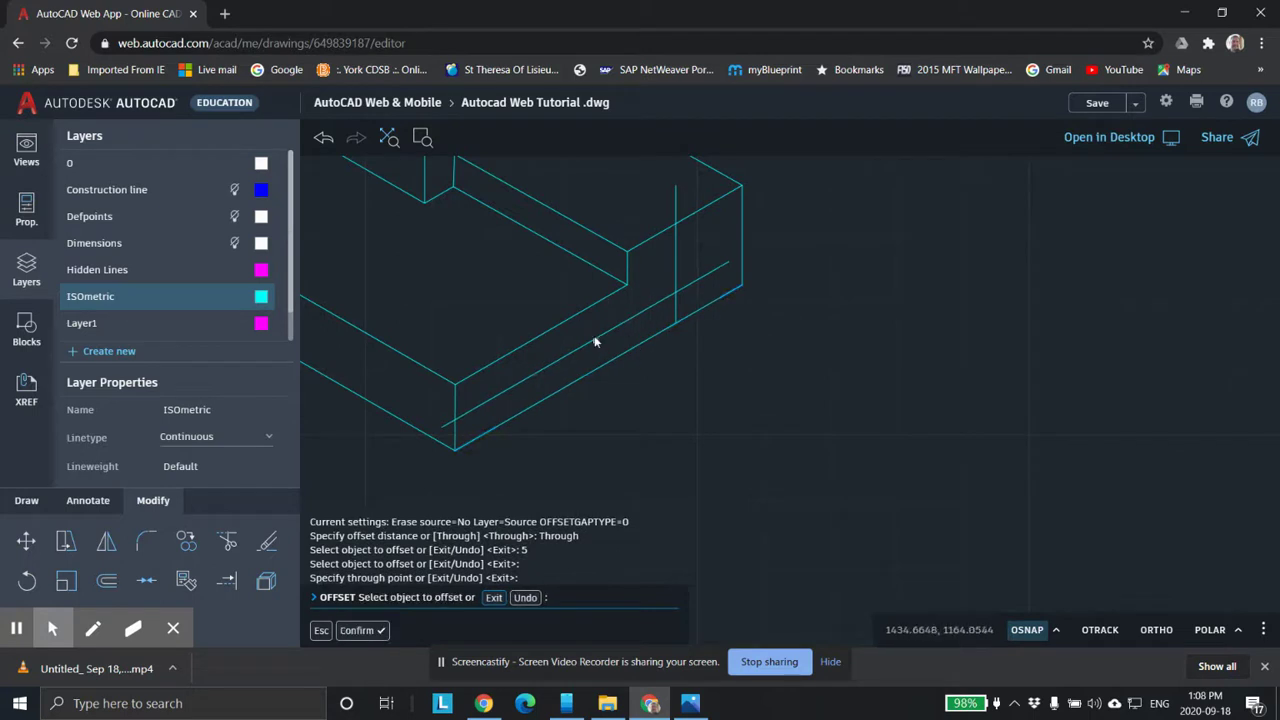
Delete the unwanted inner offset line.
left_click(597, 342)
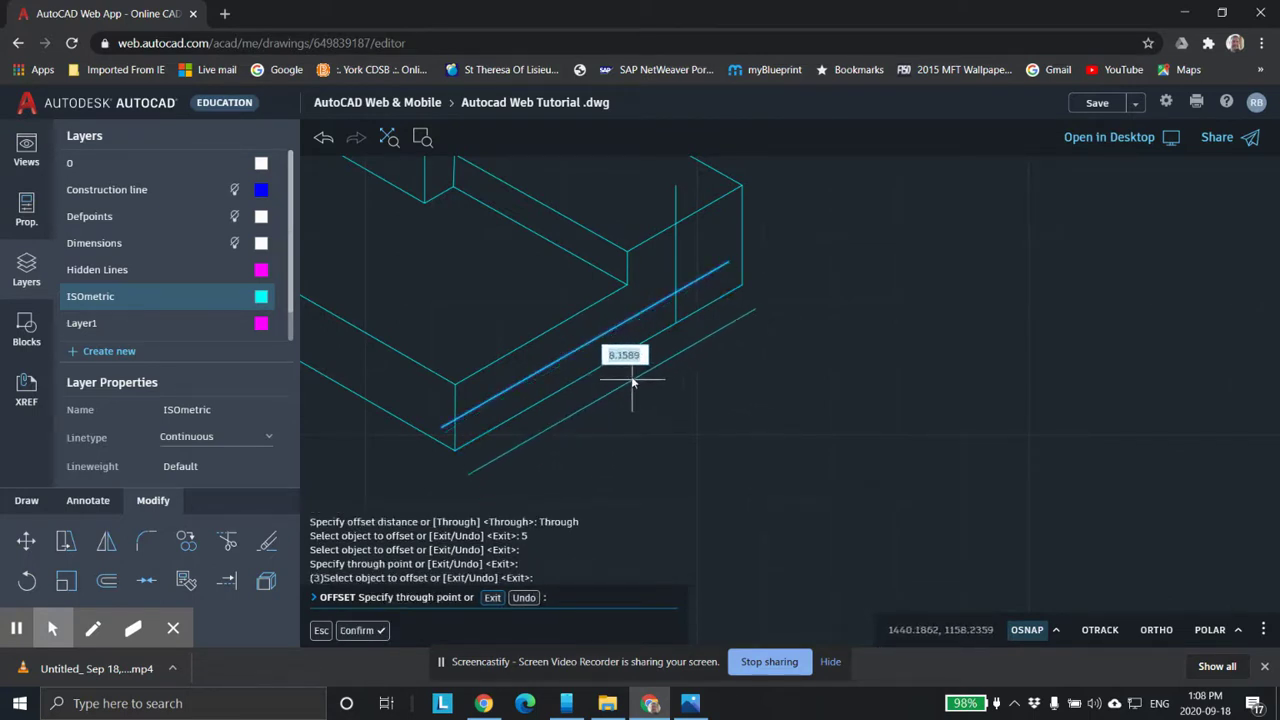
key("Escape")
key("Escape")
key("Escape")
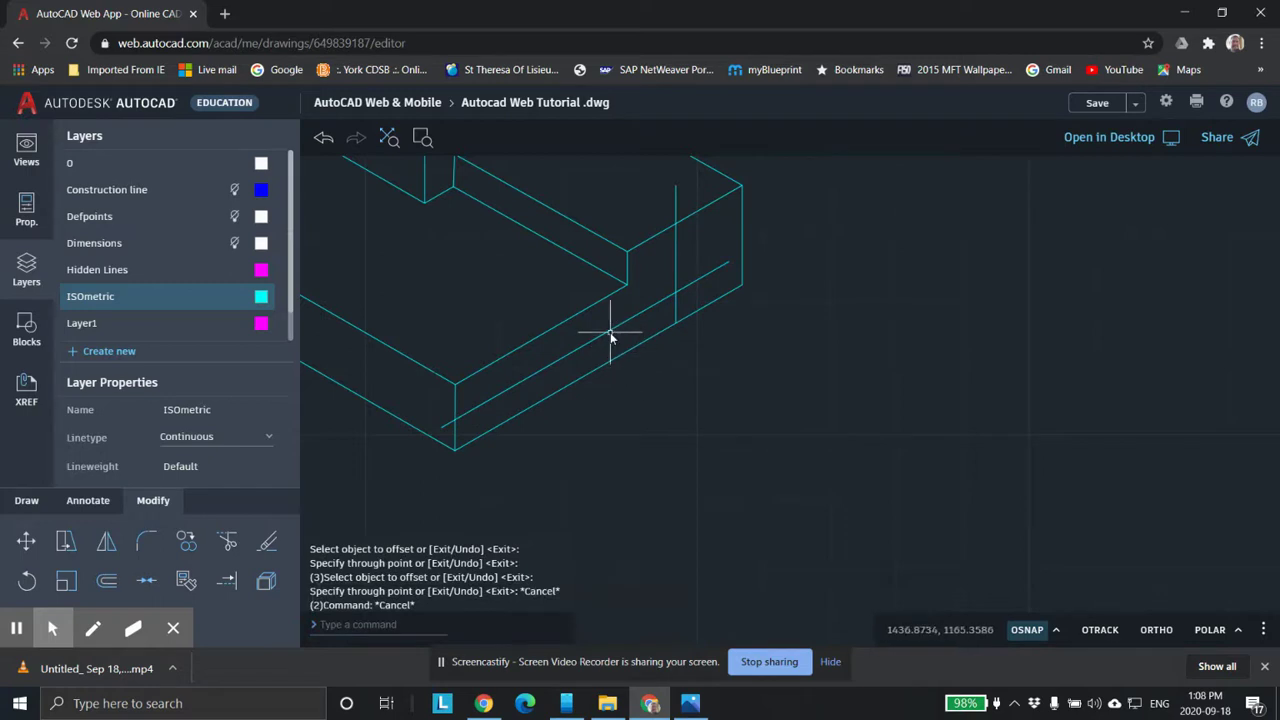
left_click(616, 342)
key("Delete")
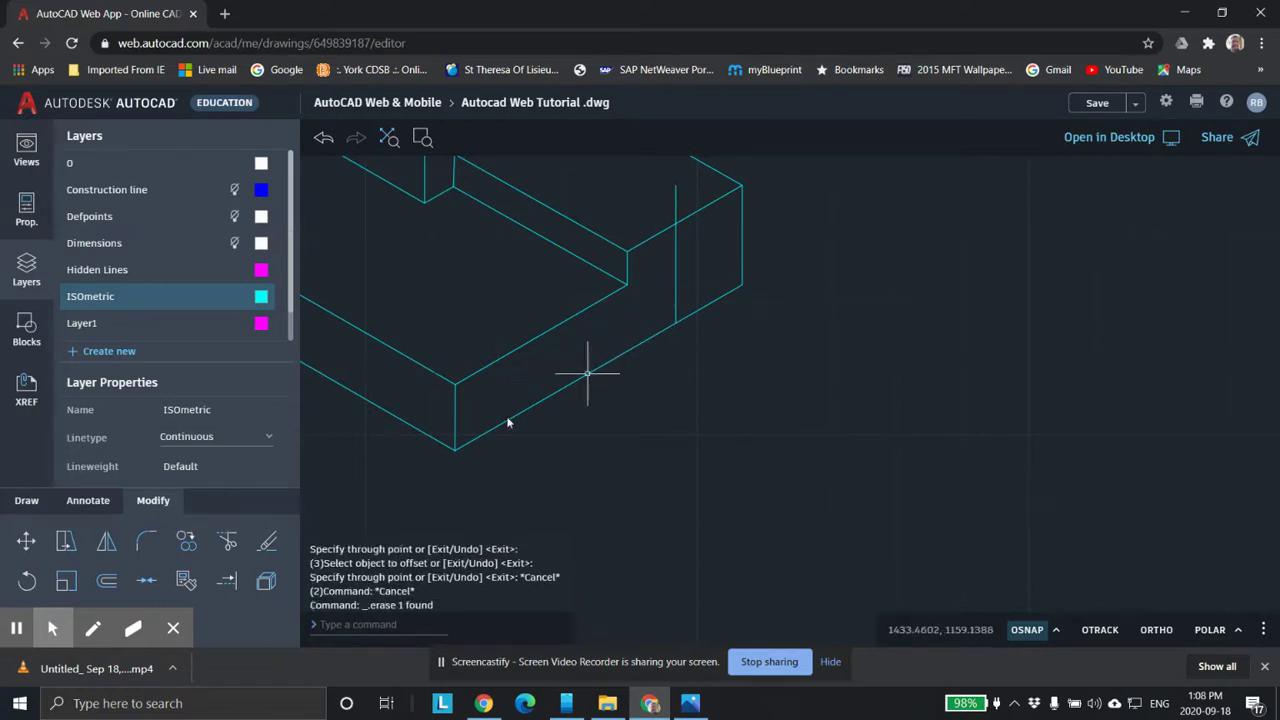
Offset the lower front edge by 5 again to create the correct parallel line.
type("o")
key("Return")
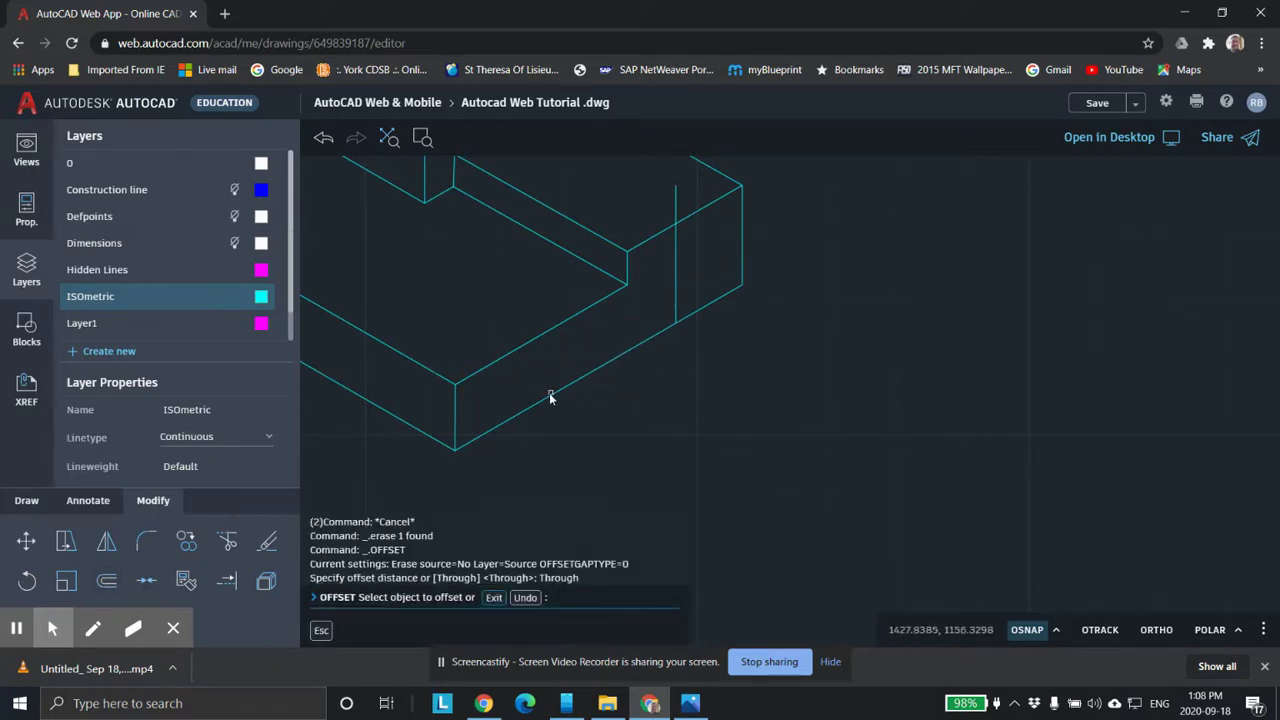
left_click(549, 400)
type("5")
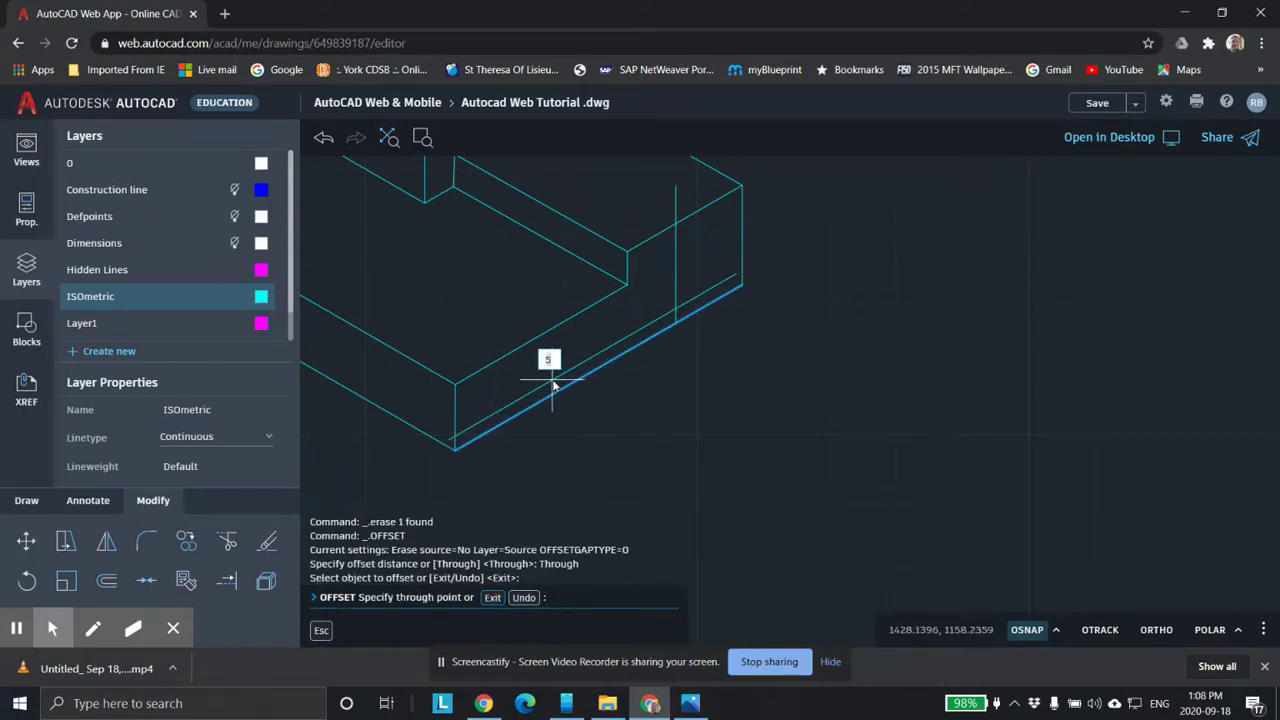
key("Return")
key("Escape")
key("Escape")
key("Escape")
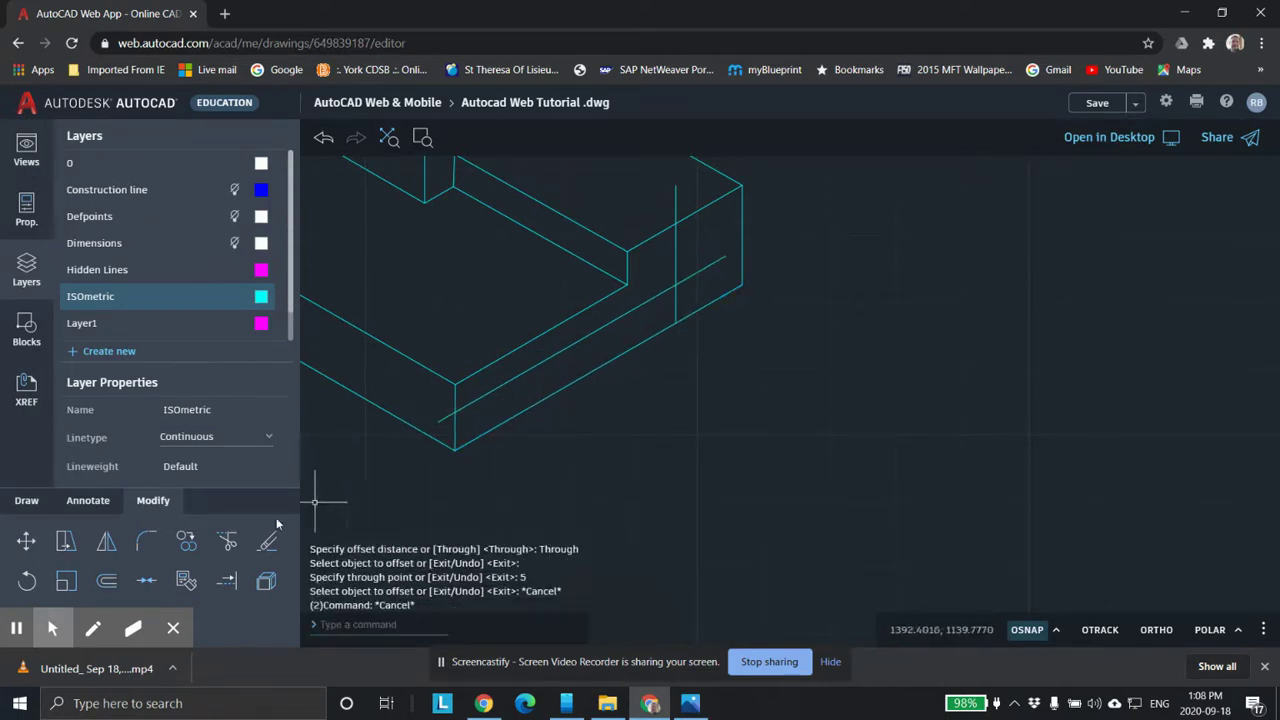
left_click(227, 541)
left_click(227, 541)
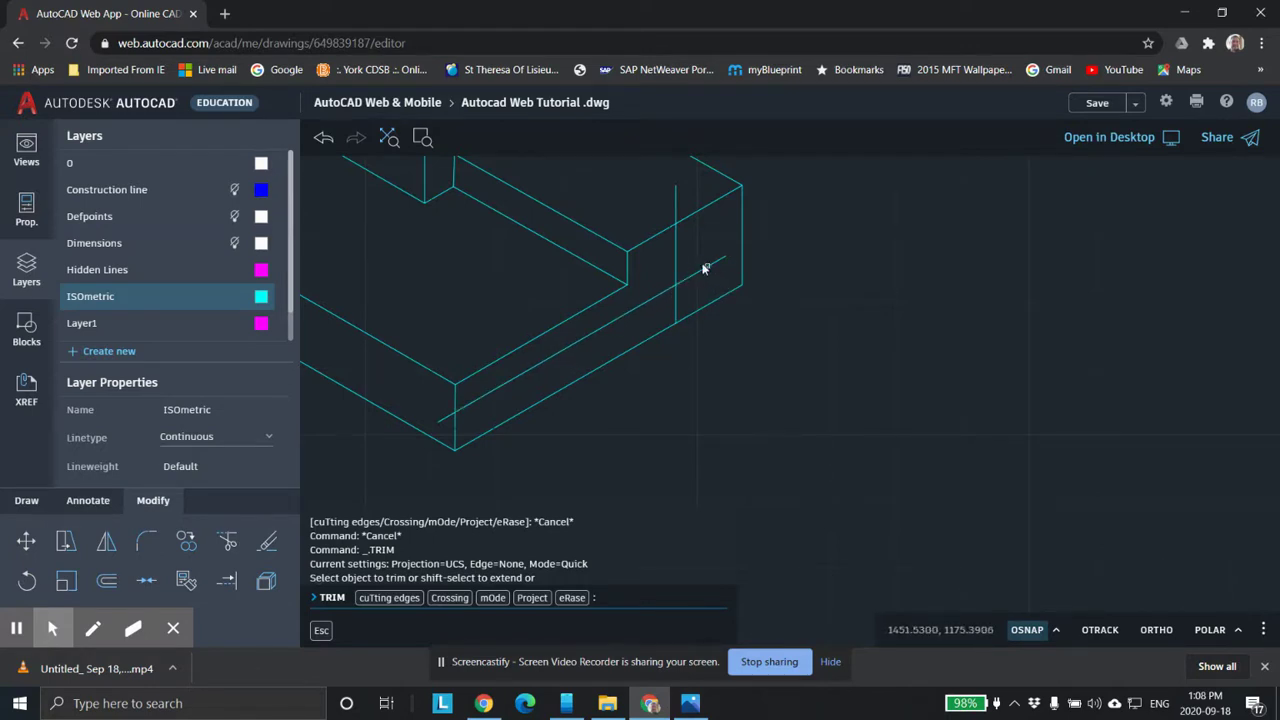
Trim the parallel line's overhang plus the vertical line's upper part and leftover stub.
left_click(705, 268)
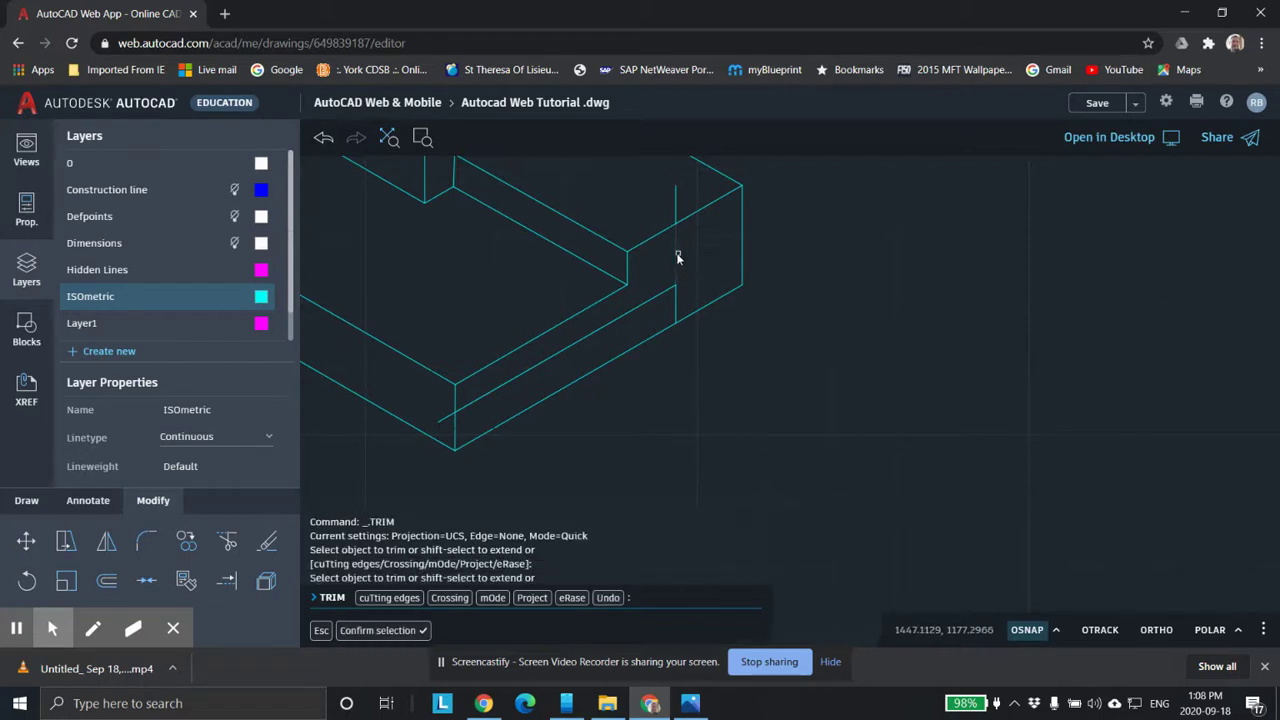
left_click(677, 251)
left_click(675, 210)
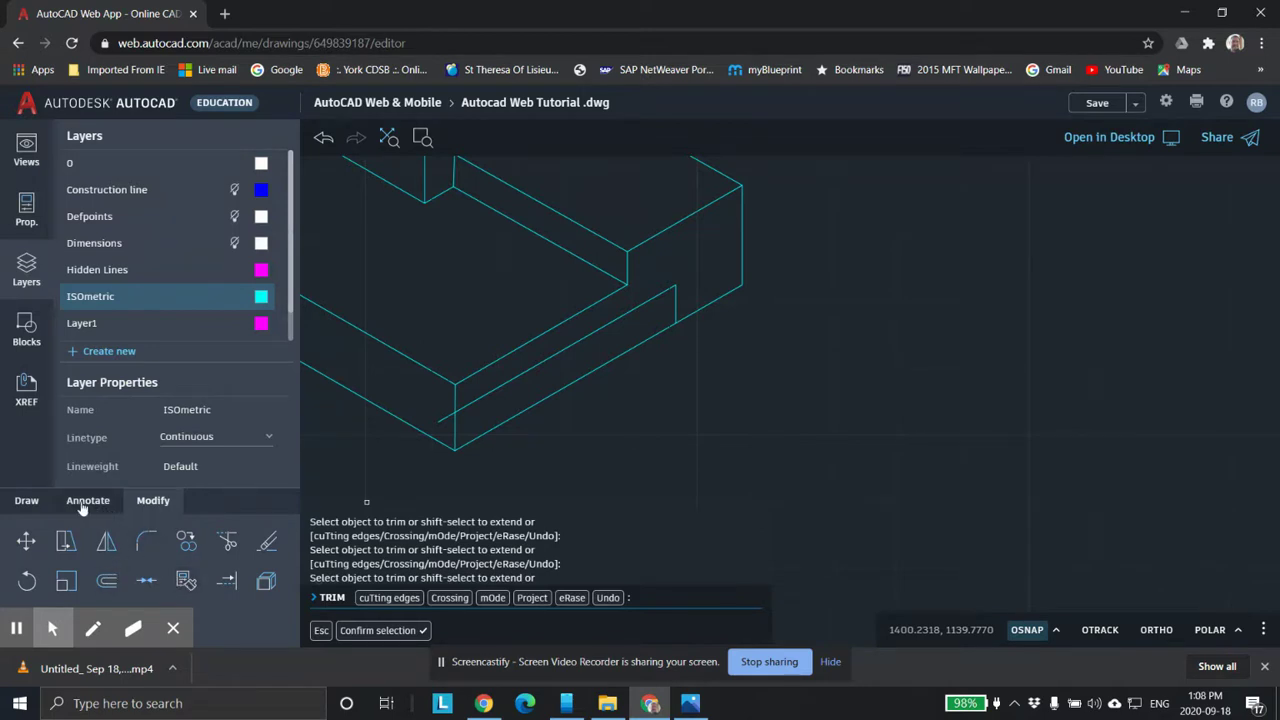
left_click(30, 501)
left_click(226, 541)
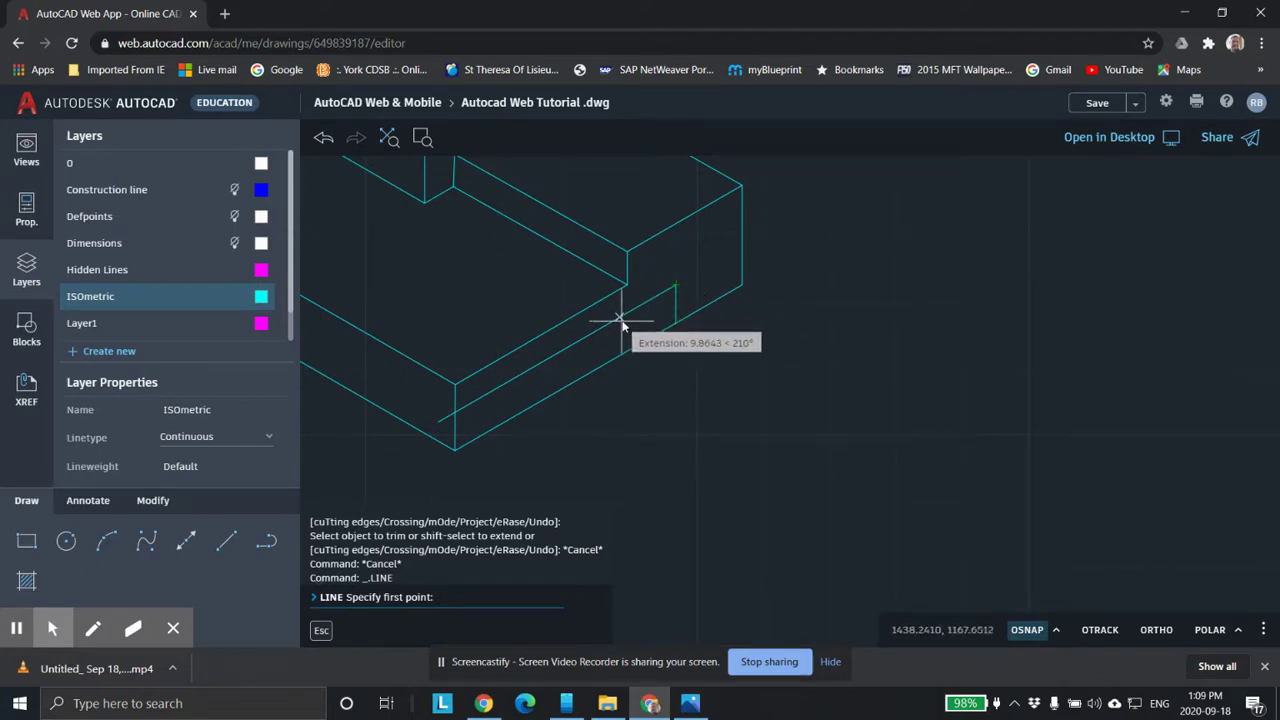
Draw a 90-degree vertical line starting 25 units along the block's lower front edge.
key("Return")
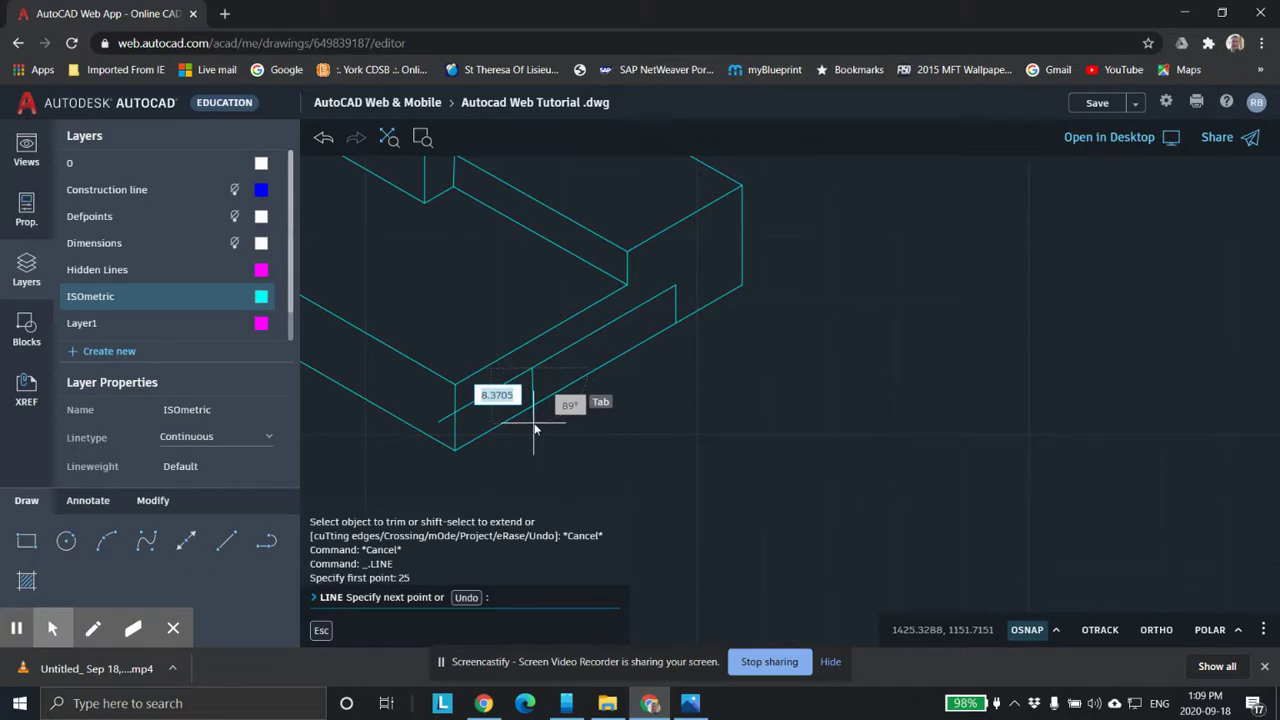
scroll(520, 400, "up", 5)
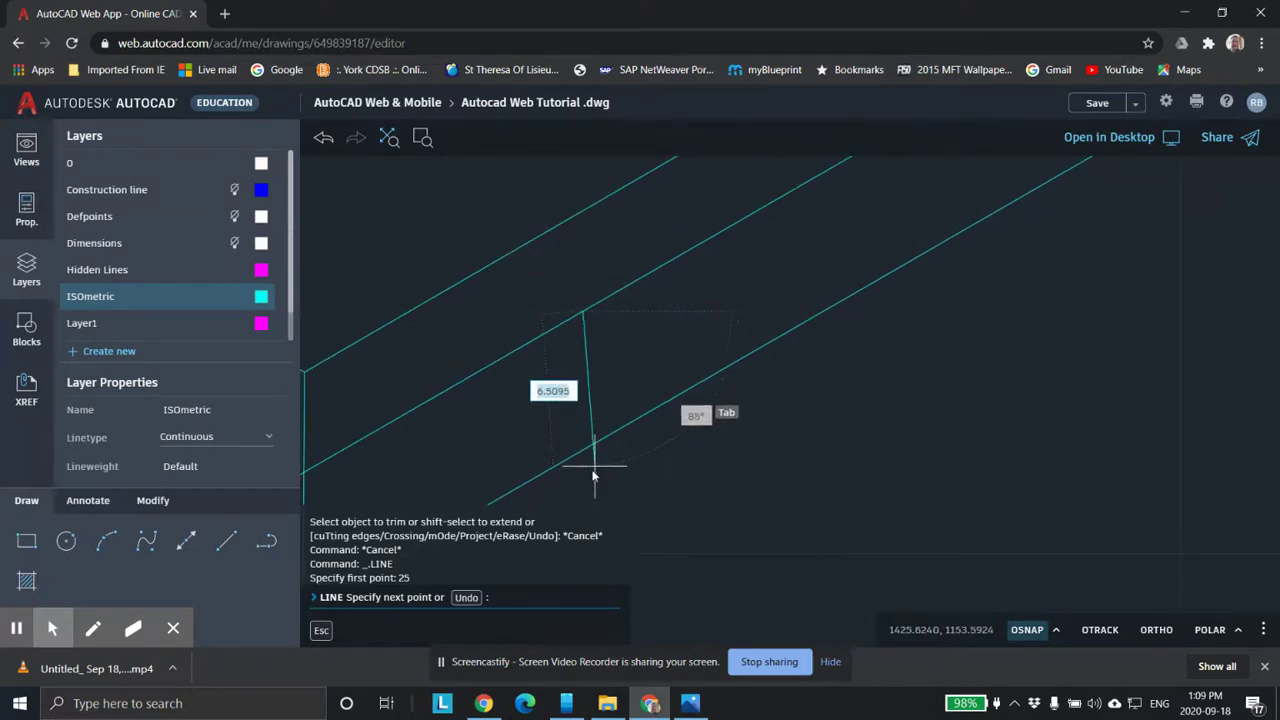
key("Tab")
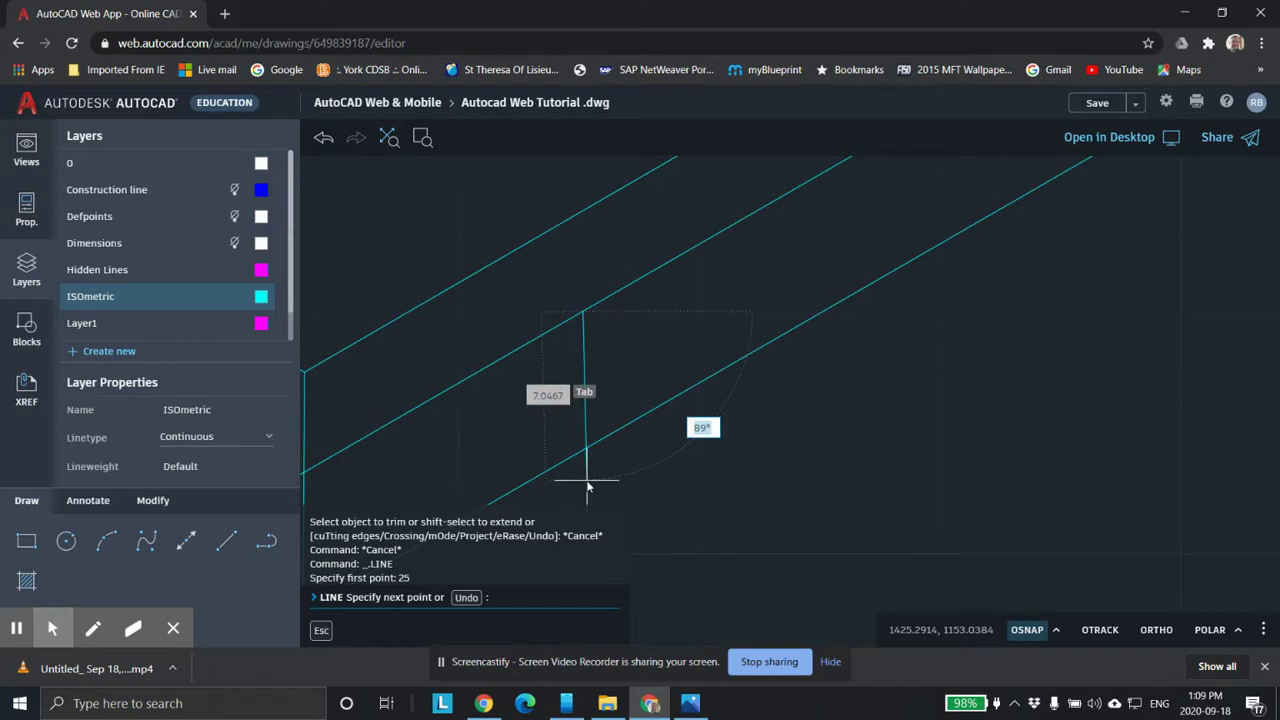
type("90")
key("Return")
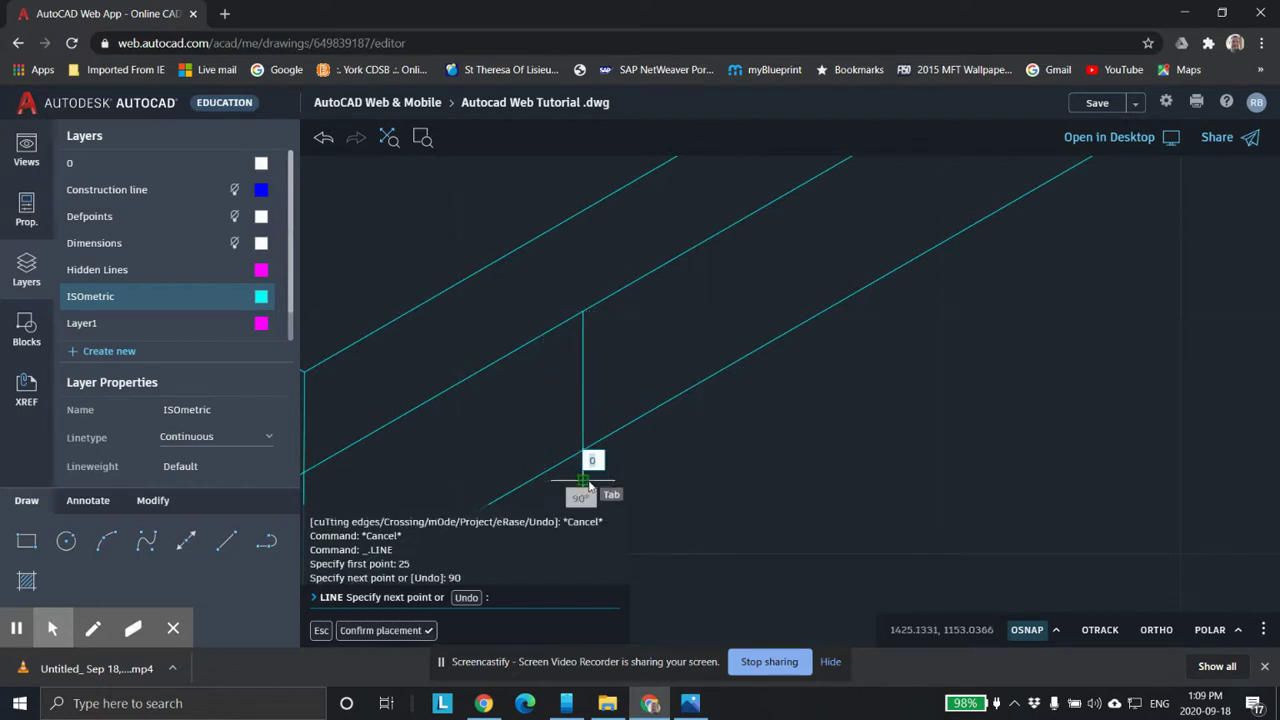
key("Escape")
scroll(751, 451, "down", 2)
scroll(774, 403, "up", 2)
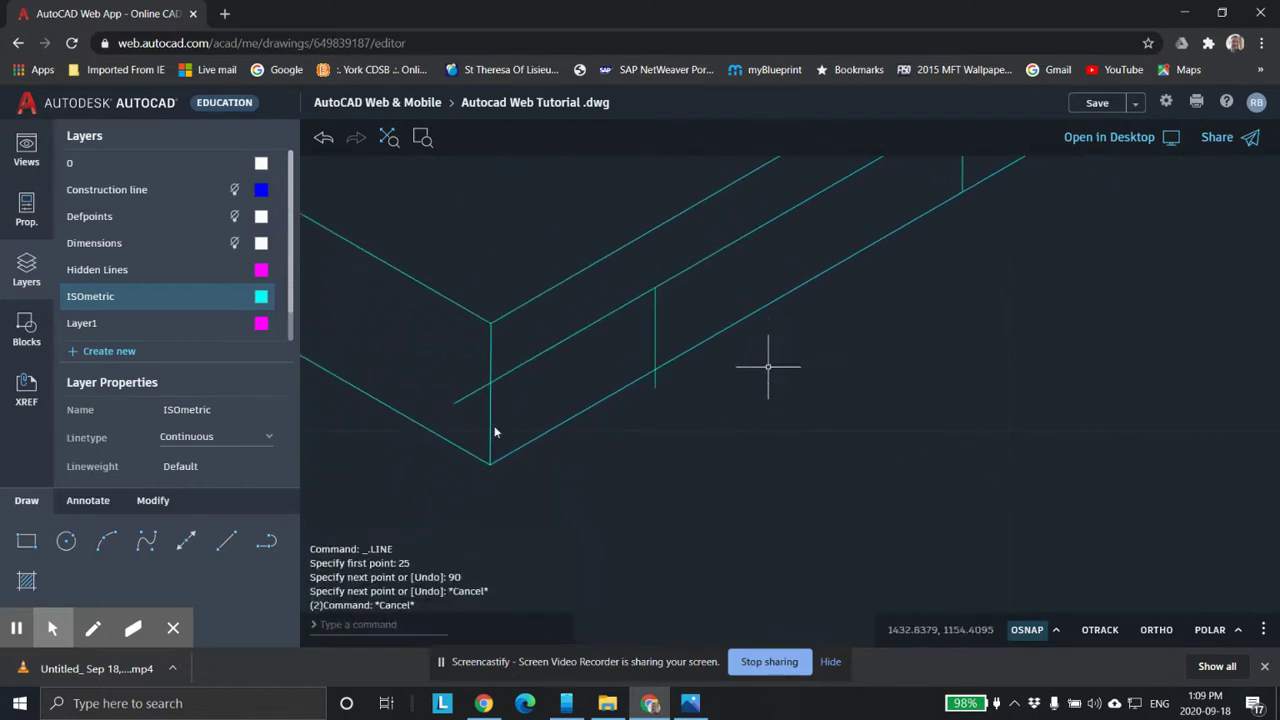
left_click(160, 502)
Trim the stub left of the new vertical channel edge.
left_click(228, 541)
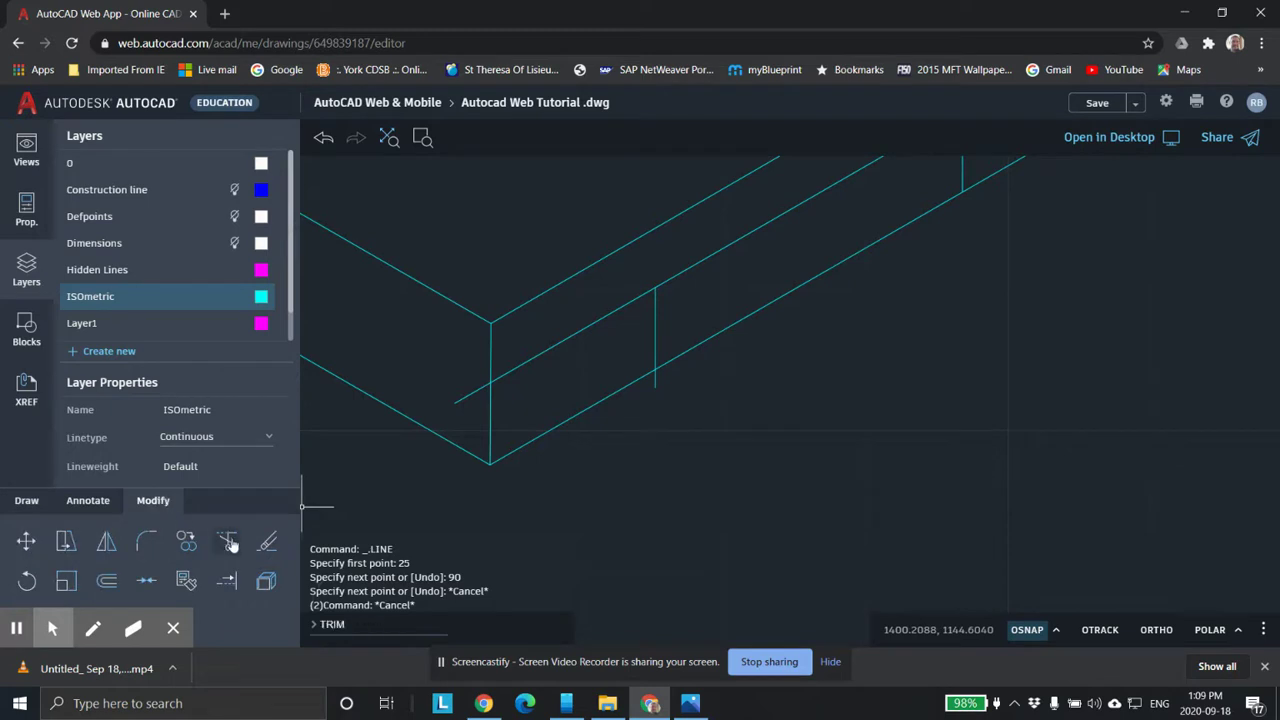
left_click(655, 391)
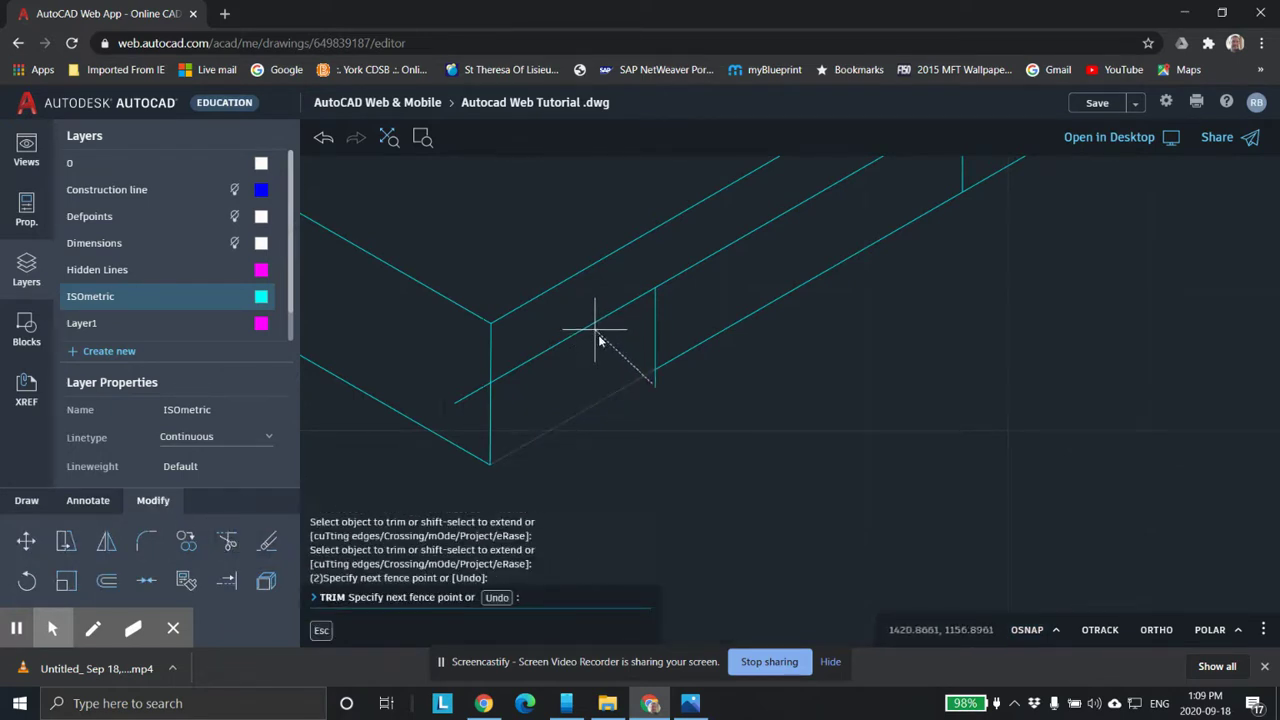
key("Escape")
key("Escape")
key("Escape")
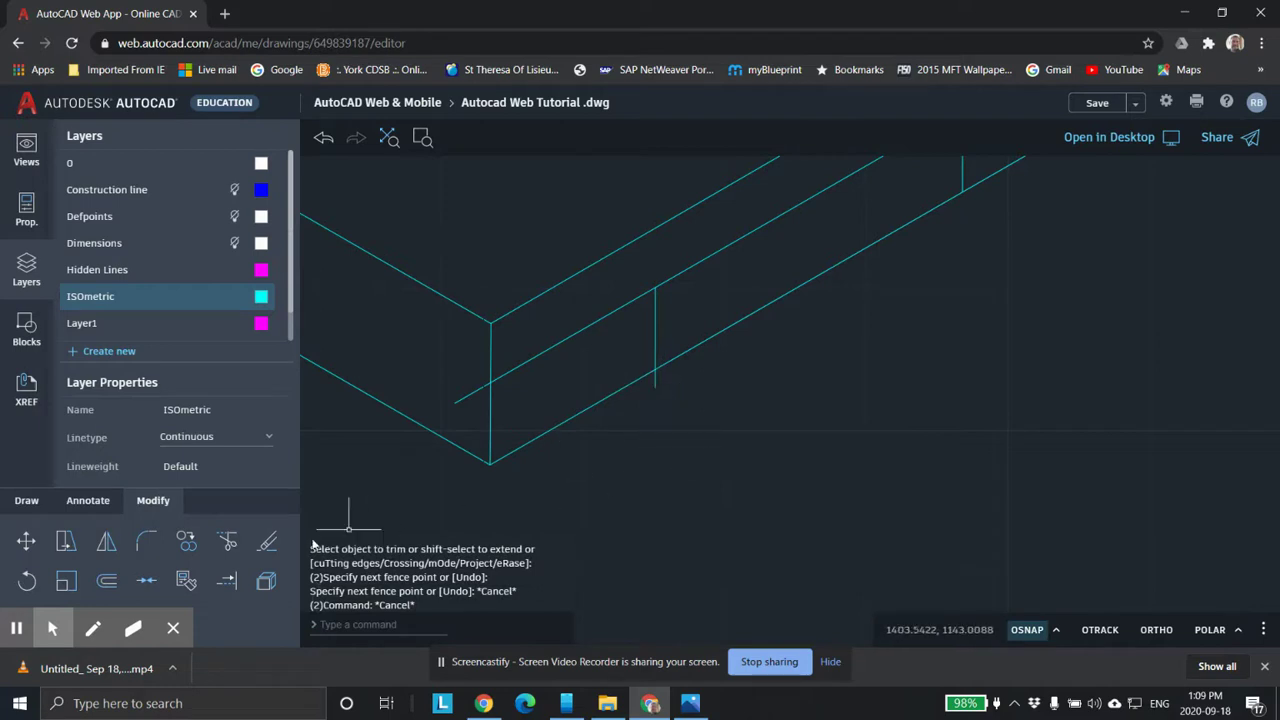
left_click(227, 541)
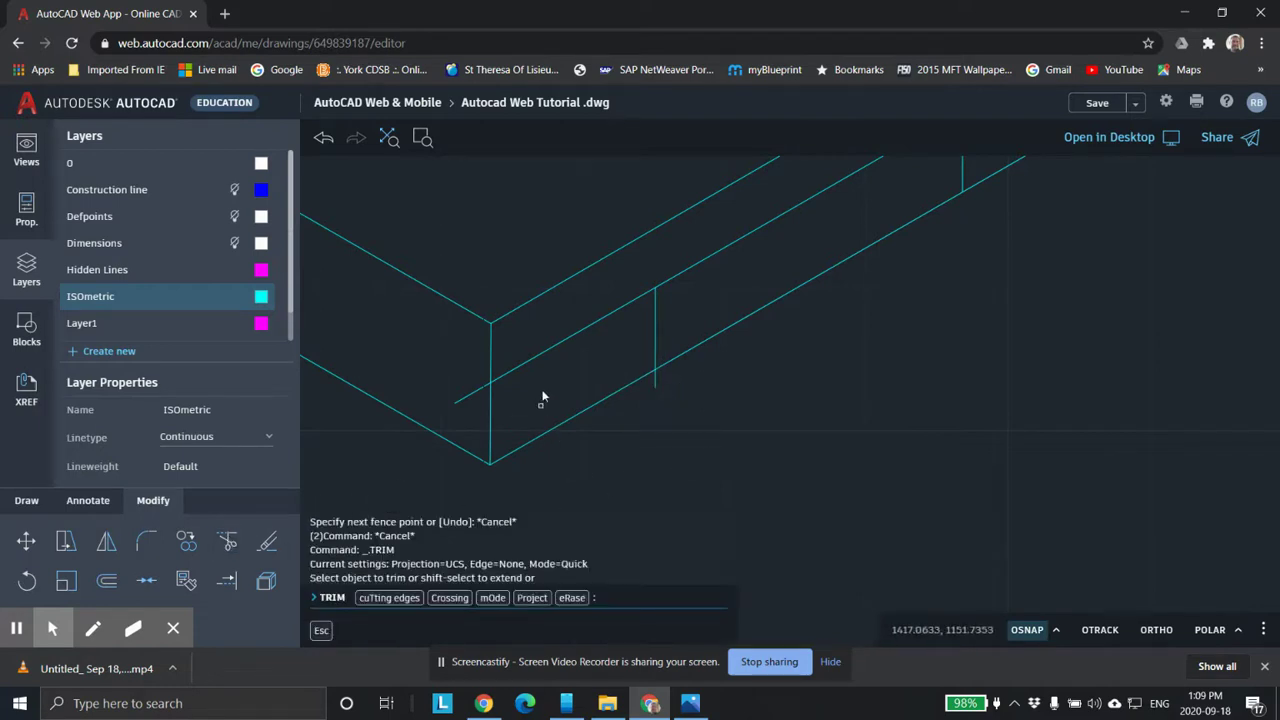
left_click(227, 541)
left_click(474, 392)
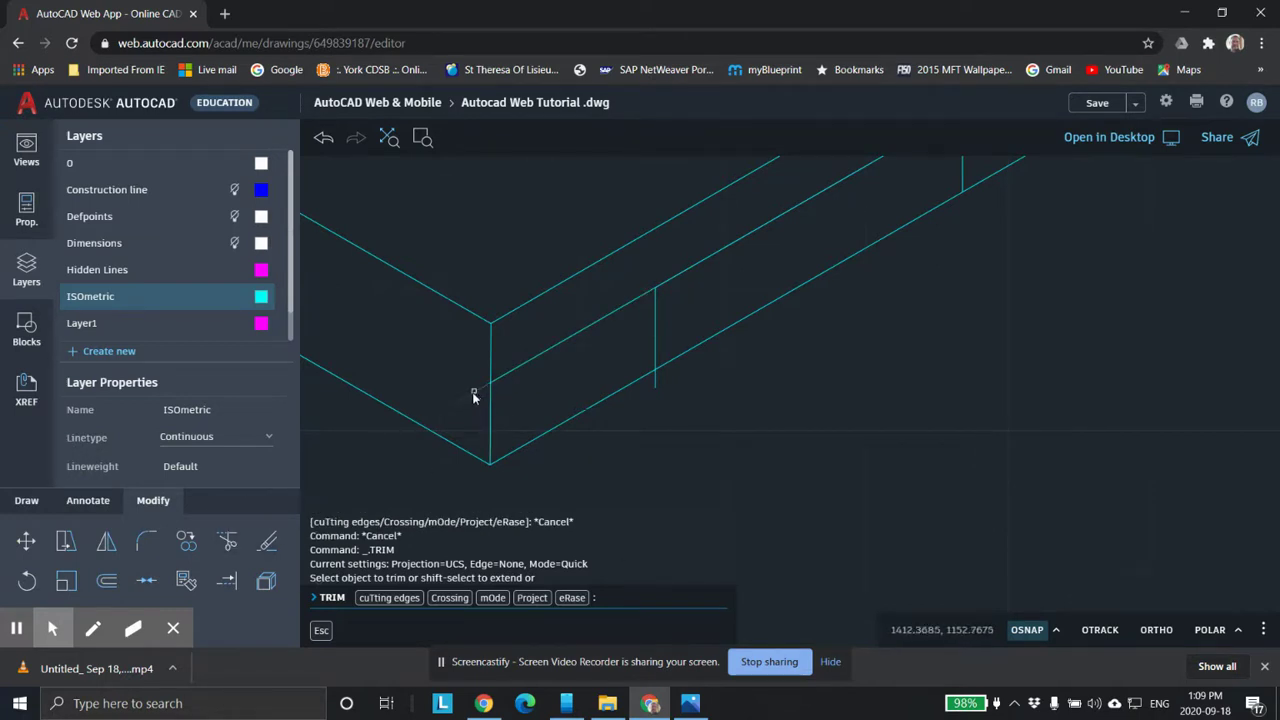
key("Escape")
key("Escape")
scroll(558, 376, "down", 3)
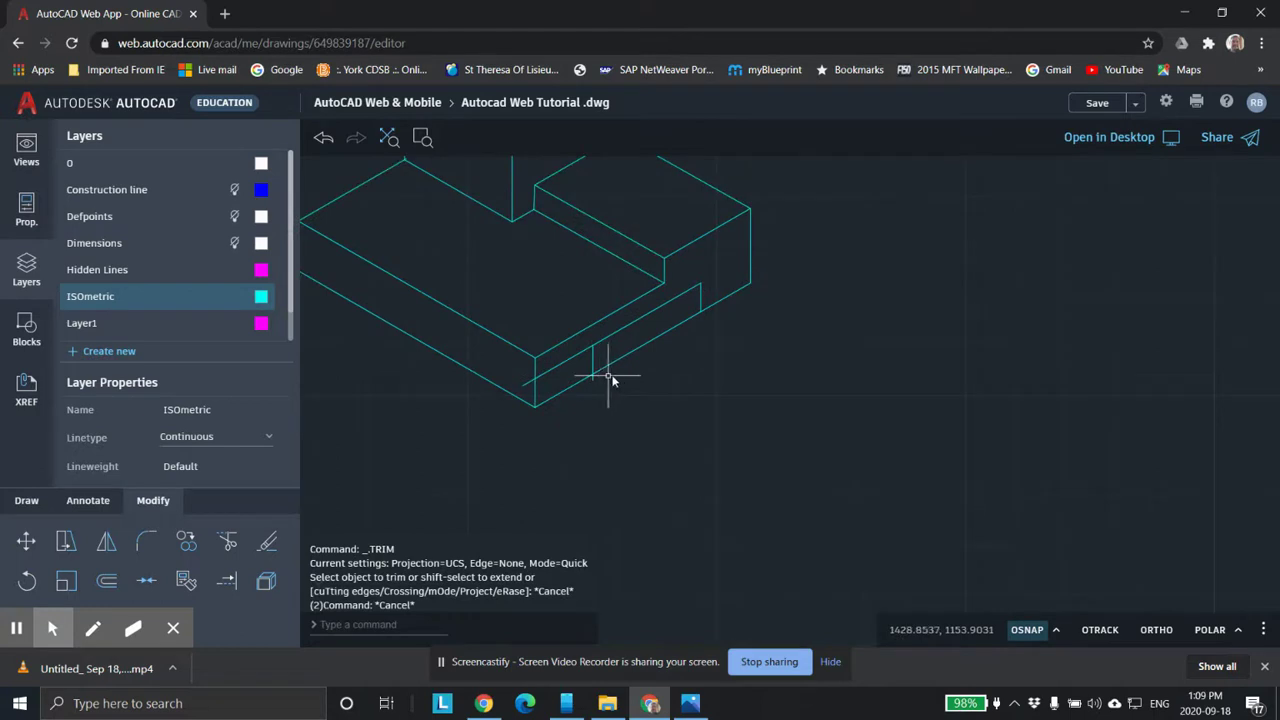
scroll(547, 392, "up", 2)
middle_click_drag(547, 392, 659, 460)
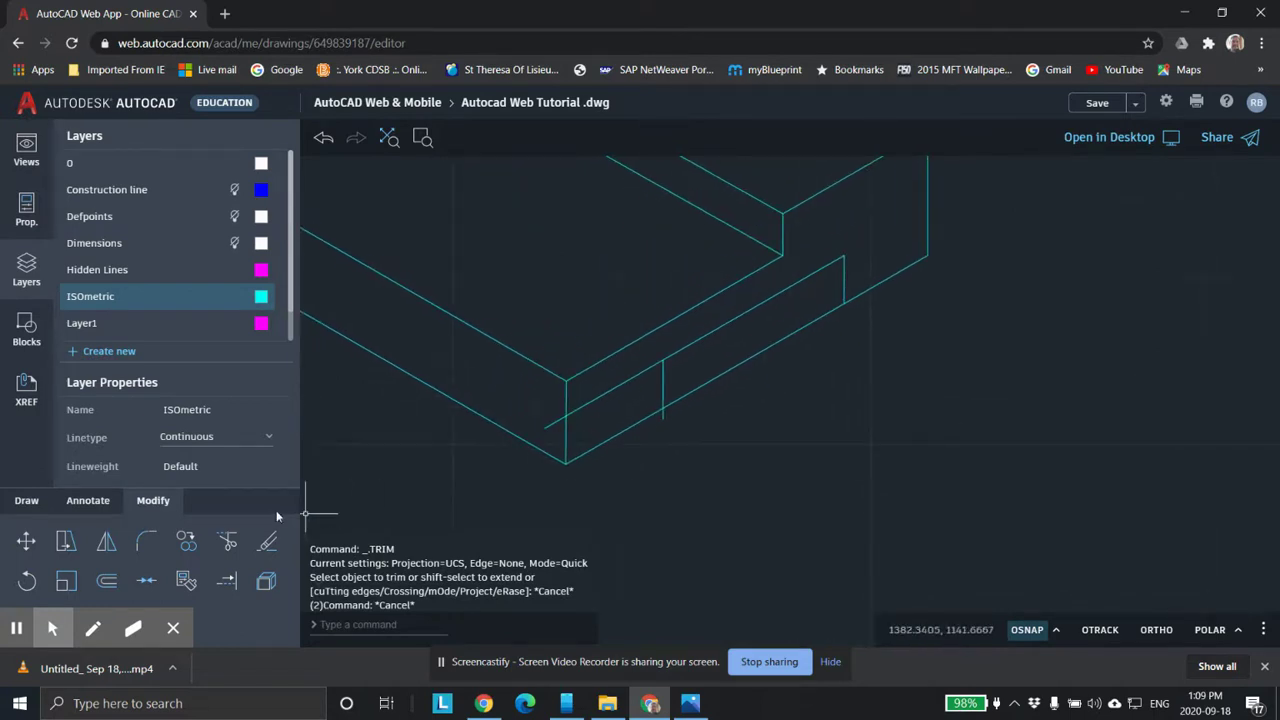
Trim the vertical stub below the lower edge, the diagonal between verticals, and a short stub.
left_click(227, 541)
left_click(666, 424)
key("Escape")
key("Escape")
left_click(229, 541)
left_click(229, 541)
scroll(646, 462, "up", 2)
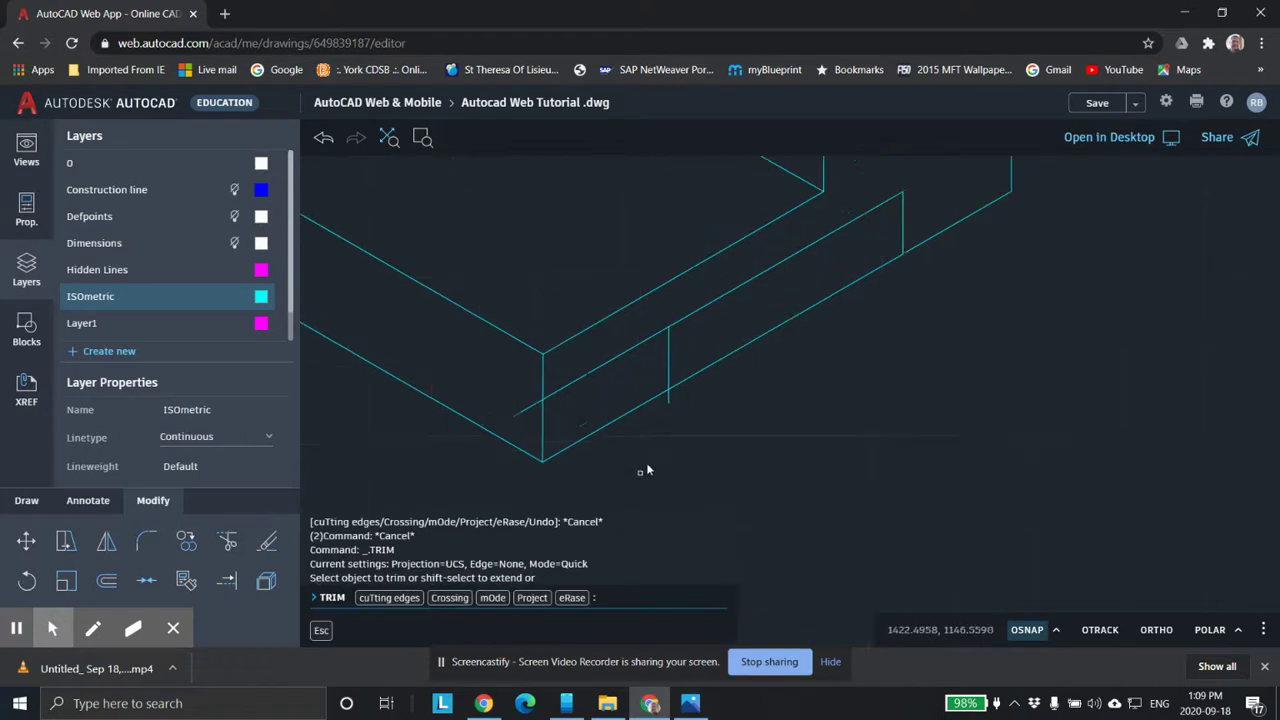
left_click(675, 378)
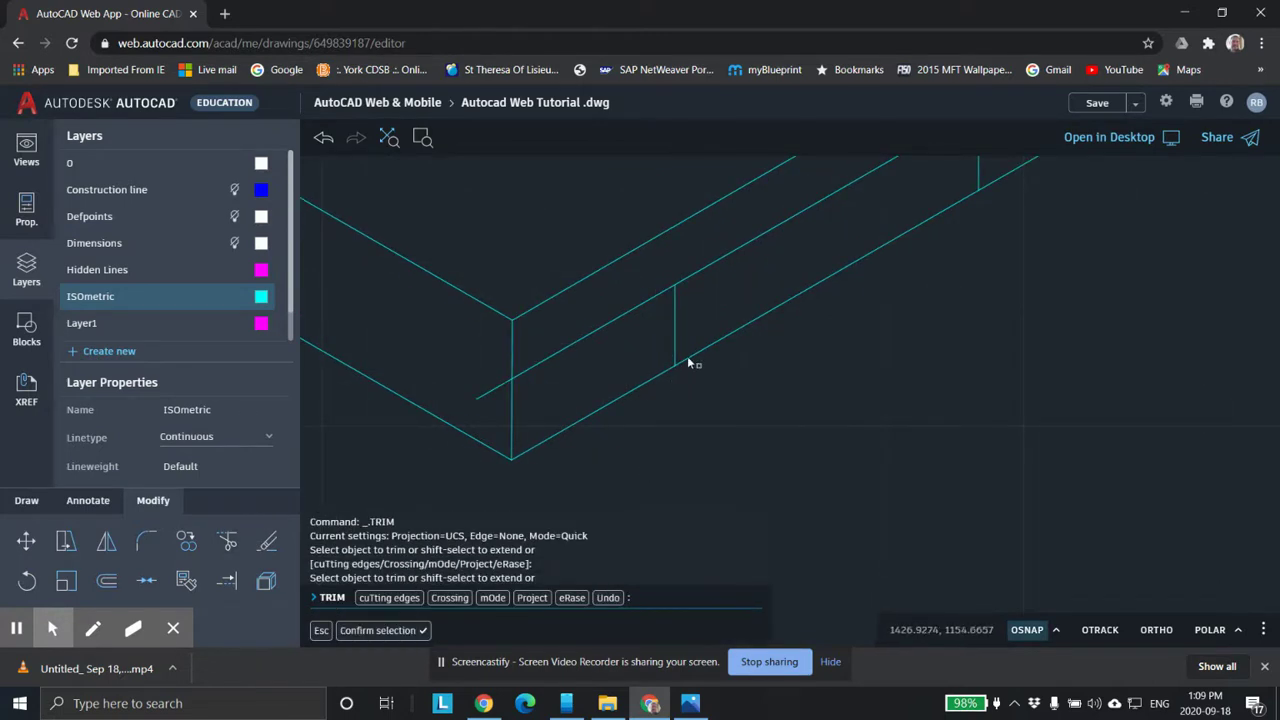
left_click(595, 332)
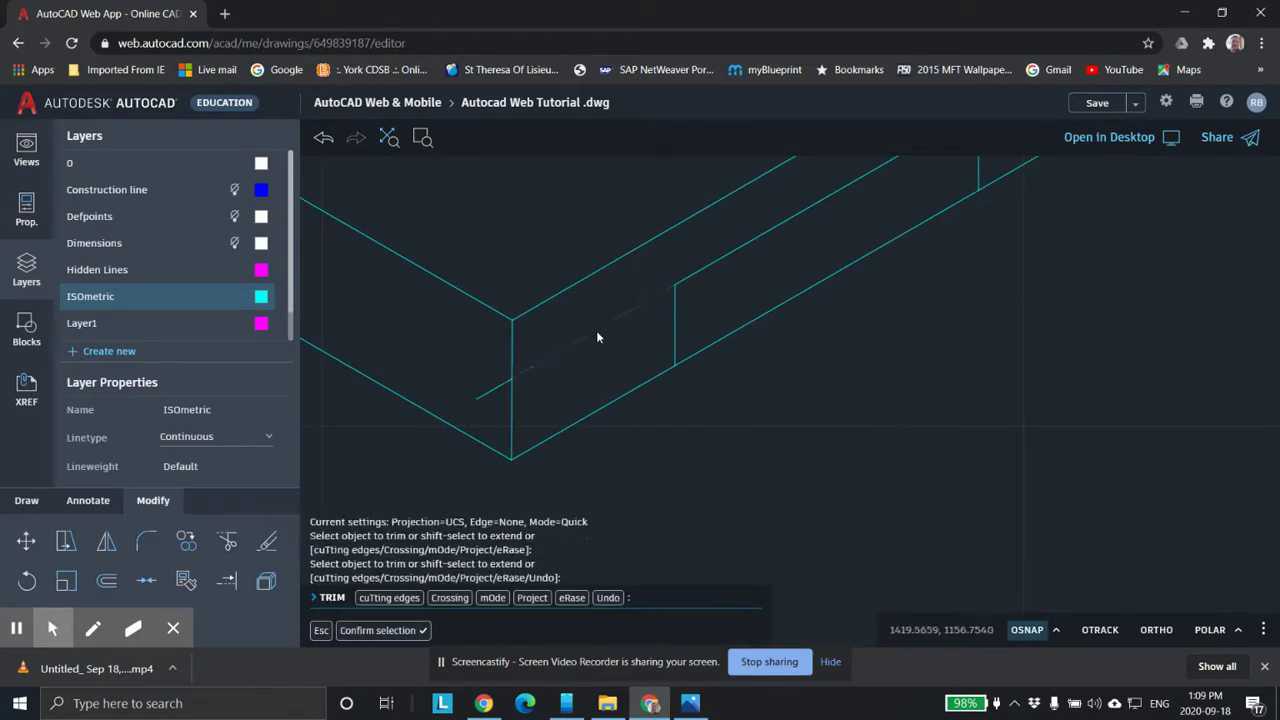
left_click(488, 398)
Trim the last faint leftover segment and bring the green orthographic views into view.
scroll(724, 357, "down", 3)
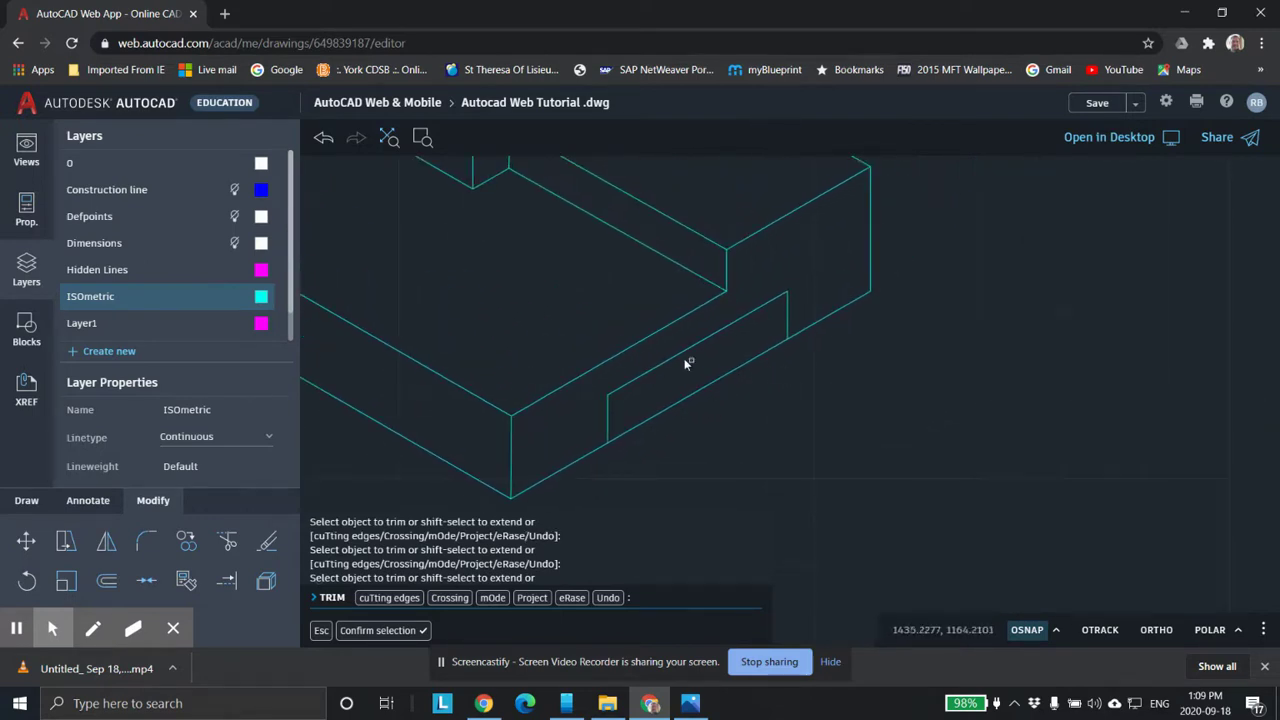
left_click(660, 411)
scroll(810, 392, "down", 4)
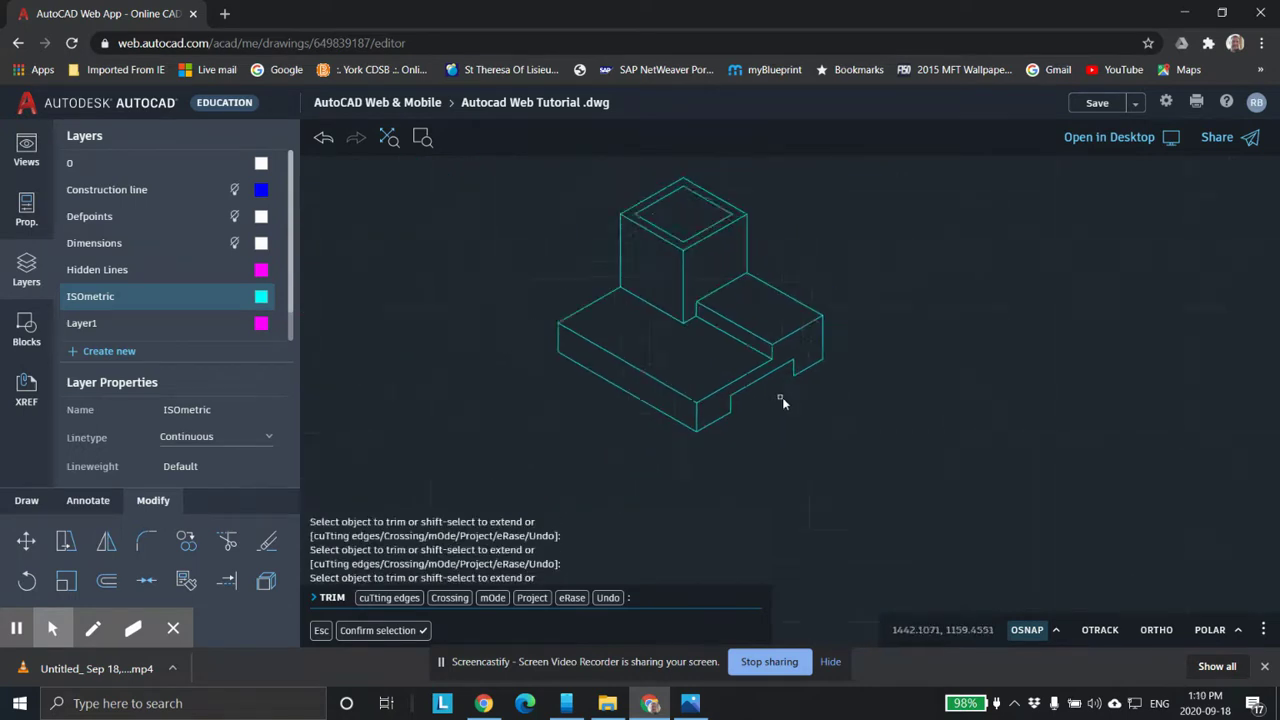
scroll(786, 375, "down", 2)
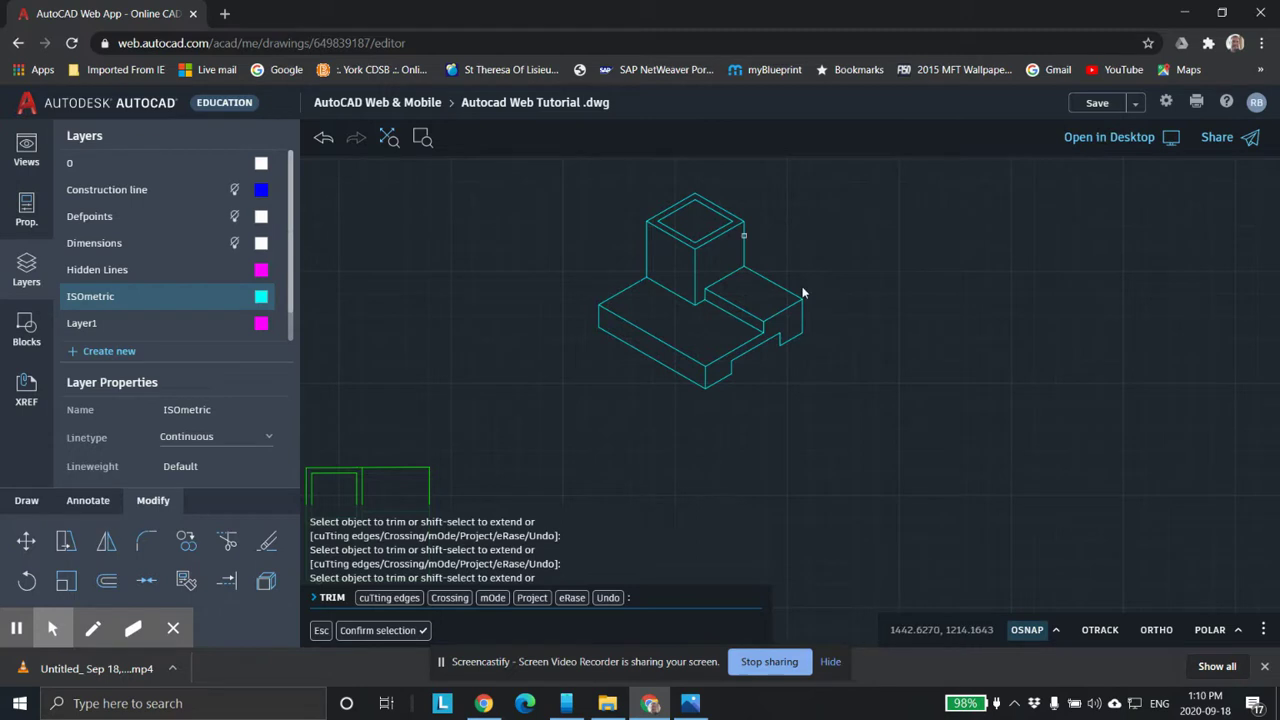
scroll(829, 372, "up", 1)
scroll(770, 395, "up", 2)
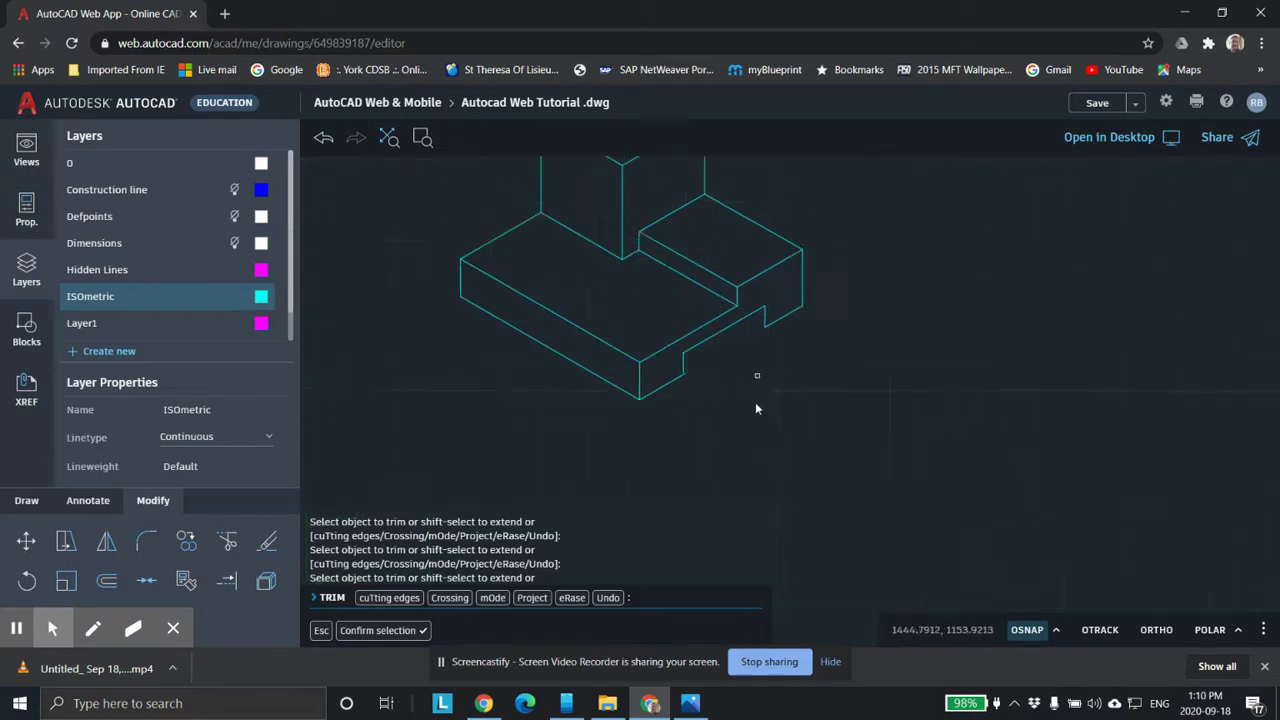
scroll(828, 428, "down", 5)
middle_click_drag(834, 428, 788, 365)
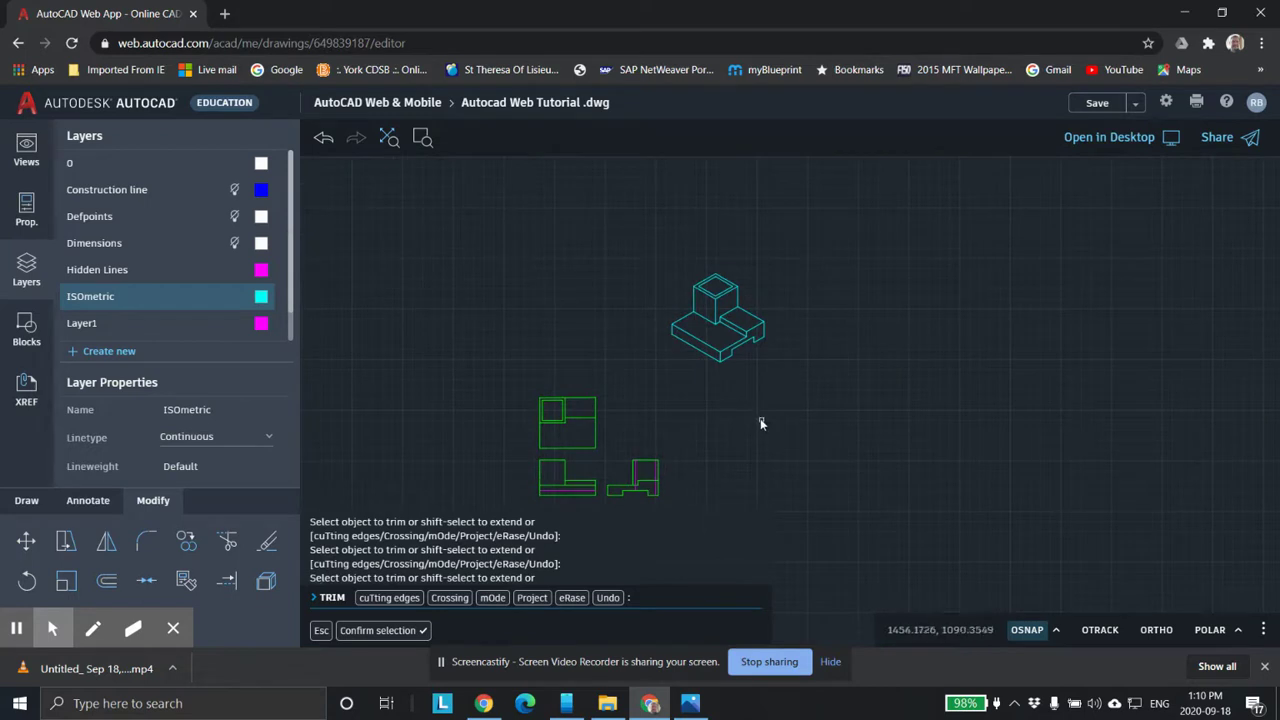
middle_click_drag(751, 423, 733, 412)
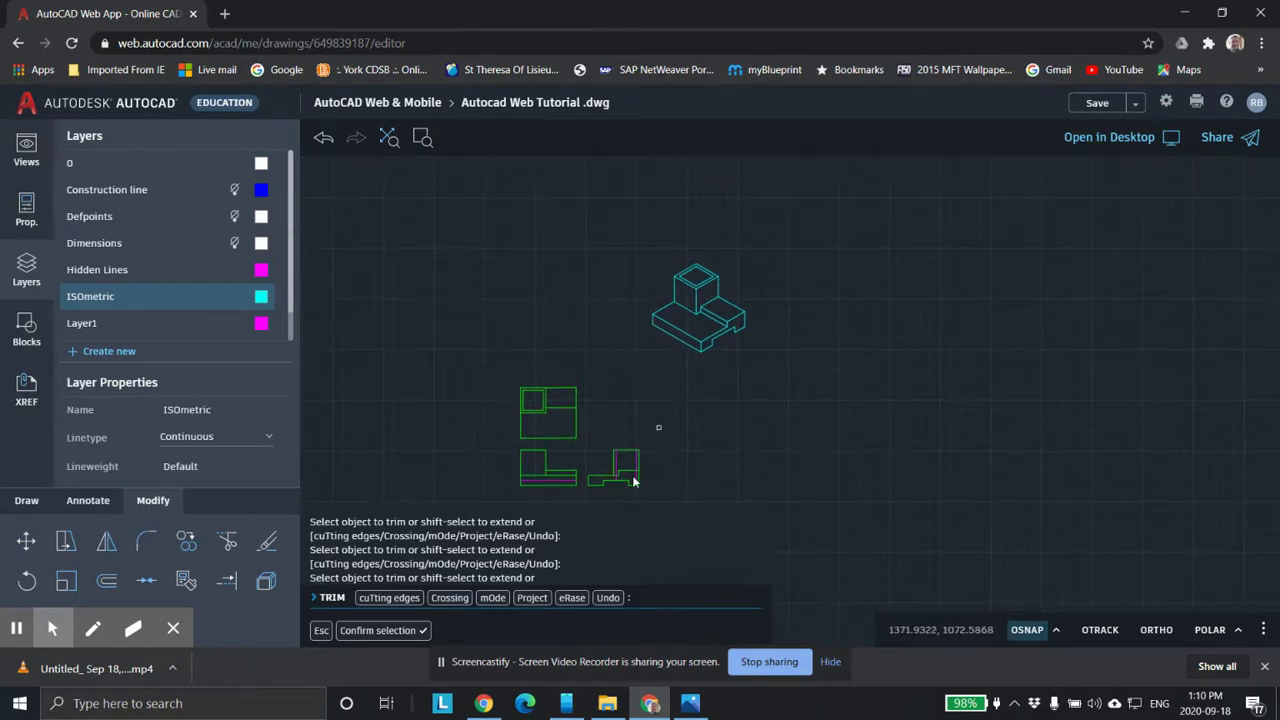
key("Escape")
key("Escape")
key("Escape")
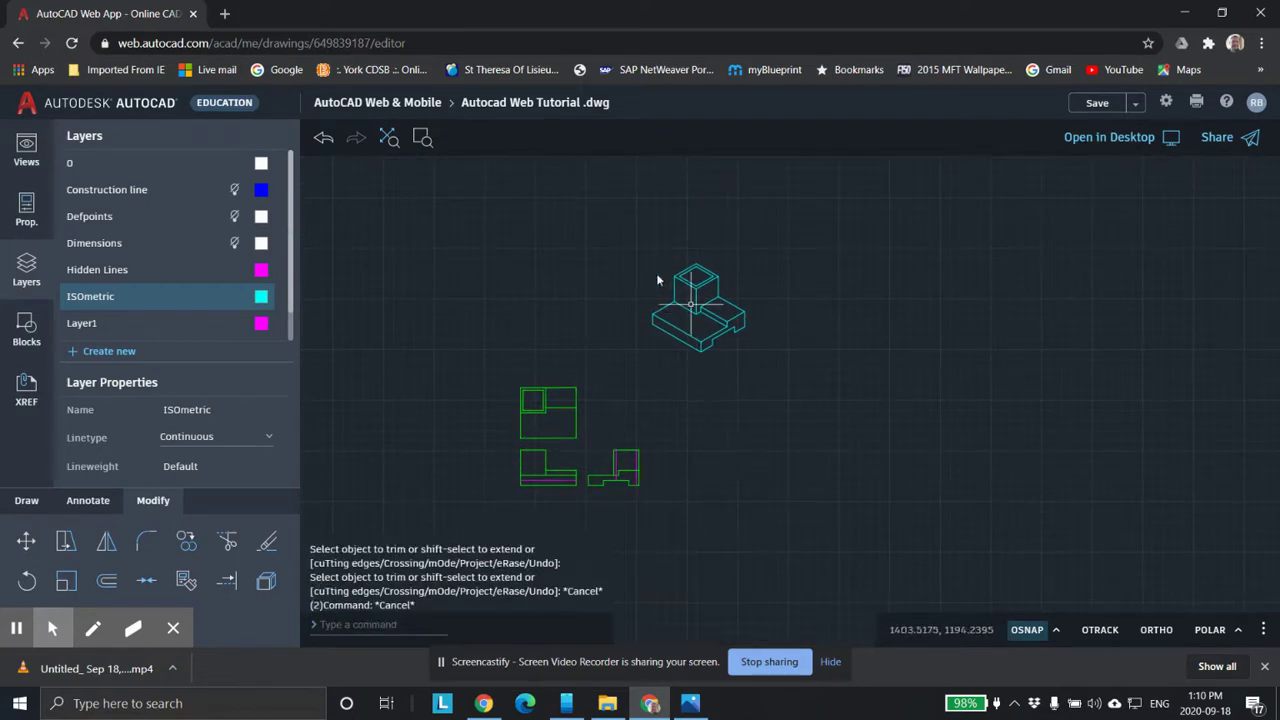
Window-select all 32 block objects and SCALE them down about the block's bottom corner.
left_click(629, 233)
left_click(848, 400)
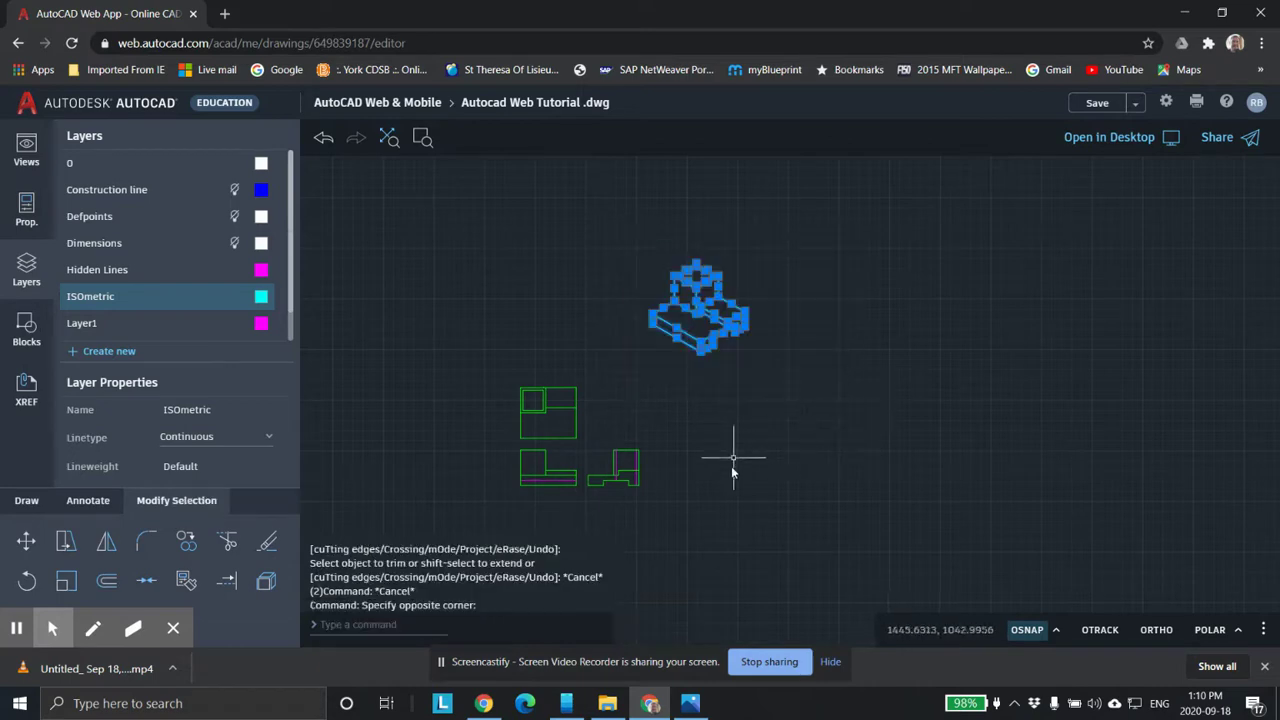
left_click(22, 502)
left_click(88, 503)
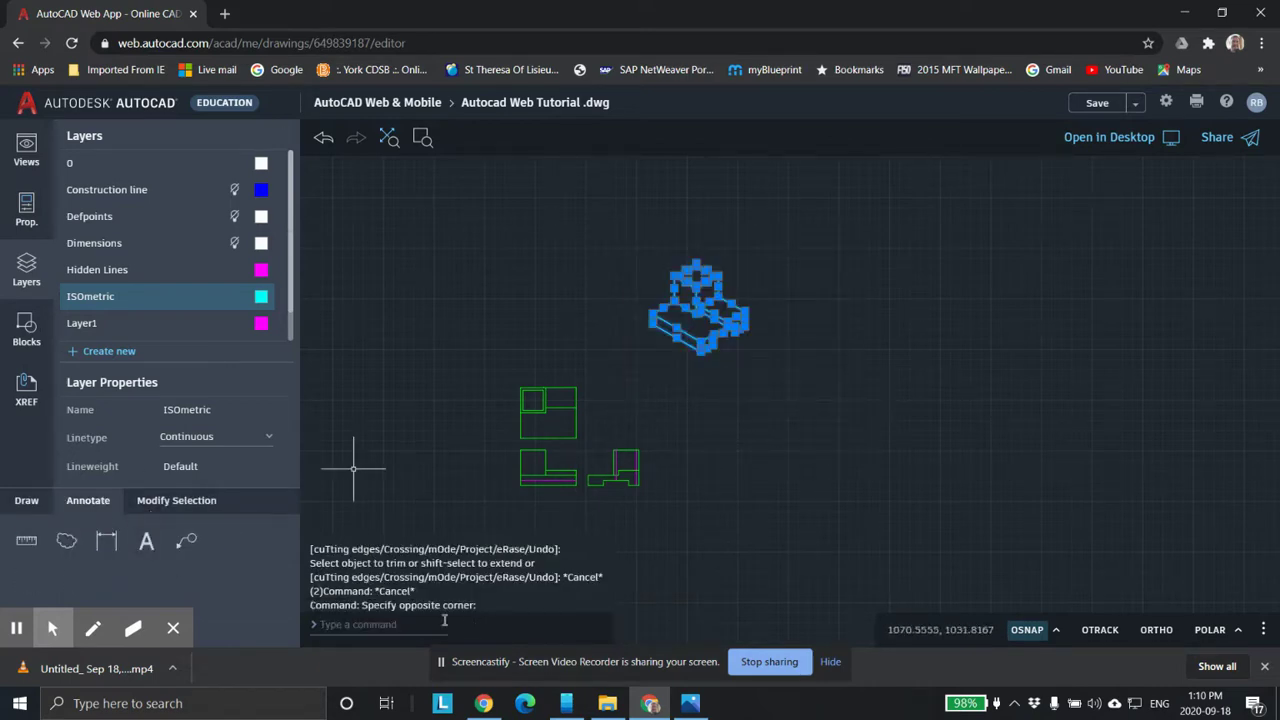
type("scale")
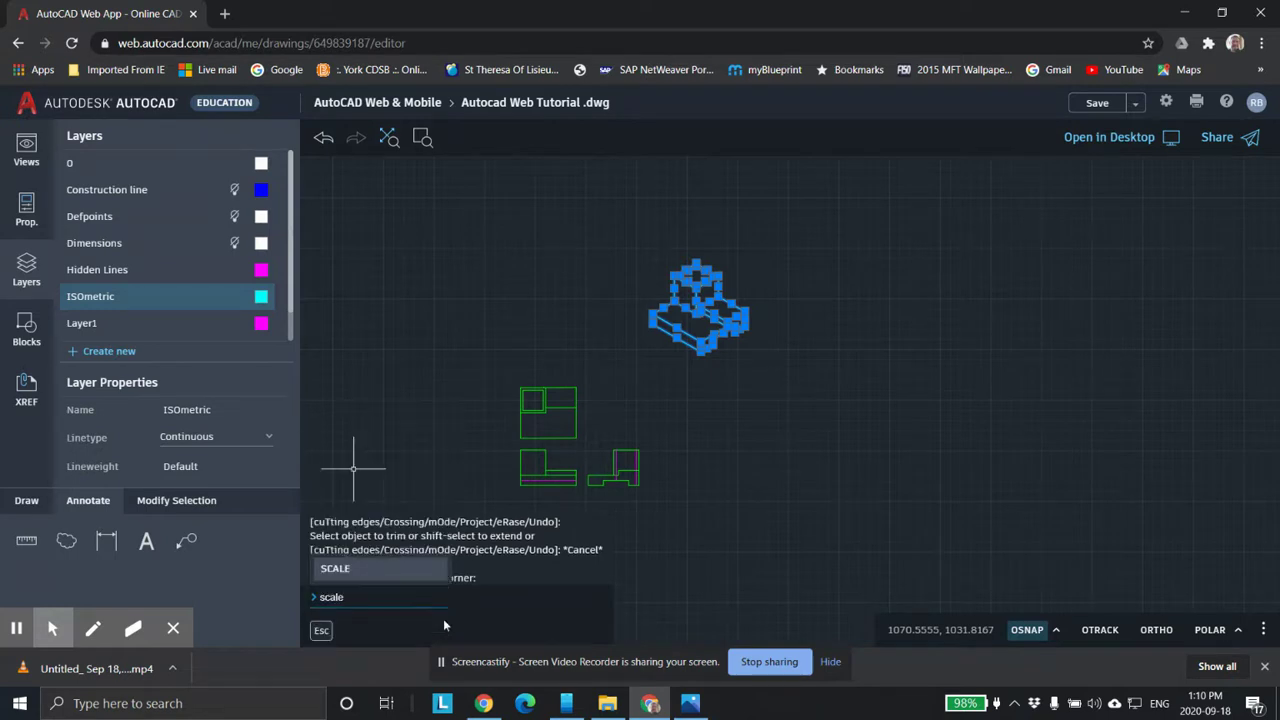
key("Return")
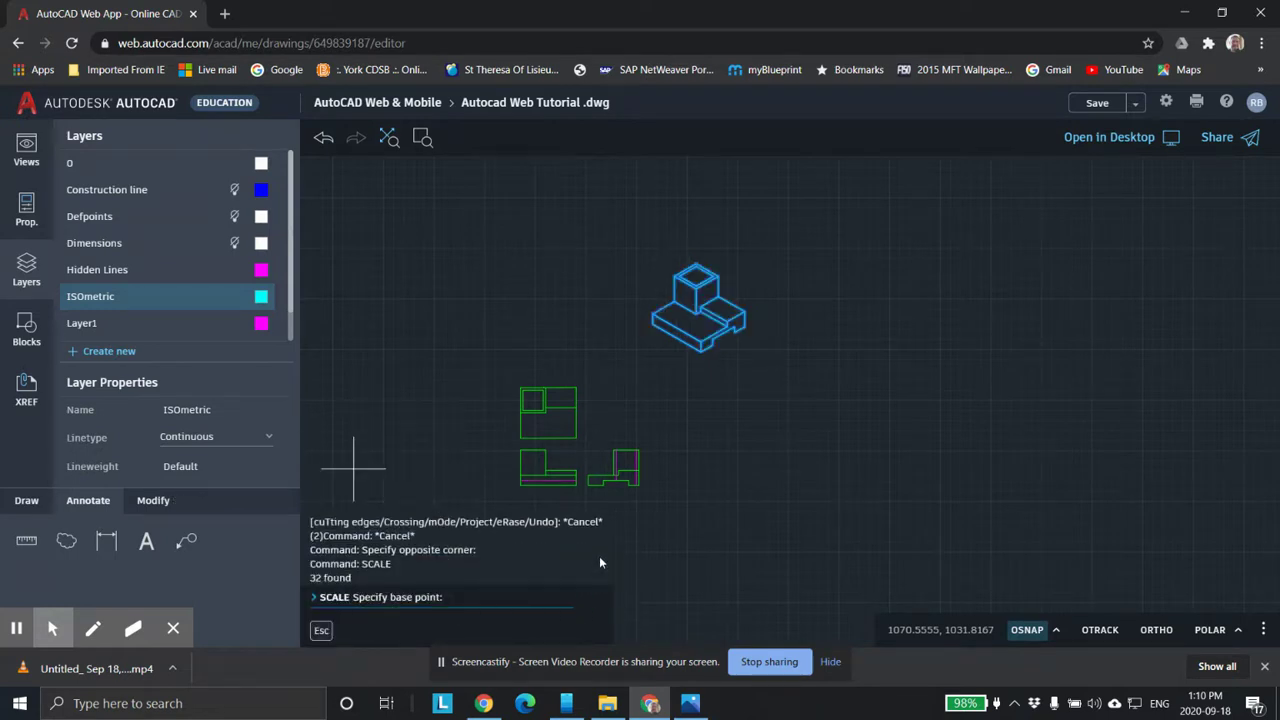
scroll(724, 404, "up", 1)
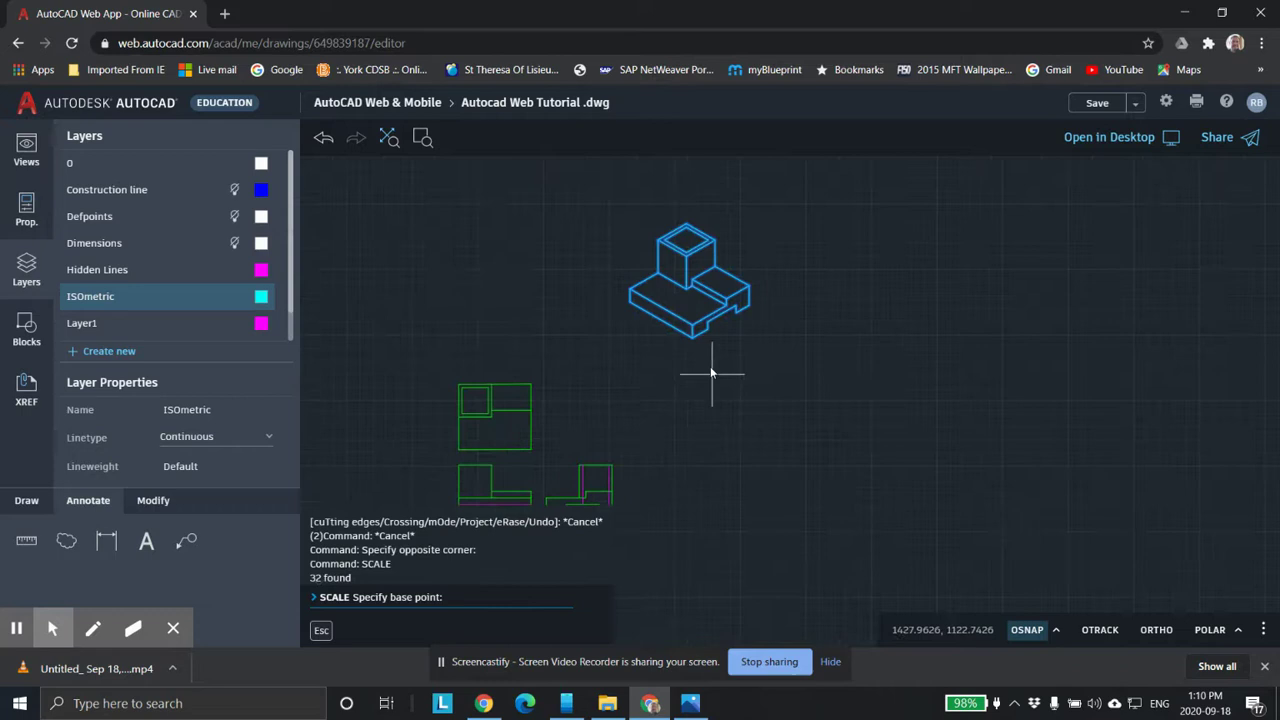
scroll(702, 358, "up", 1)
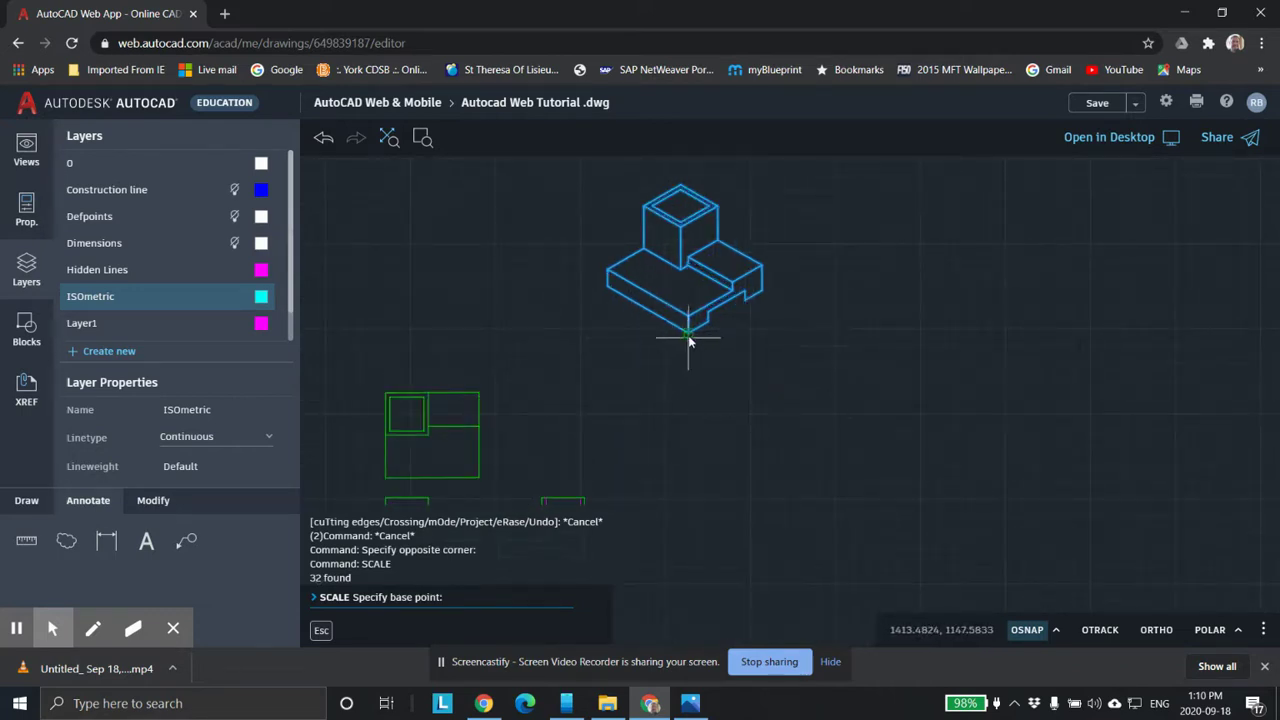
left_click(688, 337)
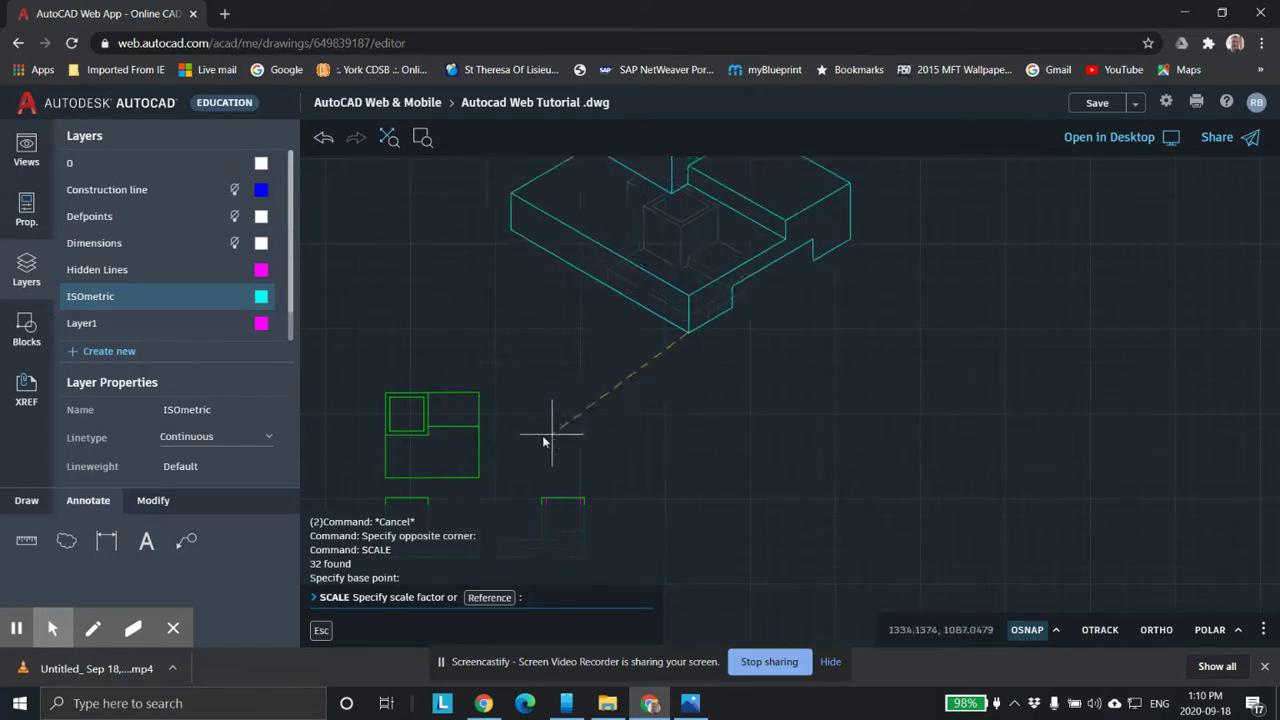
left_click(698, 365)
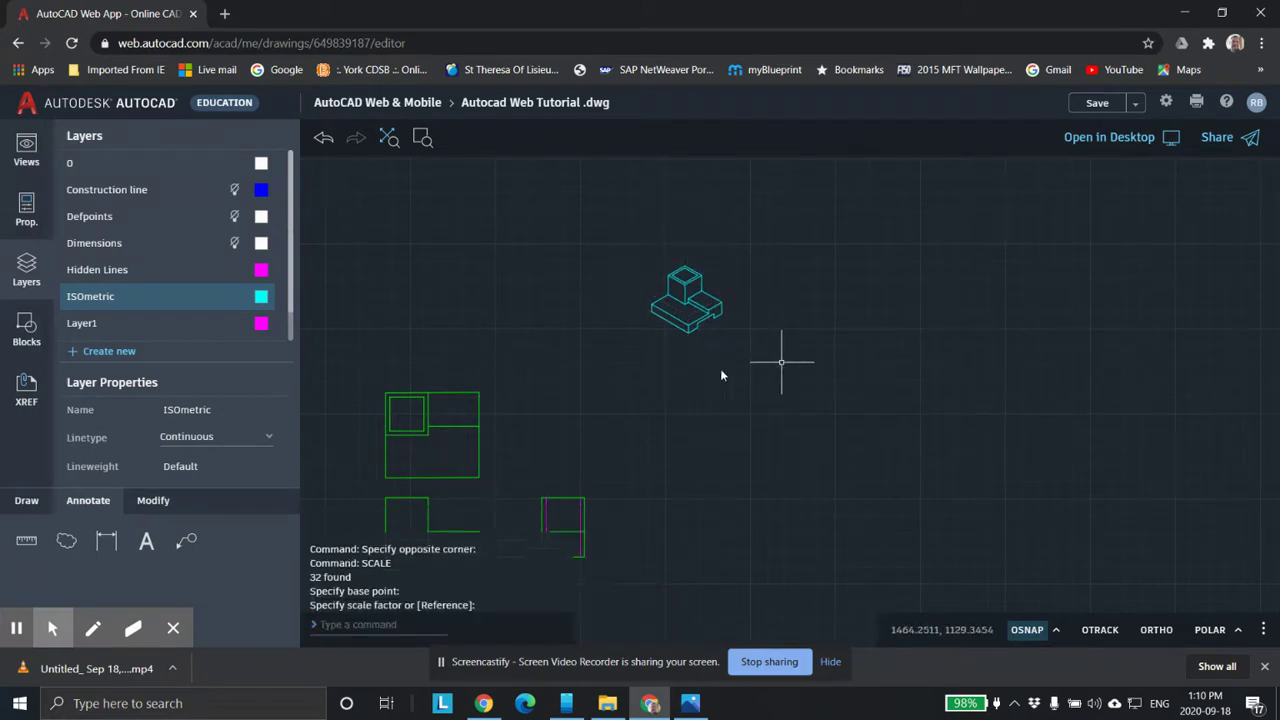
key("Escape")
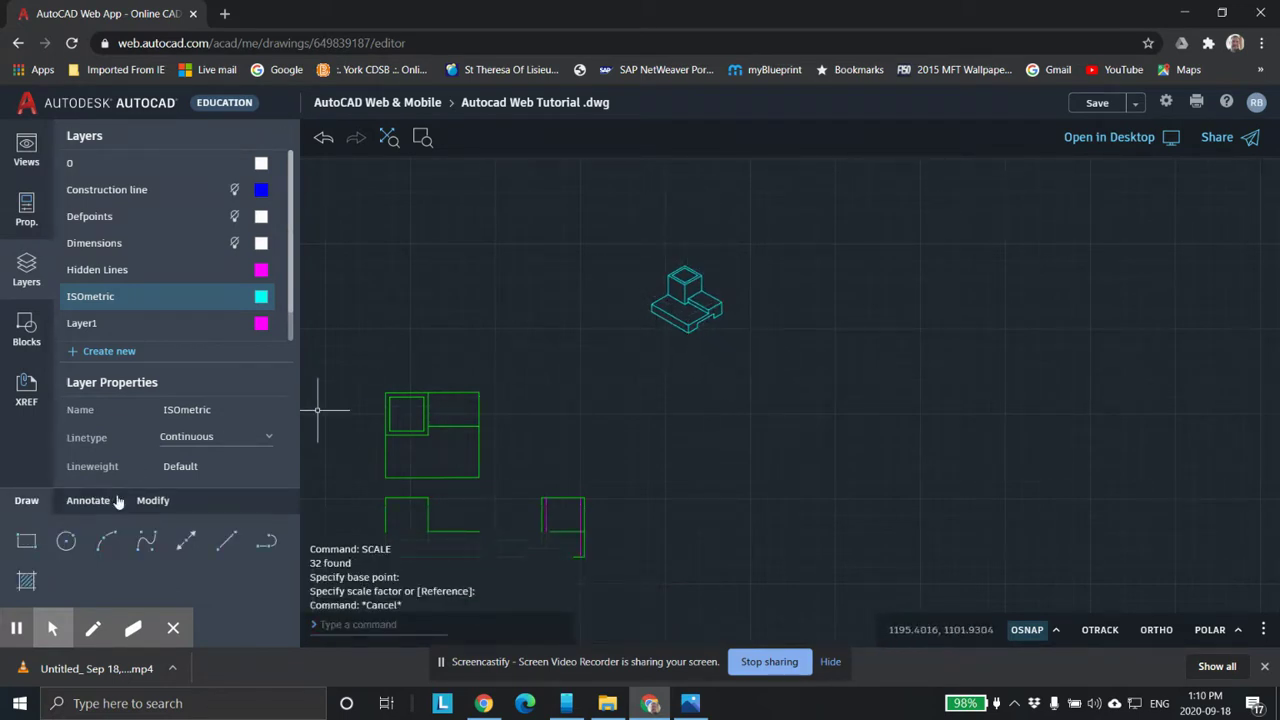
left_click(163, 500)
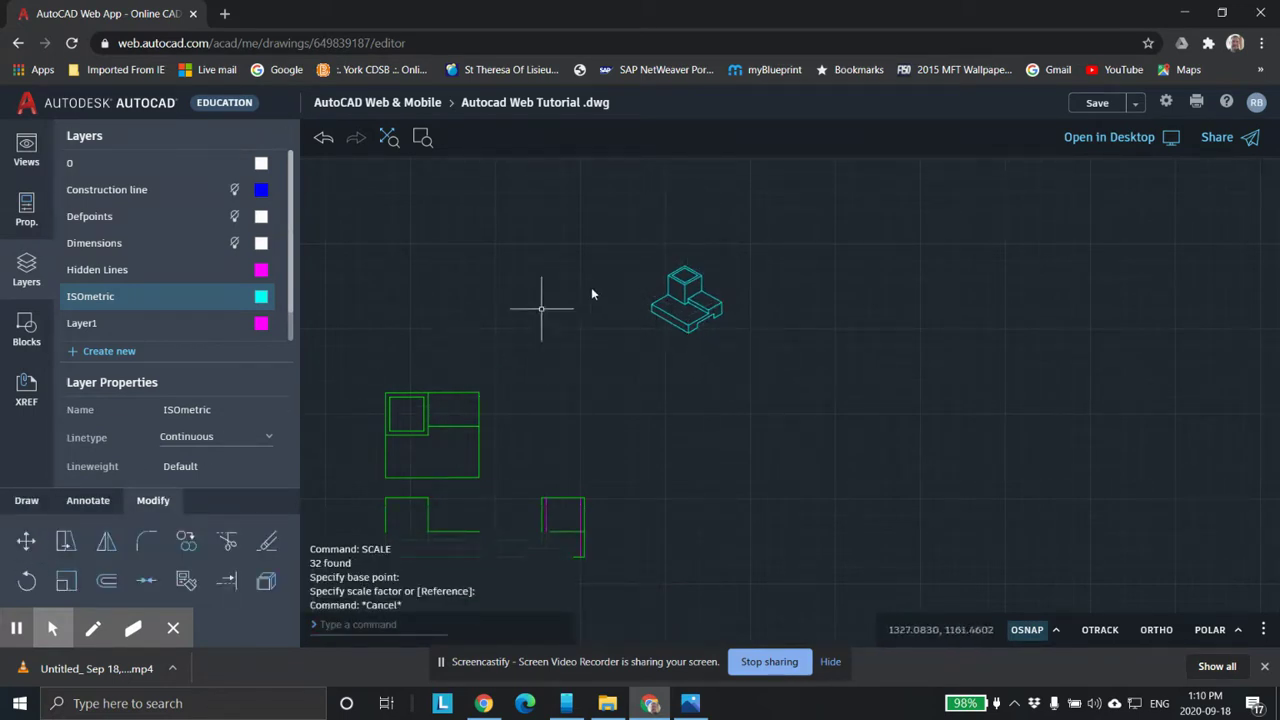
Move the scaled block by its bottom corner to right of the top view, above the side view.
left_click(626, 244)
left_click(862, 400)
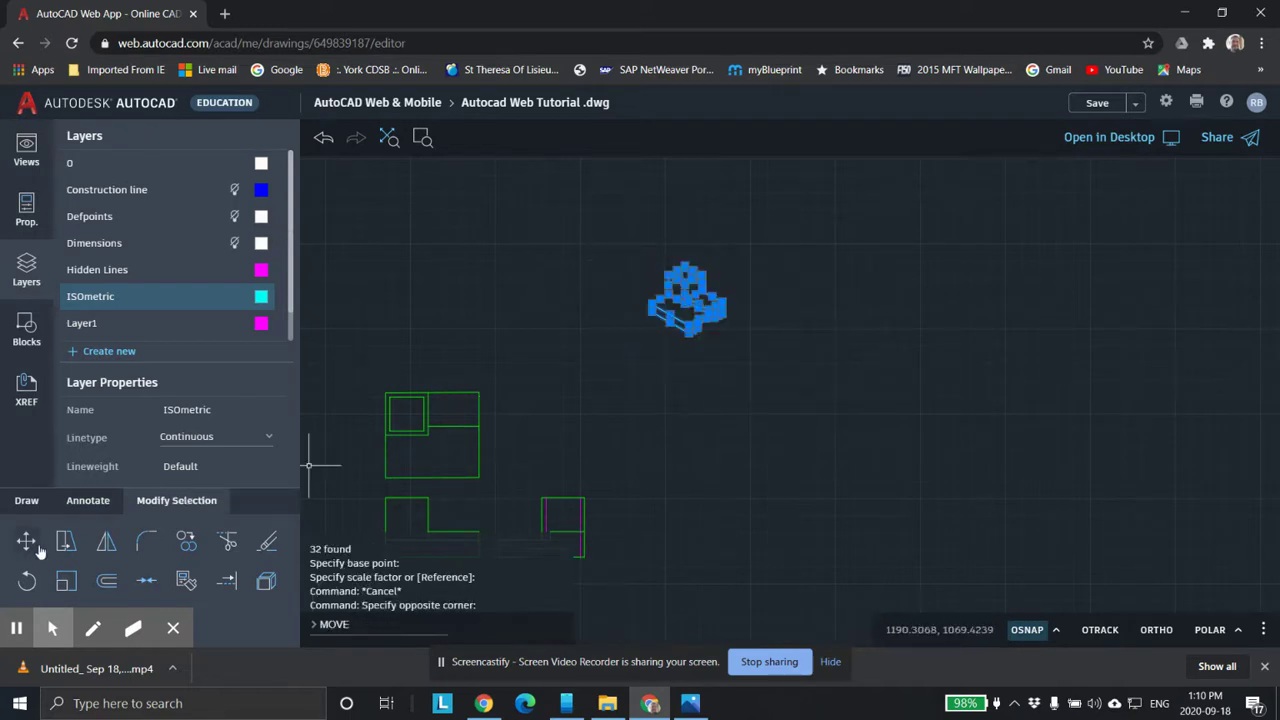
left_click(26, 541)
scroll(712, 350, "up", 2)
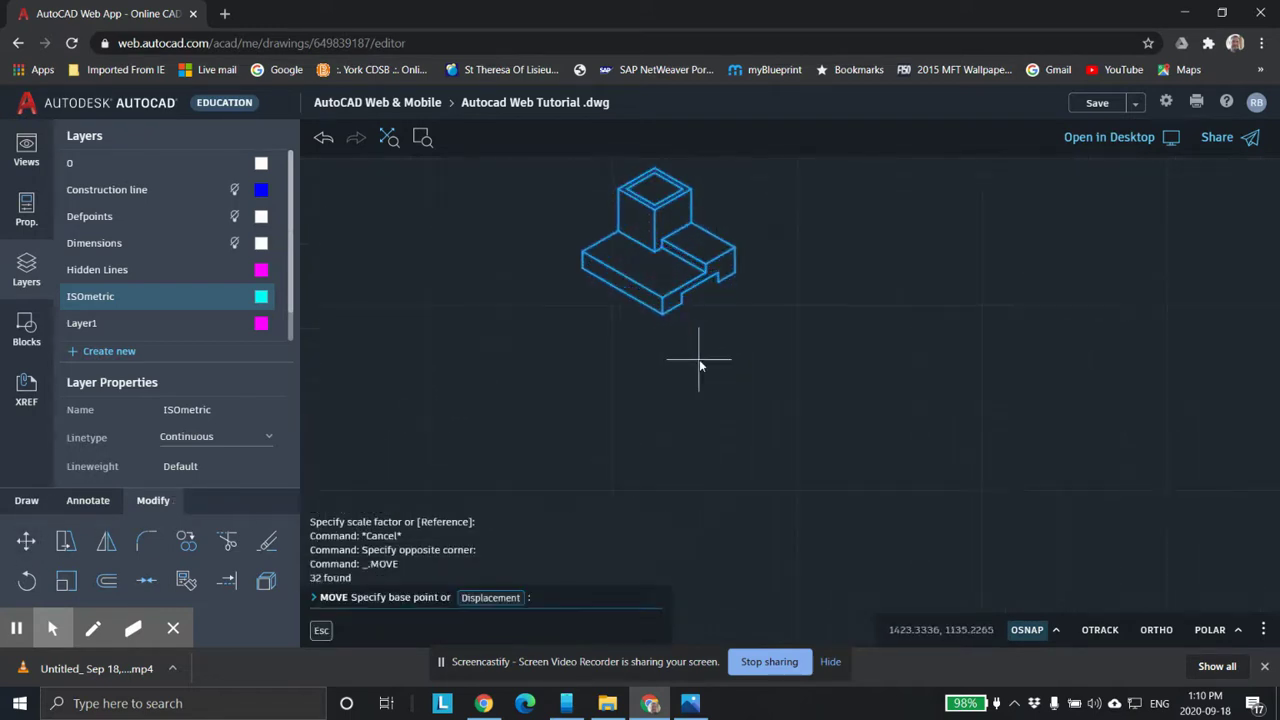
left_click(662, 318)
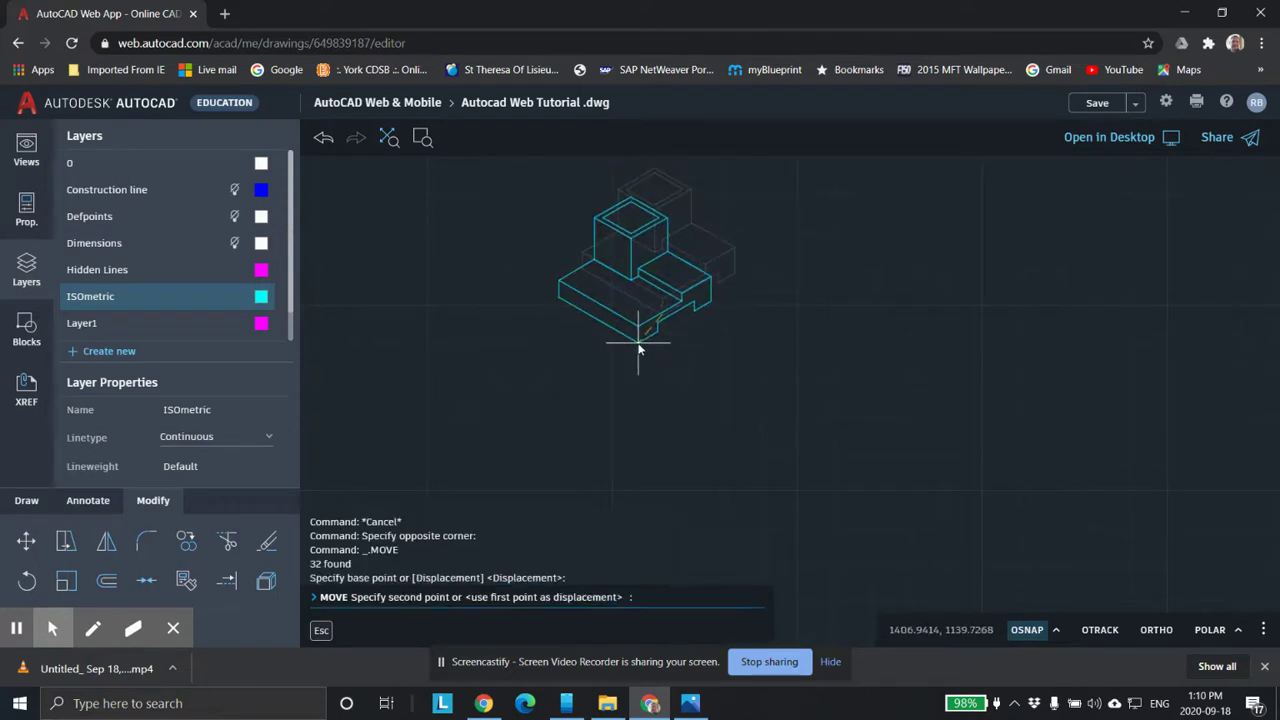
scroll(645, 342, "down", 3)
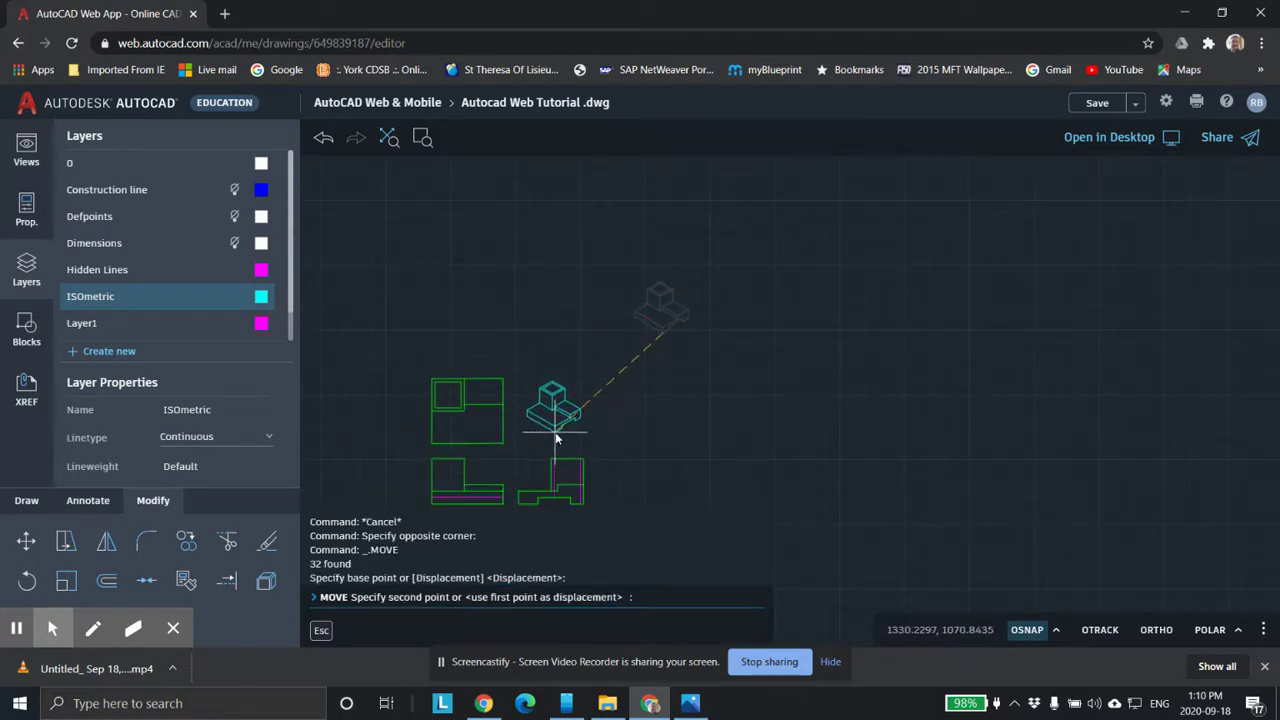
left_click(556, 440)
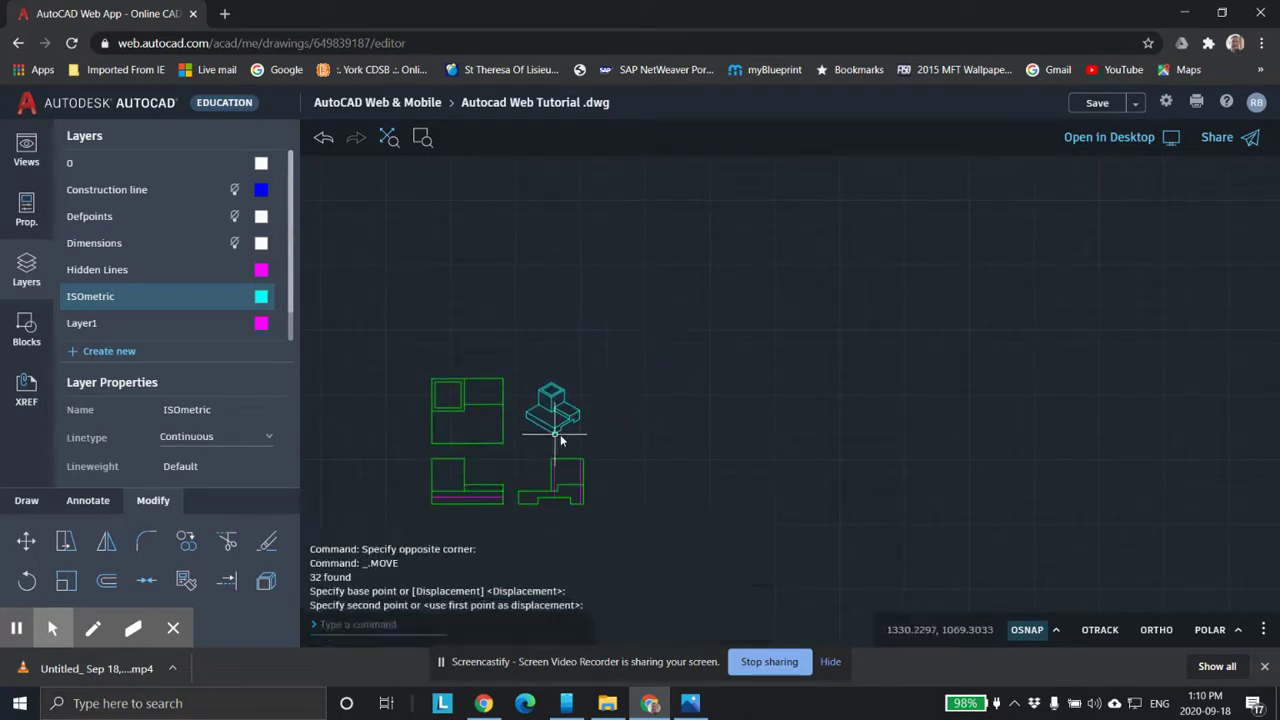
scroll(777, 329, "up", 2)
scroll(810, 390, "up", 3)
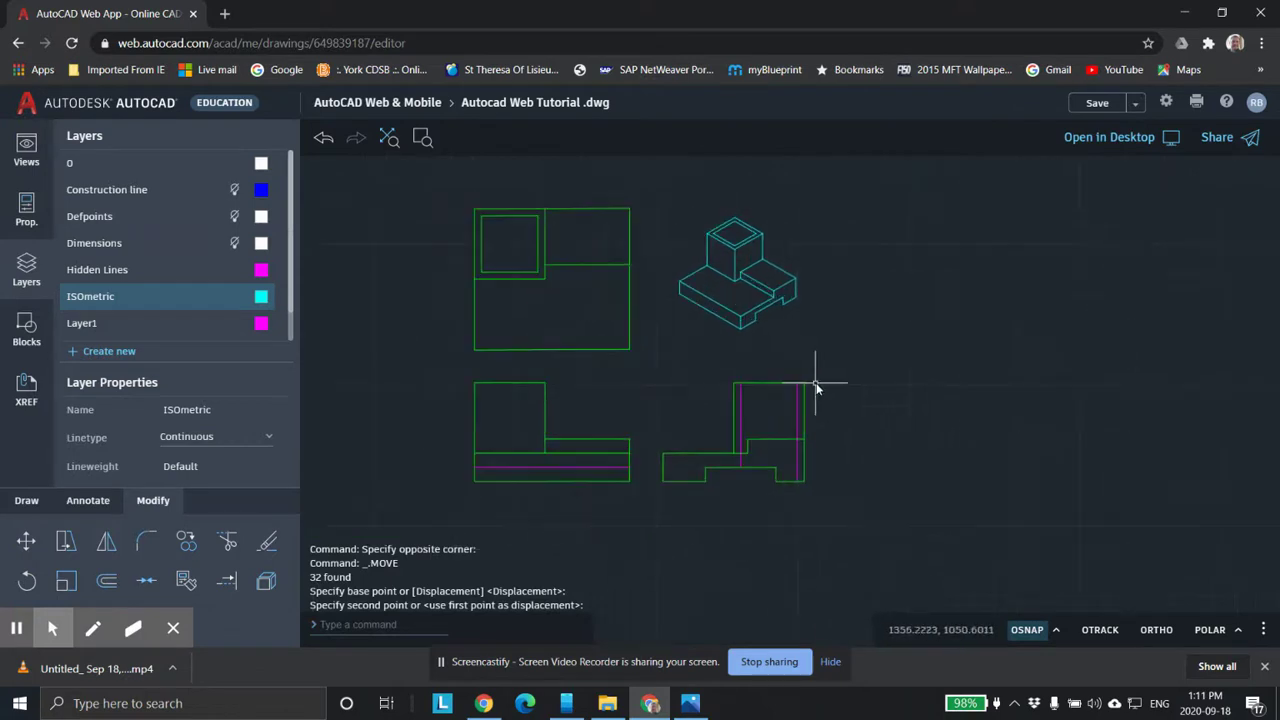
Turn the Dimensions layer back on to reveal the 55, 25, 50, 20, 15, 10, 35 dimensions.
left_click(234, 243)
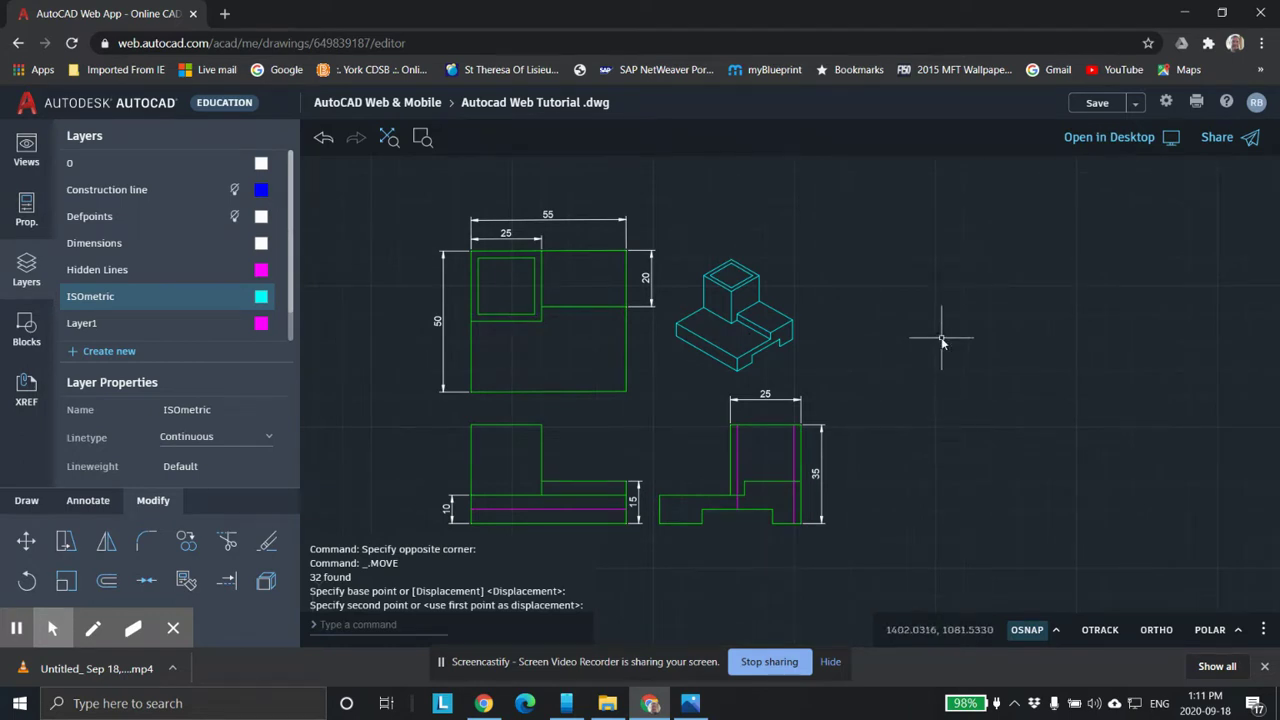
scroll(704, 574, "up", 1)
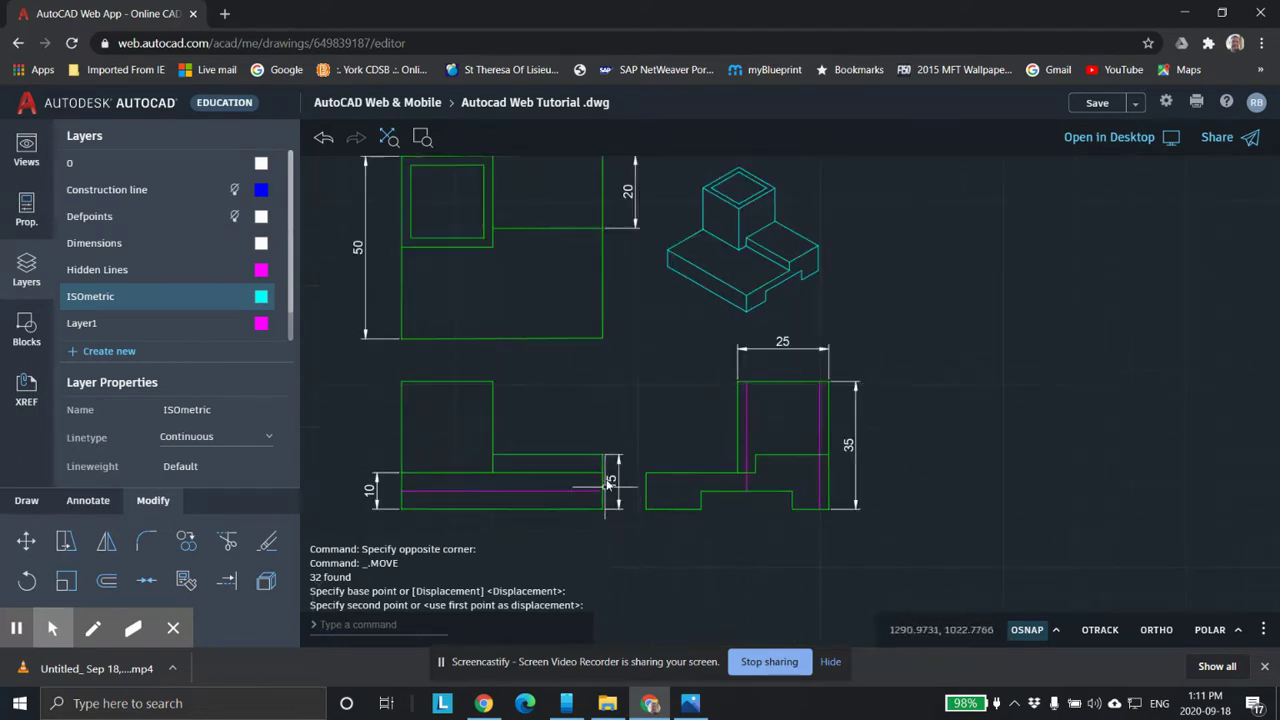
left_click(74, 503)
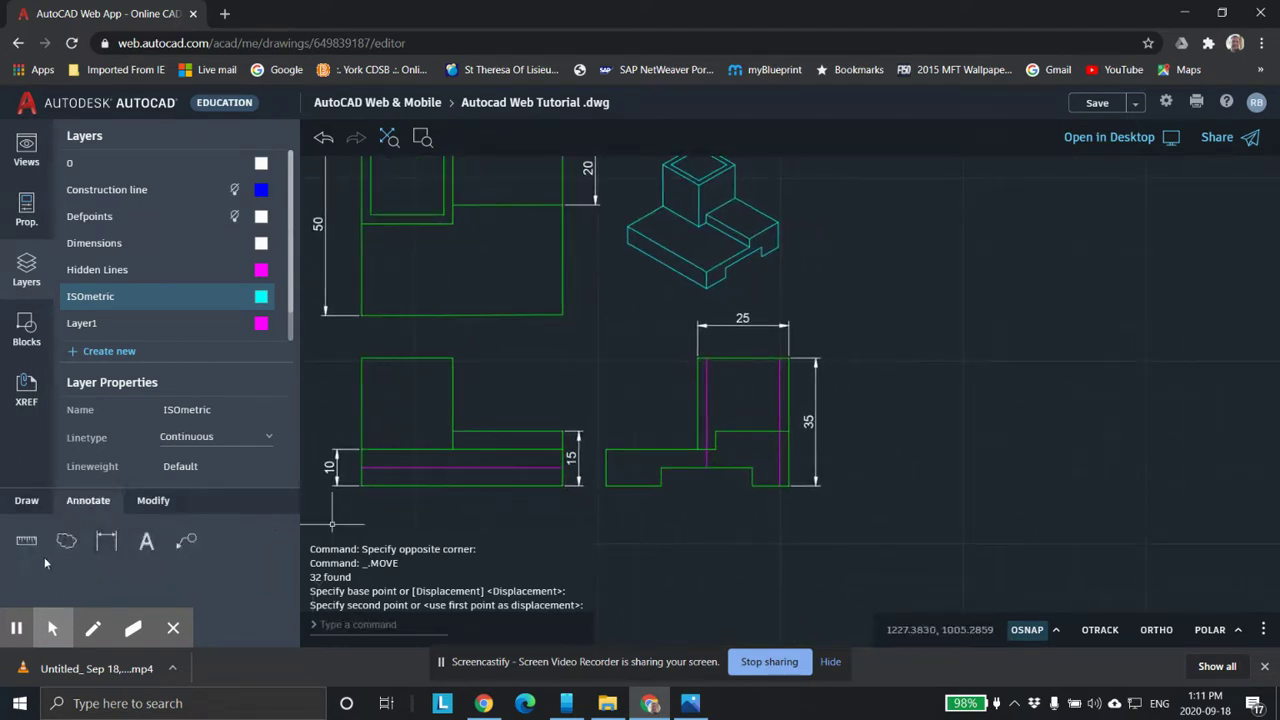
Make Dimensions the current layer and place a 25 linear dimension below the side view.
left_click(114, 247)
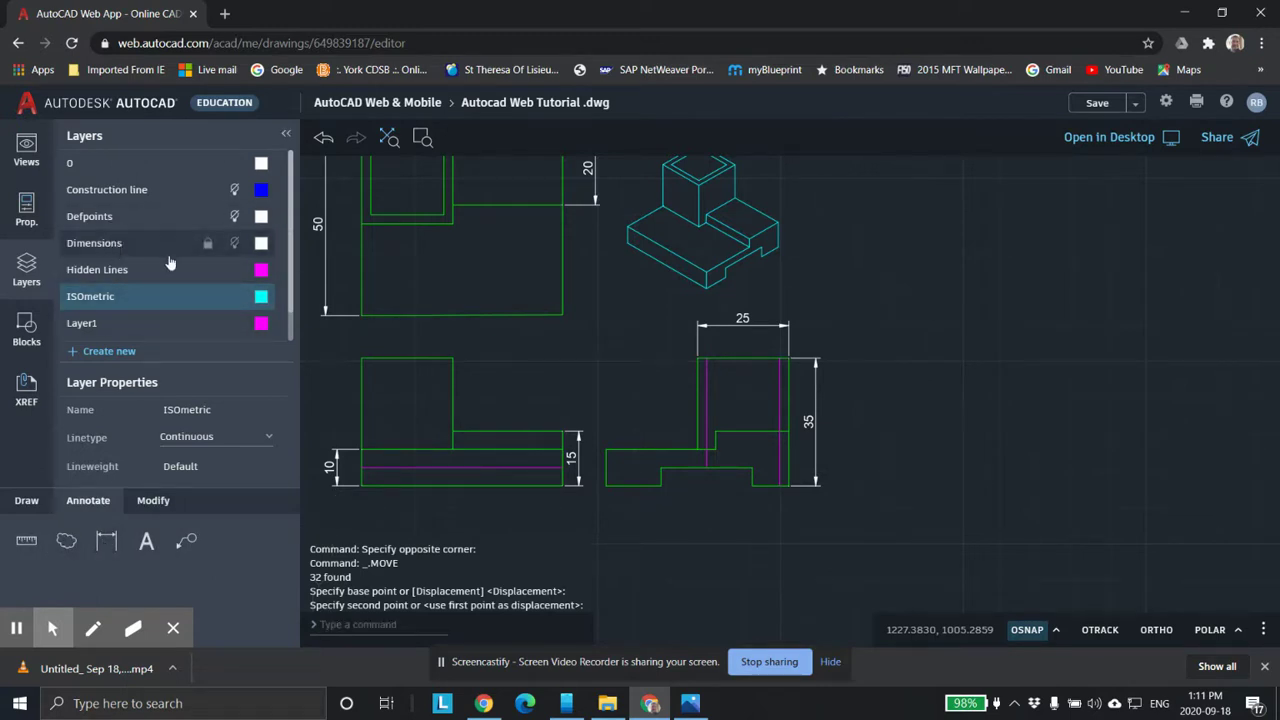
left_click(661, 486)
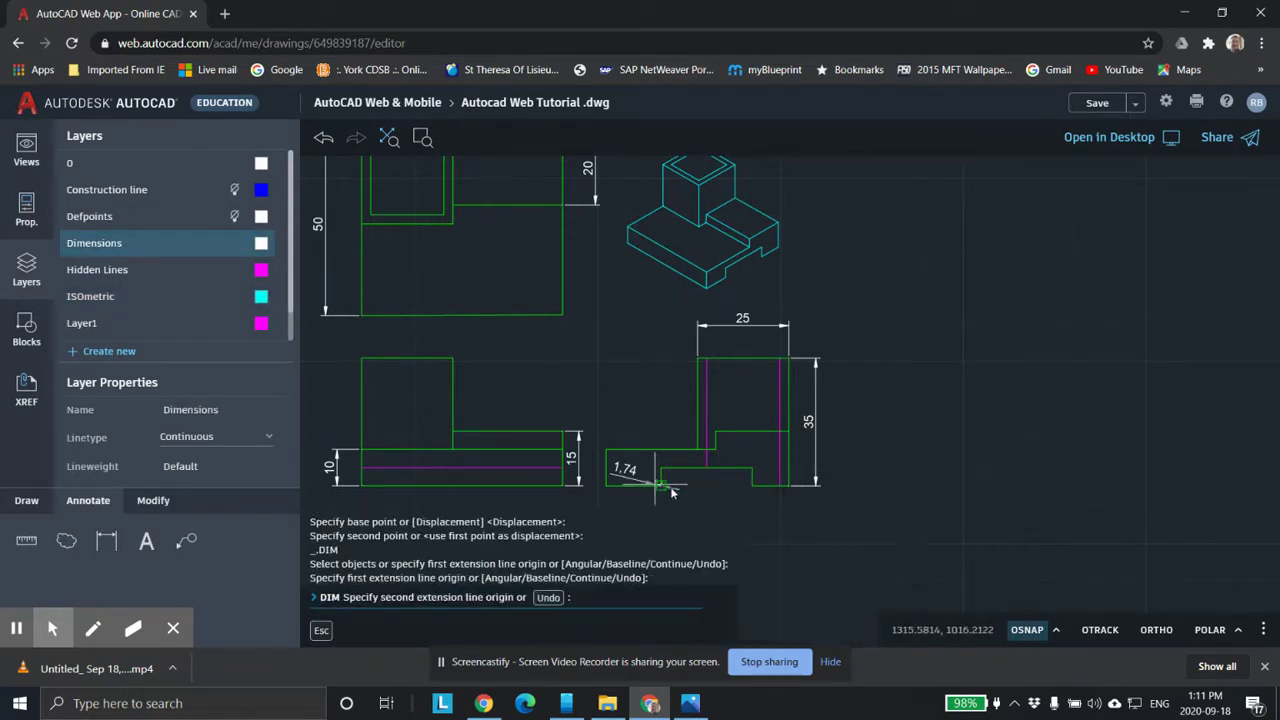
left_click(755, 488)
scroll(720, 506, "down", 1)
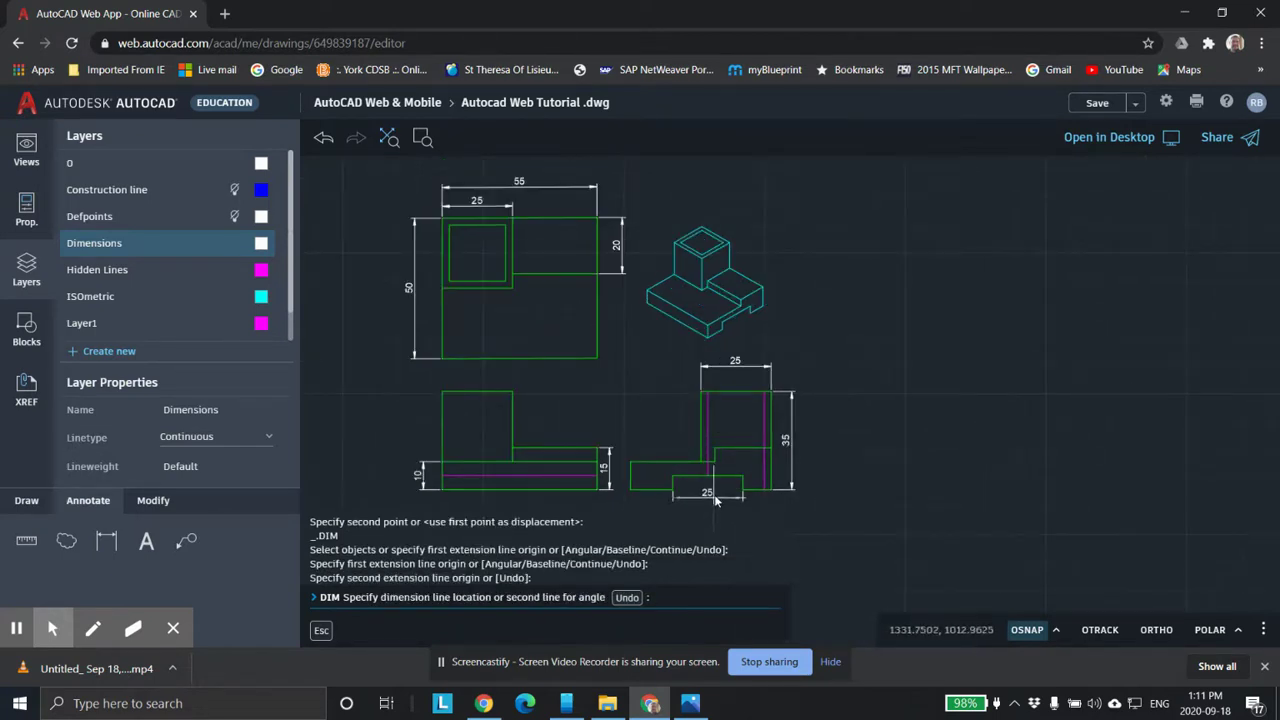
scroll(715, 500, "up", 2)
scroll(775, 470, "down", 1)
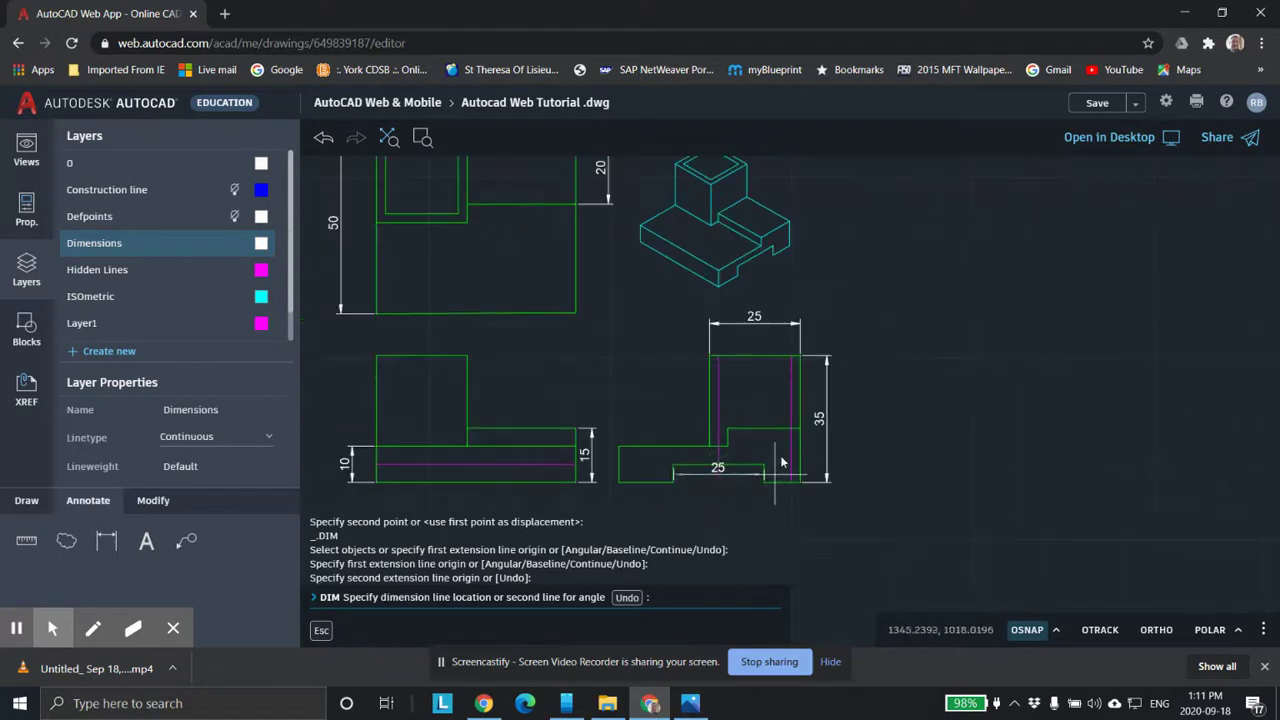
mouse_move(720, 512)
middle_mouse_down()
mouse_move(729, 421)
mouse_move(737, 448)
middle_mouse_up()
left_click(730, 412)
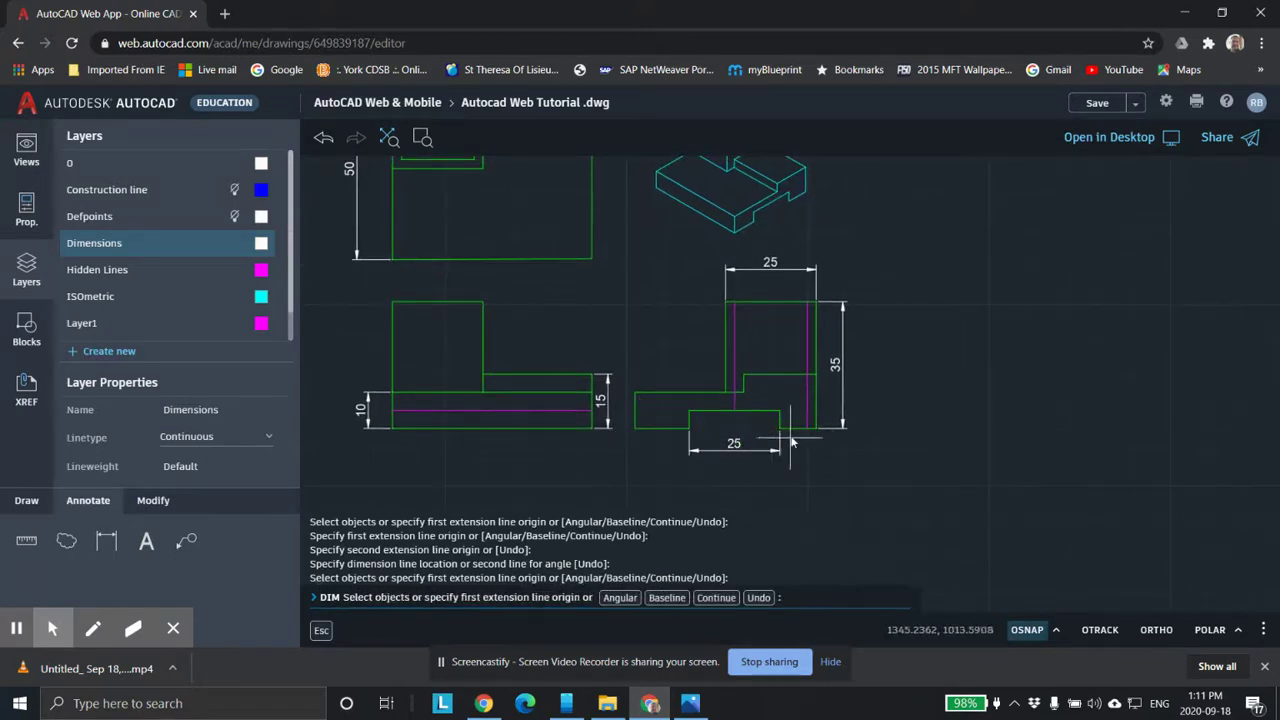
scroll(790, 437, "down", 1)
middle_click_drag(978, 340, 983, 382)
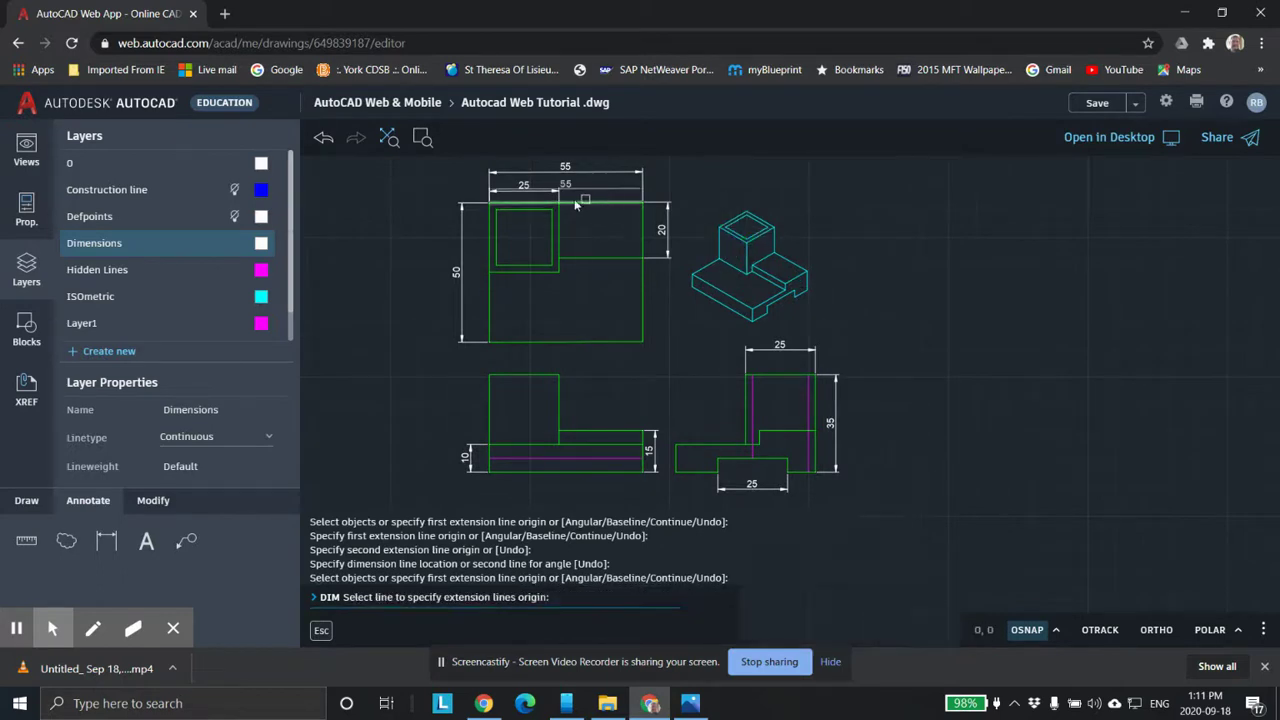
scroll(838, 465, "up", 2)
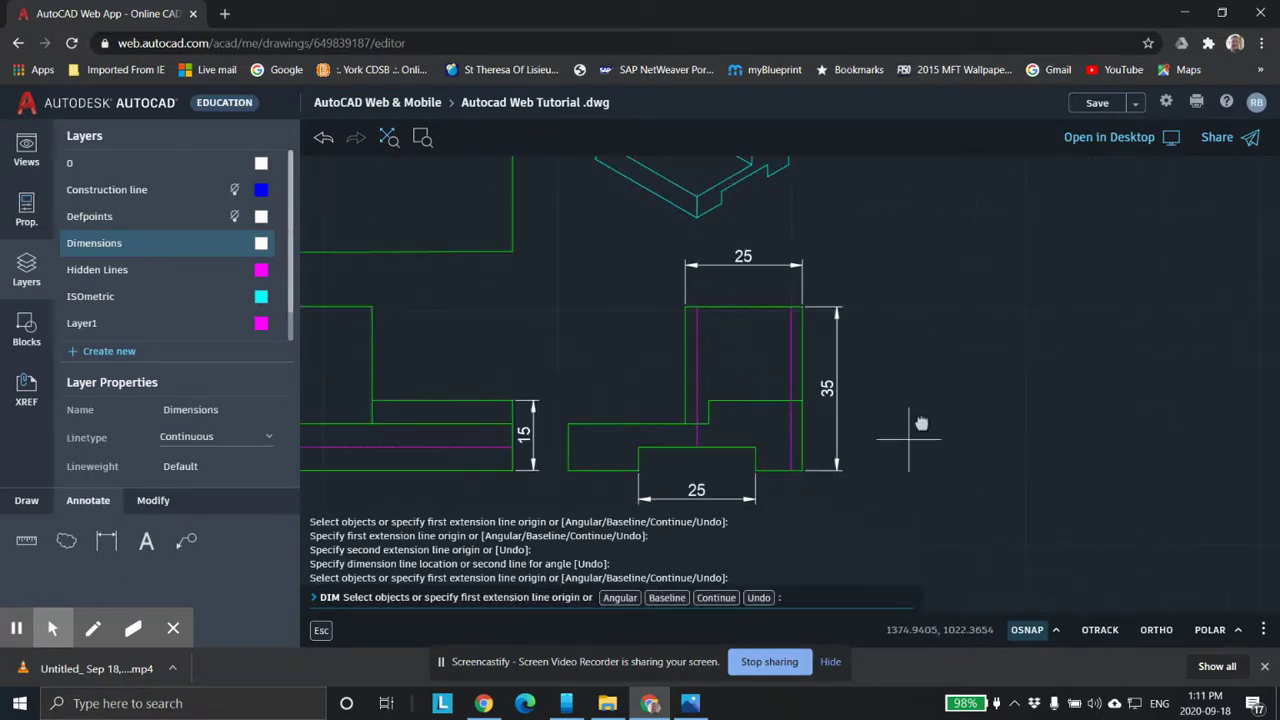
middle_click_drag(921, 424, 957, 320)
Add a 10 dimension beside the 25 below the side view, measuring the channel width.
left_click(107, 541)
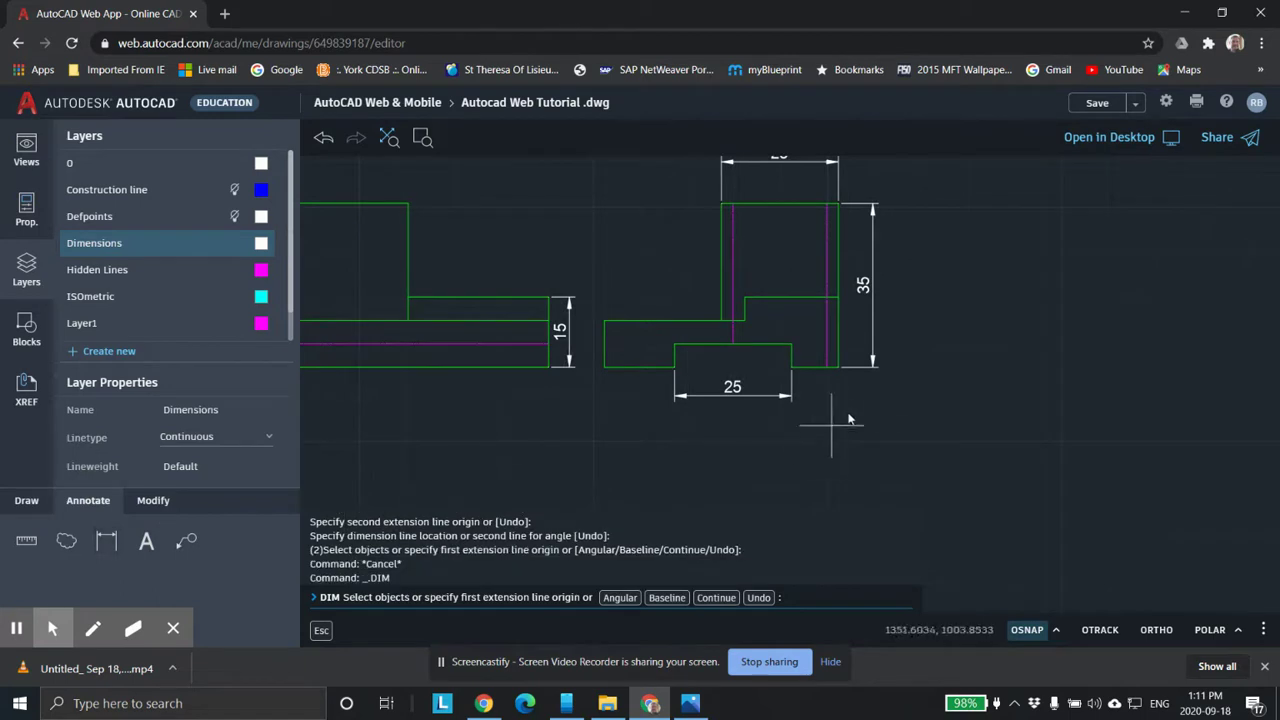
left_click(791, 367)
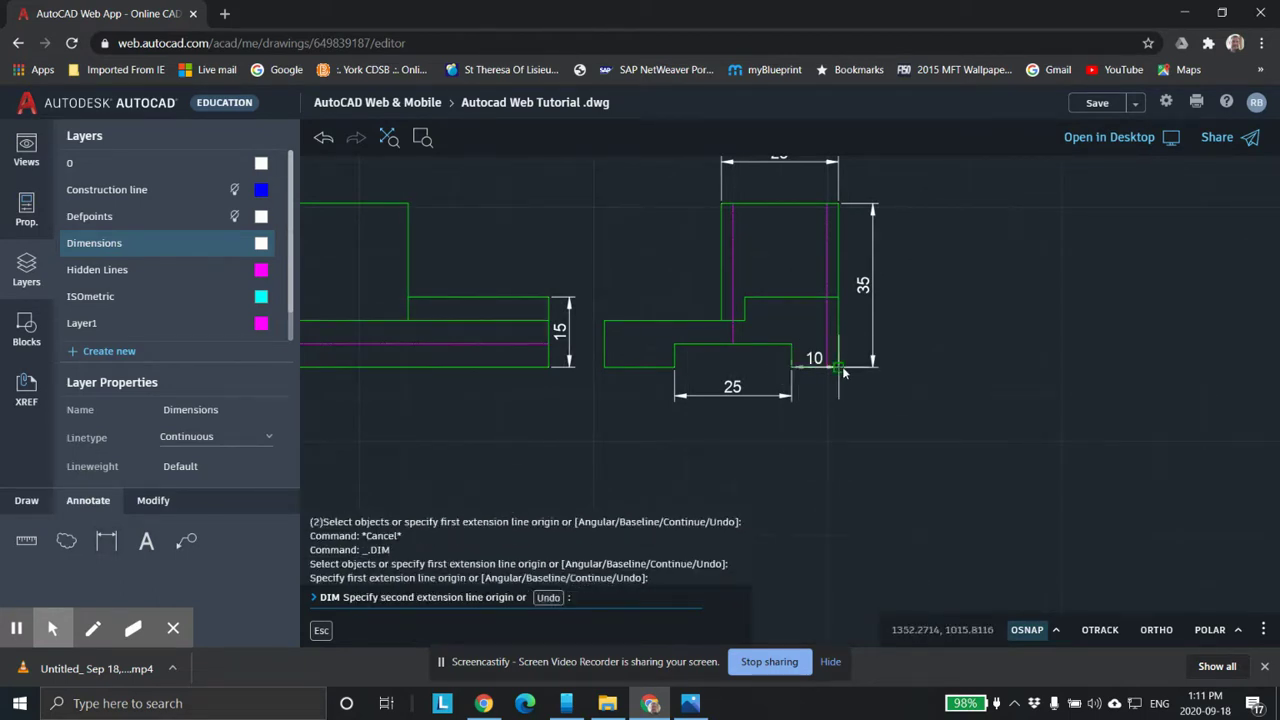
left_click(838, 367)
left_click(833, 398)
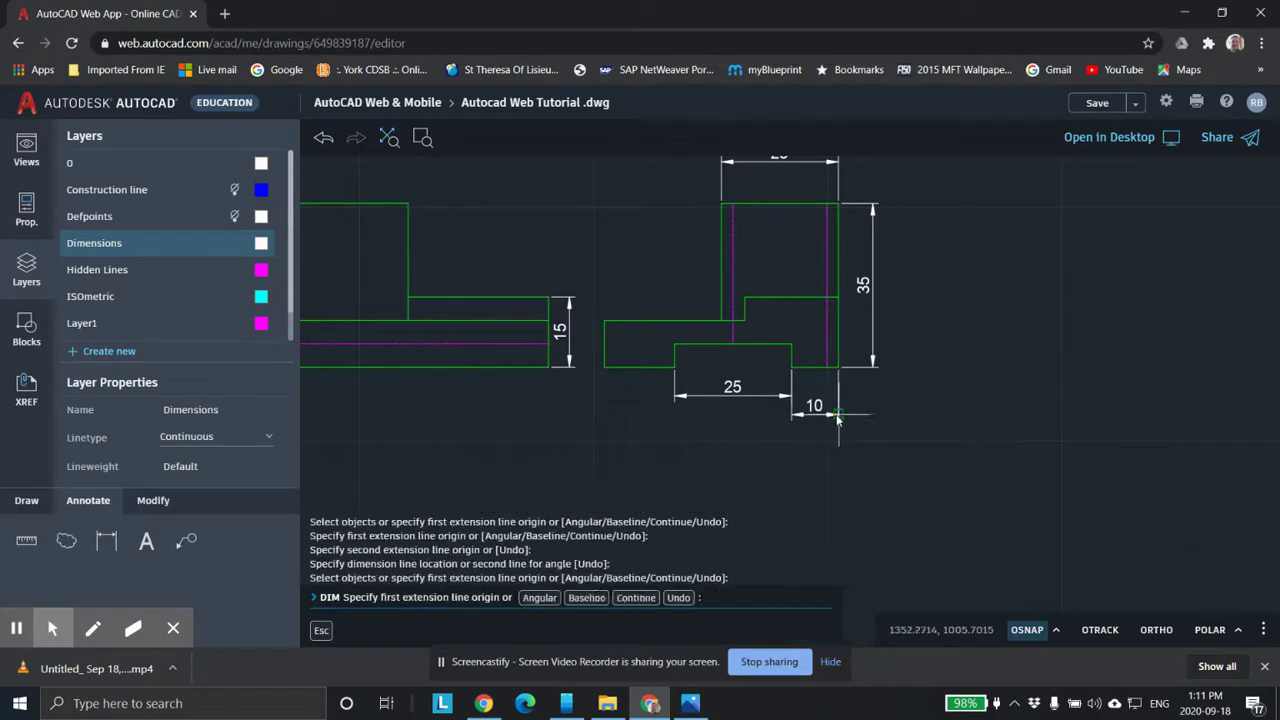
key("Escape")
scroll(981, 342, "down", 2)
middle_click_drag(981, 342, 966, 407)
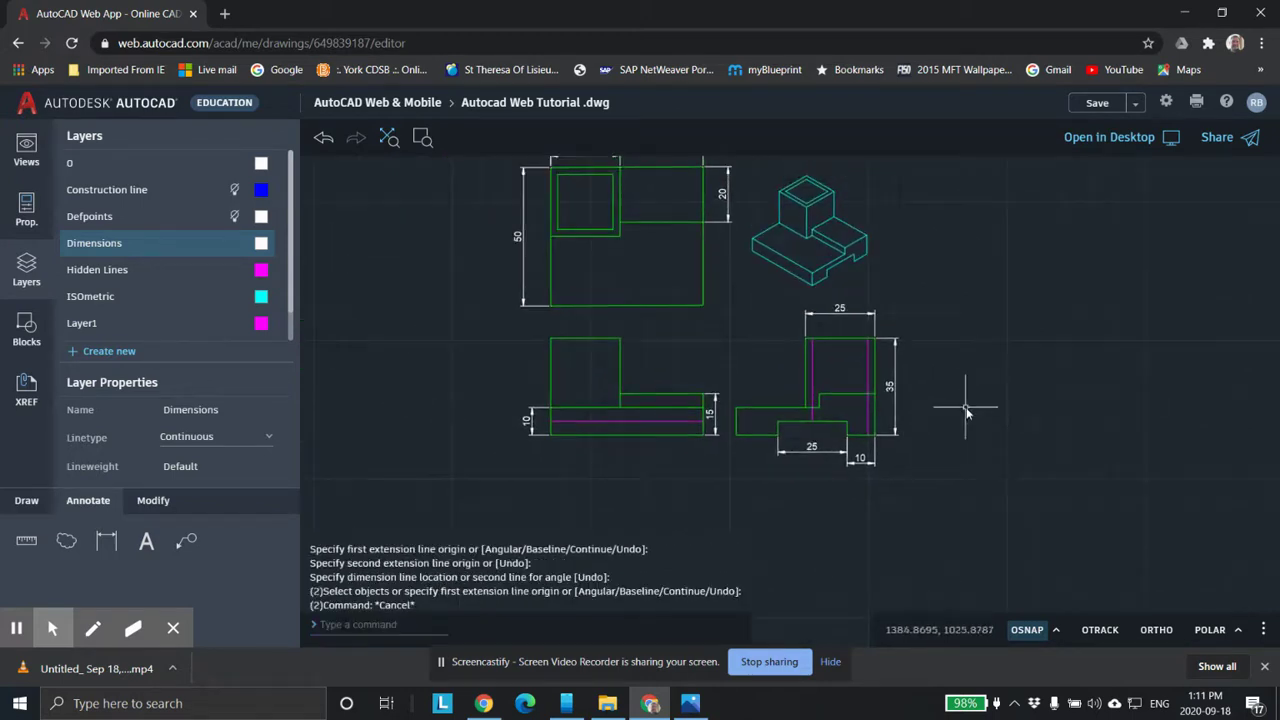
scroll(748, 294, "up", 1)
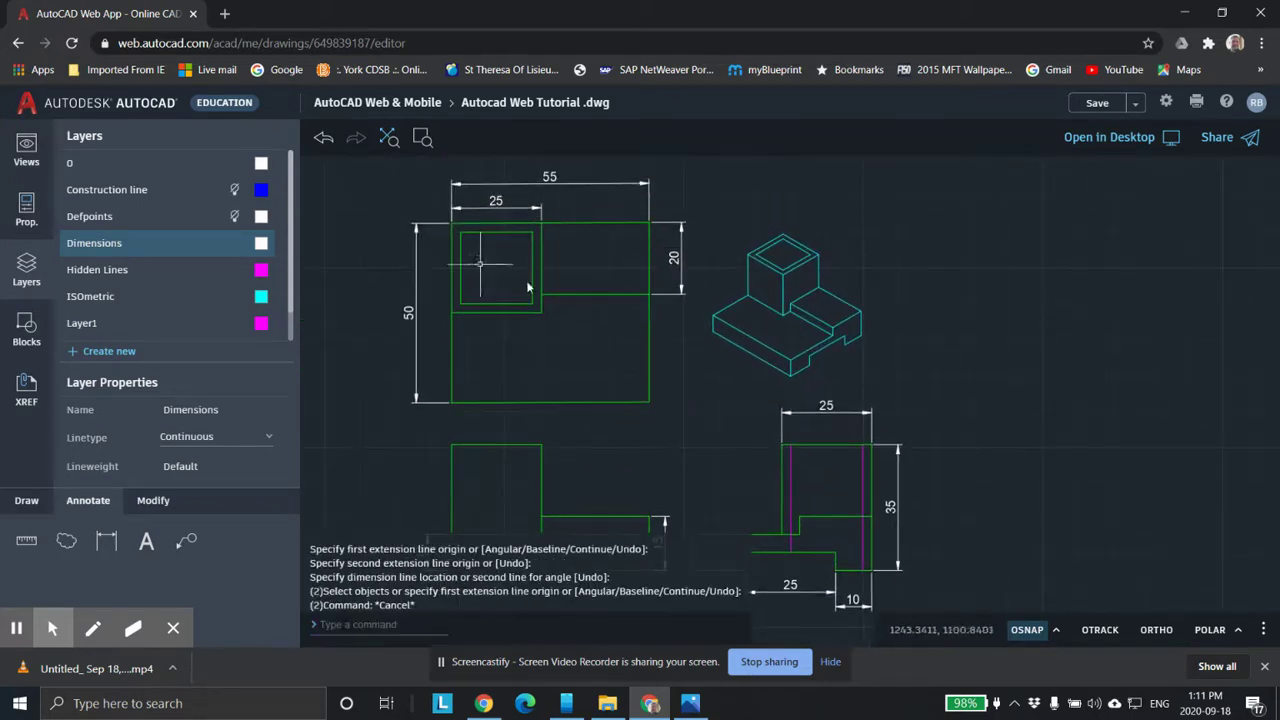
middle_click_drag(728, 348, 818, 341)
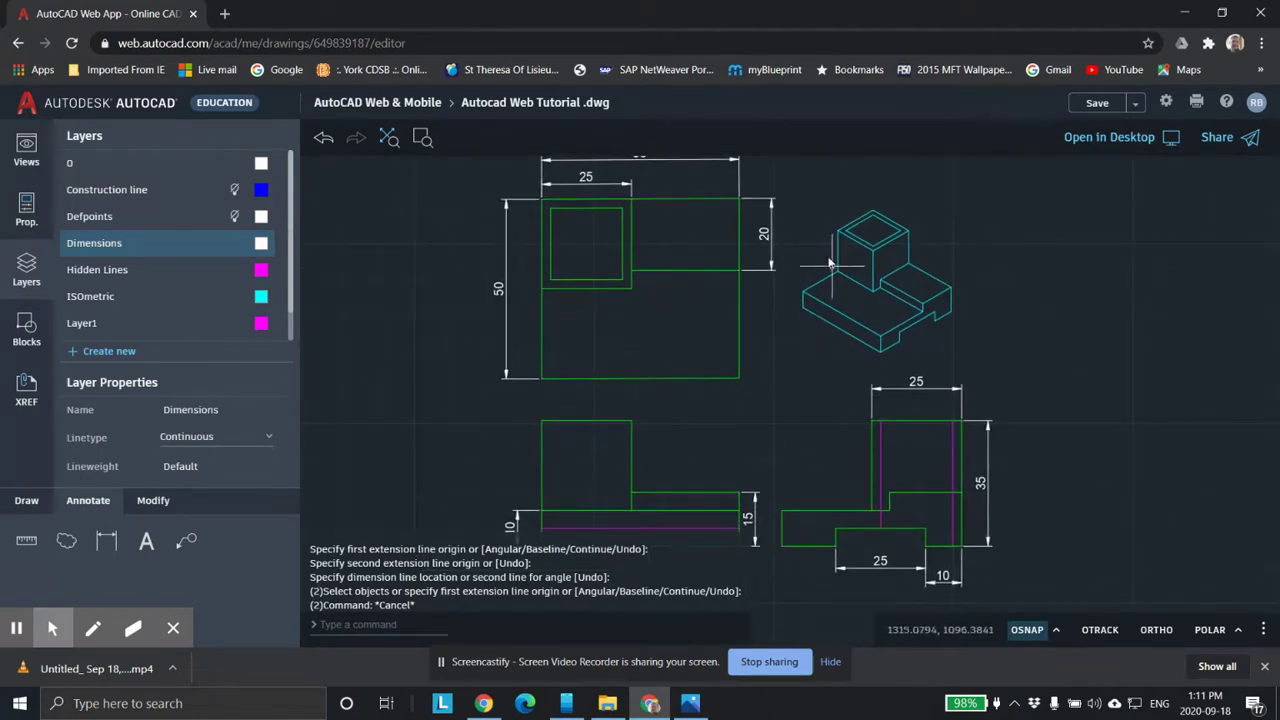
scroll(806, 307, "down", 1)
middle_click_drag(884, 338, 833, 301)
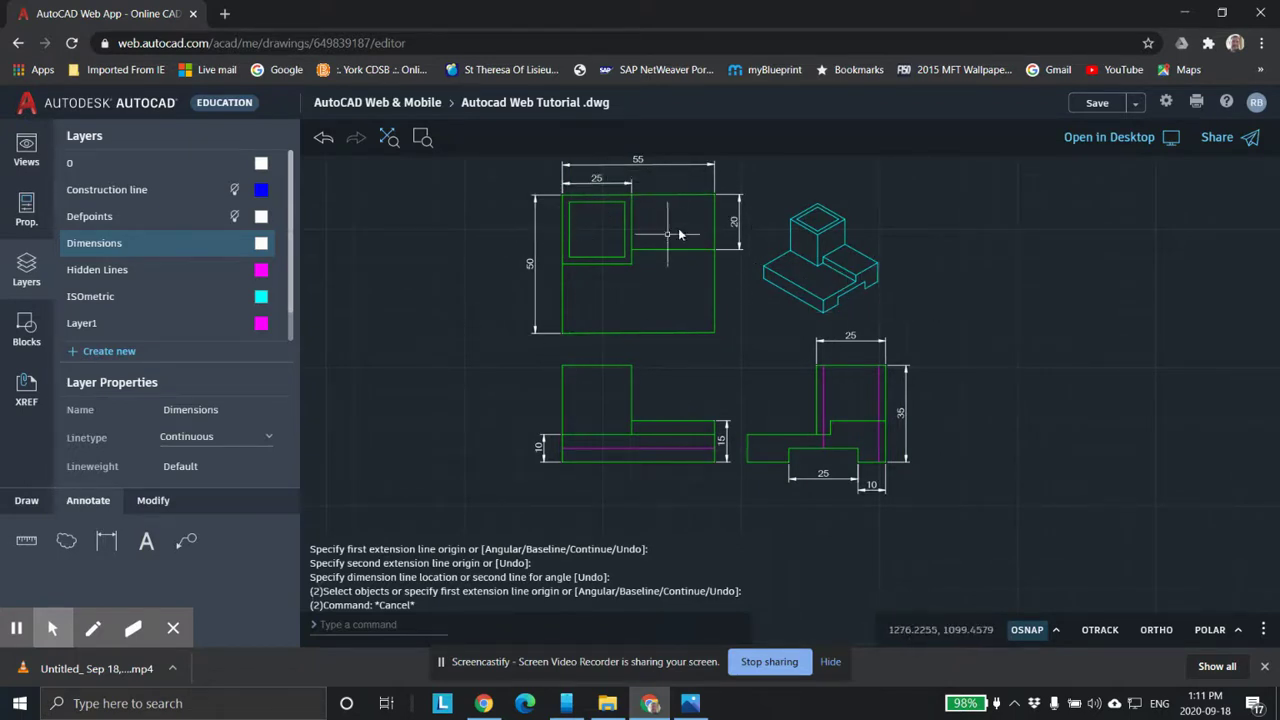
middle_click_drag(687, 260, 689, 296)
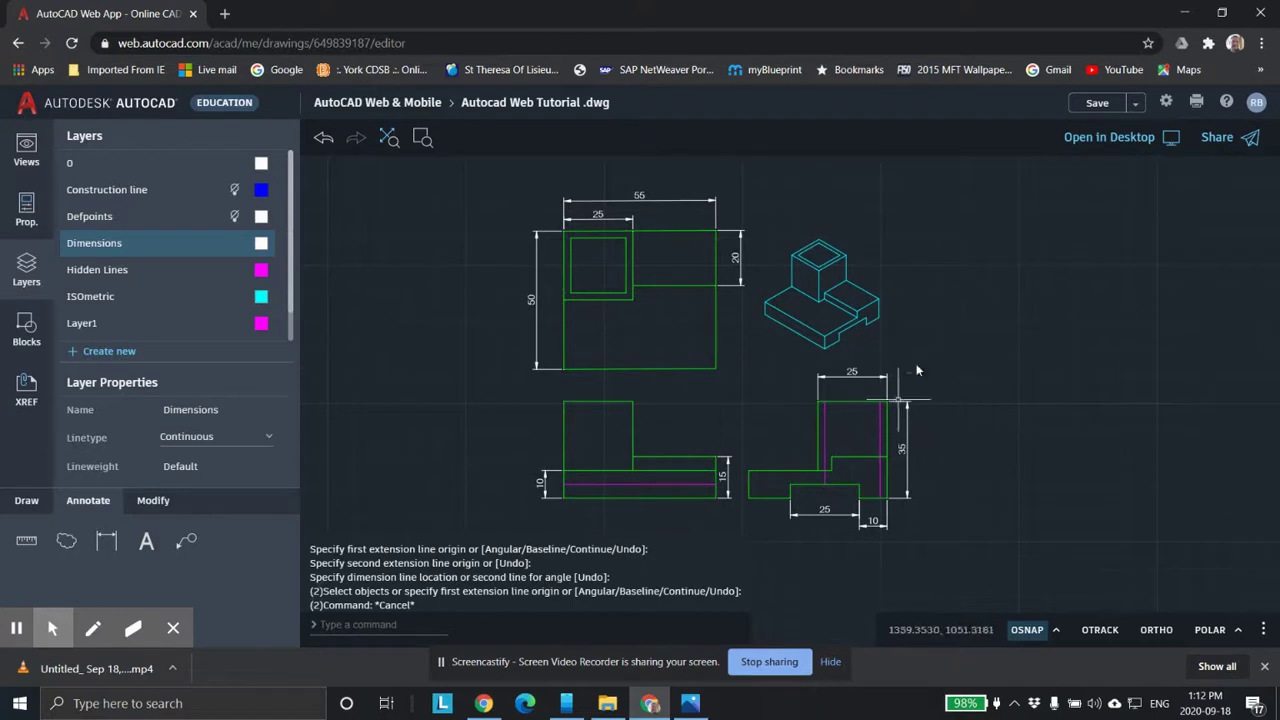
scroll(885, 345, "up", 1)
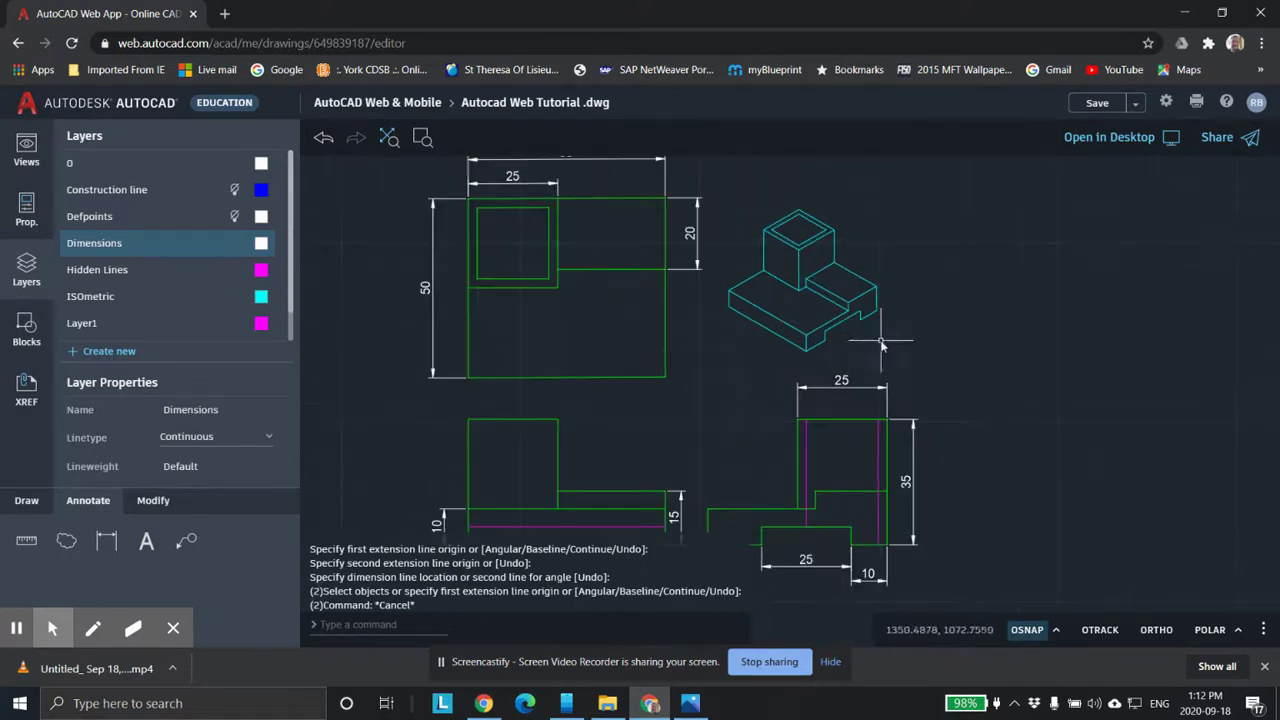
scroll(885, 345, "down", 1)
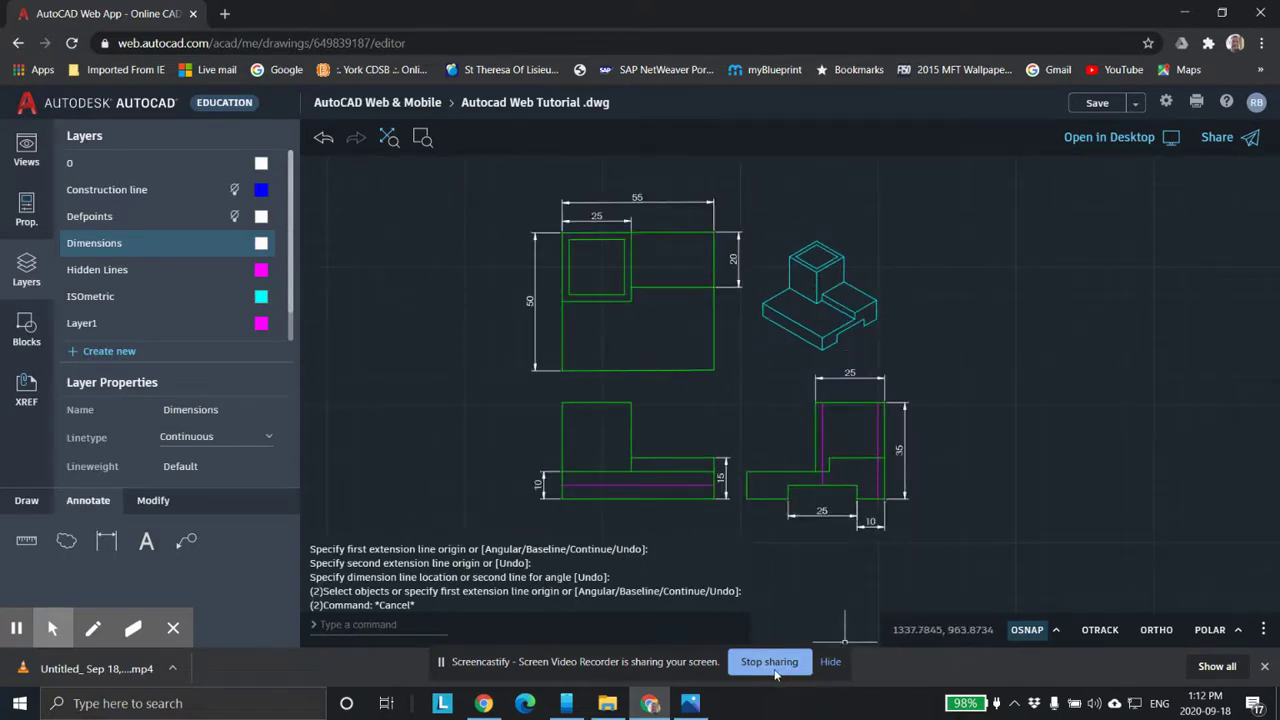